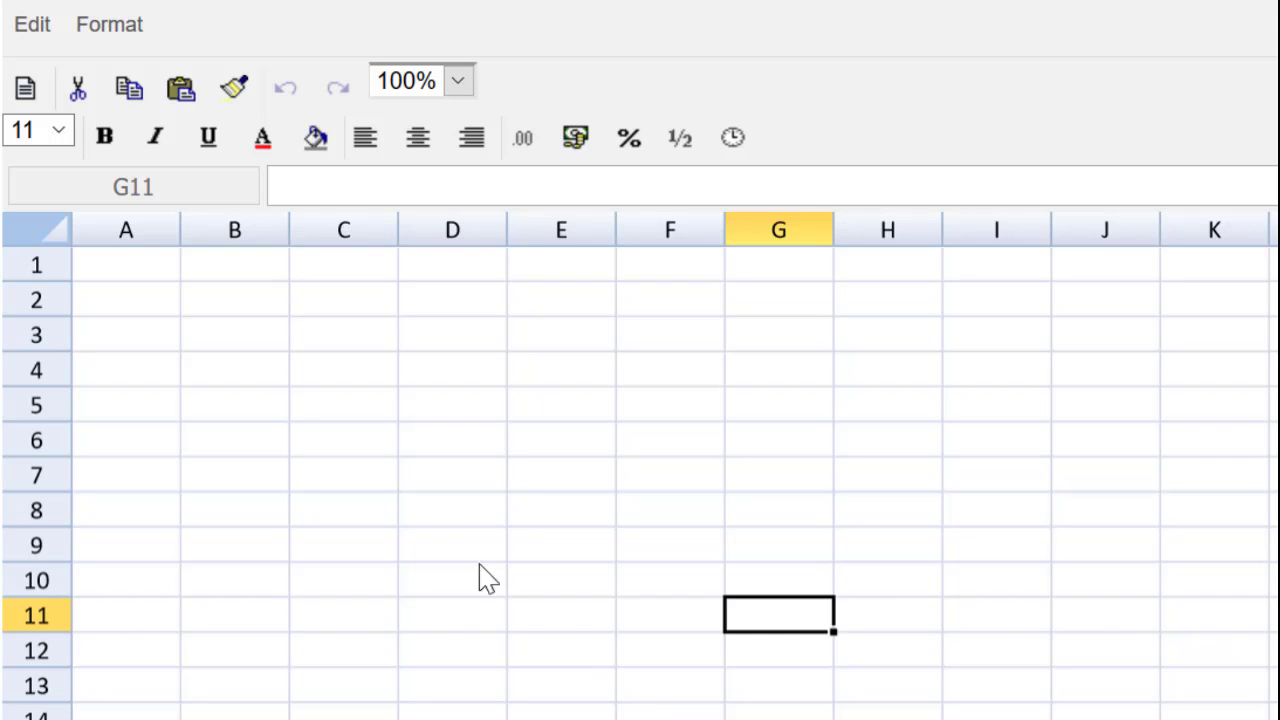
- Enter the headings 'Price' in B2 and 'Demand' in C2
click(266, 312)
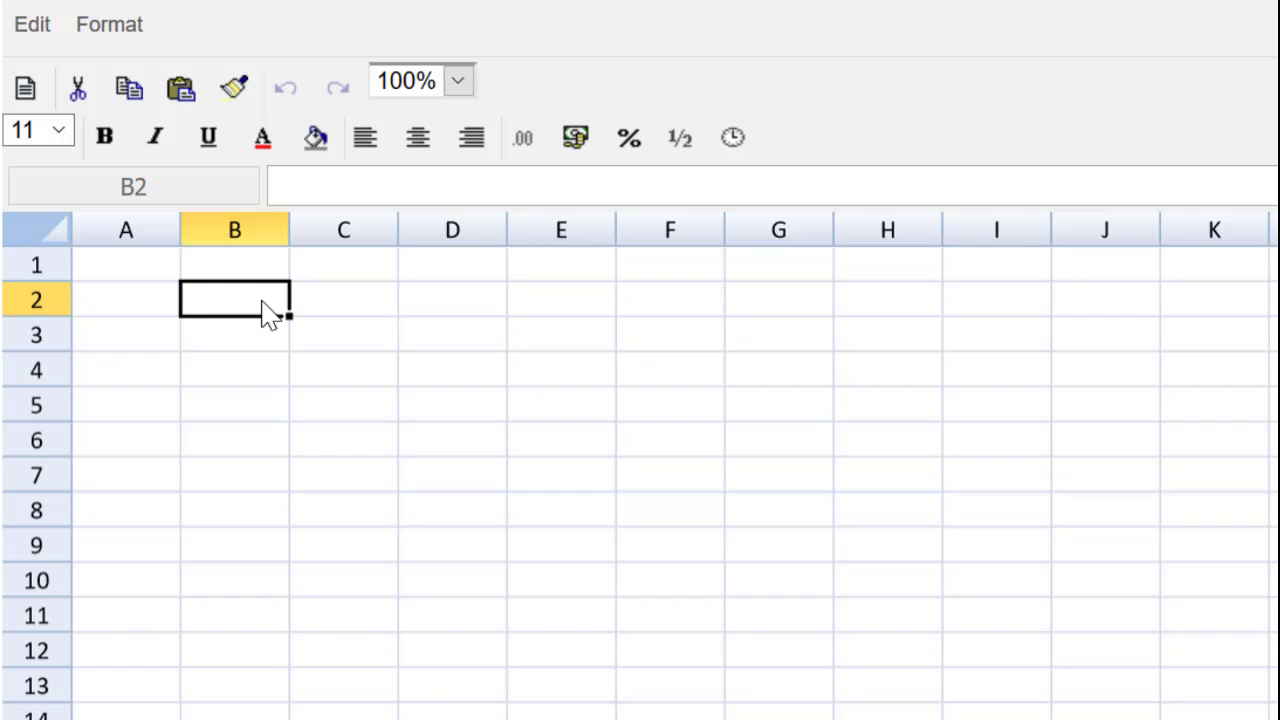
text(Price)
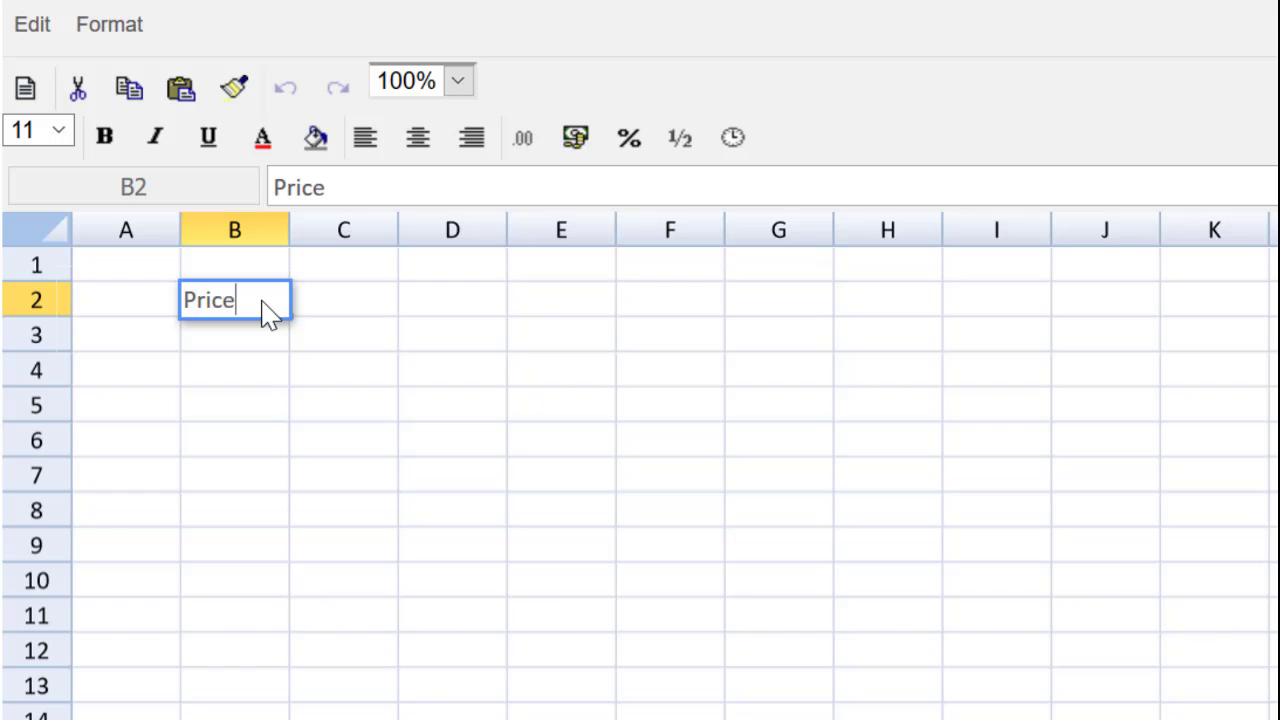
key(Tab)
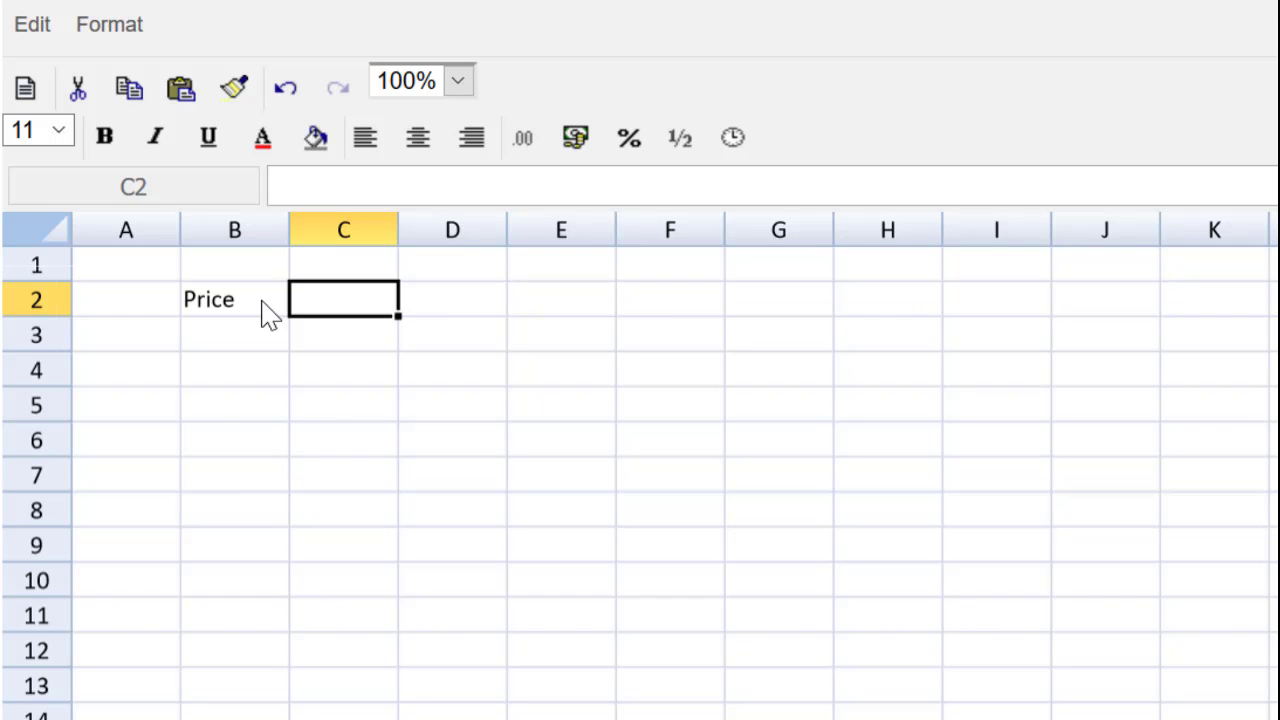
text(Dema)
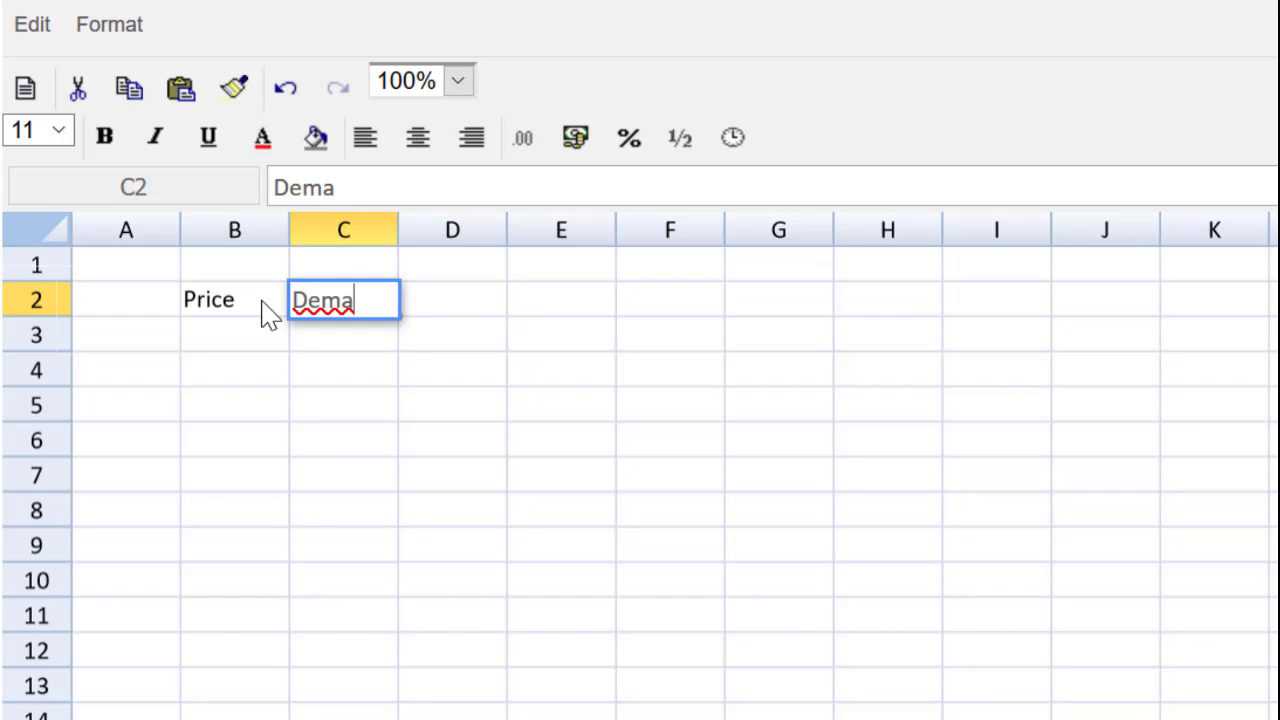
text(nd)
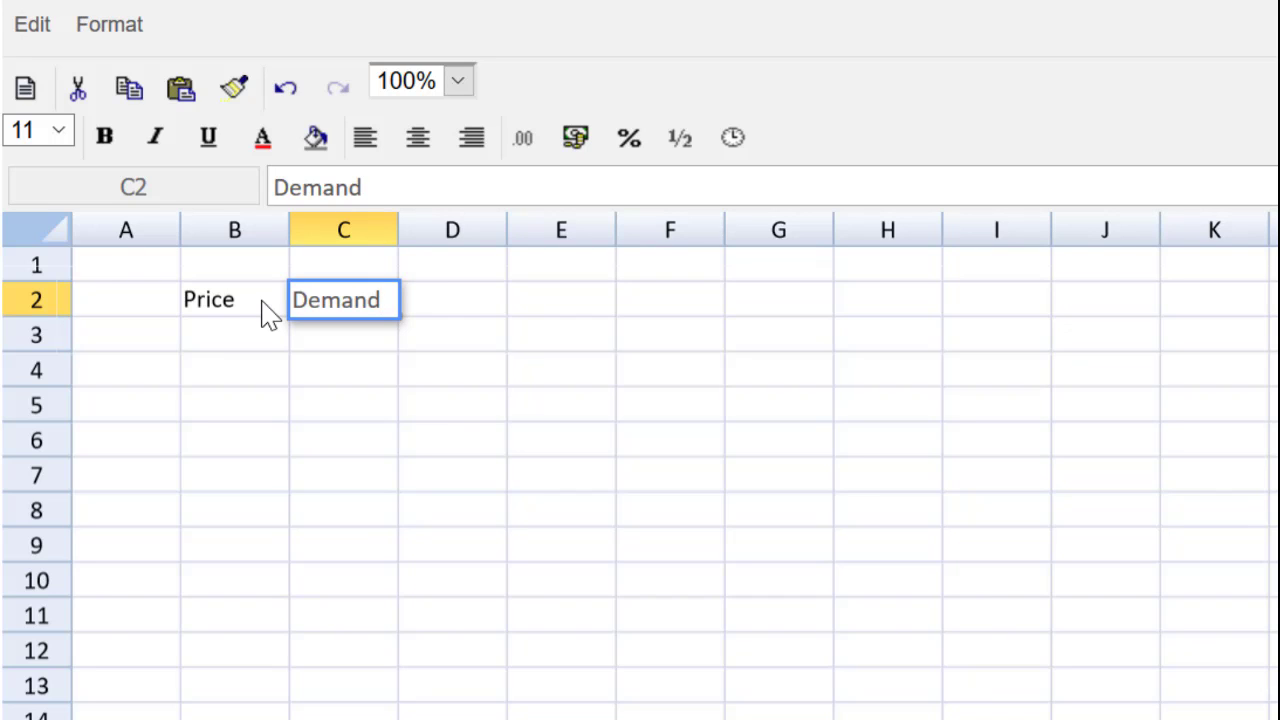
click(266, 334)
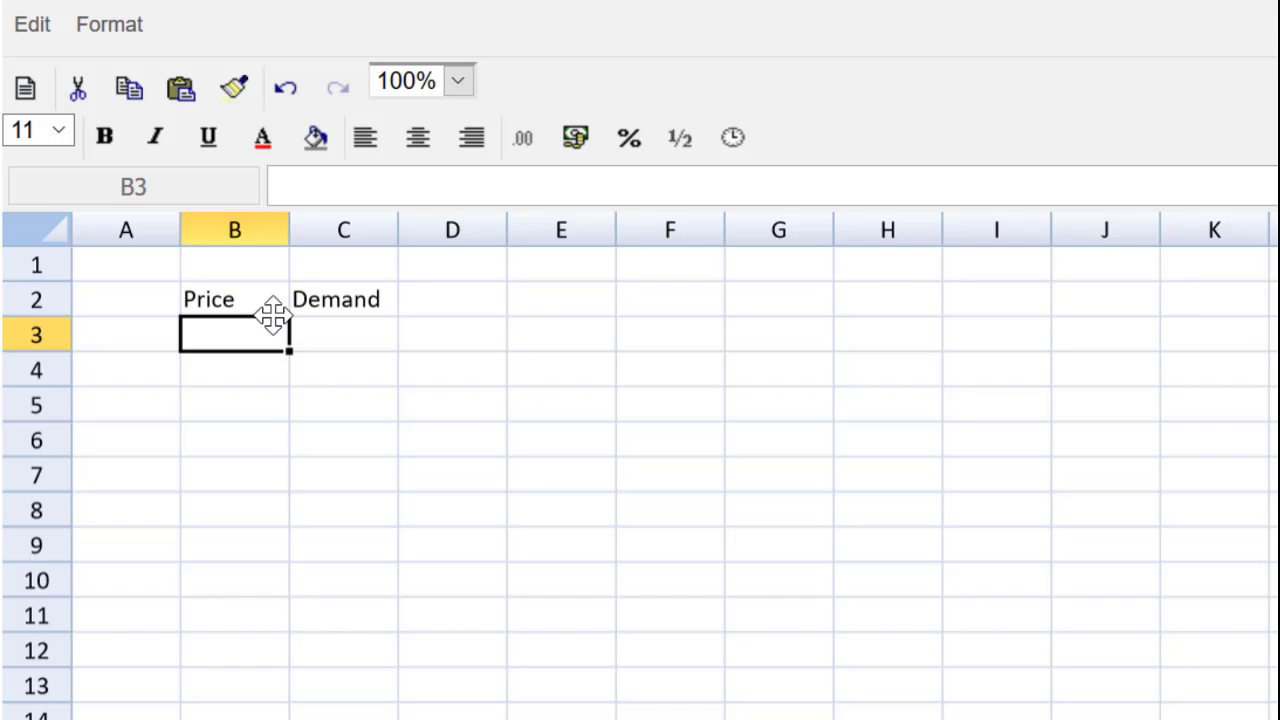
- Fill prices 30, 30, 30 in B3:B5 and 35, 35, 35 in B6:B8
text(30)
click(284, 372)
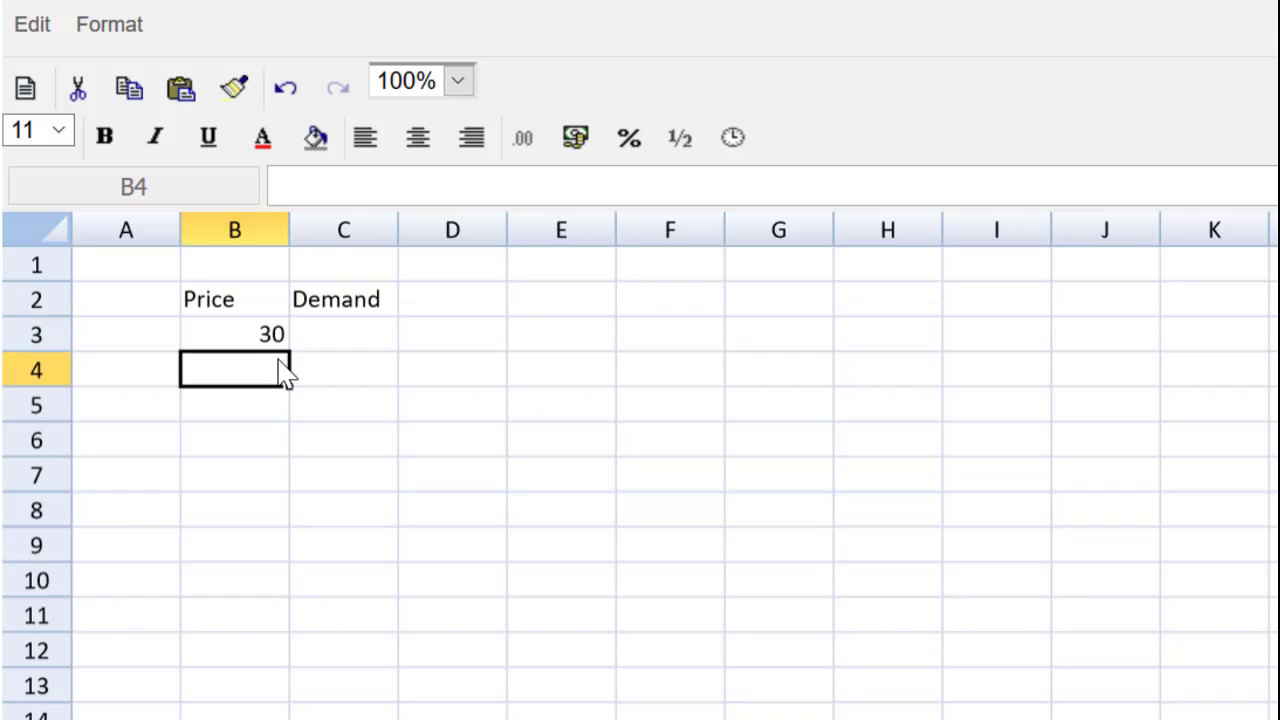
click(268, 333)
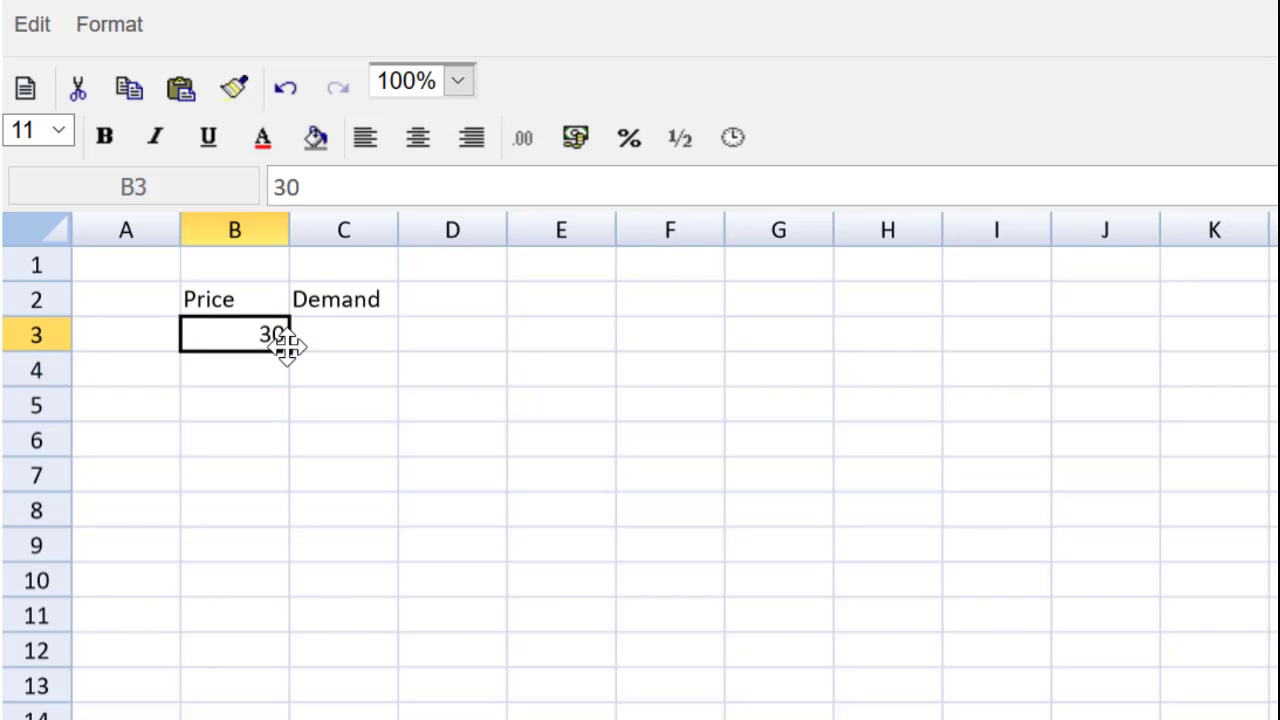
drag(289, 353, 277, 410)
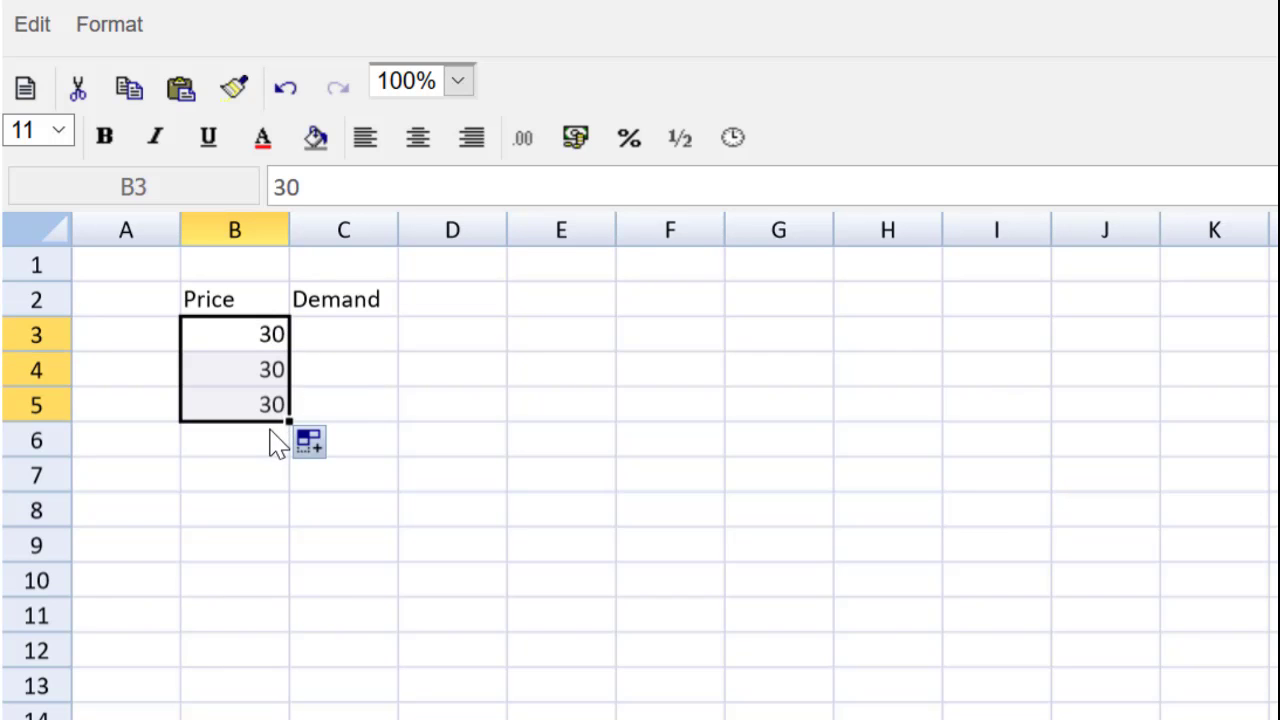
click(274, 452)
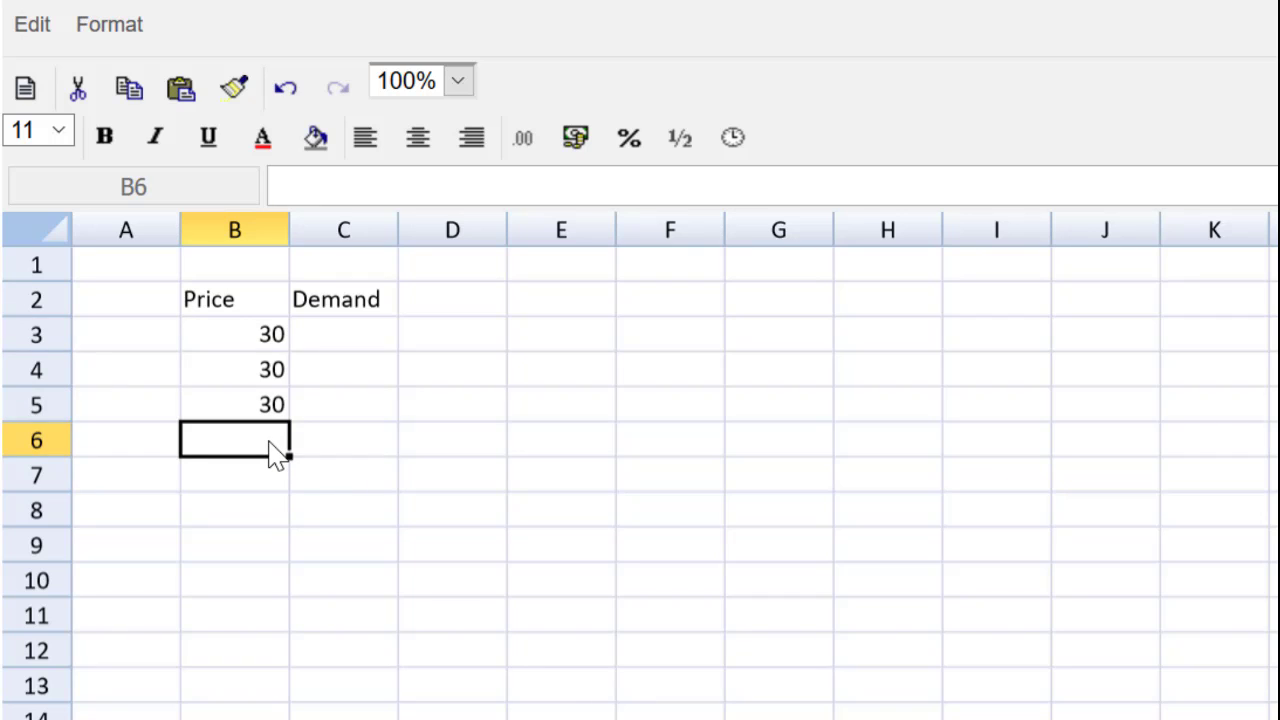
text(35)
key(Return)
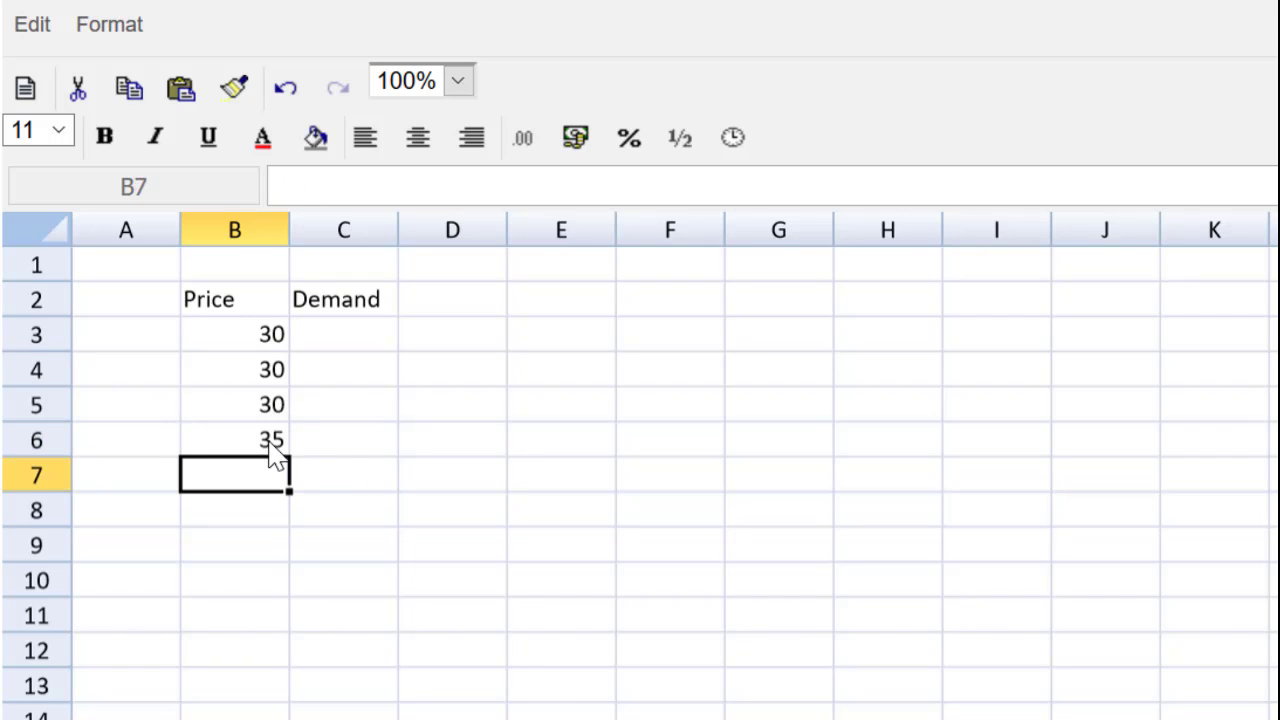
click(283, 450)
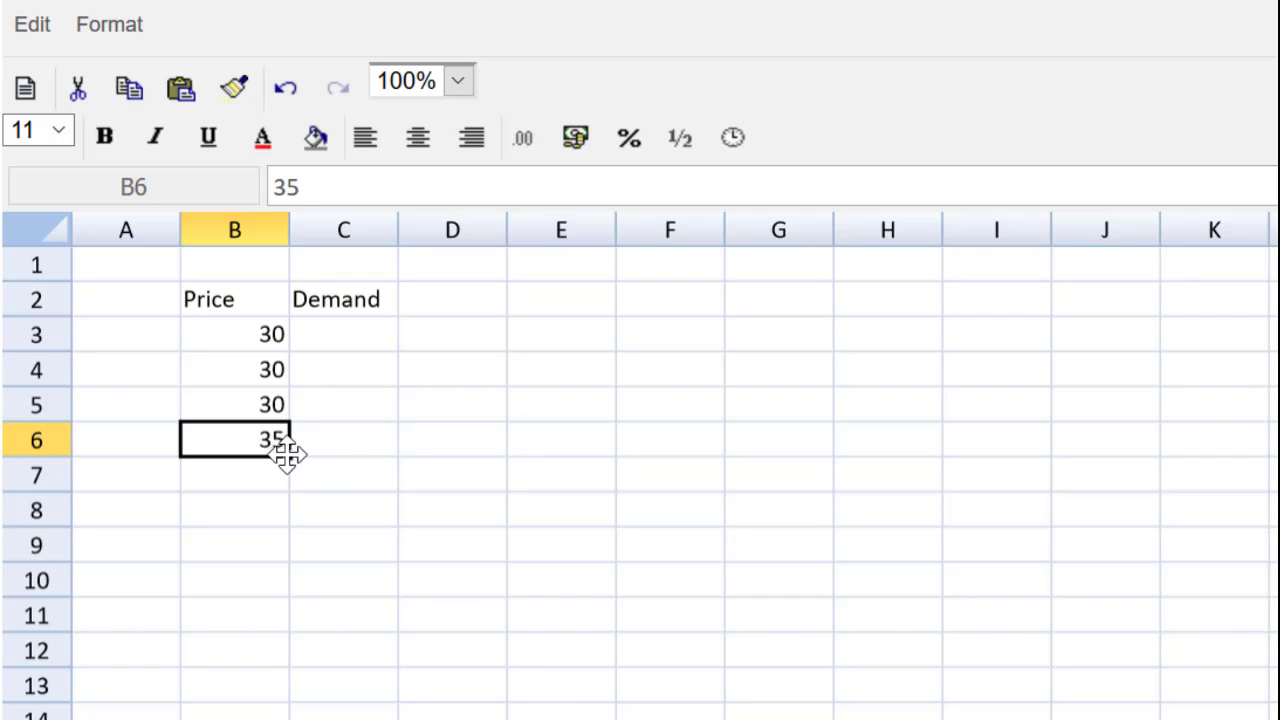
drag(288, 459, 287, 514)
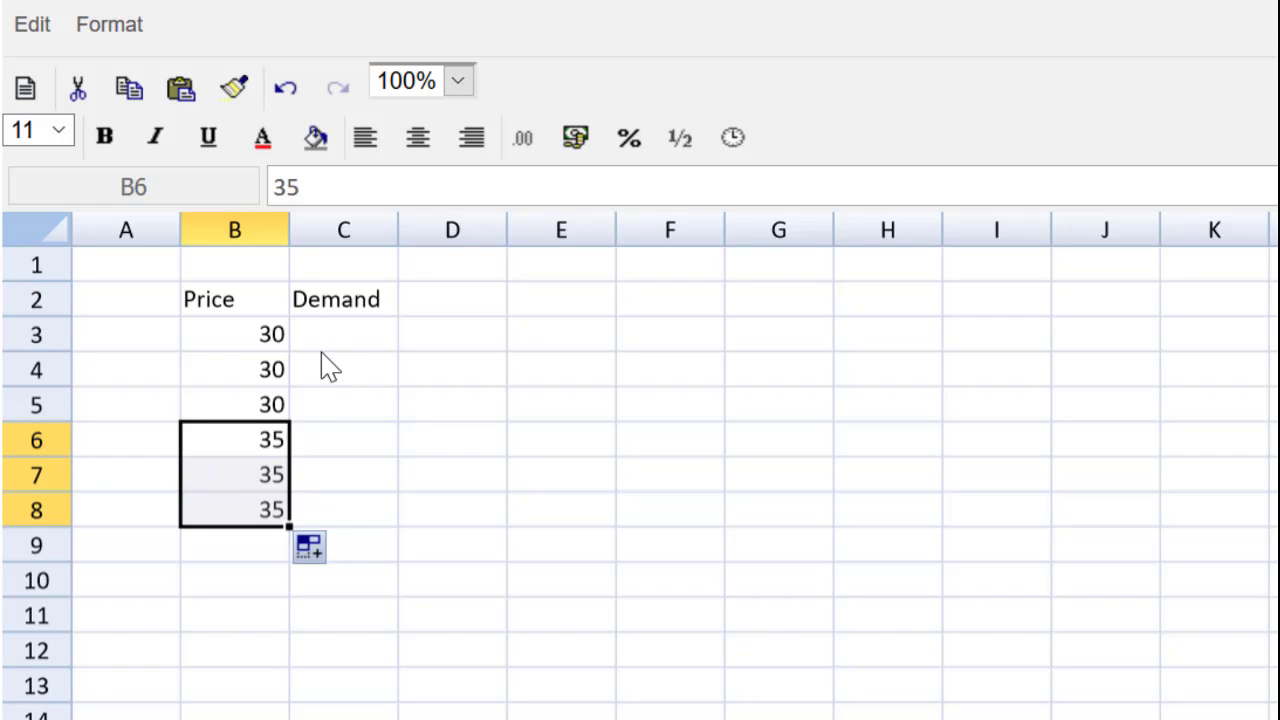
- Enter demands 120, 110, 140, 108, 100 and 94 down C3:C8
click(370, 352)
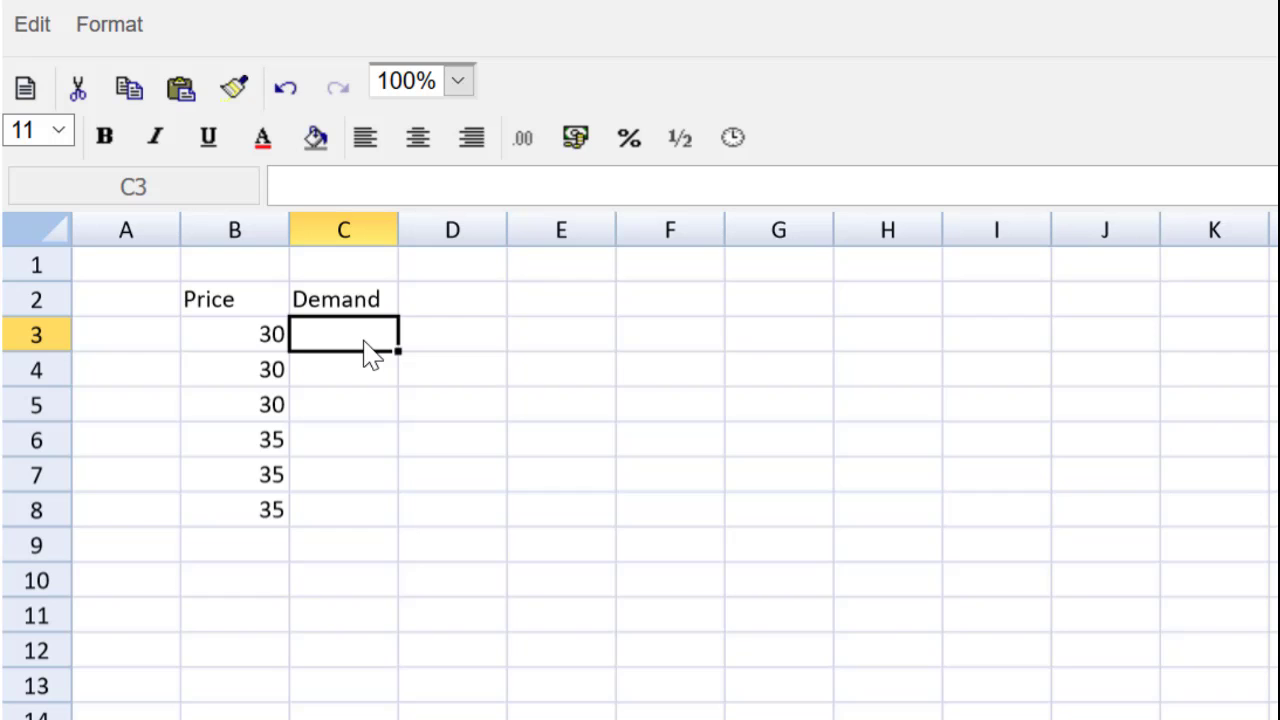
text(120)
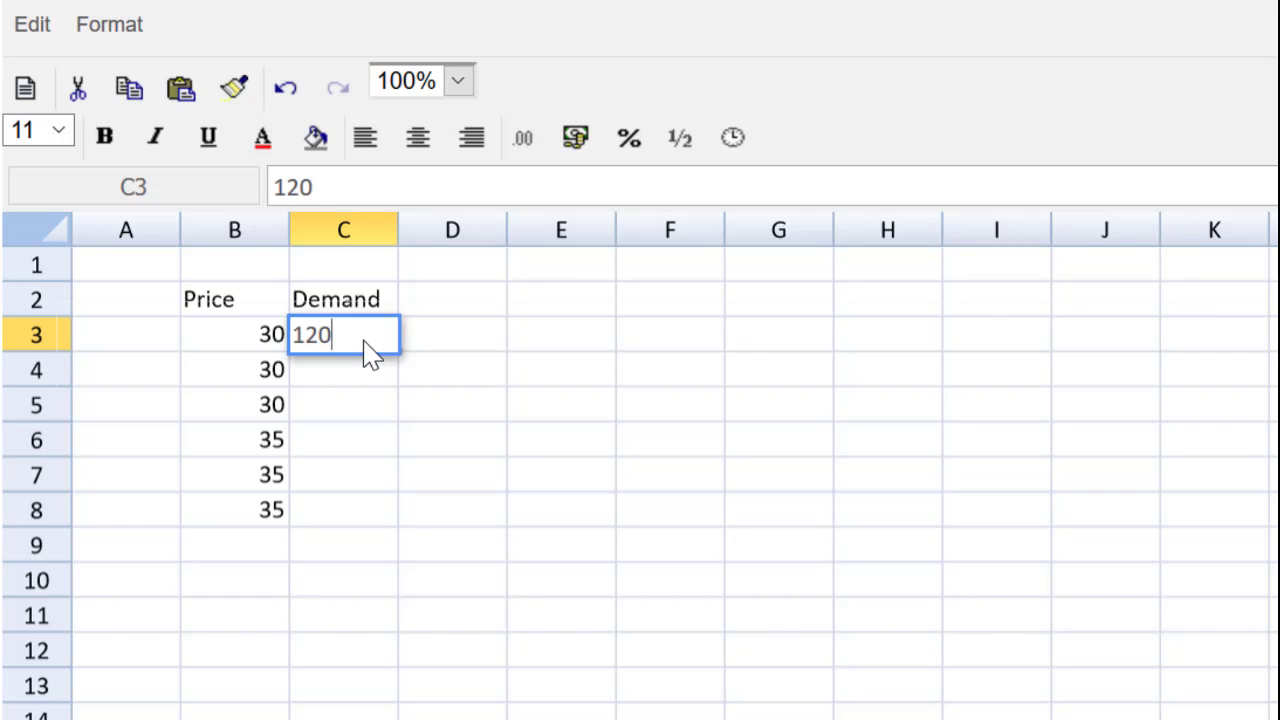
key(Return)
text(110)
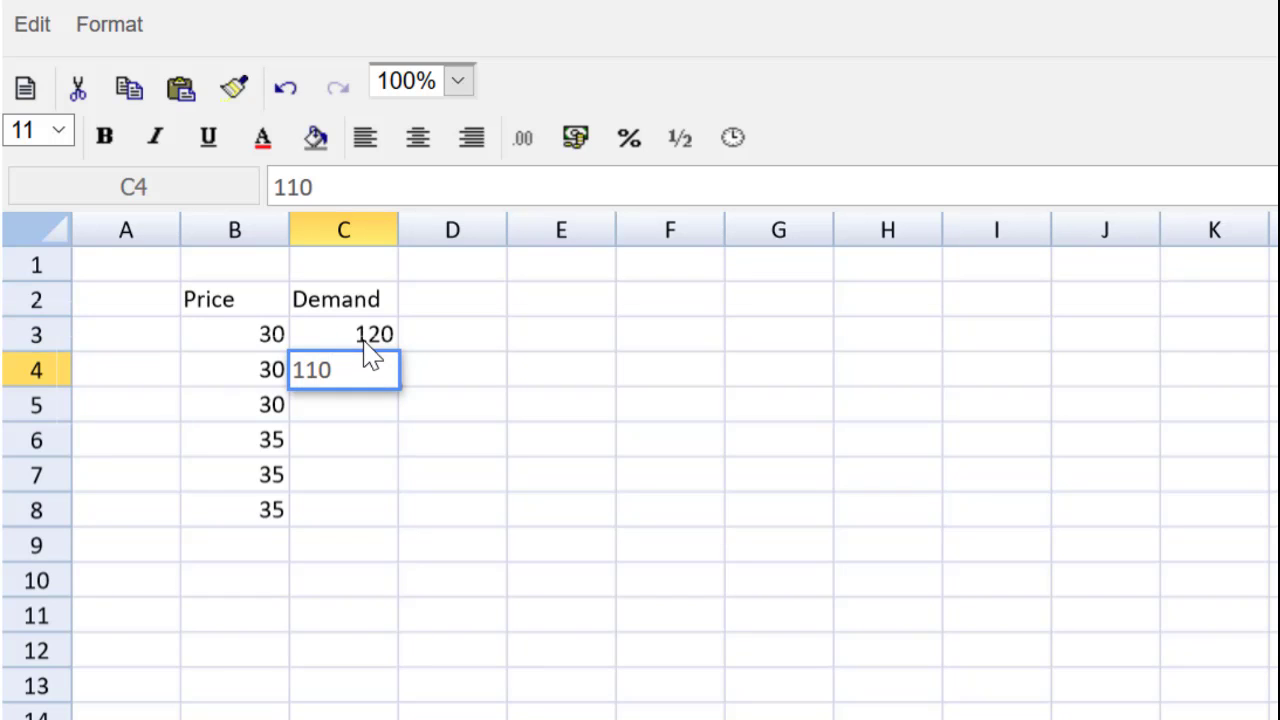
key(Return)
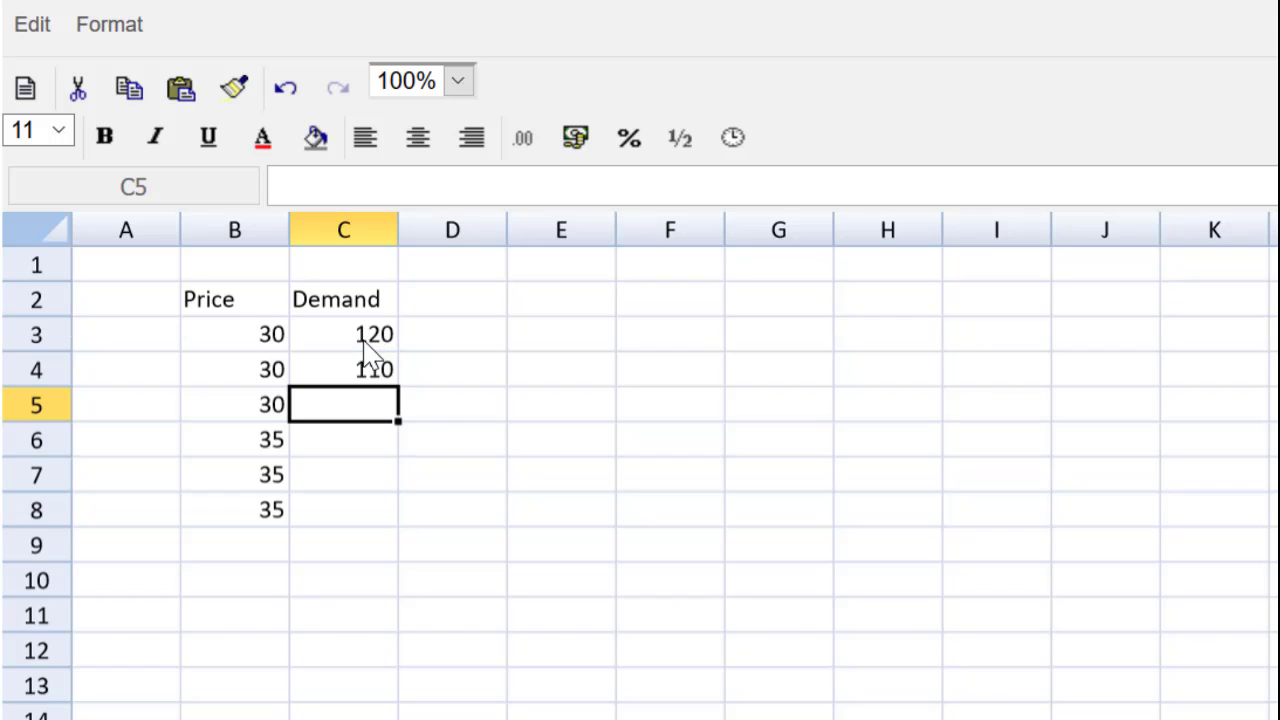
text(140)
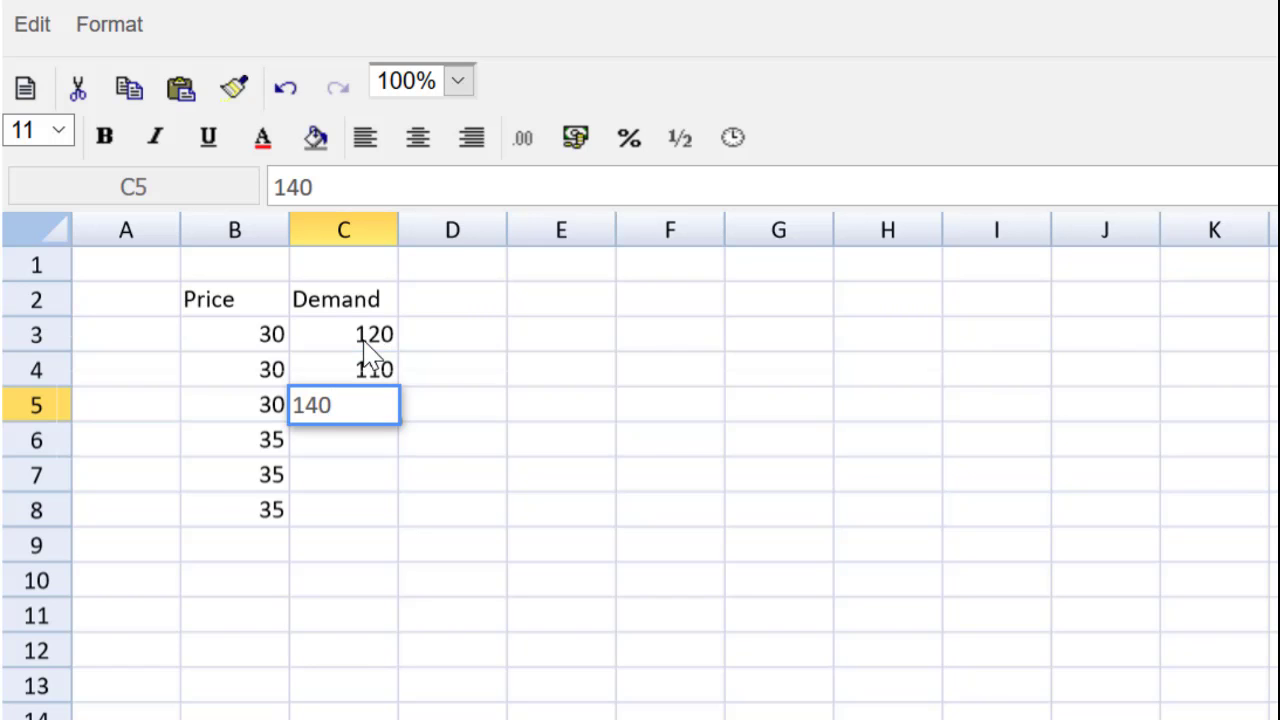
key(Return)
text(108)
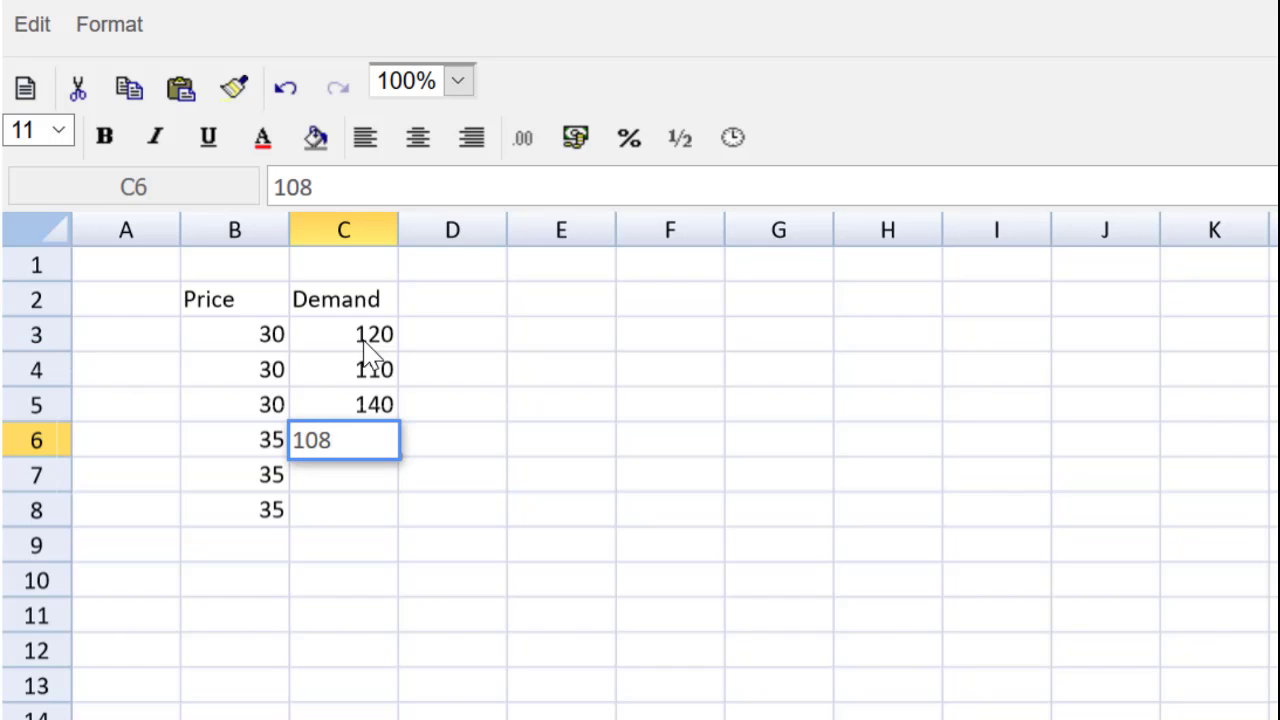
key(Return)
text(100)
key(Return)
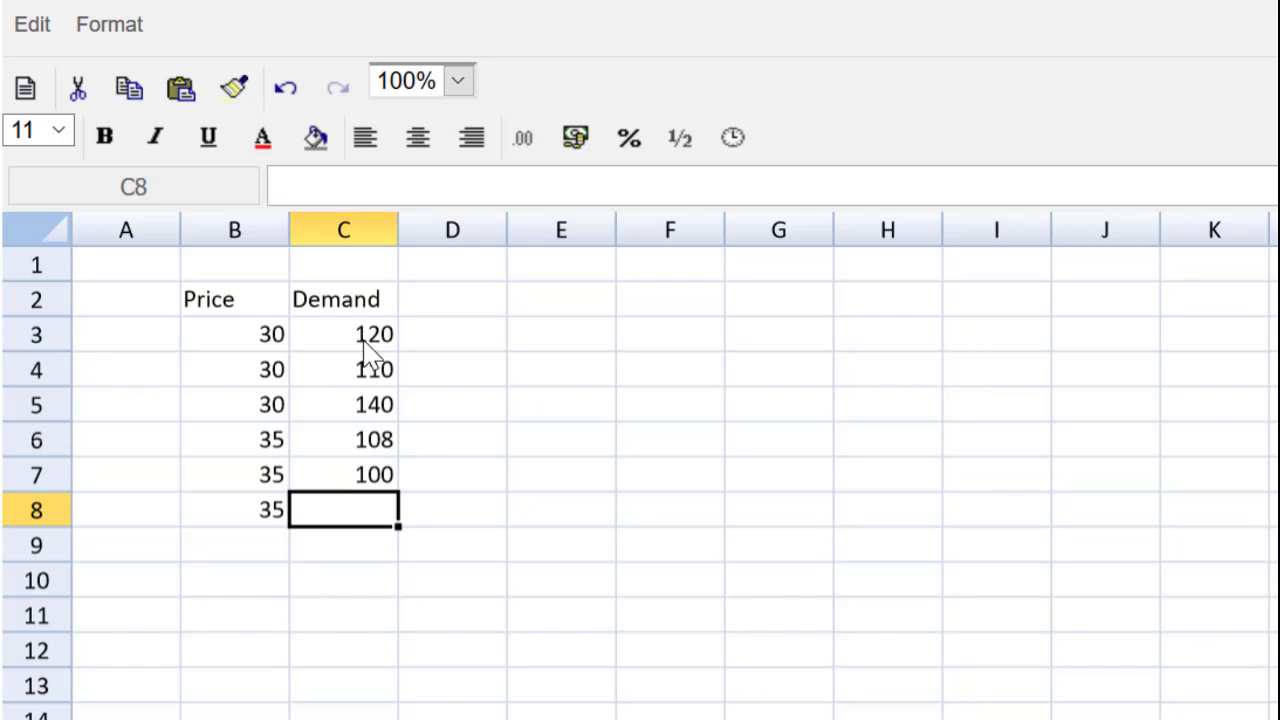
text(94)
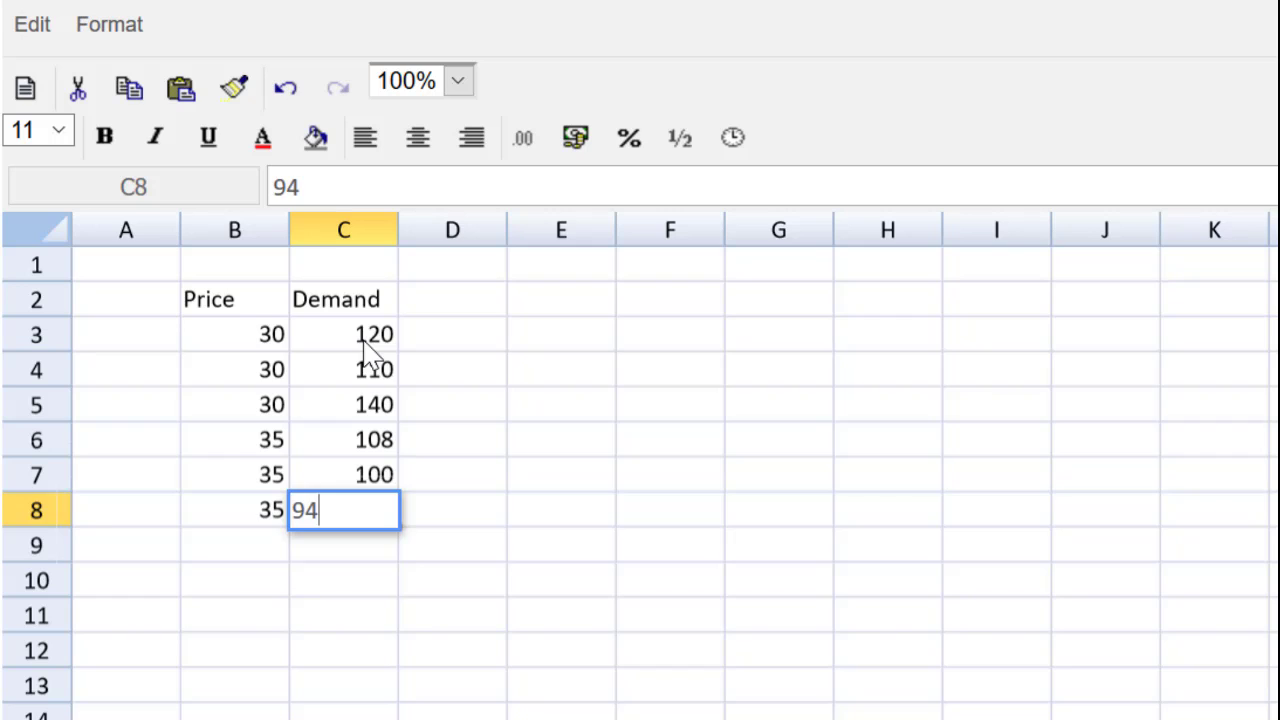
key(Return)
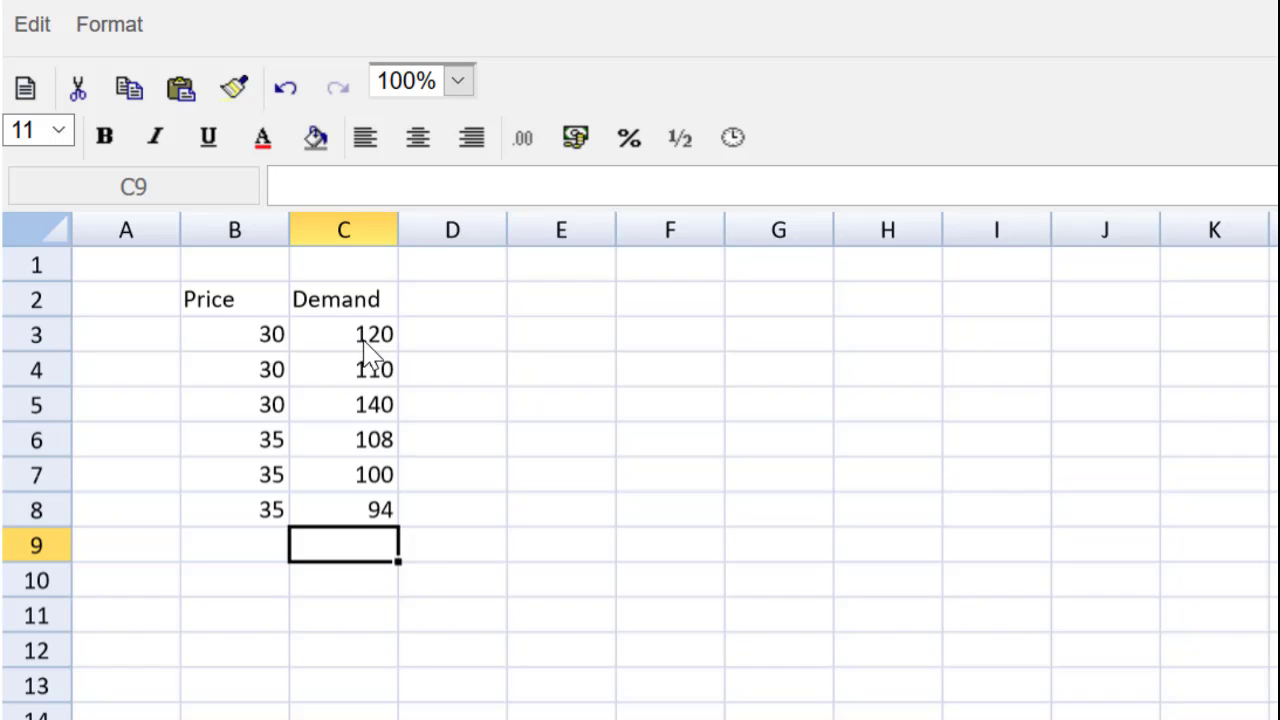
- Add the headings 'Sales' in D2 and 'VC / unit' in E2
click(458, 318)
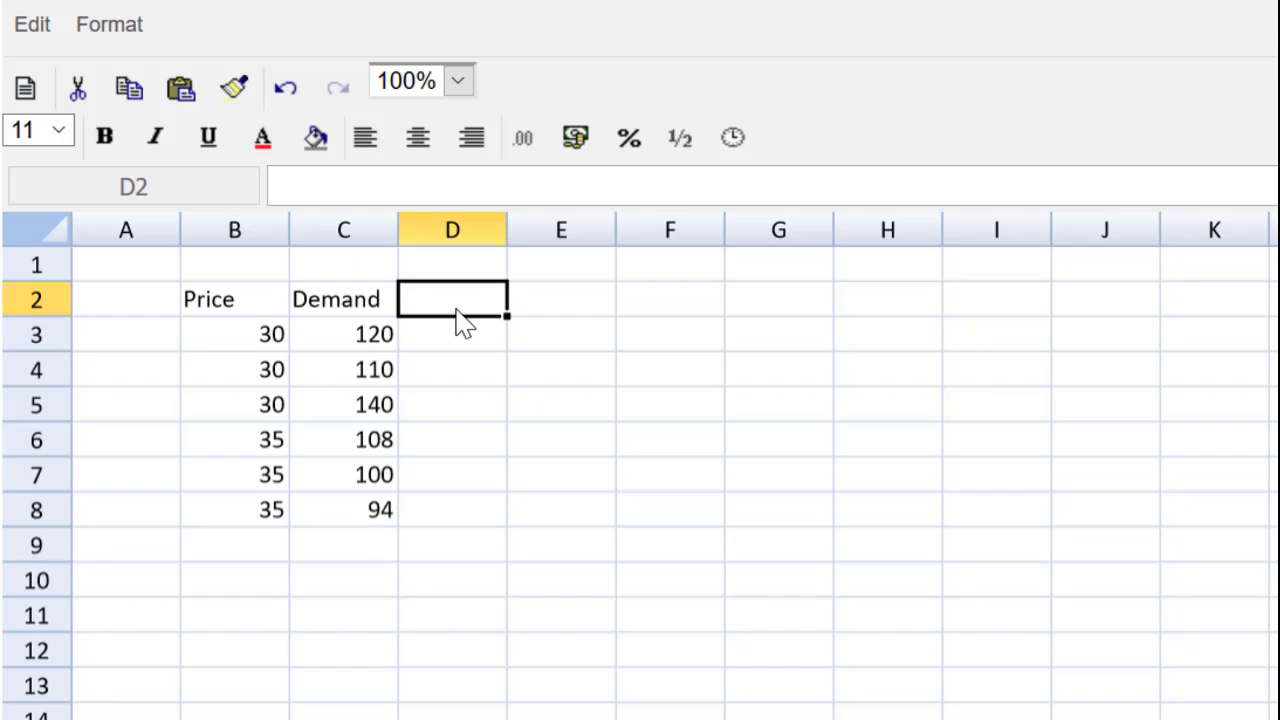
text(D)
key(BackSpace)
text(Sales)
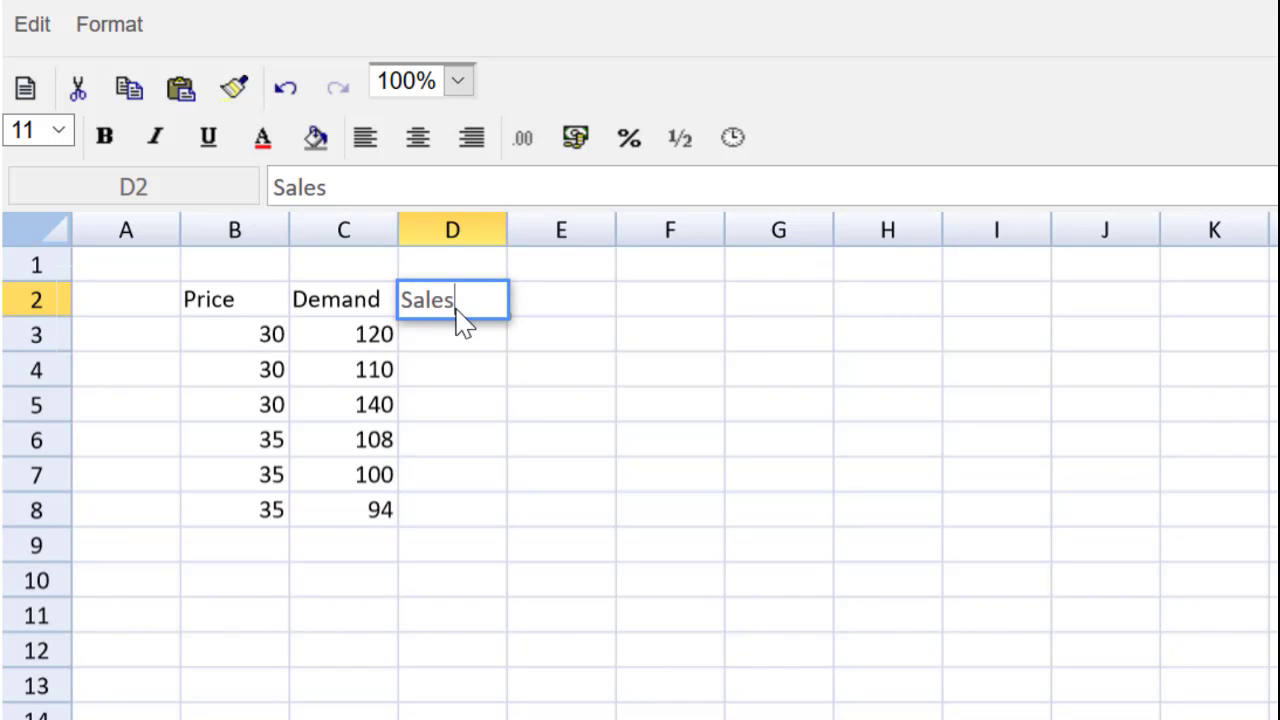
key(Tab)
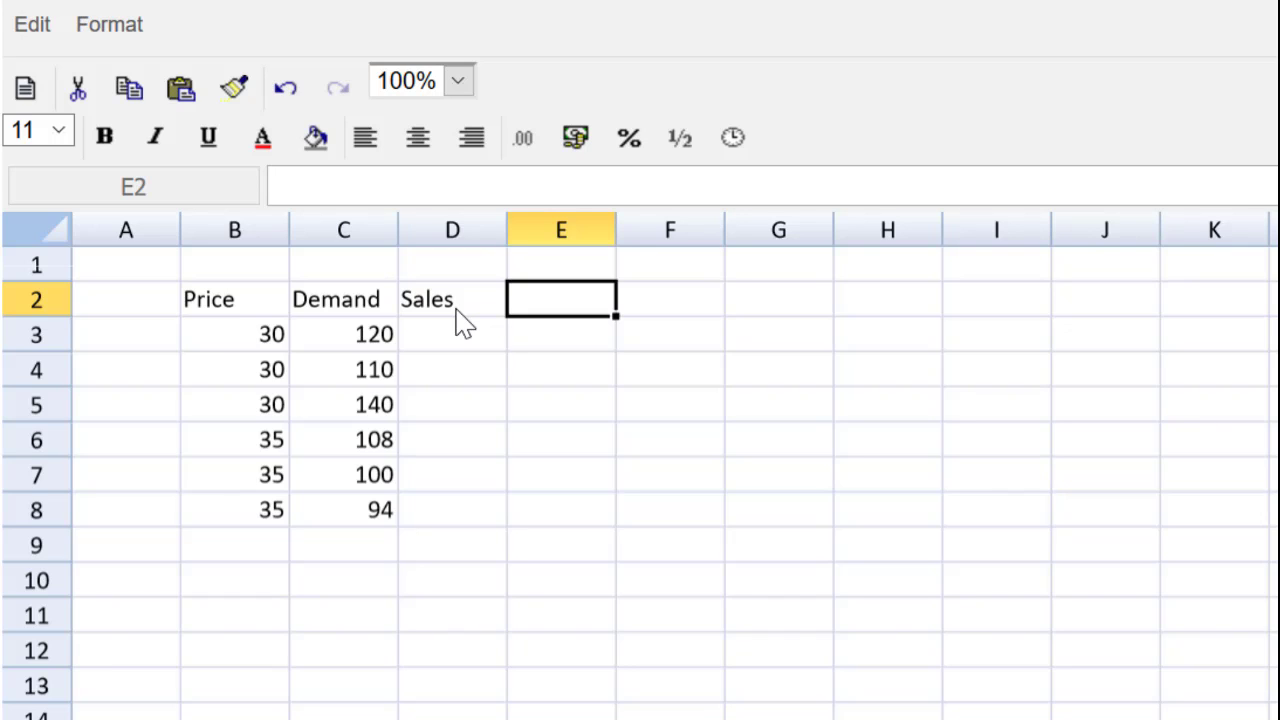
text(Vc)
key(BackSpace)
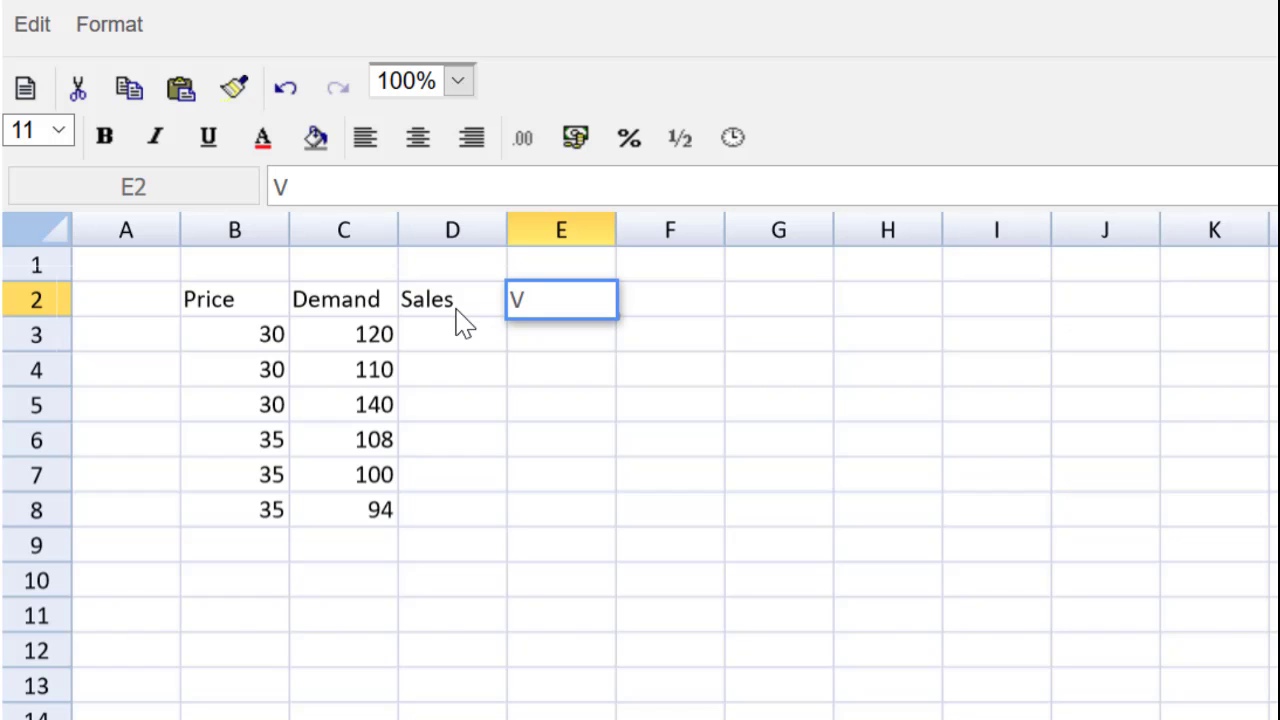
text(C / unit)
key(Tab)
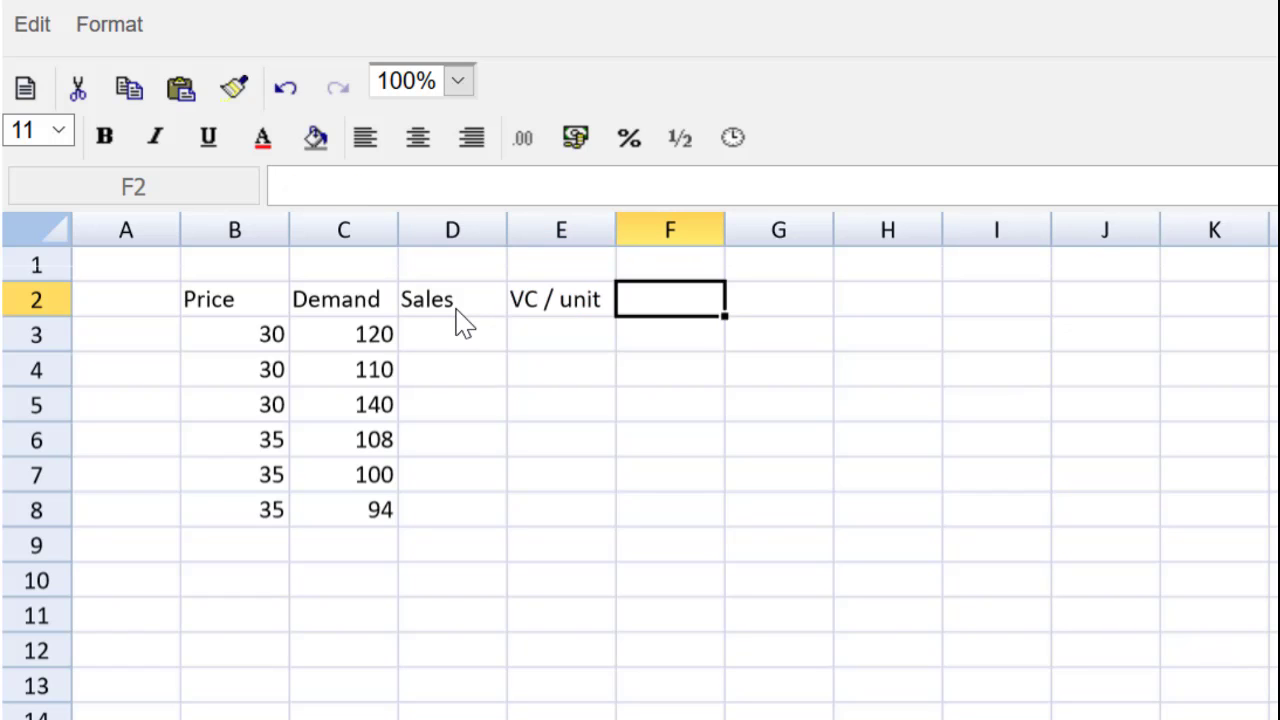
- Add headings Total VC, Advert., Fixed and Profit in F2:I2, then bold row 2
text(Total VC)
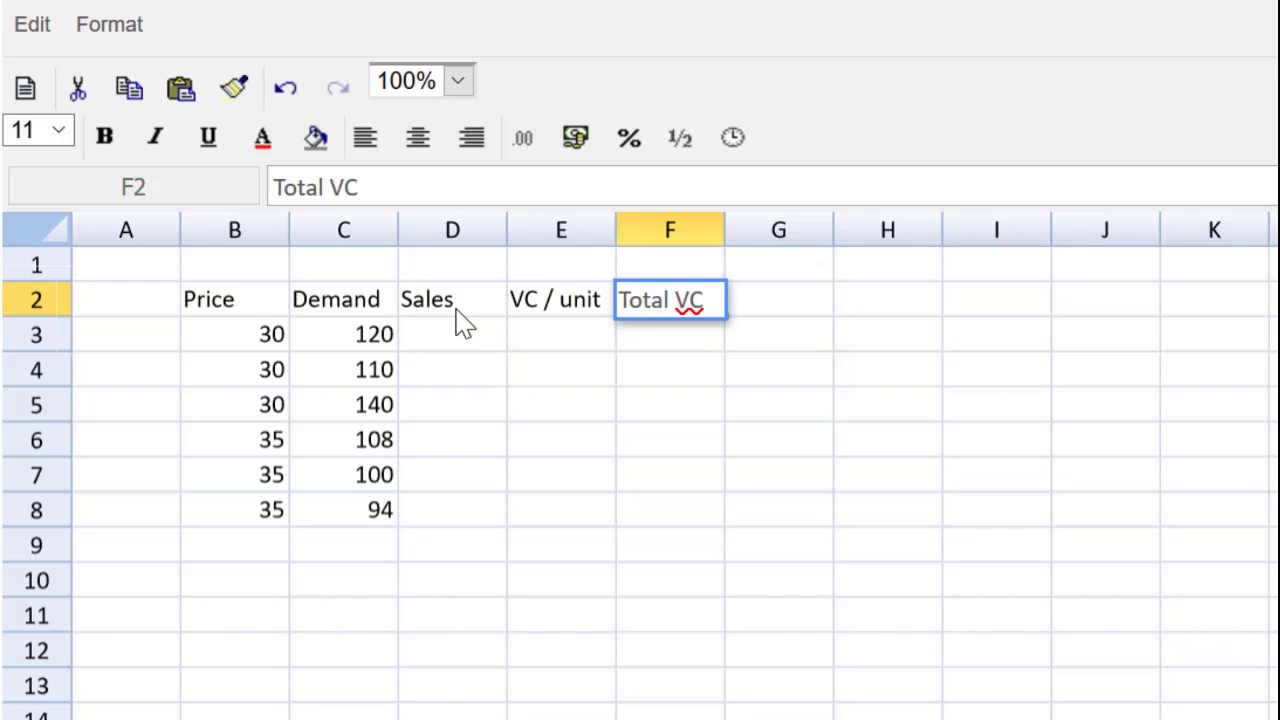
key(Tab)
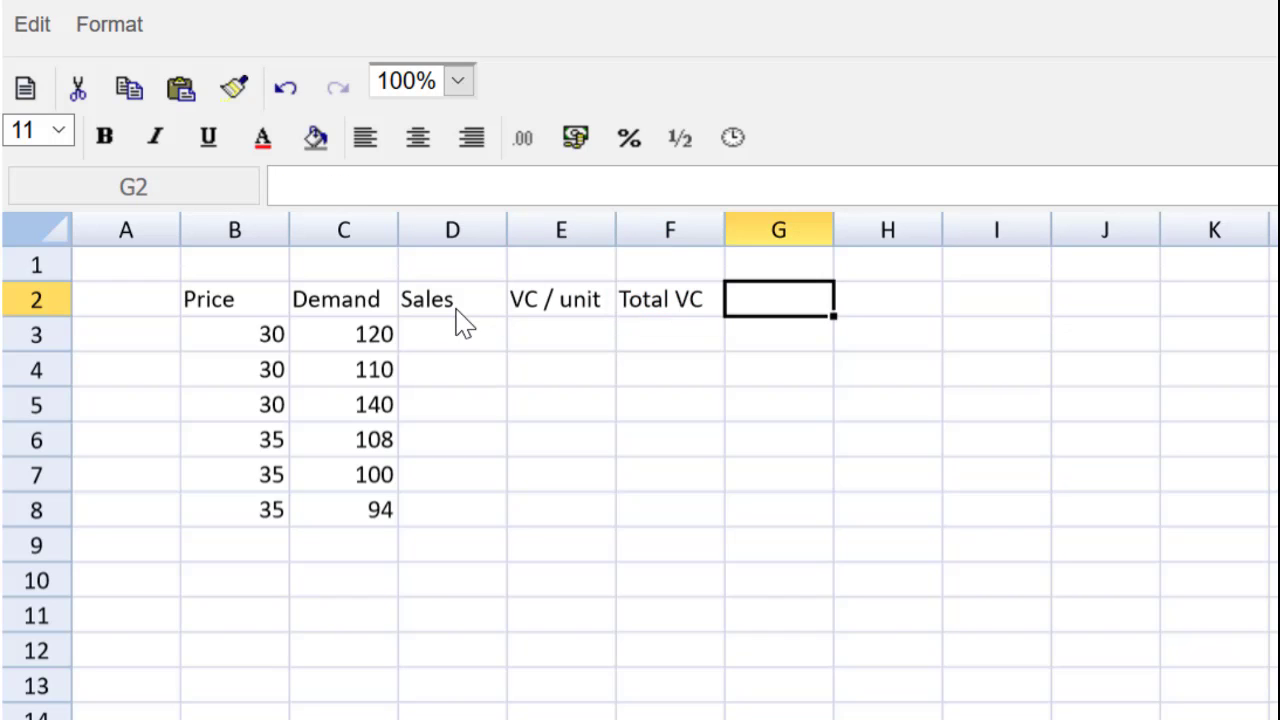
text(Advert)
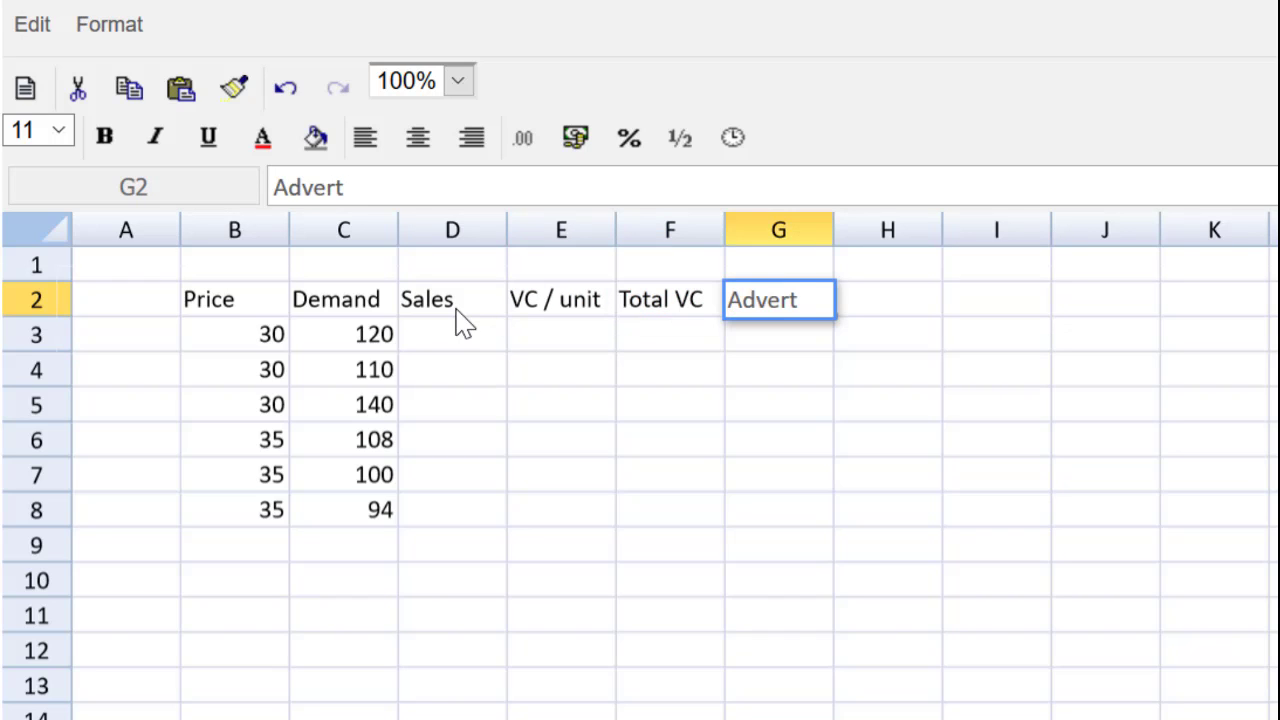
text(Advert.)
key(Tab)
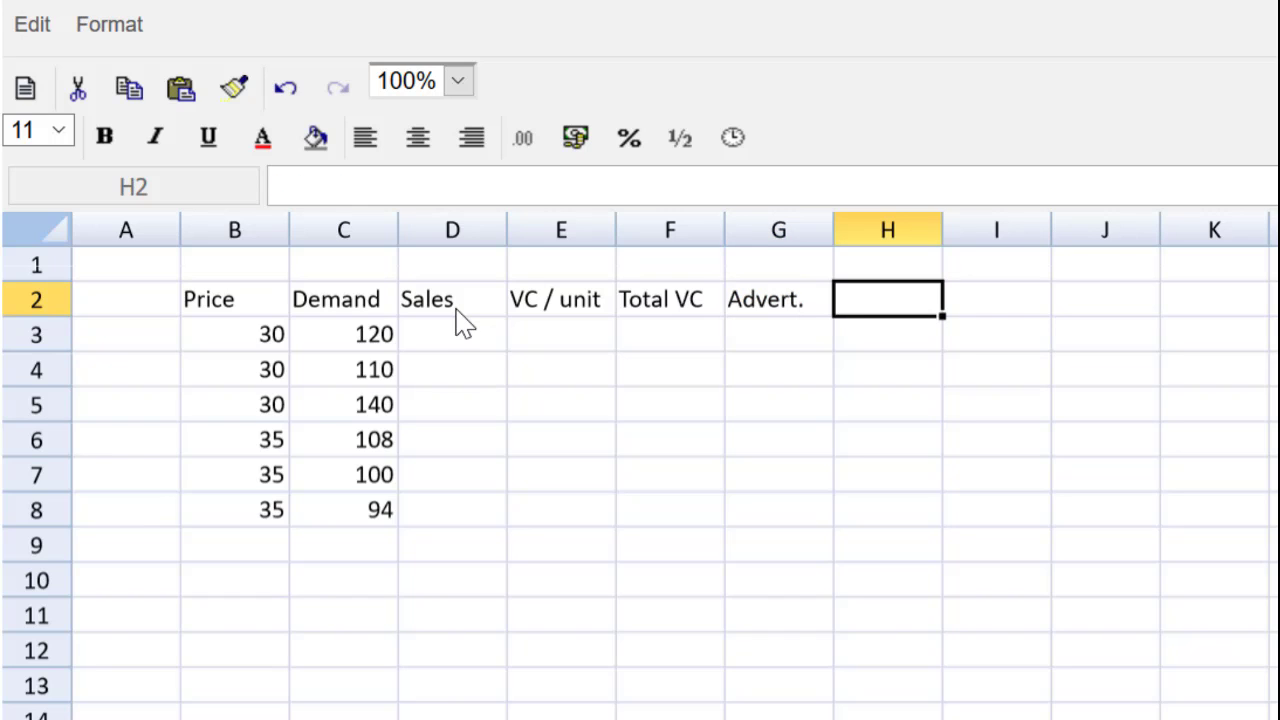
text(Fixed)
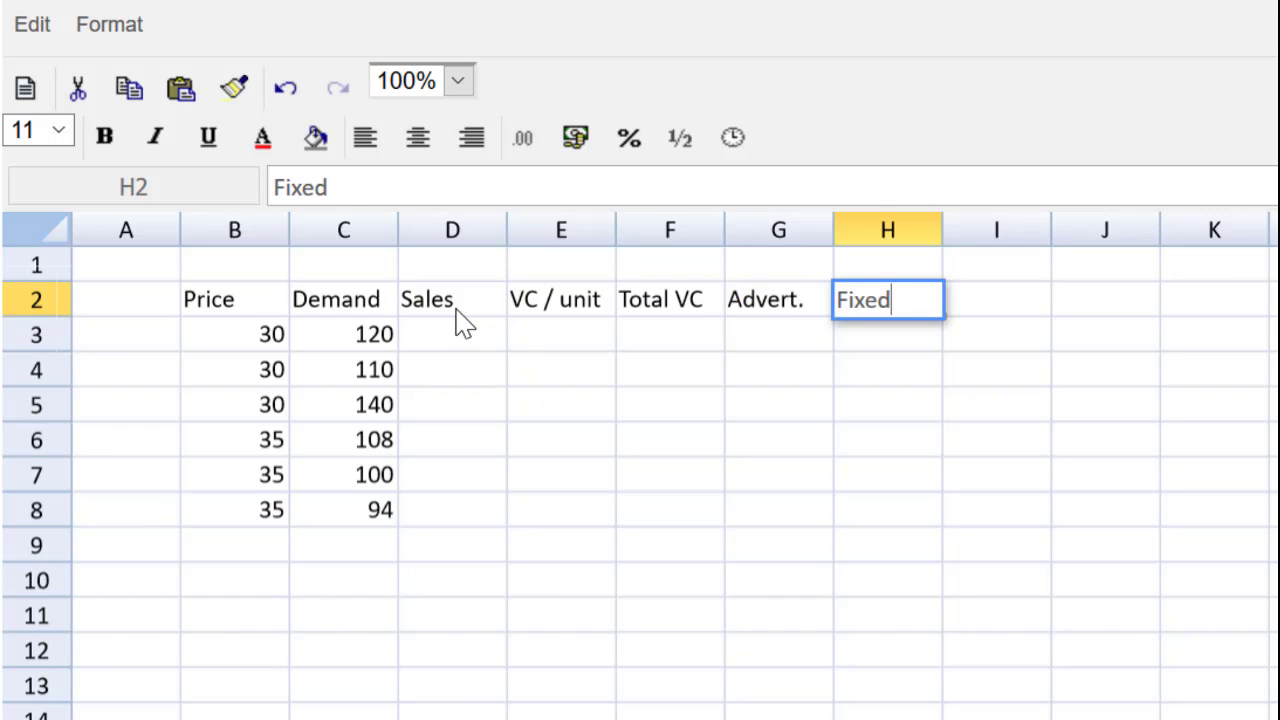
key(Tab)
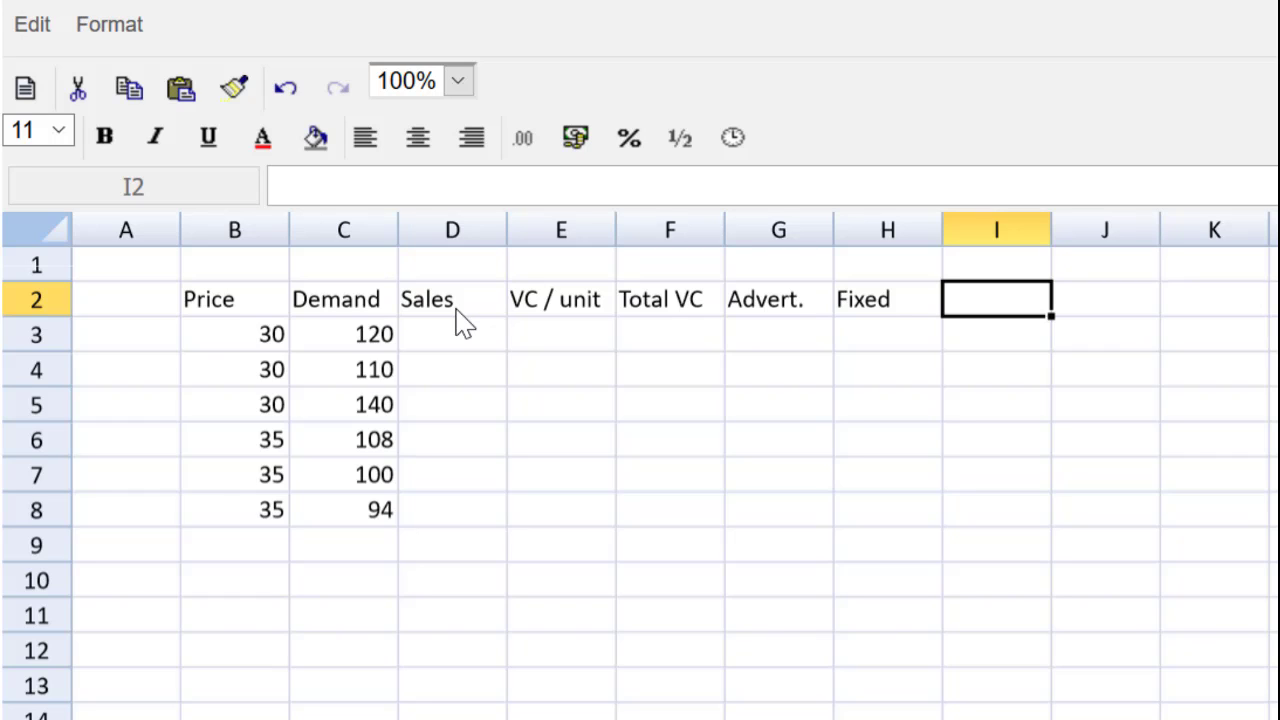
text(Profit)
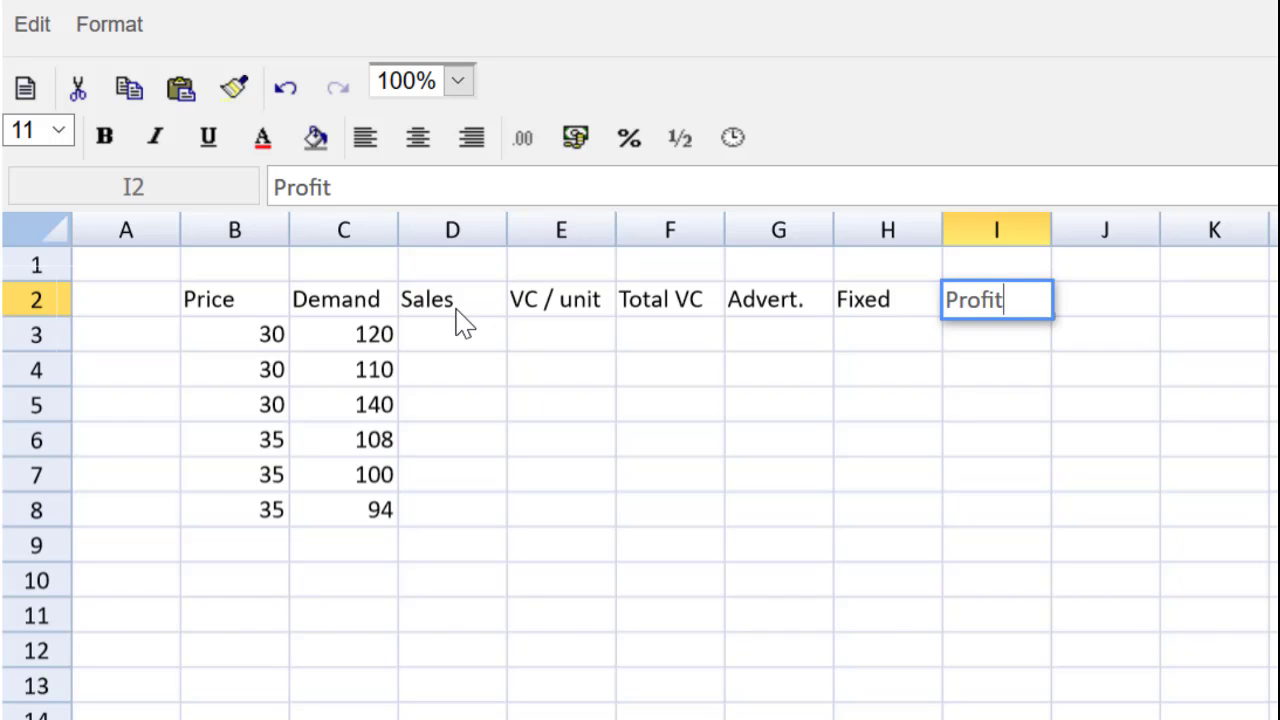
click(455, 381)
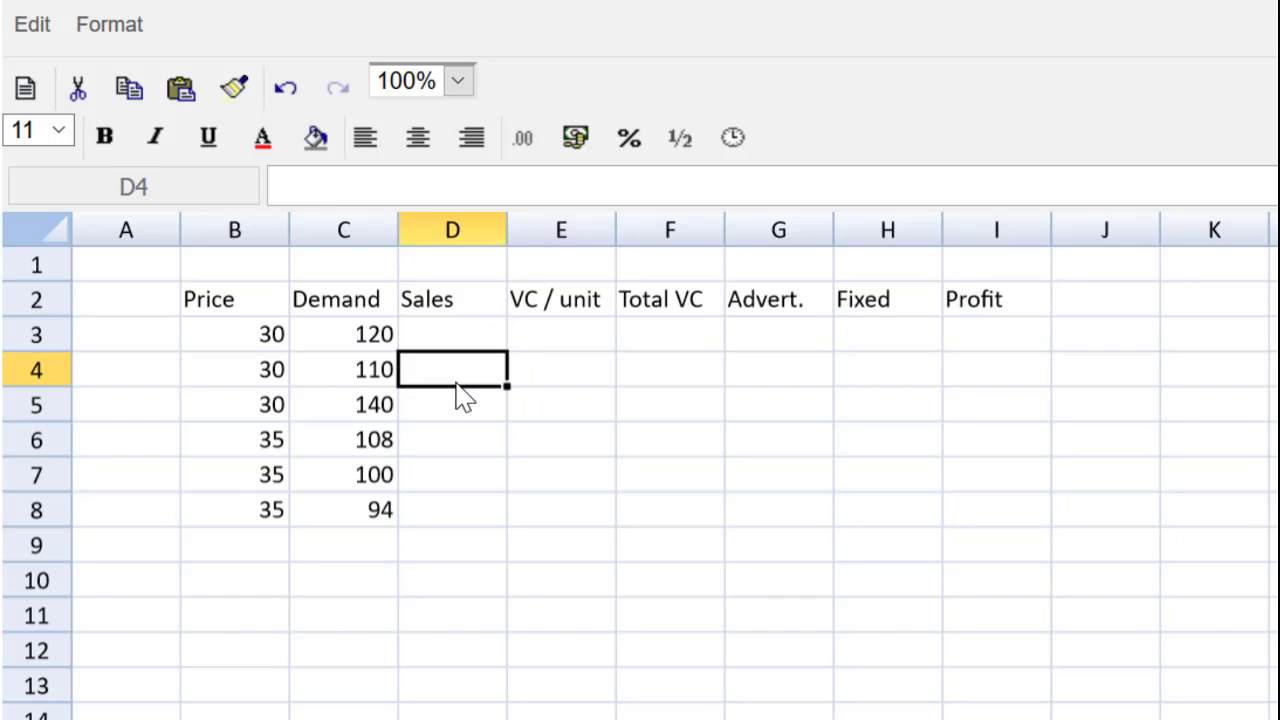
click(46, 305)
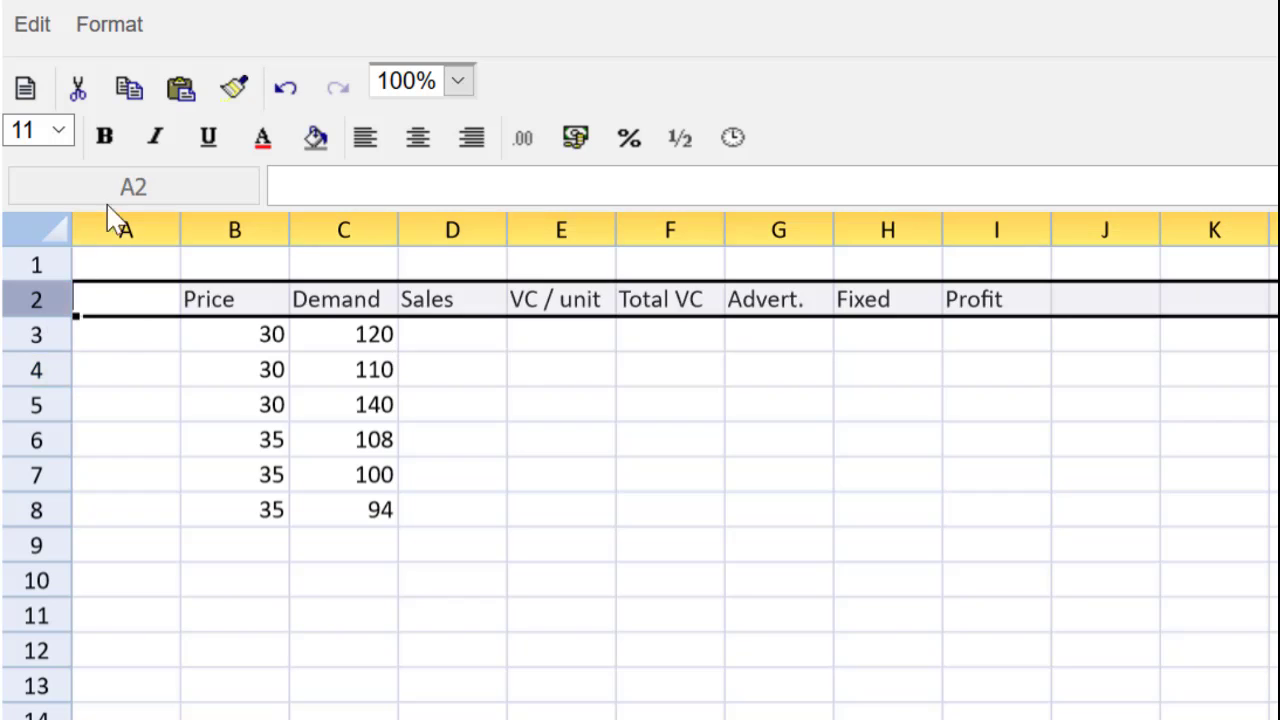
click(105, 140)
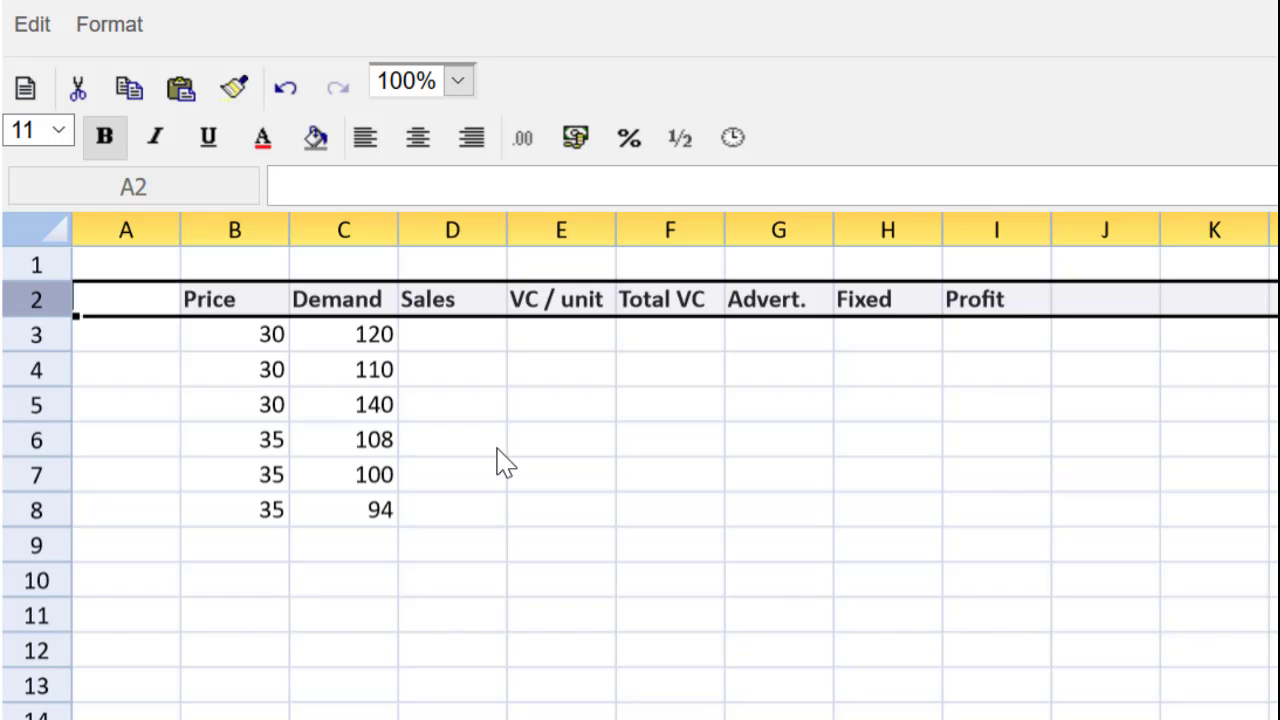
- Enter =B3*C3 in D3 and copy it down to D8 for Sales
click(503, 452)
click(545, 310)
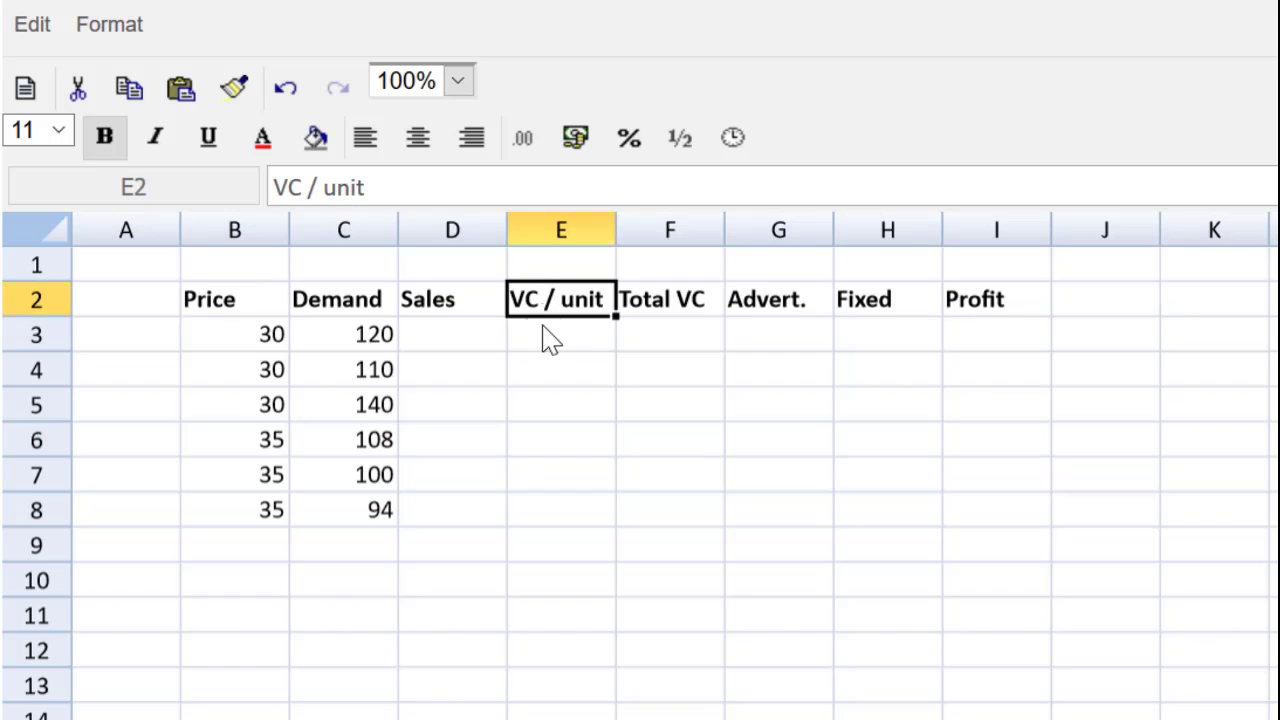
click(475, 338)
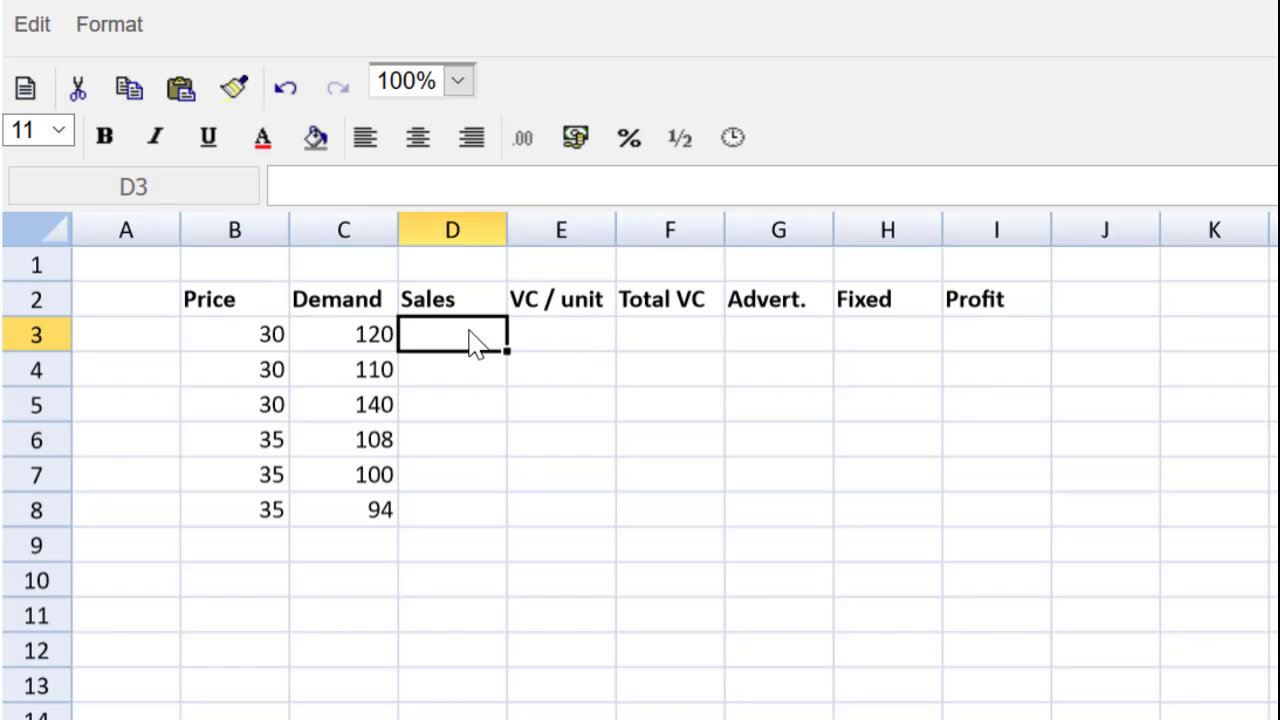
text(=)
click(240, 345)
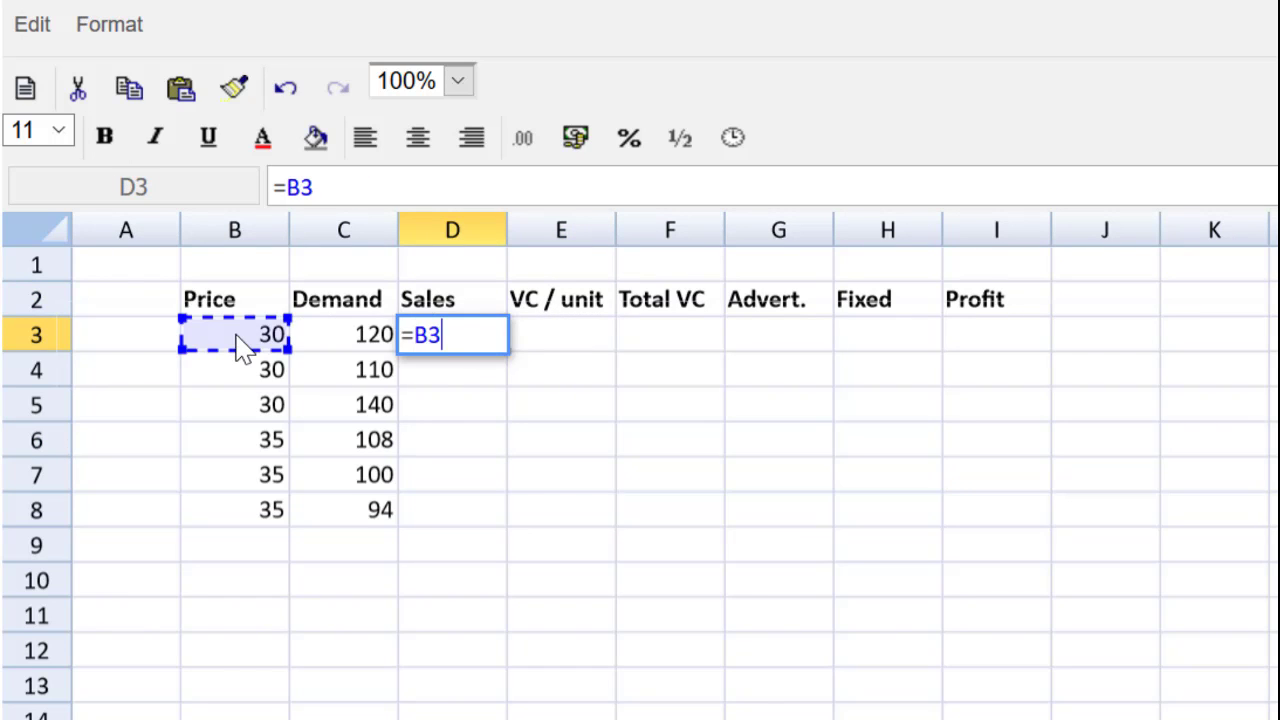
text(*)
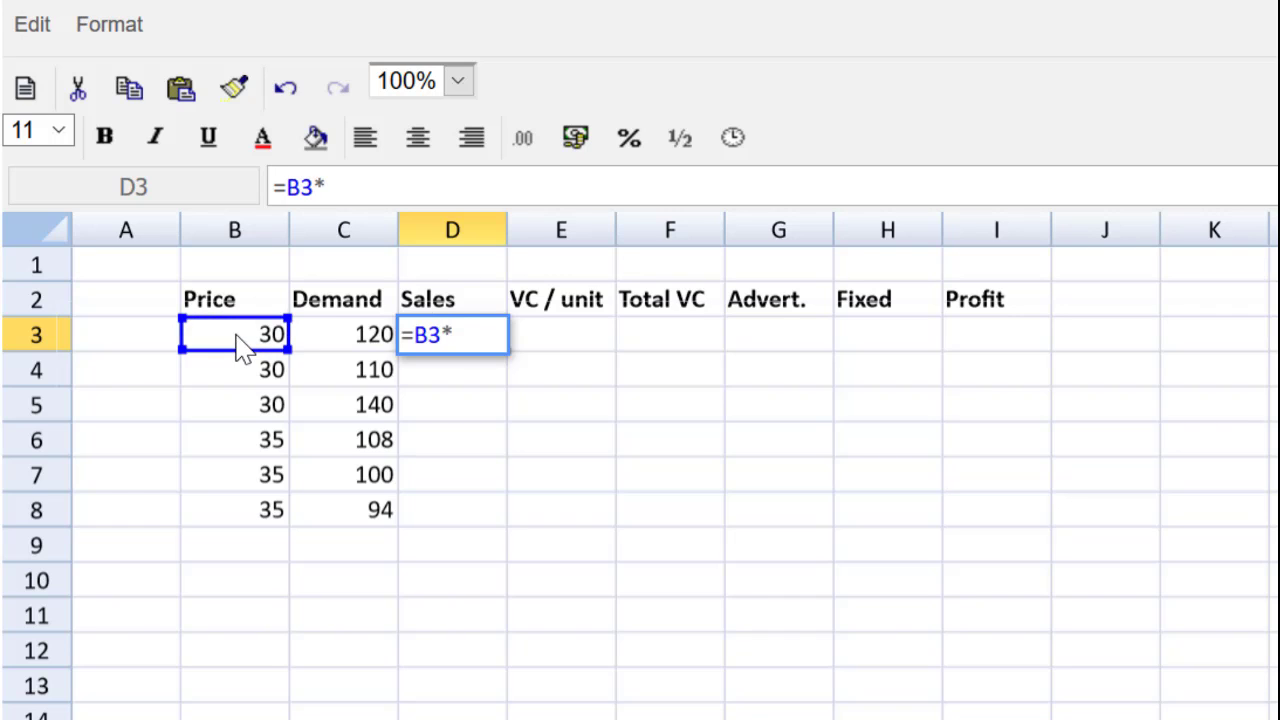
click(355, 333)
key(Return)
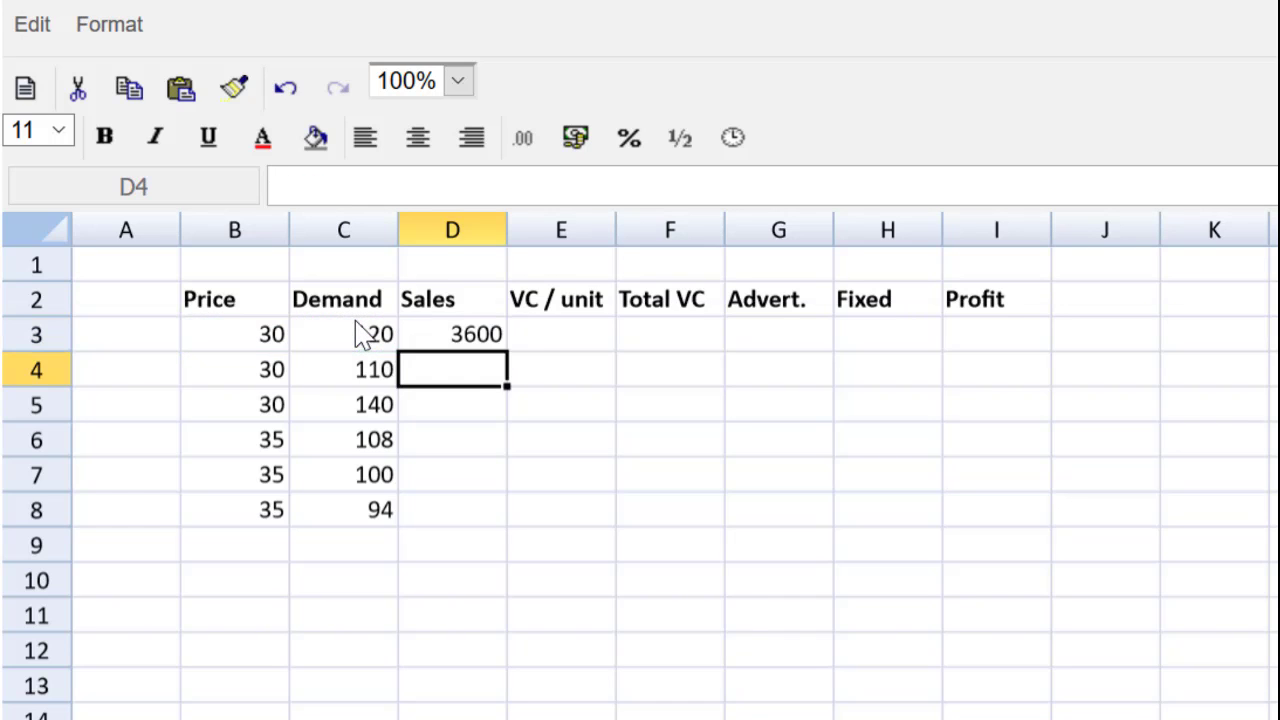
click(499, 344)
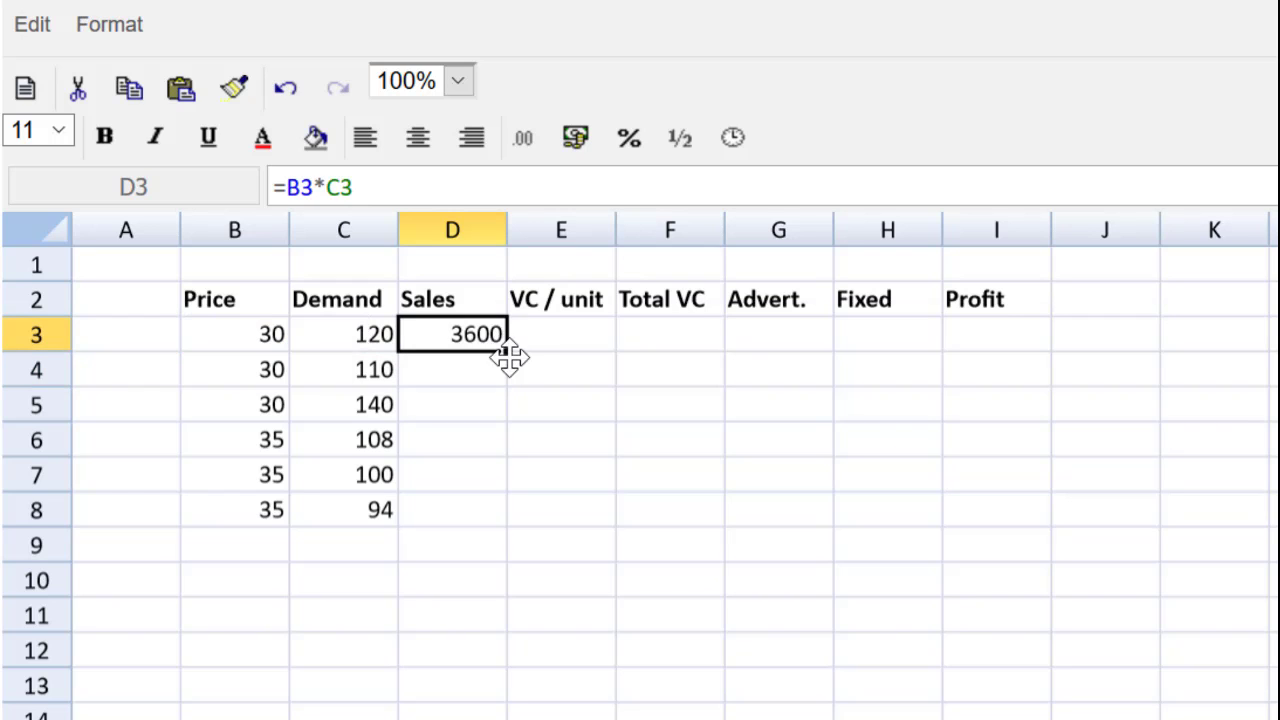
drag(508, 351, 515, 512)
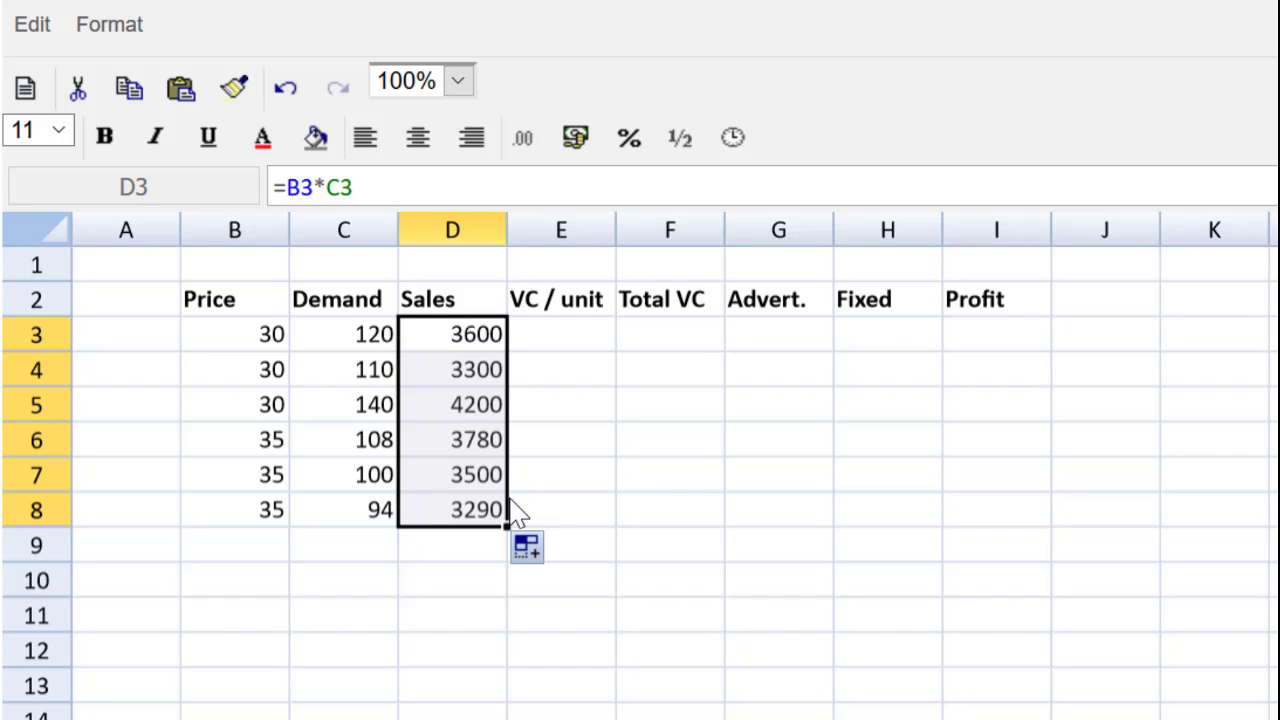
click(582, 336)
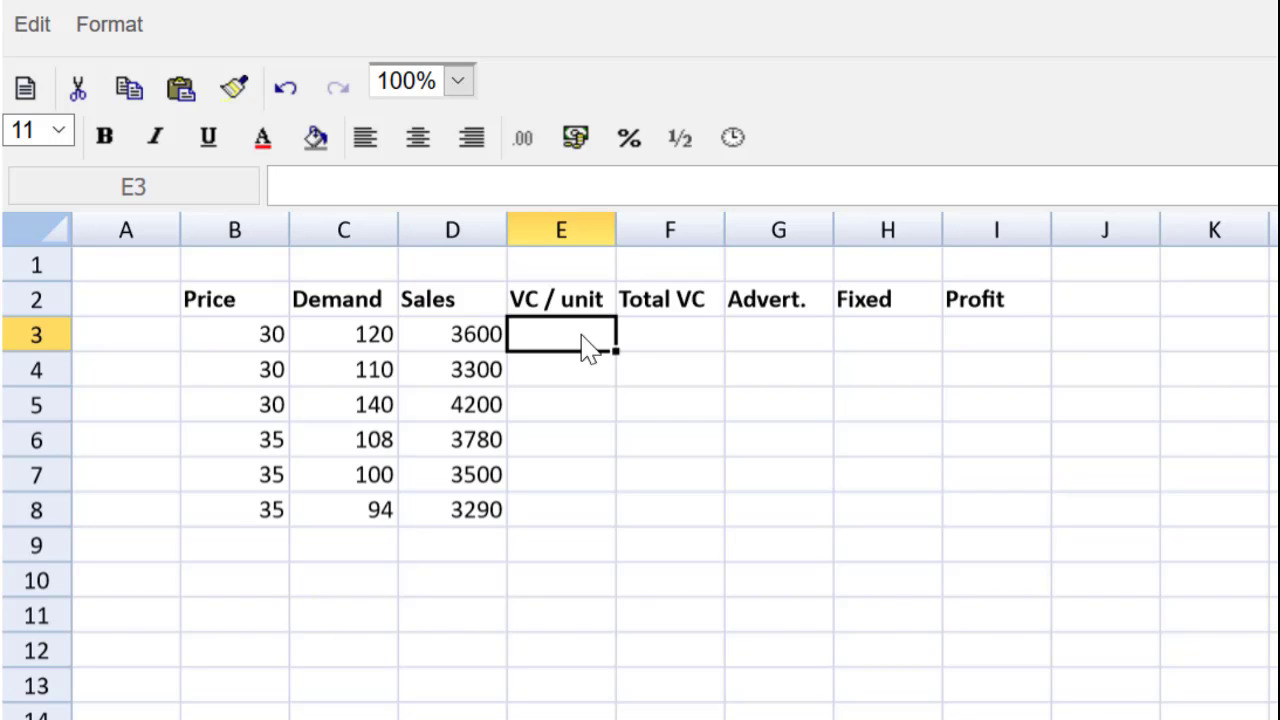
- Enter unit variable costs of 11 in E3:E6 and 12 in E7:E8
text(11)
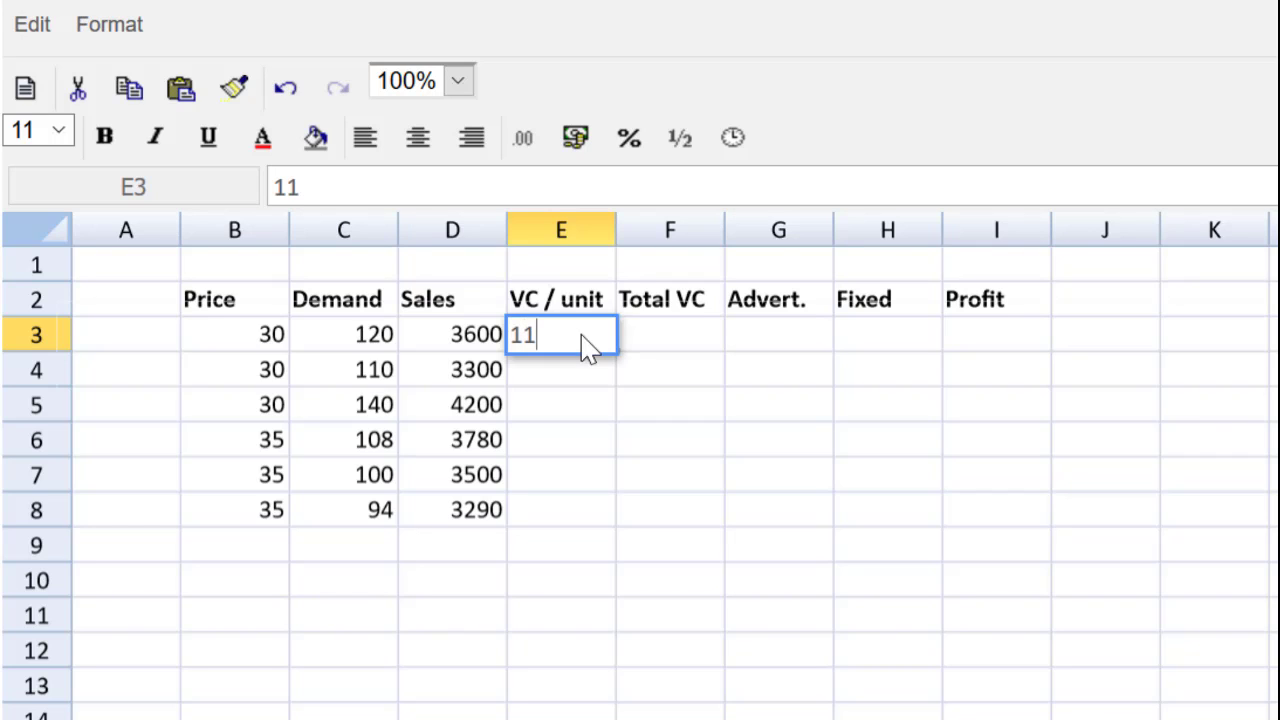
key(Return)
text(11)
key(Return)
text(11)
key(Return)
text(11)
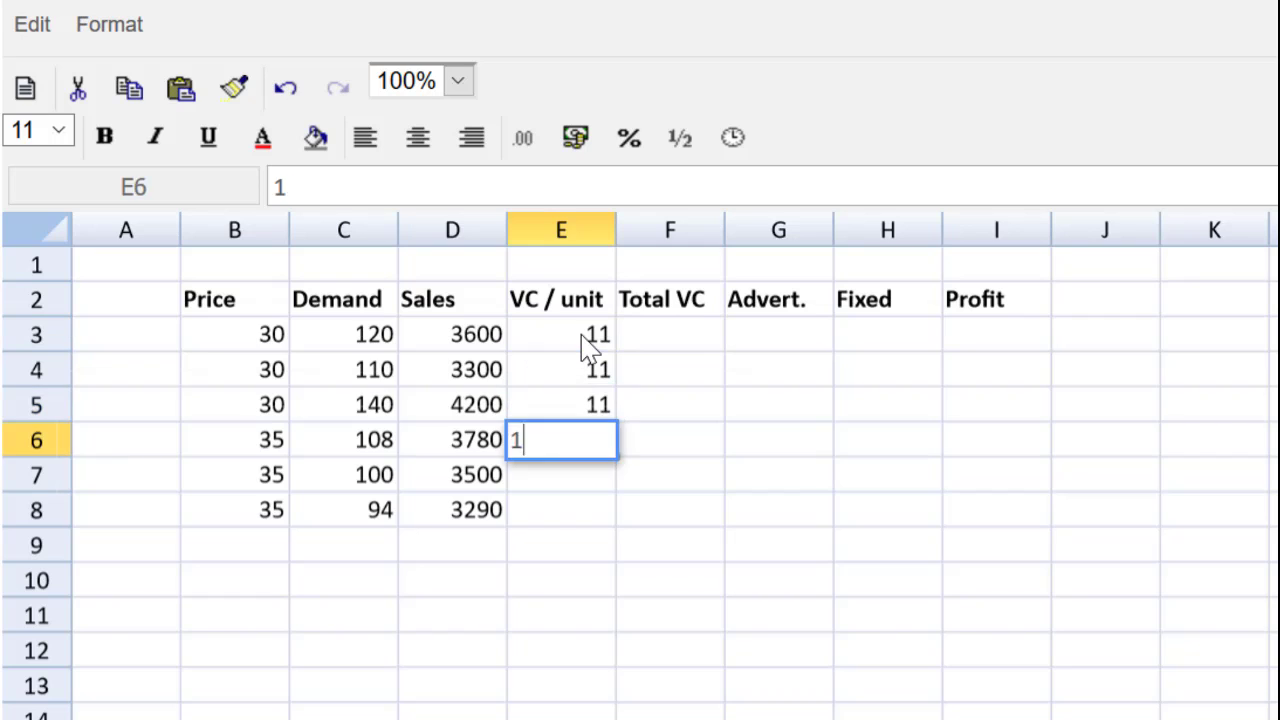
key(Return)
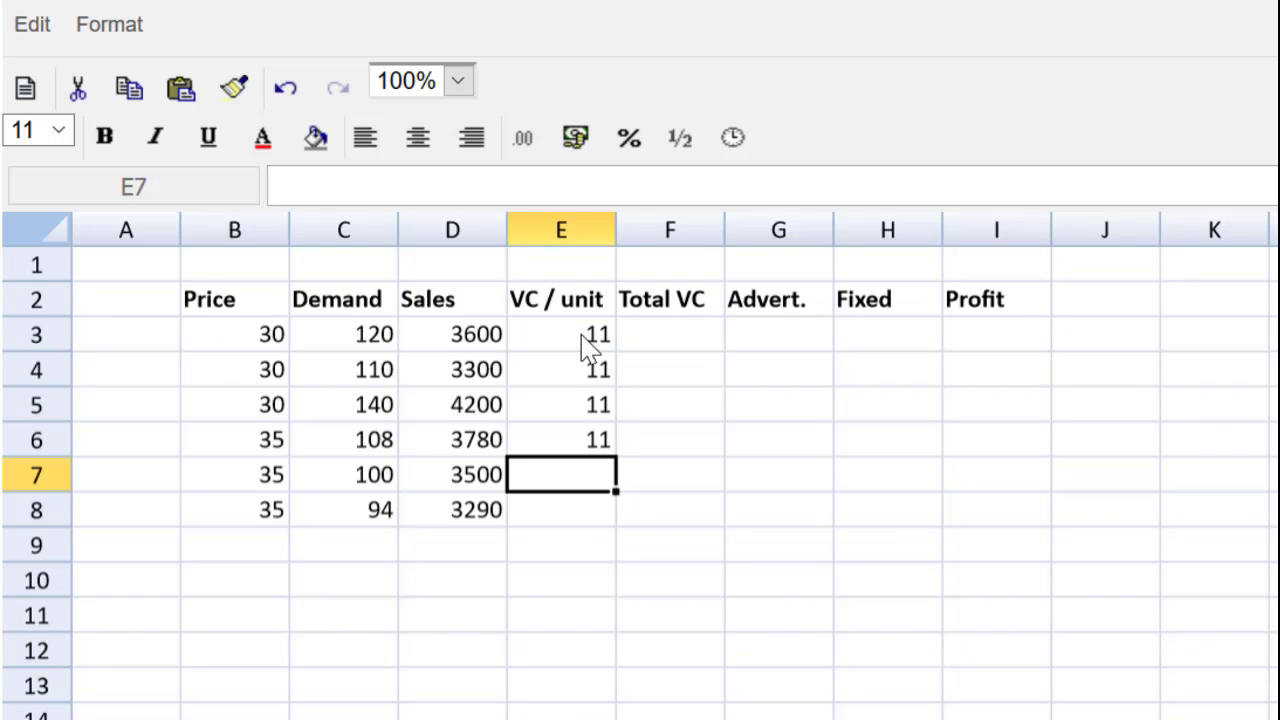
text(12)
key(Return)
text(12)
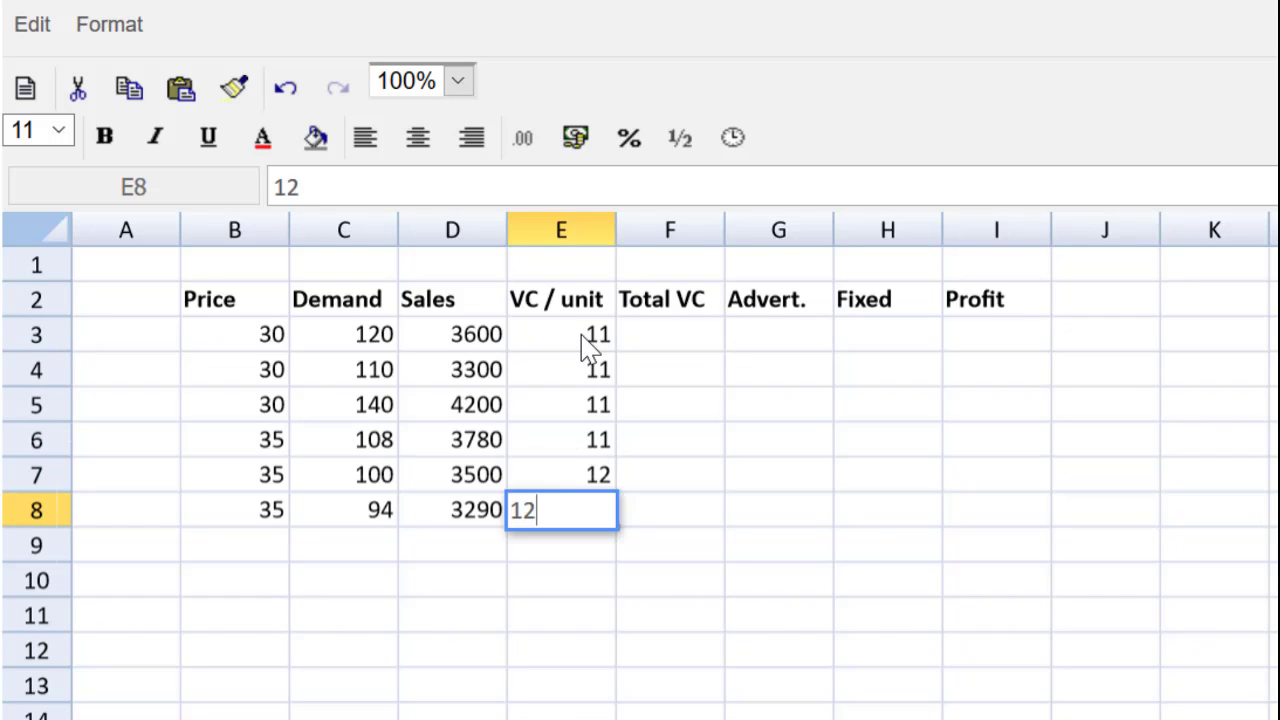
text(3)
key(BackSpace)
key(Return)
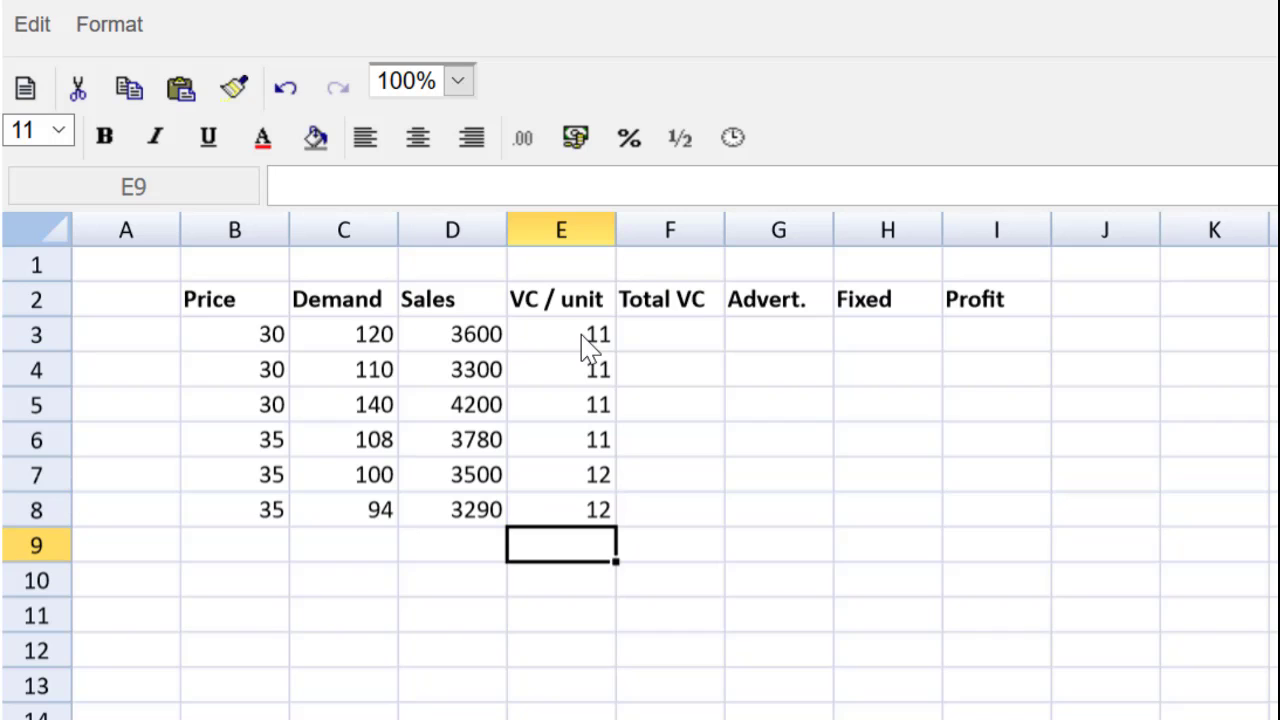
- Enter =C3*-E3 in F3 and copy it down to F8
click(660, 340)
text(=)
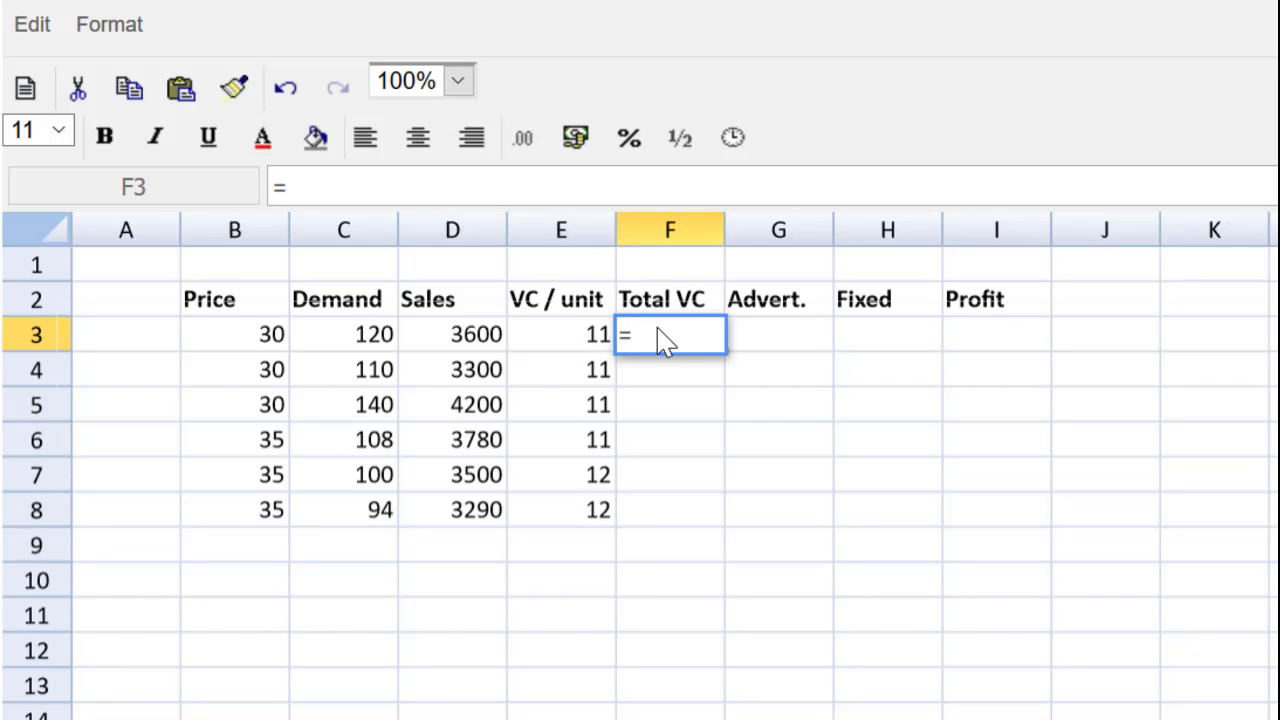
click(365, 343)
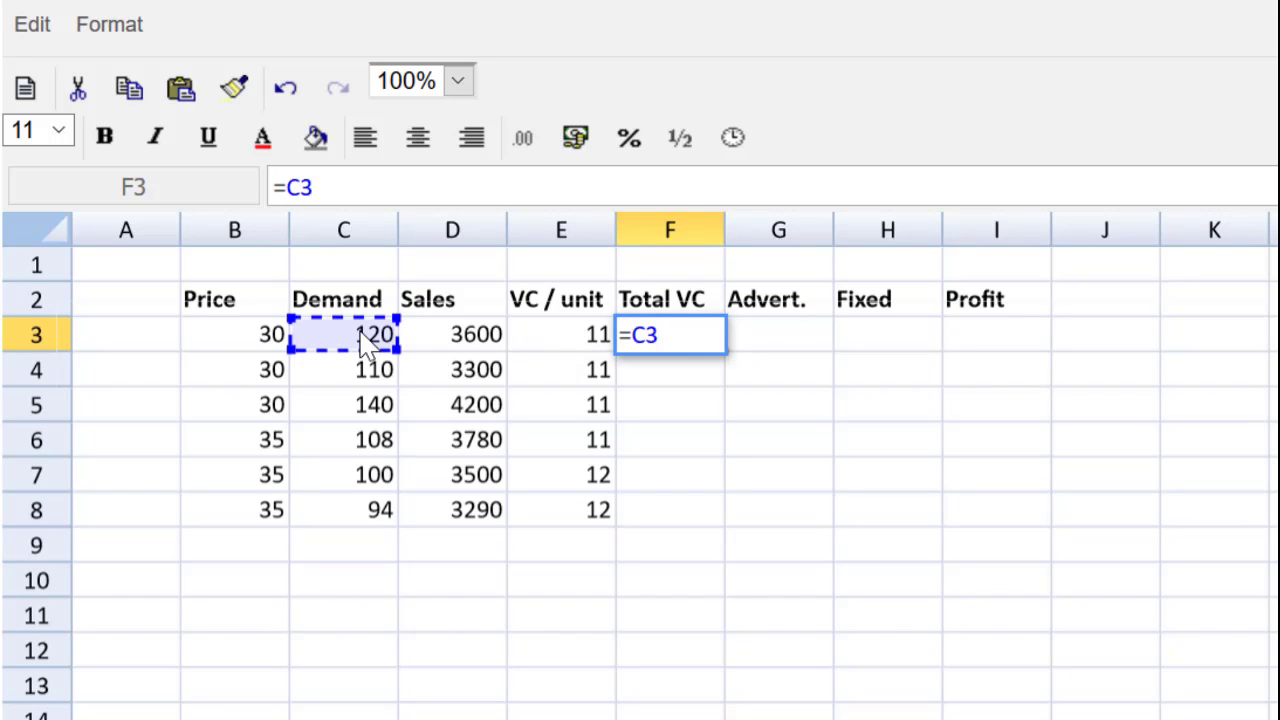
text(*)
click(430, 342)
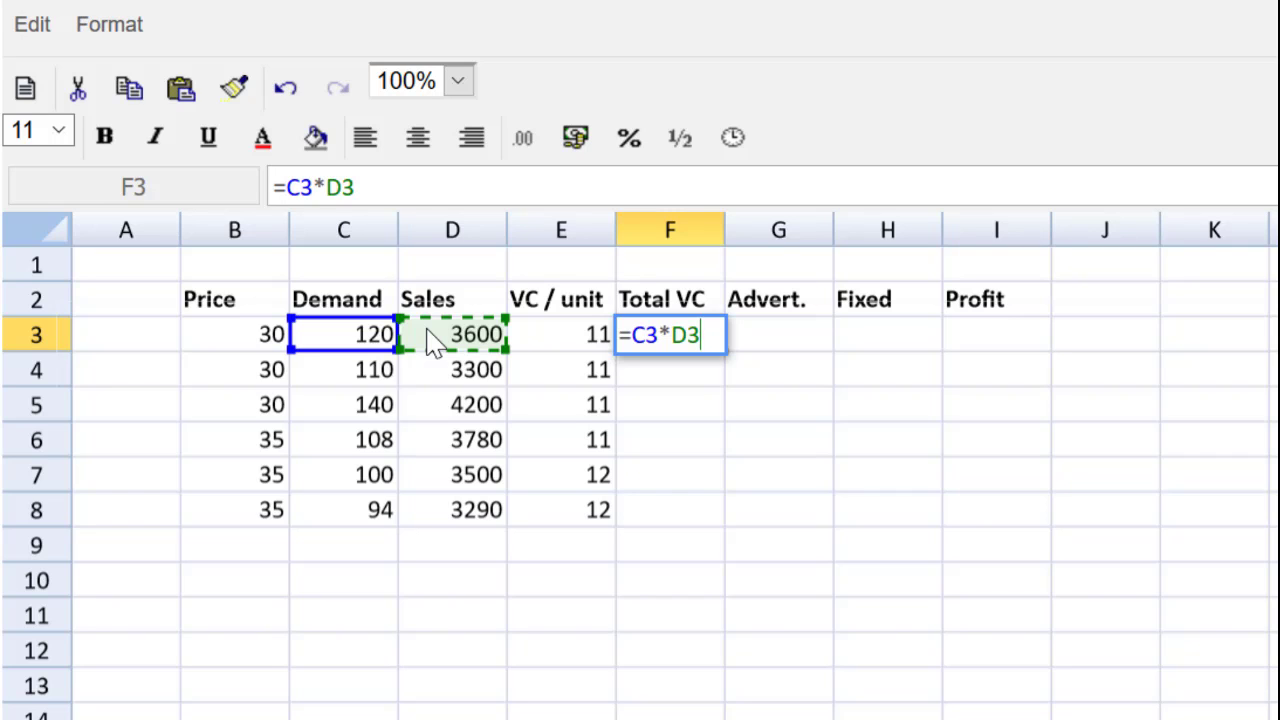
key(Left)
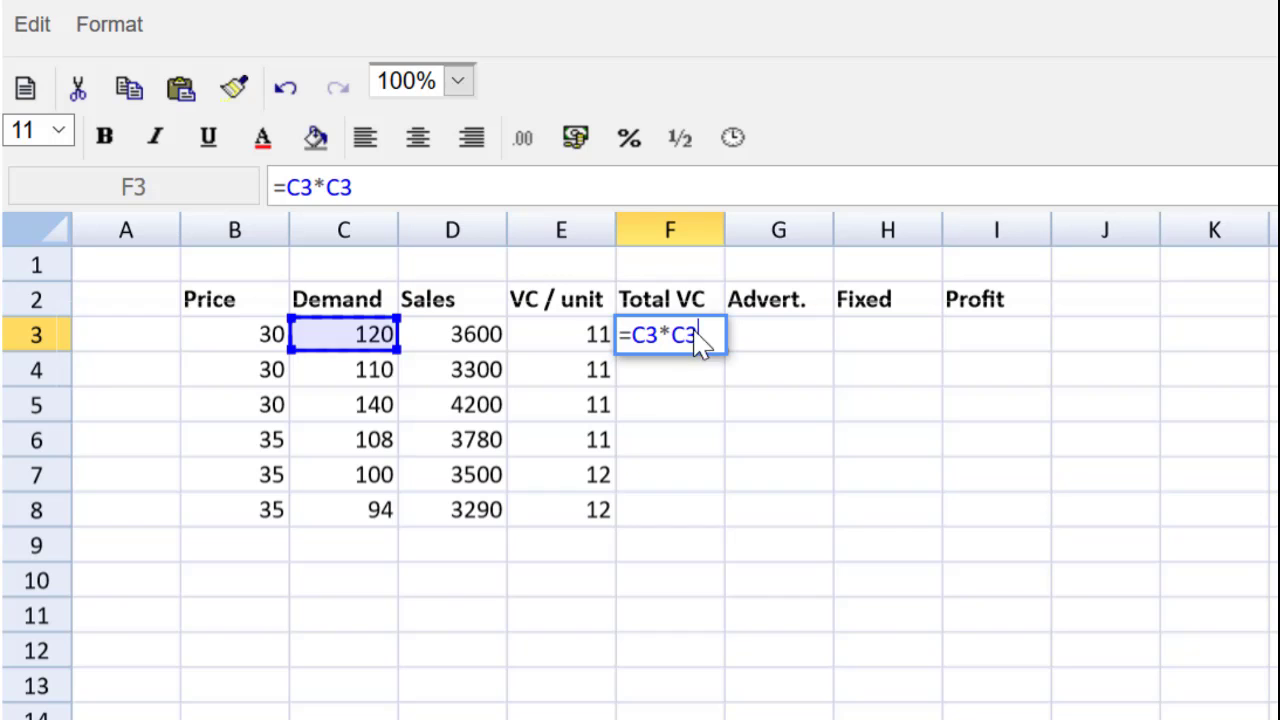
key(BackSpace)
key(BackSpace)
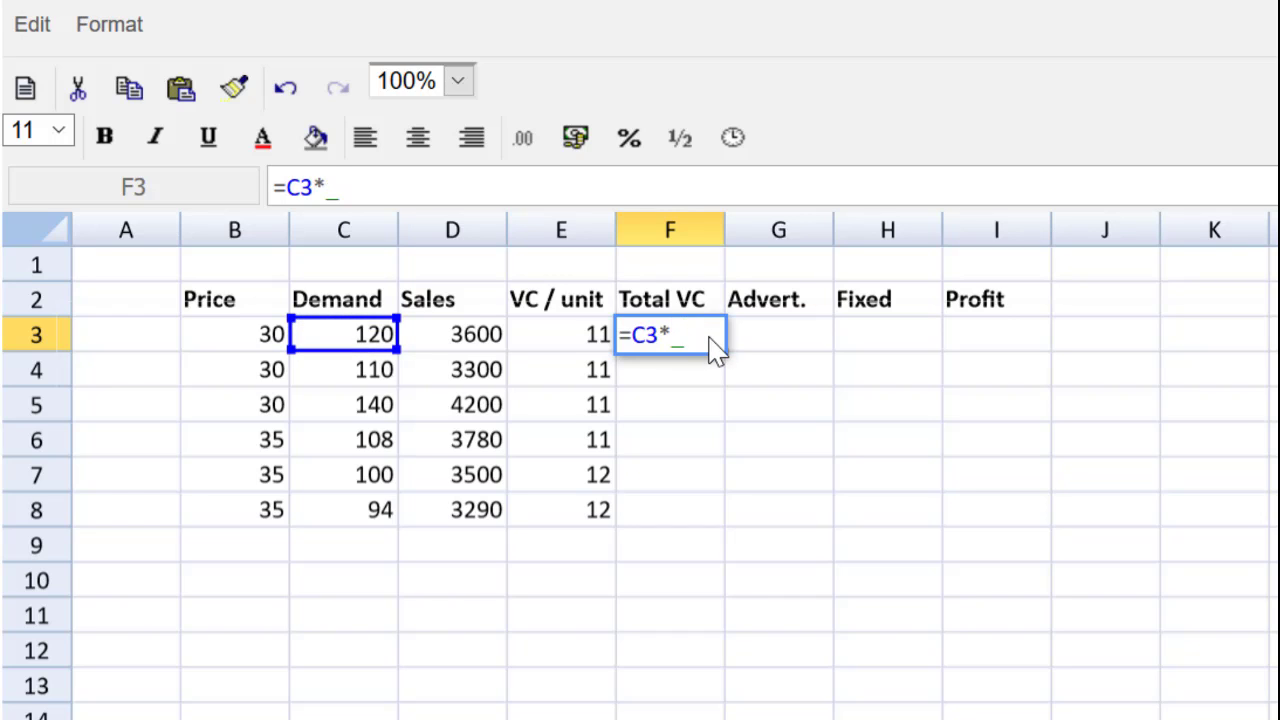
text(-)
click(595, 340)
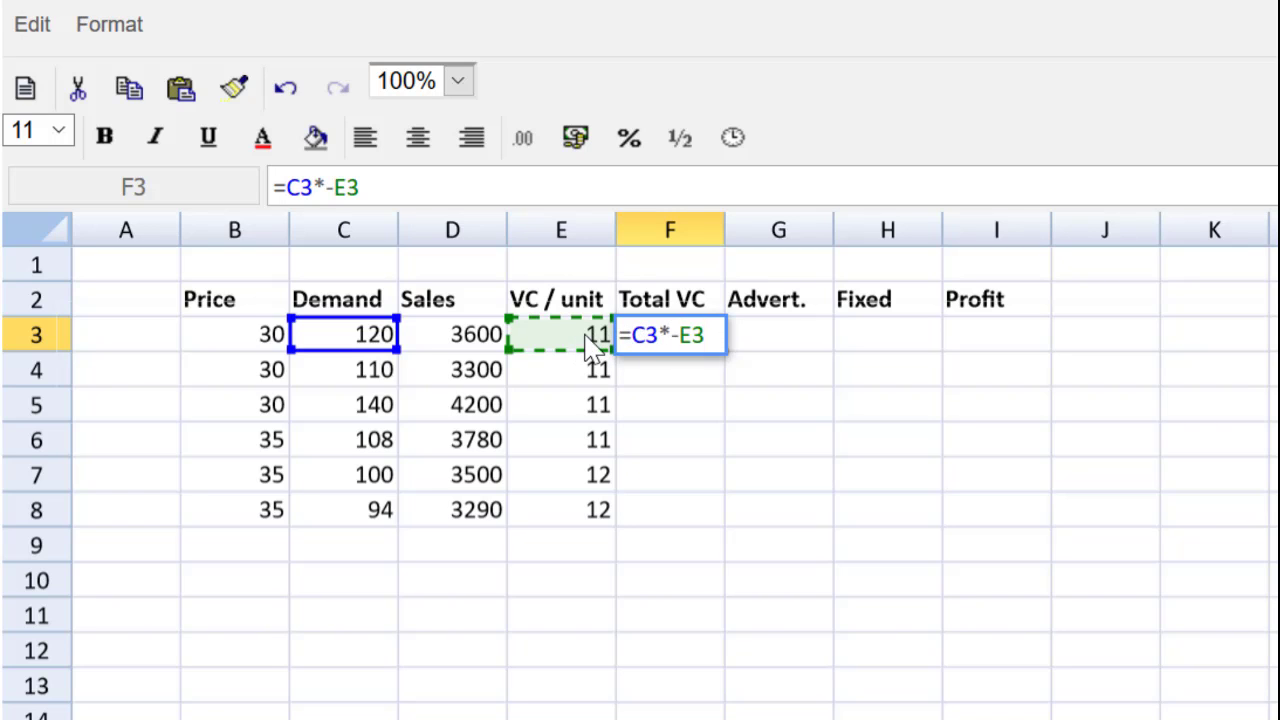
key(Return)
click(686, 342)
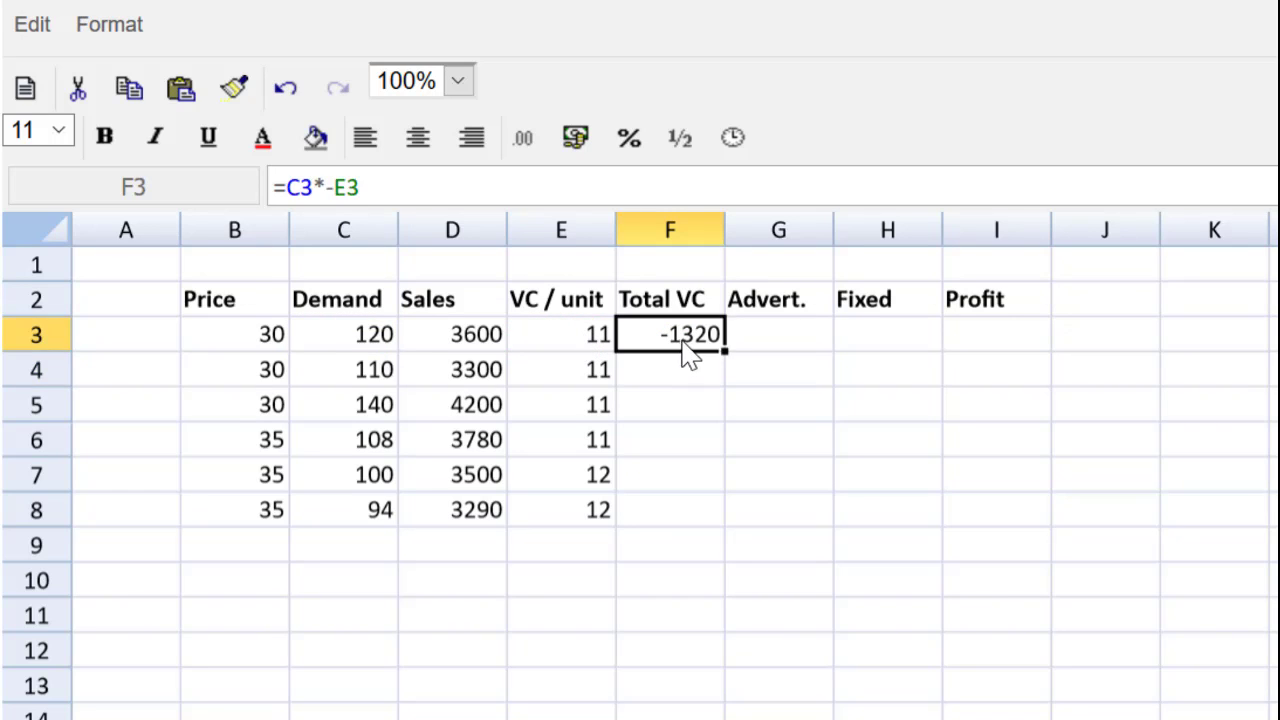
drag(729, 351, 712, 512)
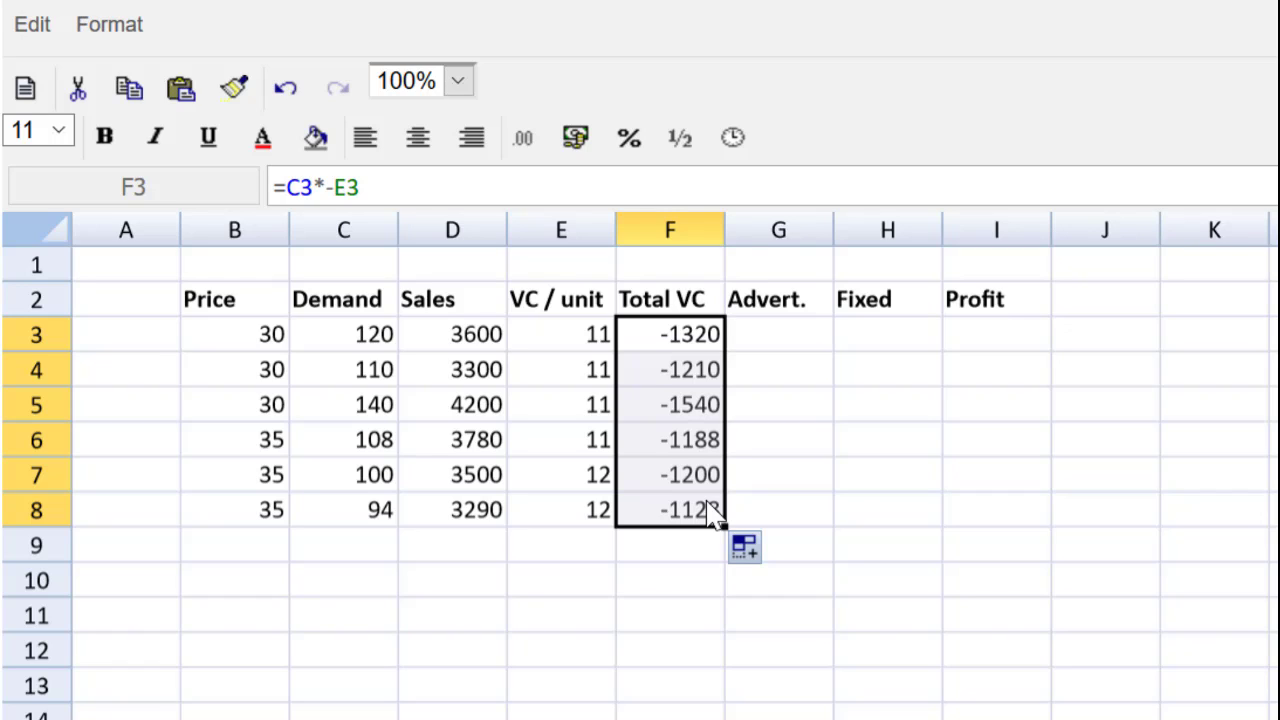
- Enter -900 in G3 and copy it down to G5
click(779, 339)
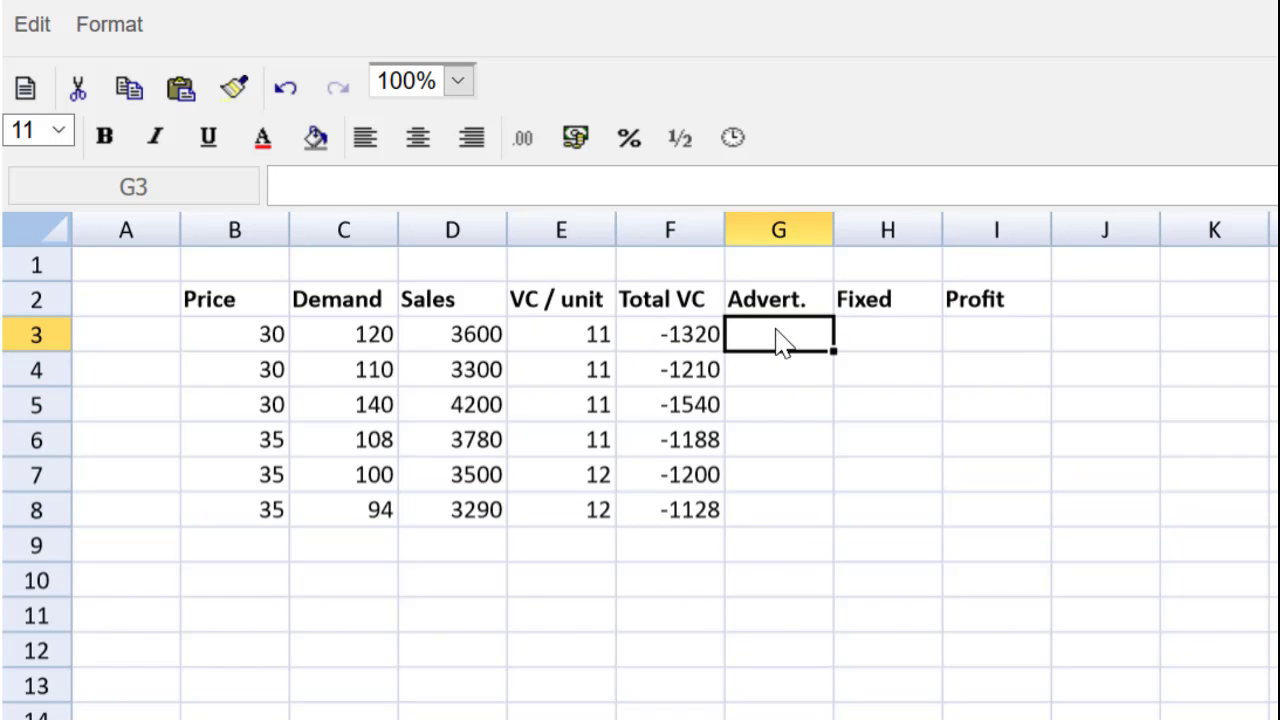
text(-900)
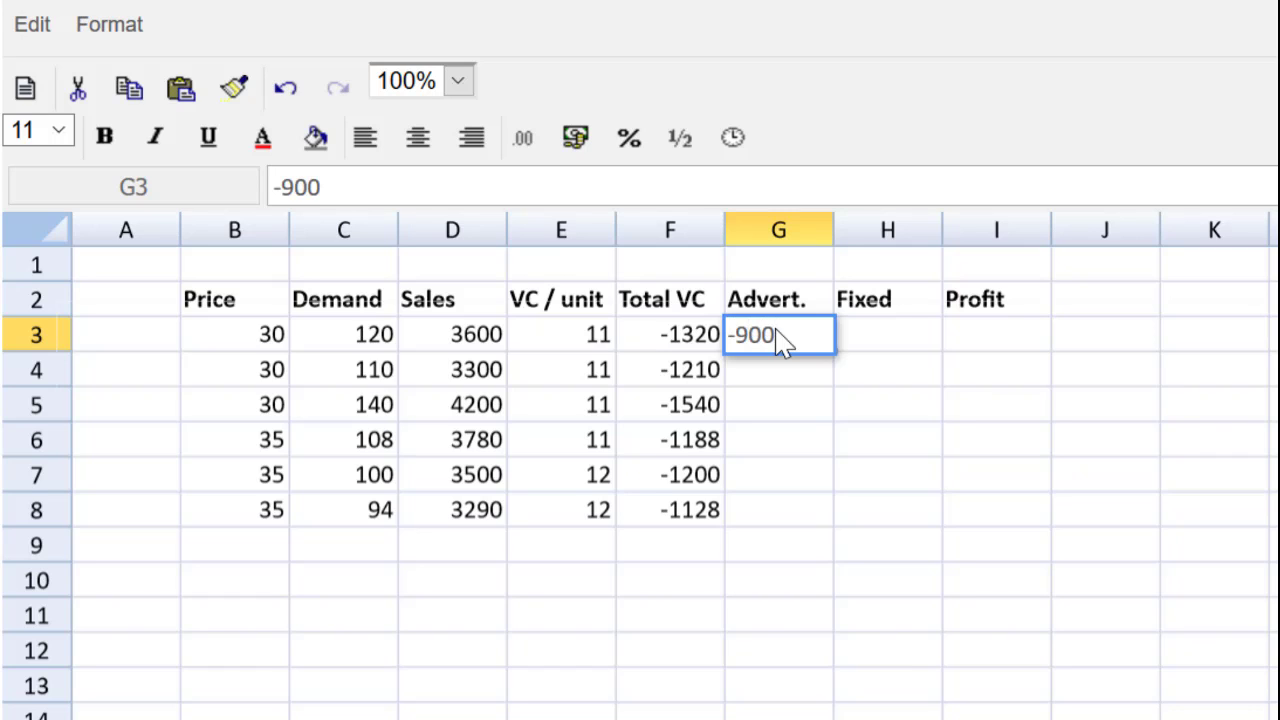
key(Return)
click(778, 338)
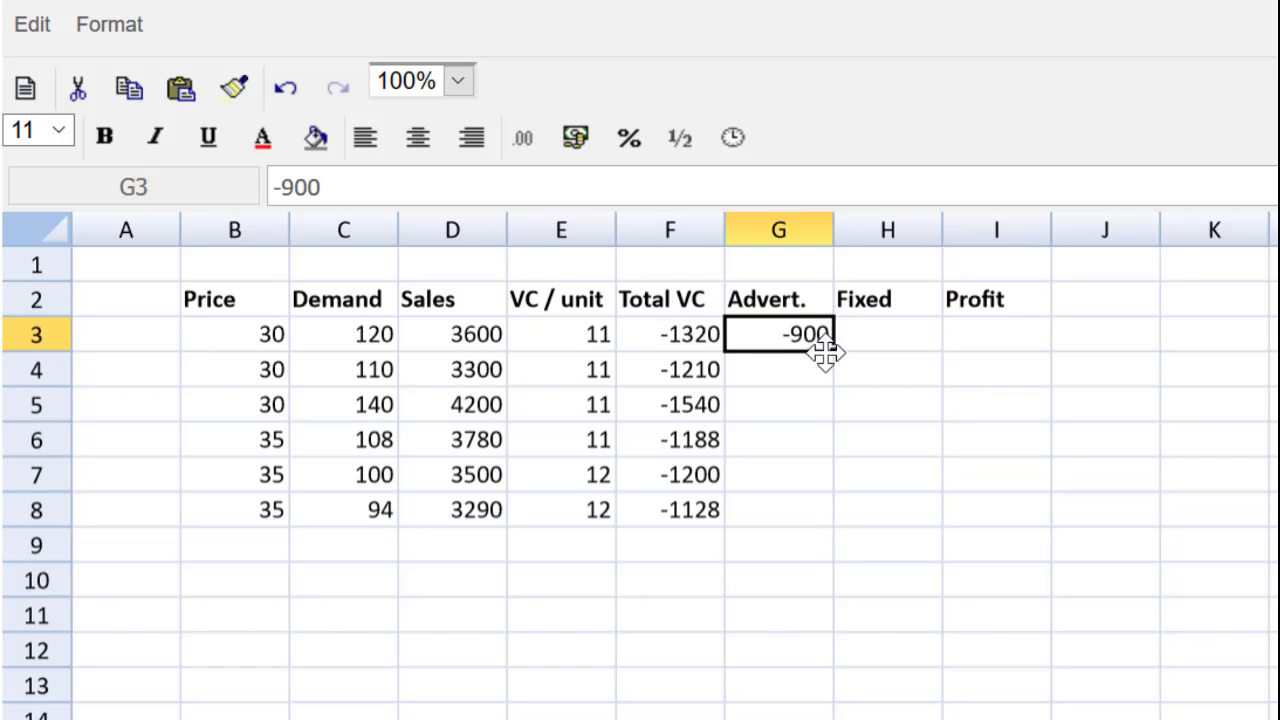
drag(827, 354, 820, 418)
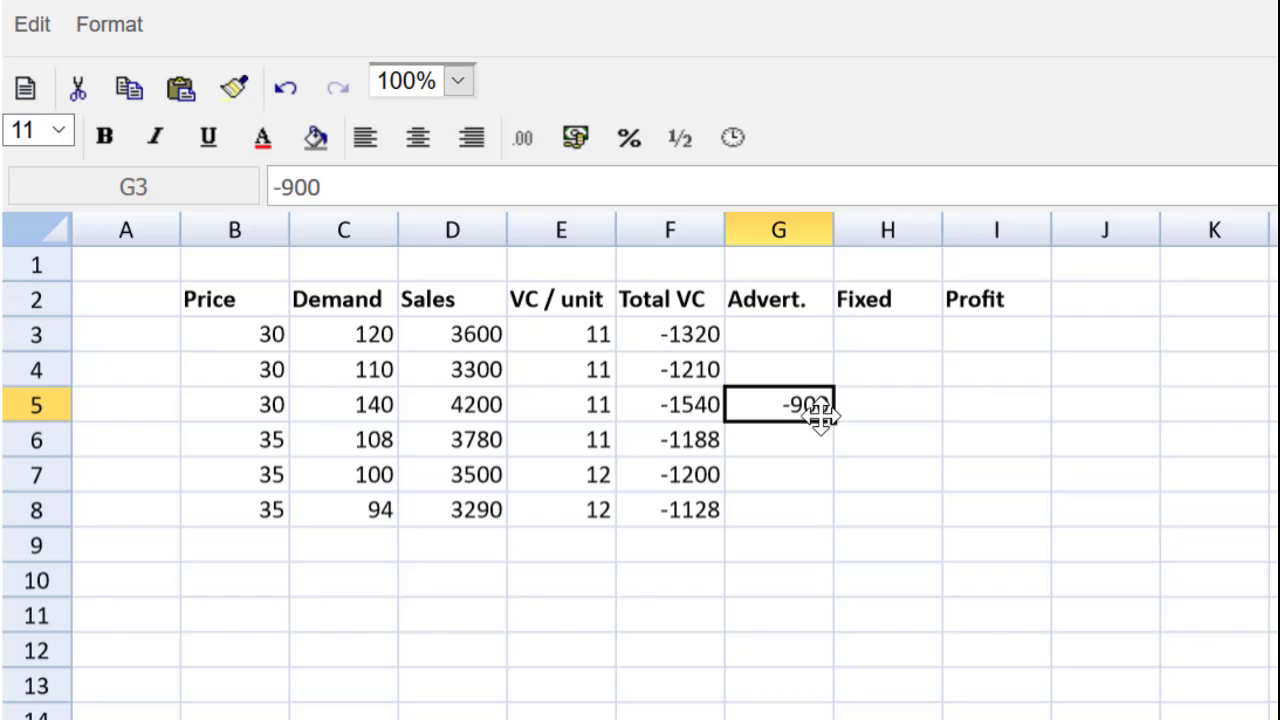
key(ctrl+z)
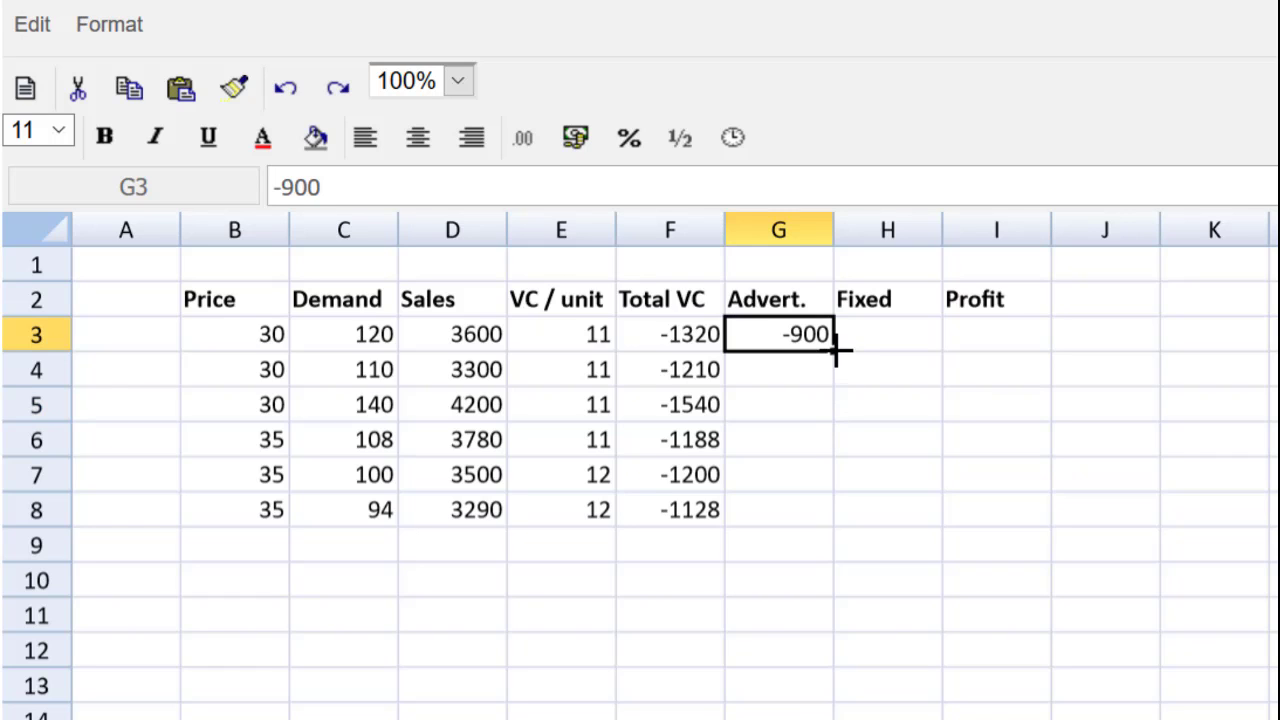
drag(829, 354, 826, 418)
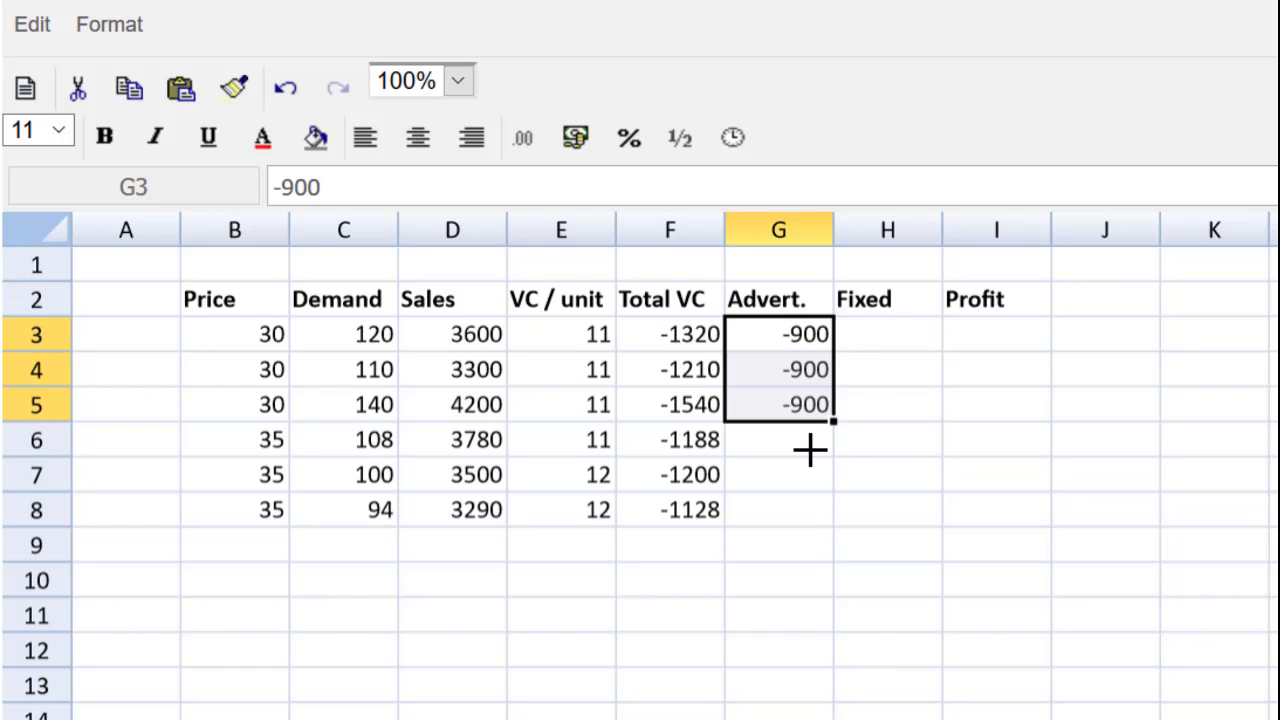
- Enter -970 in G6 and copy it down to G8
click(818, 443)
text(-970)
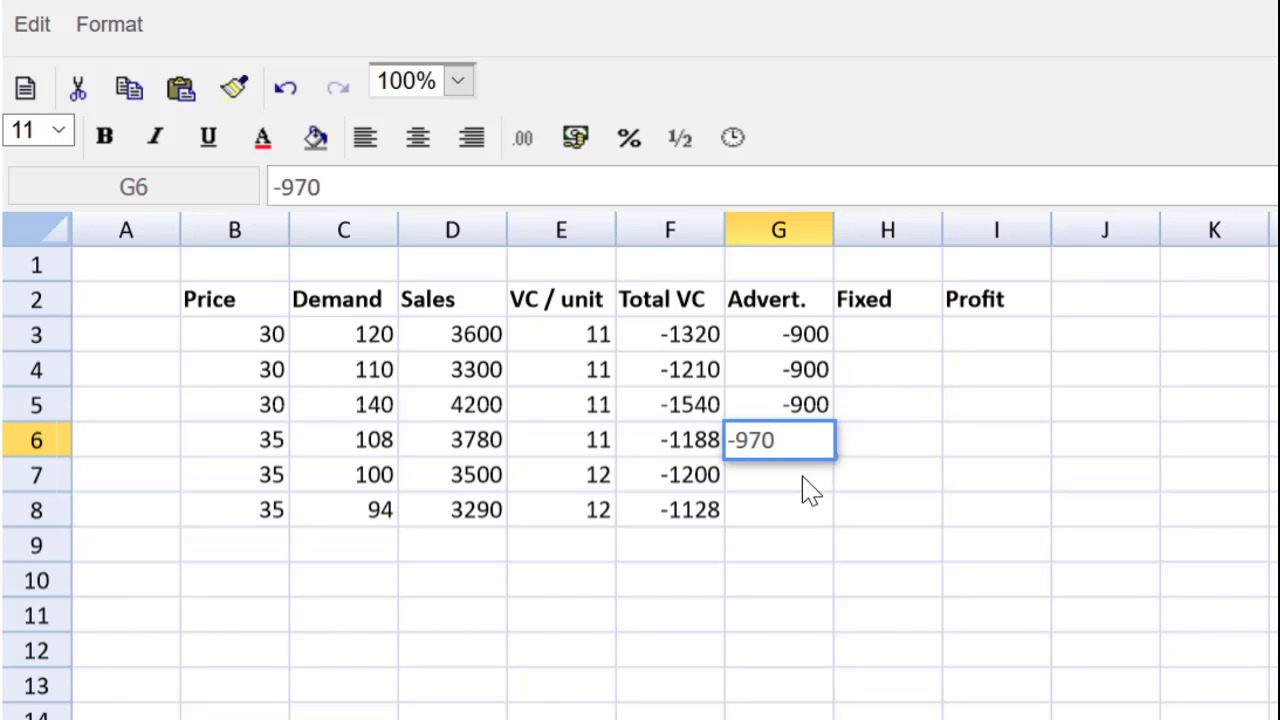
key(Return)
click(820, 455)
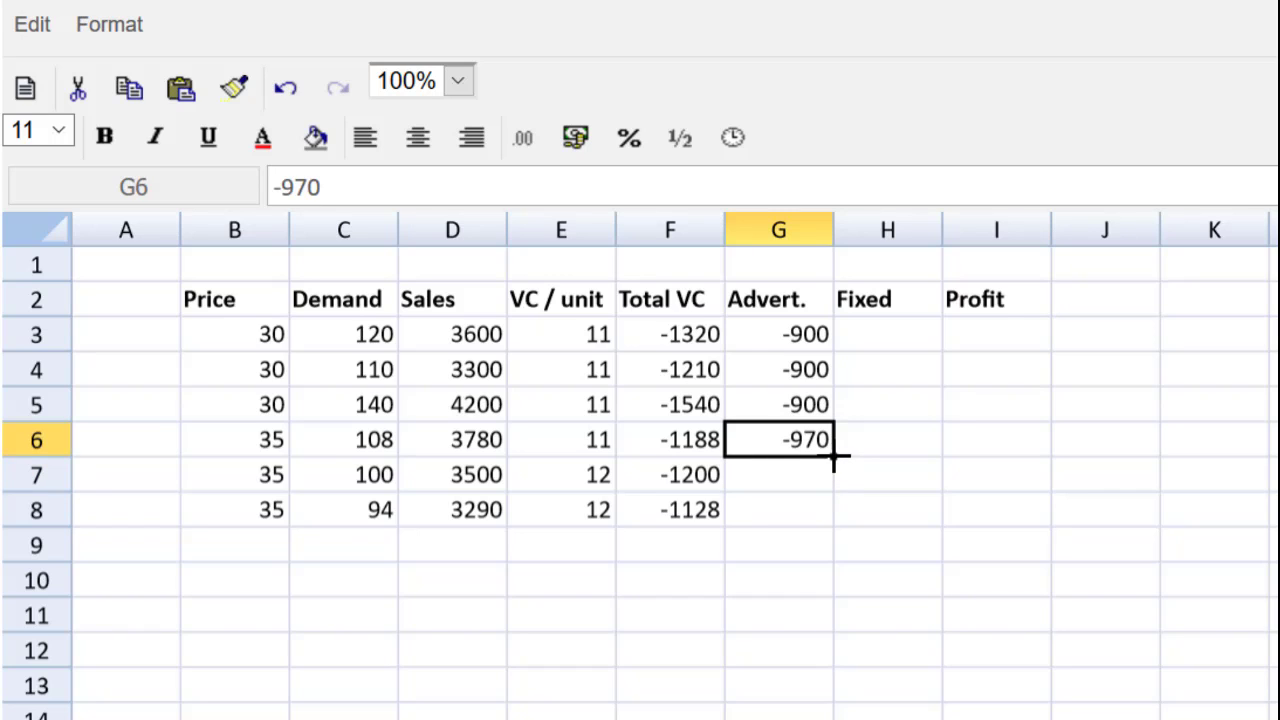
drag(833, 457, 830, 515)
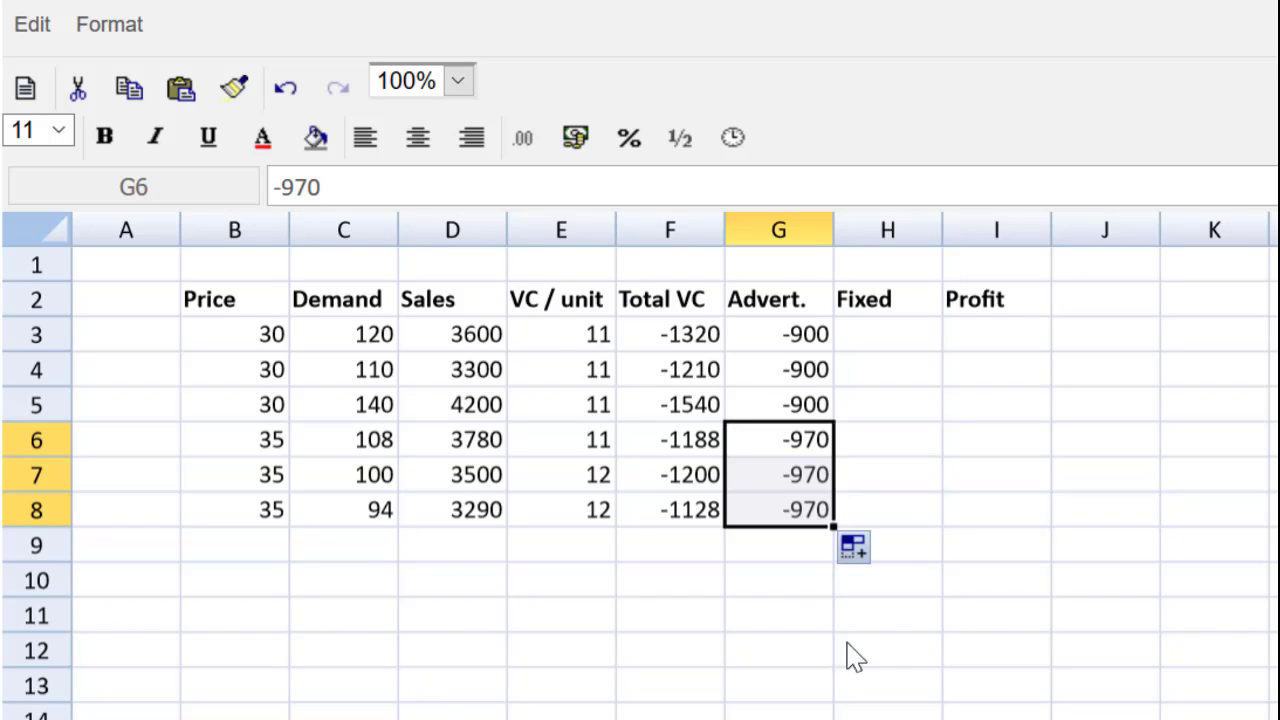
- Enter -450 in H3 and fill it down to H8
click(870, 342)
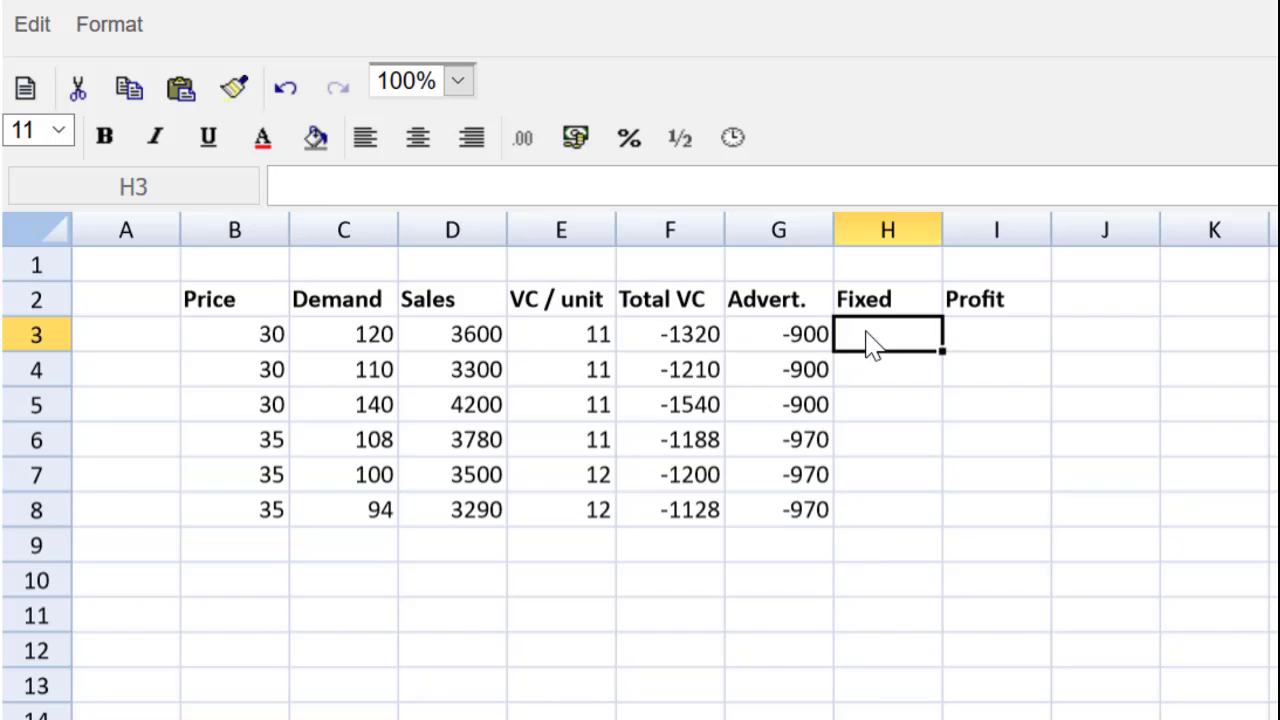
text(-450)
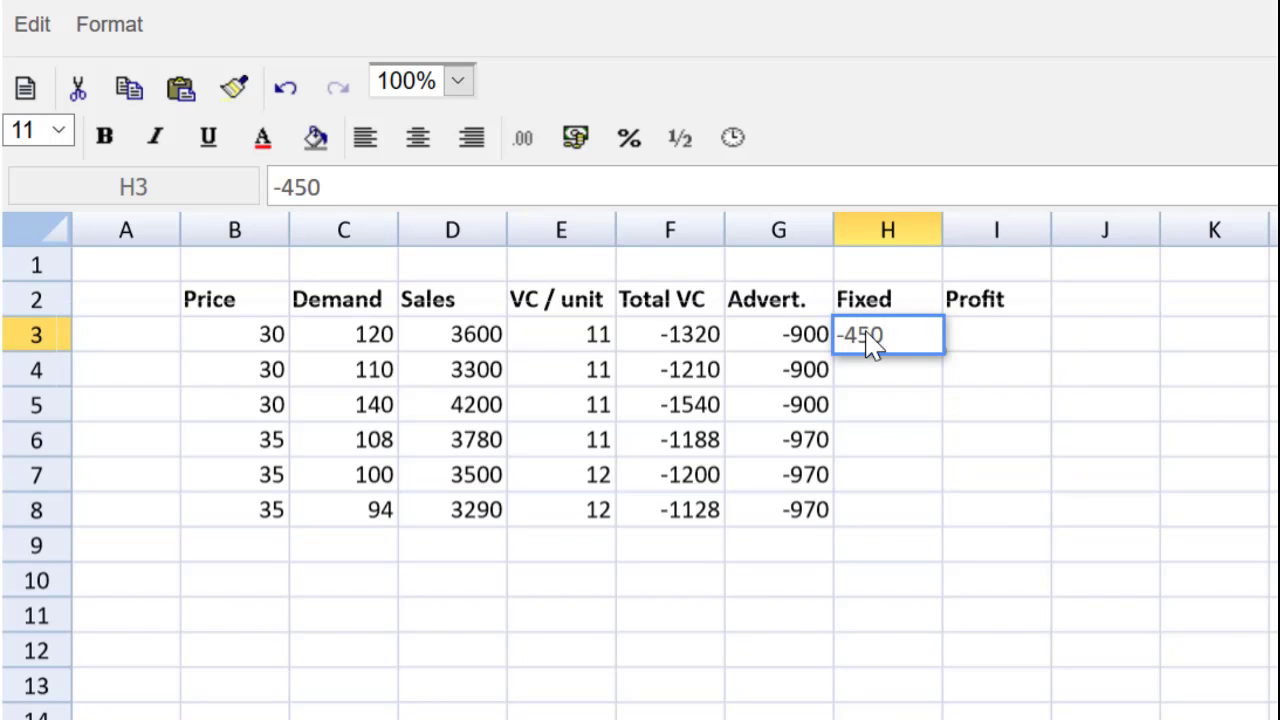
key(Return)
click(871, 338)
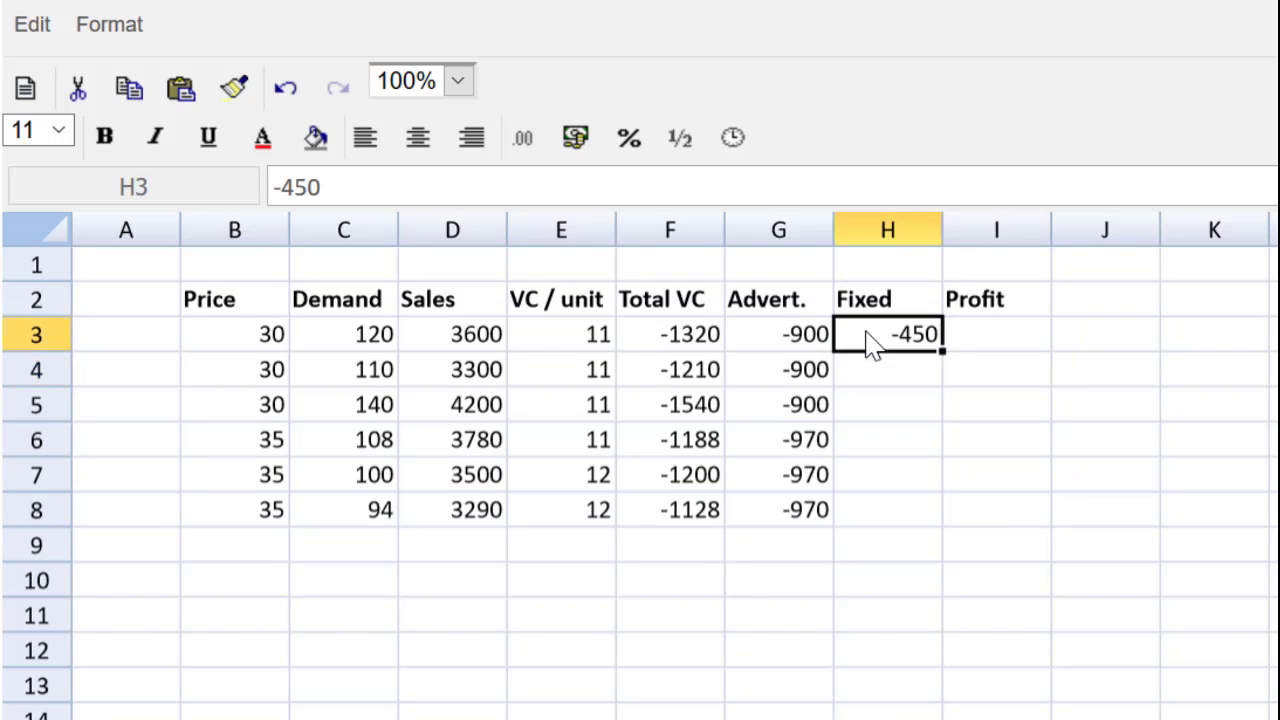
drag(931, 338, 936, 512)
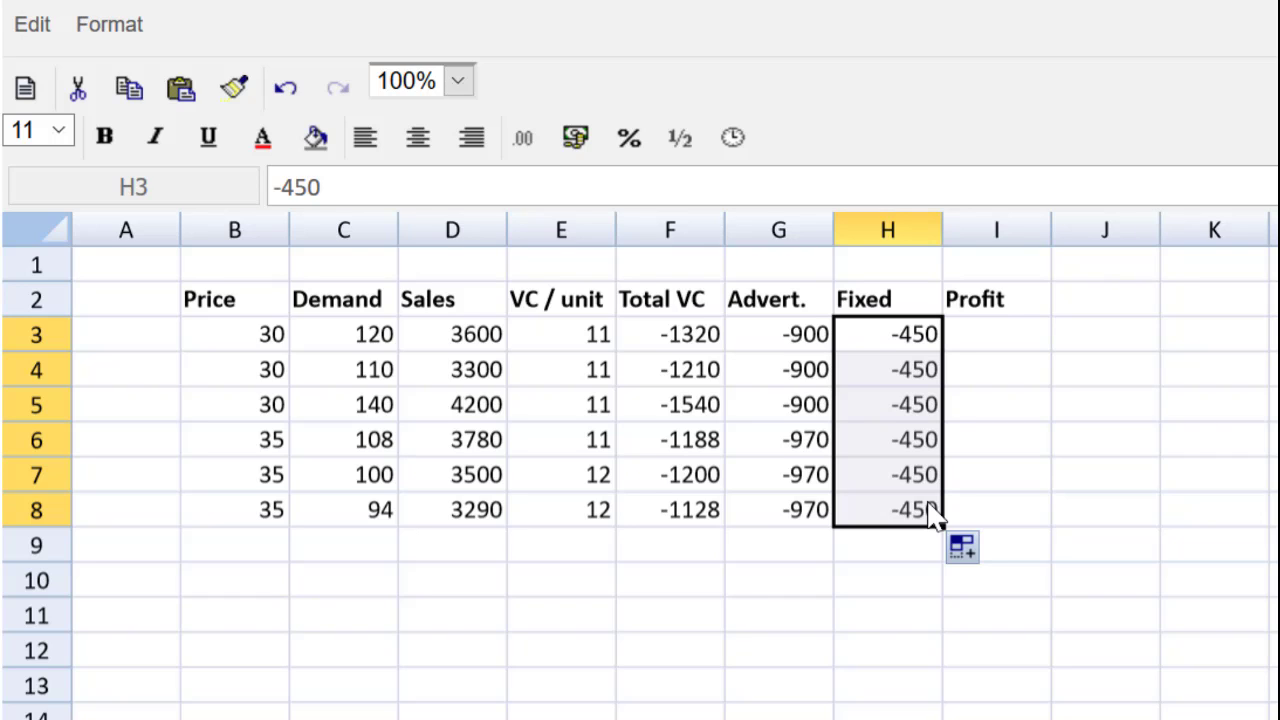
click(988, 336)
text(=)
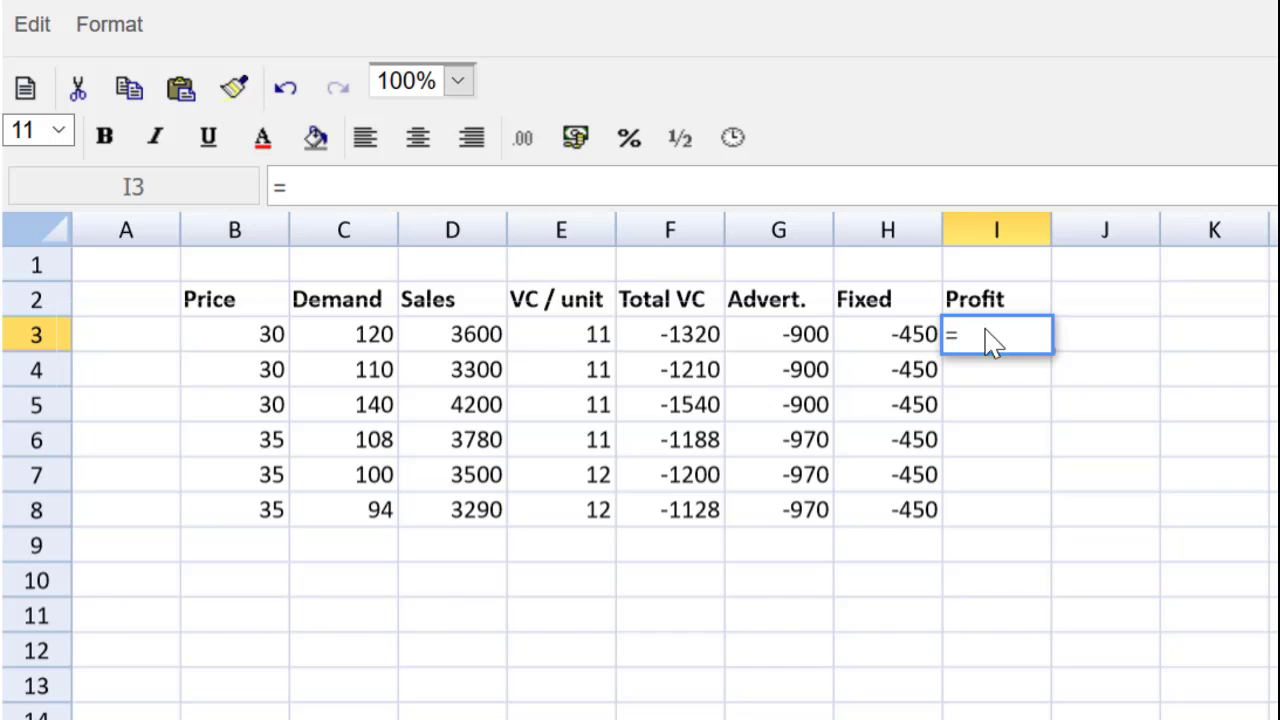
- Complete =D3+F3+G3+H3 in I3 and copy it down to I8
click(462, 337)
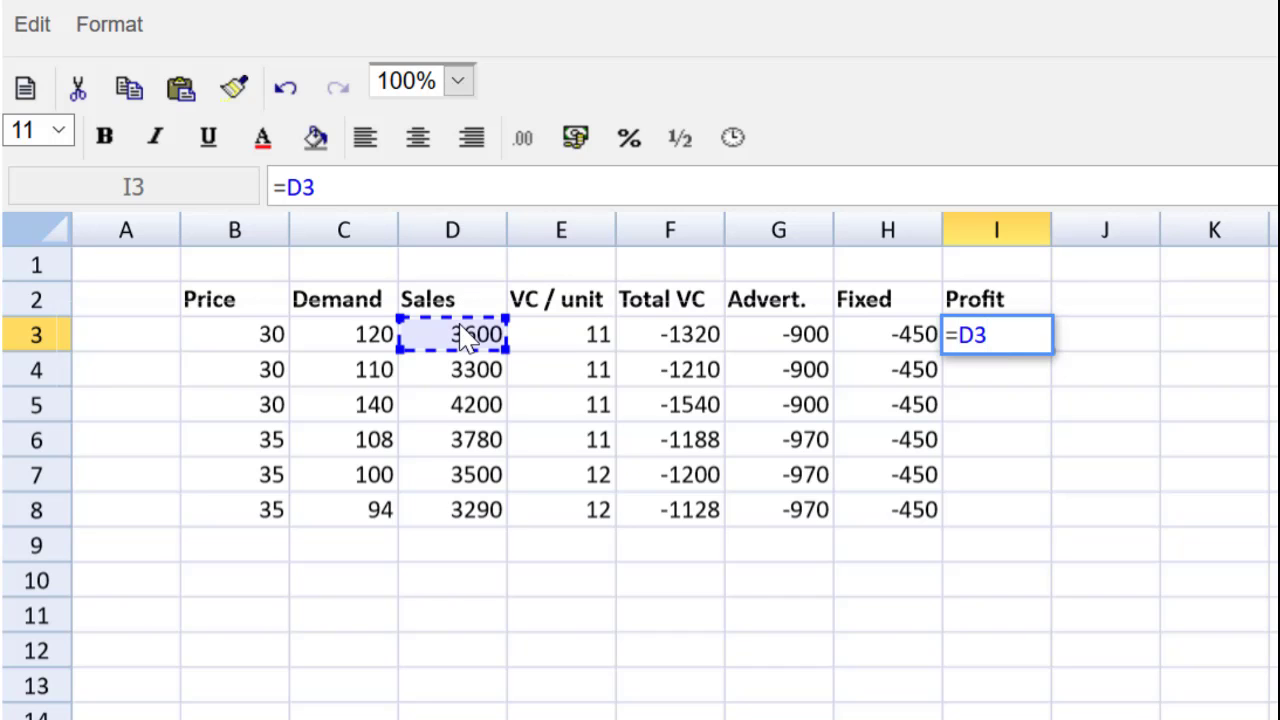
text(+)
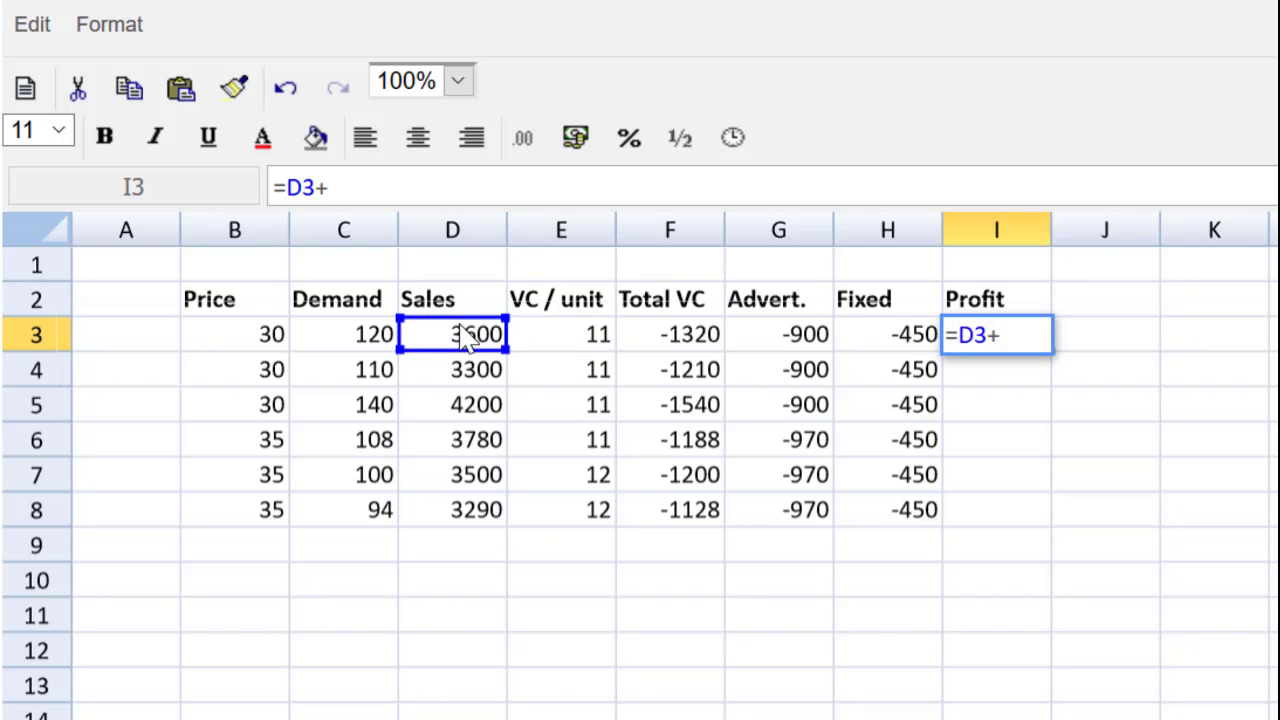
click(652, 343)
text(+)
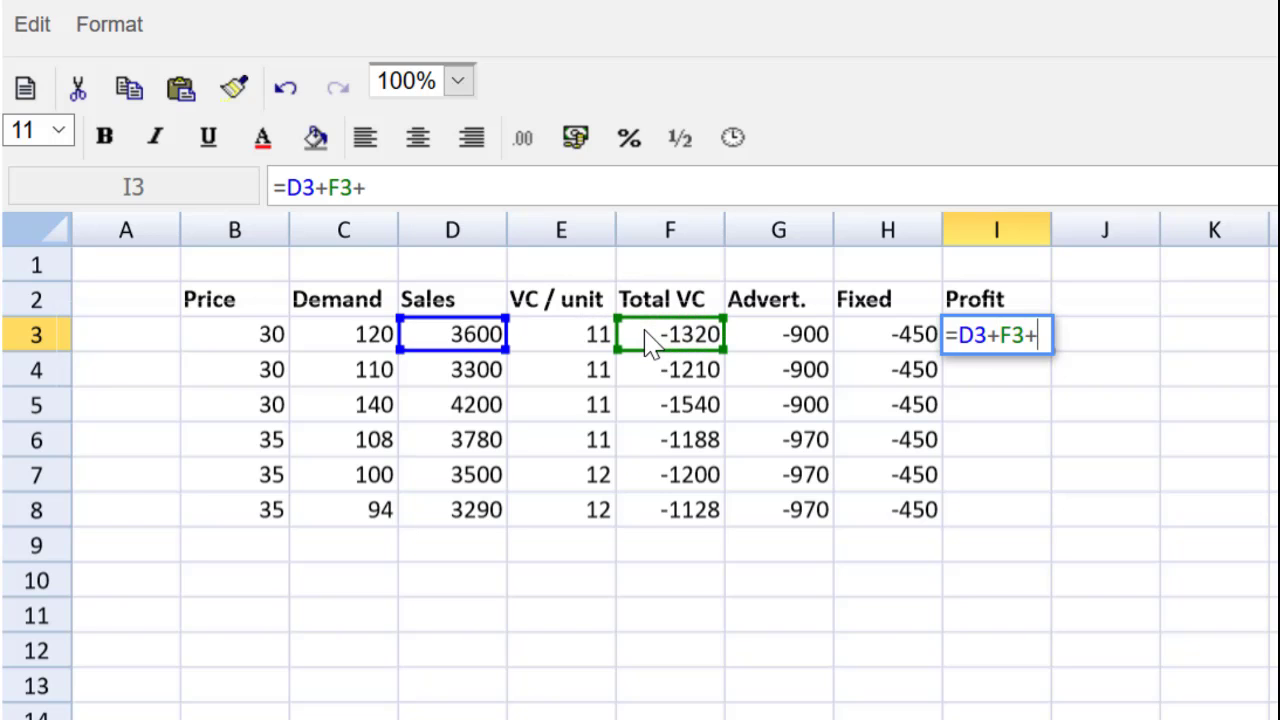
click(772, 343)
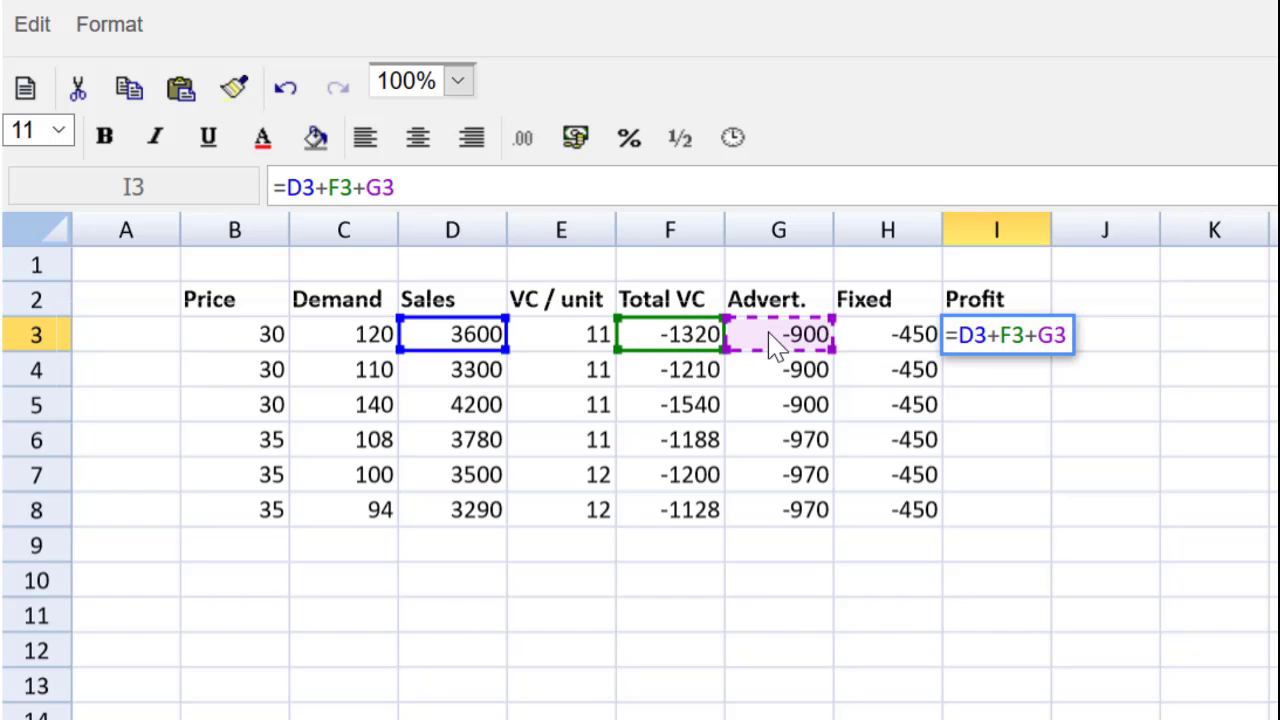
text(+)
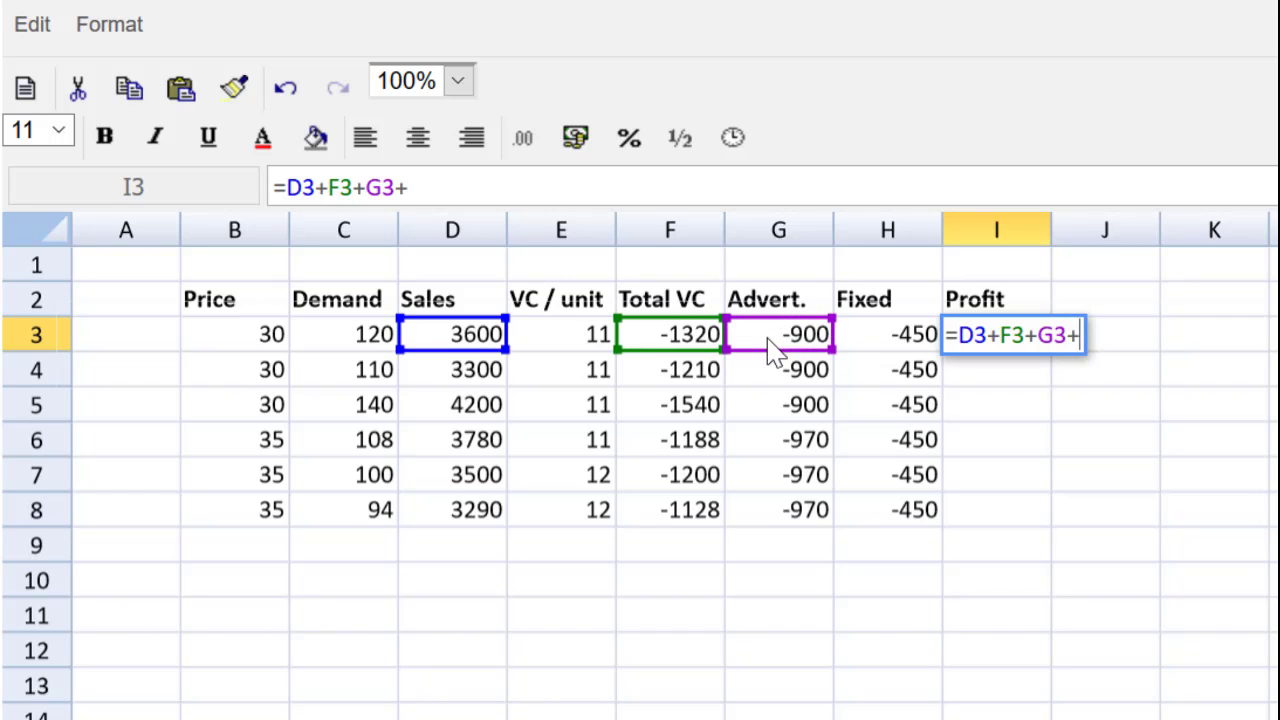
click(912, 346)
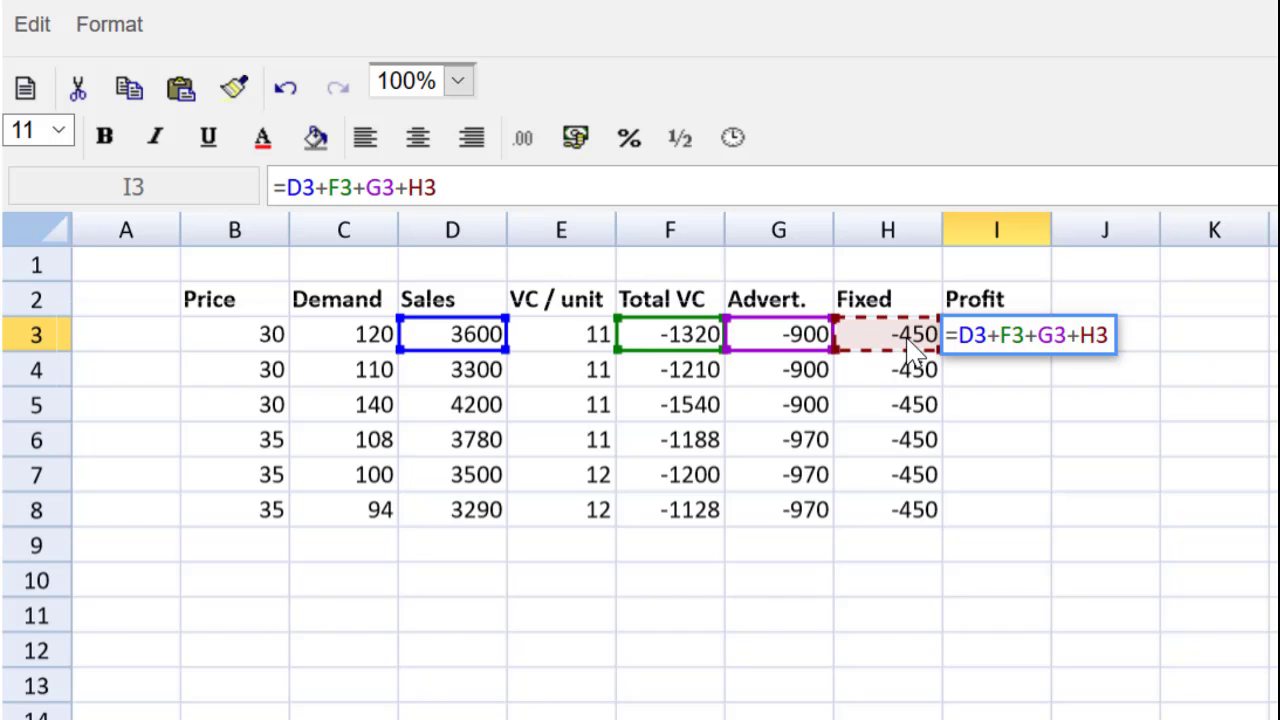
key(Return)
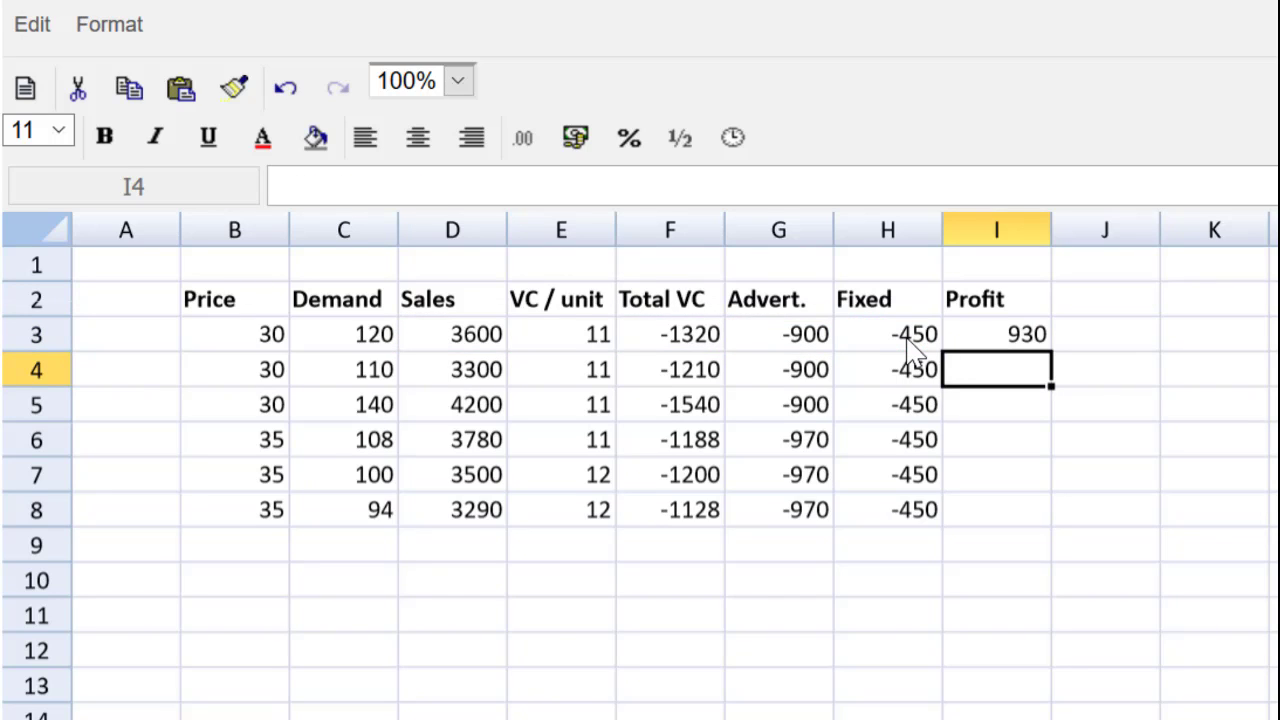
click(1015, 337)
drag(1055, 349, 1051, 505)
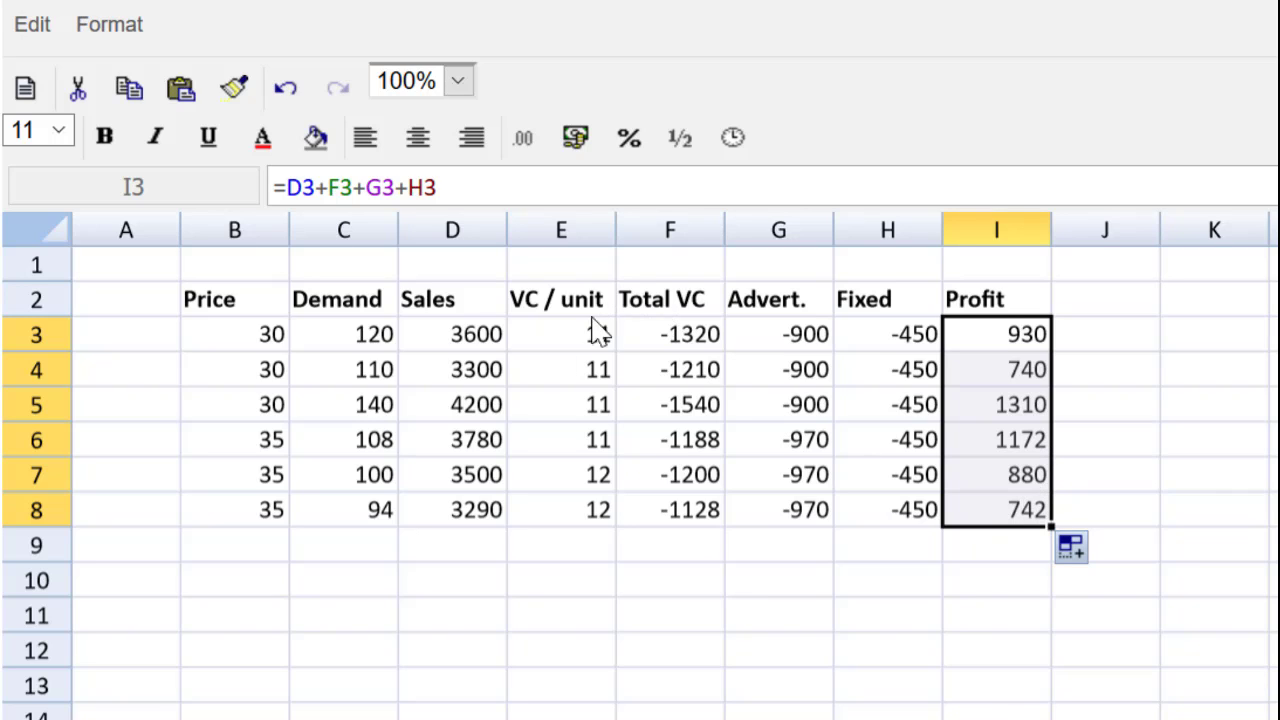
- Apply the #,##0 number format to the table figures B3:I8
click(992, 575)
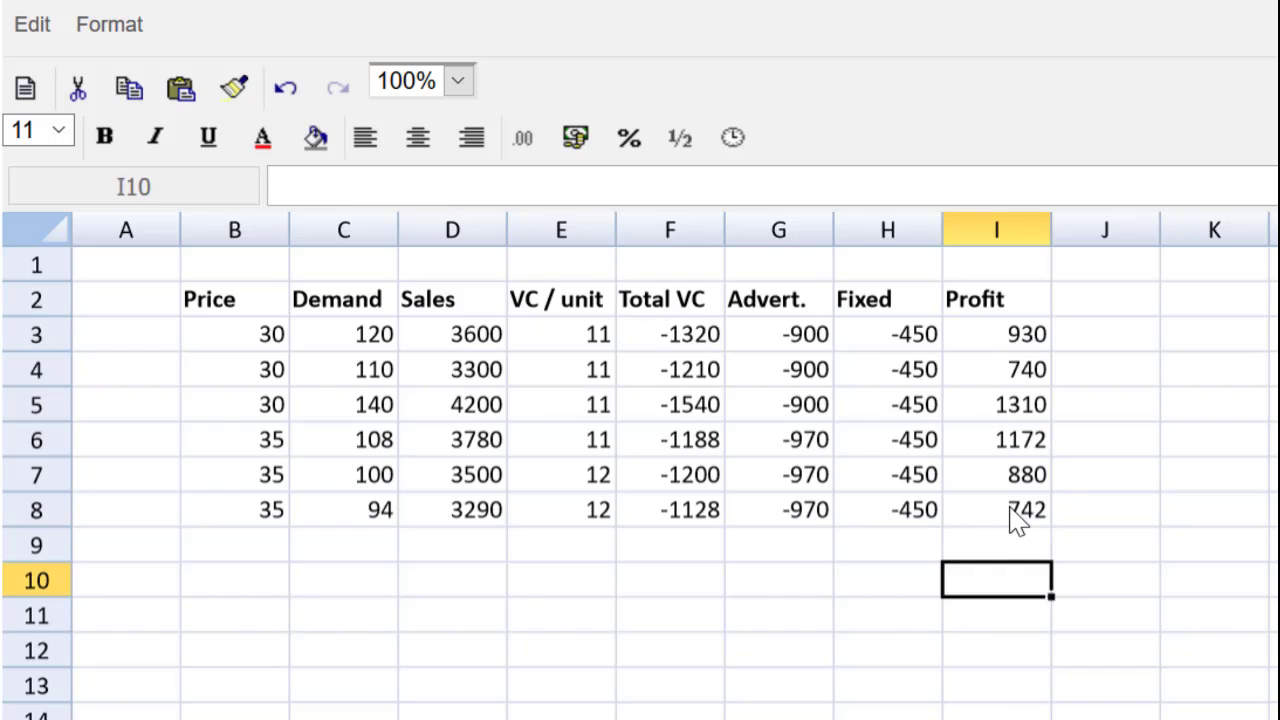
drag(1018, 518, 272, 347)
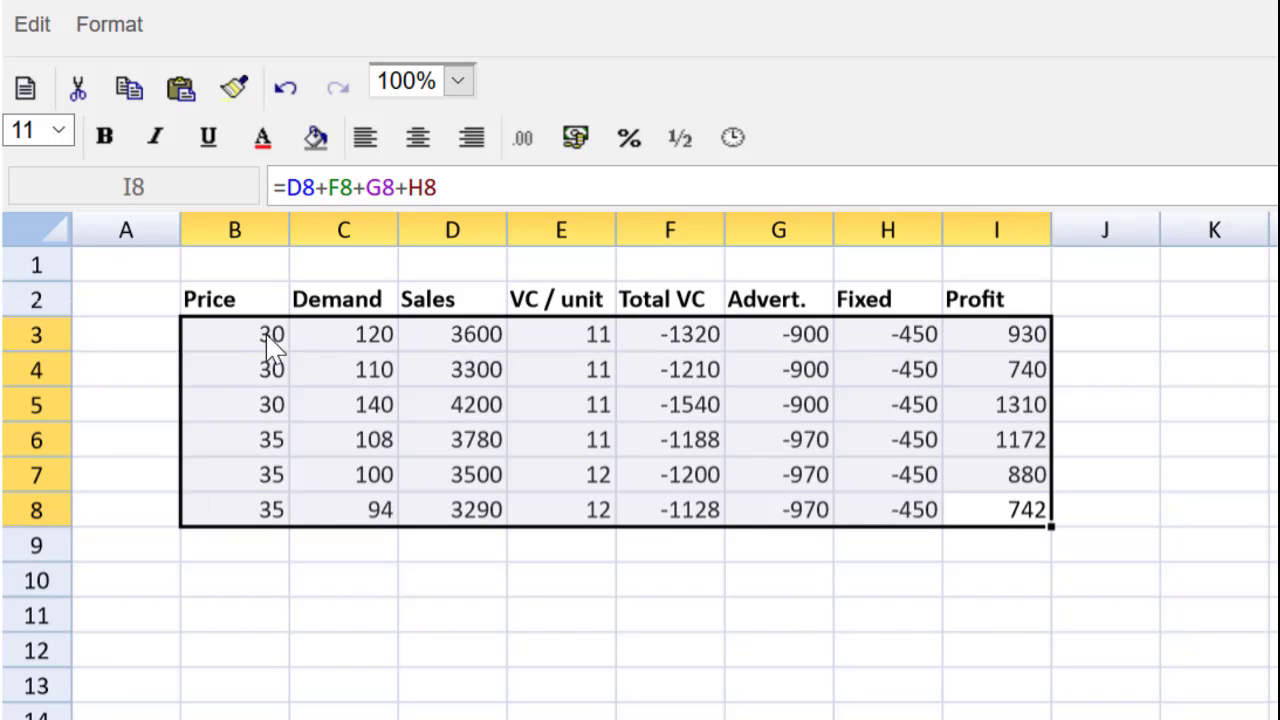
click(527, 143)
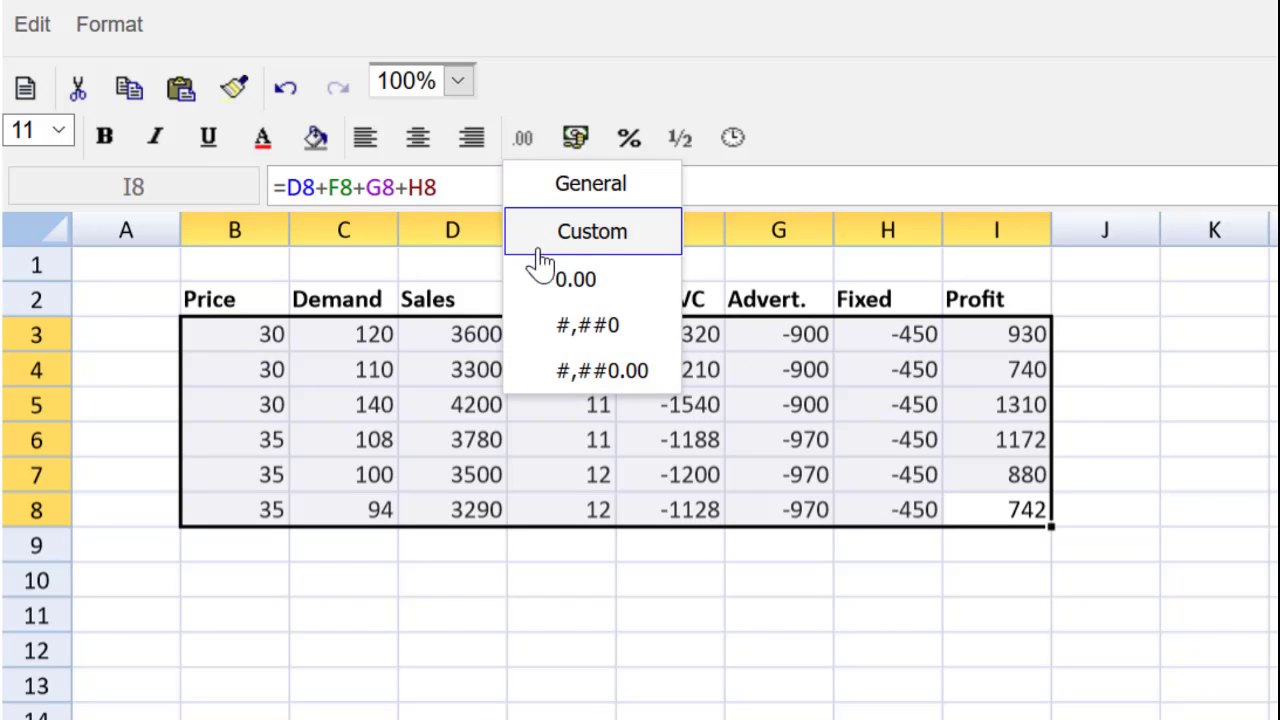
click(551, 318)
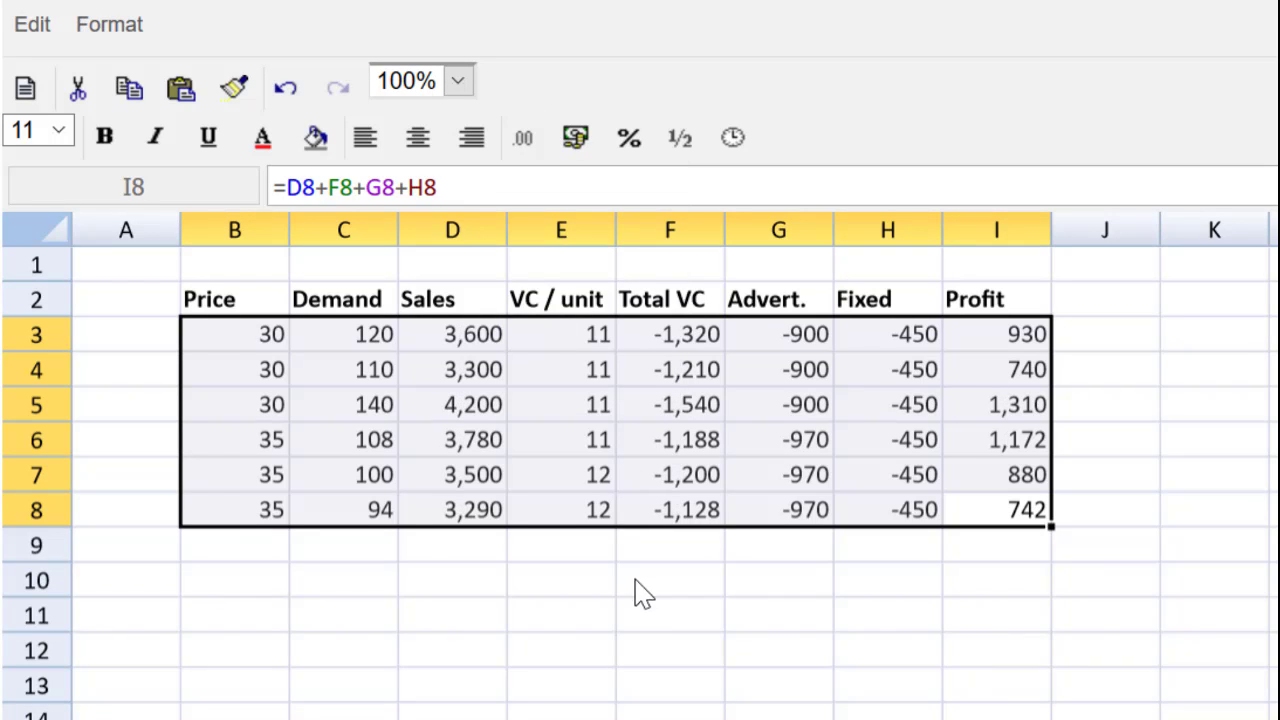
click(643, 617)
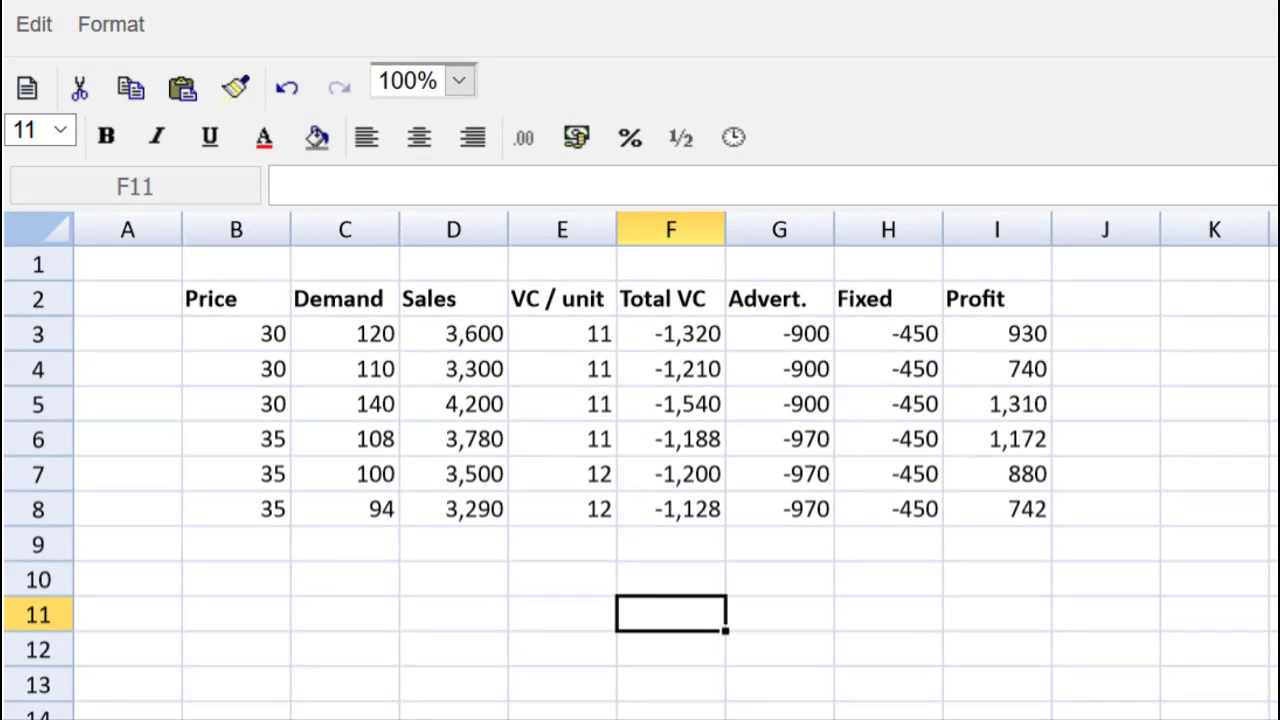
- Label cell A1 'PART A'
click(129, 274)
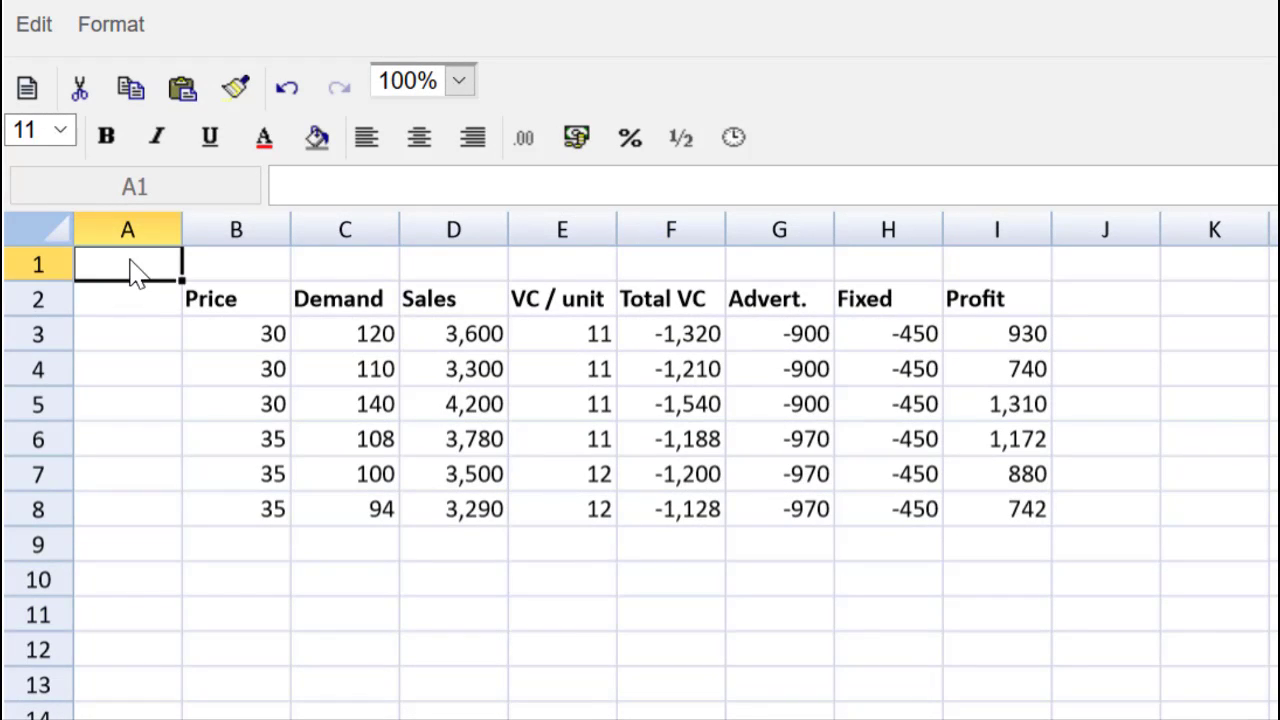
double_click(137, 271)
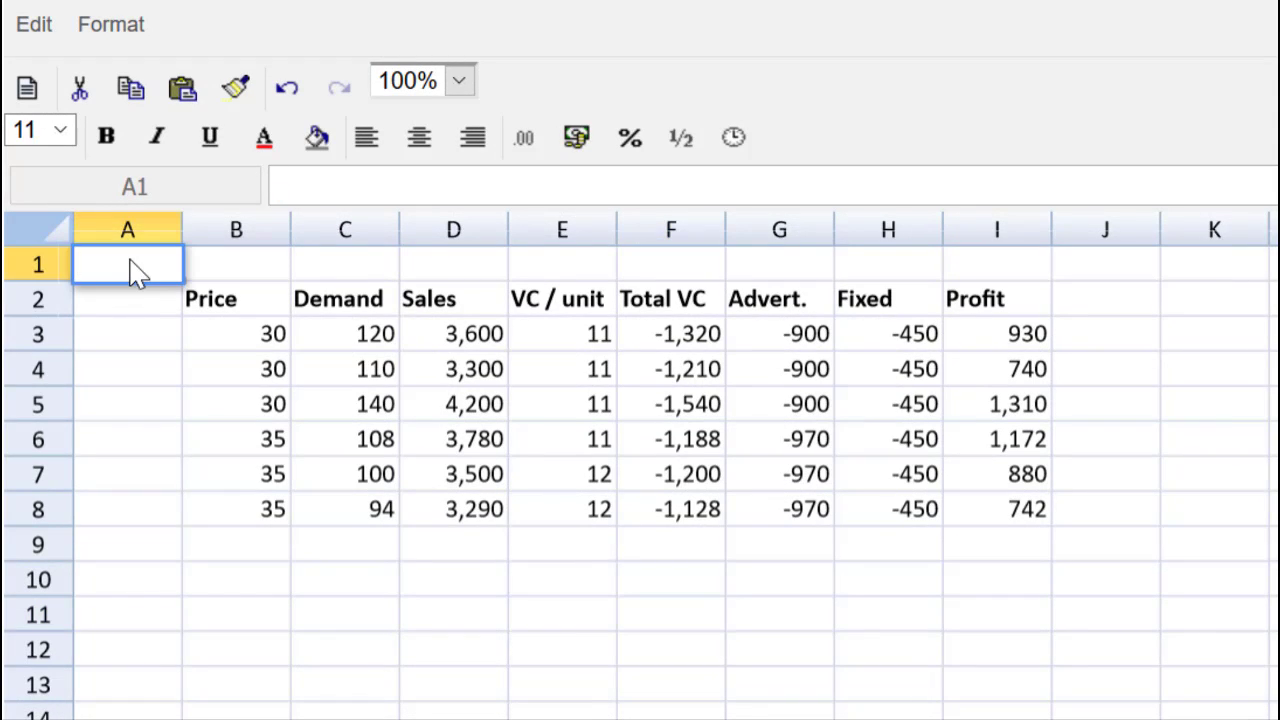
text(PART A)
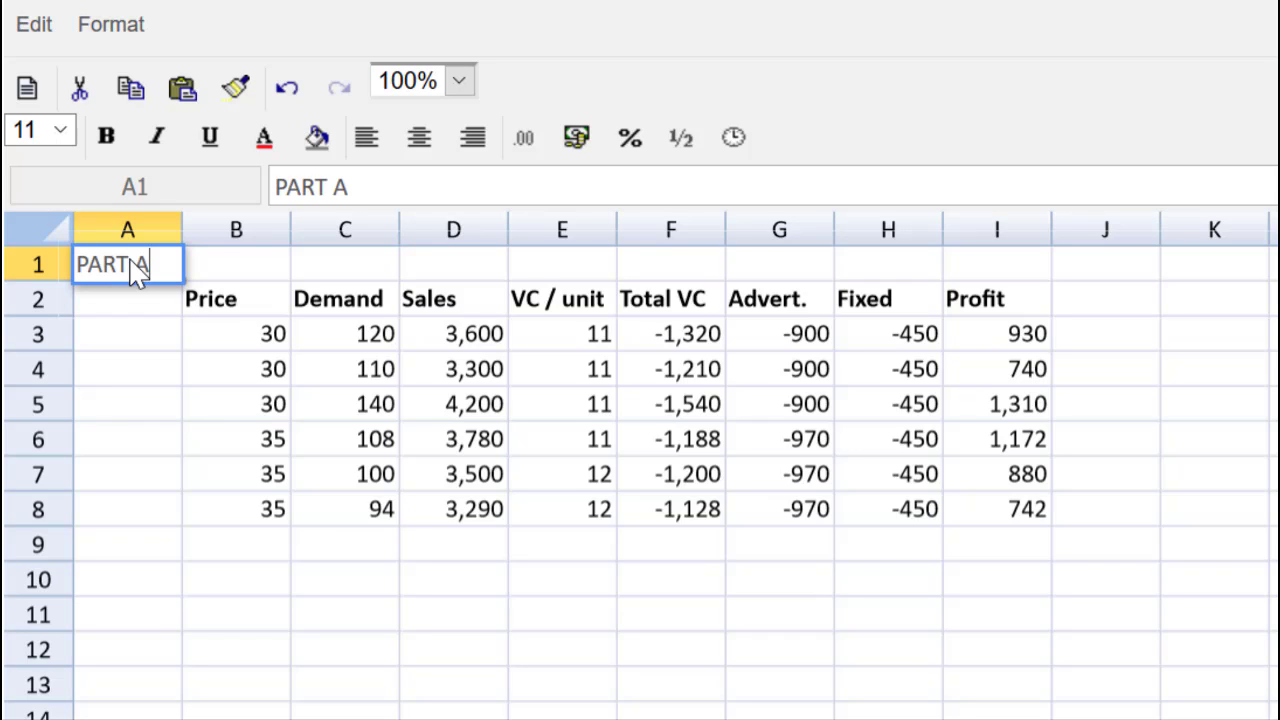
click(162, 346)
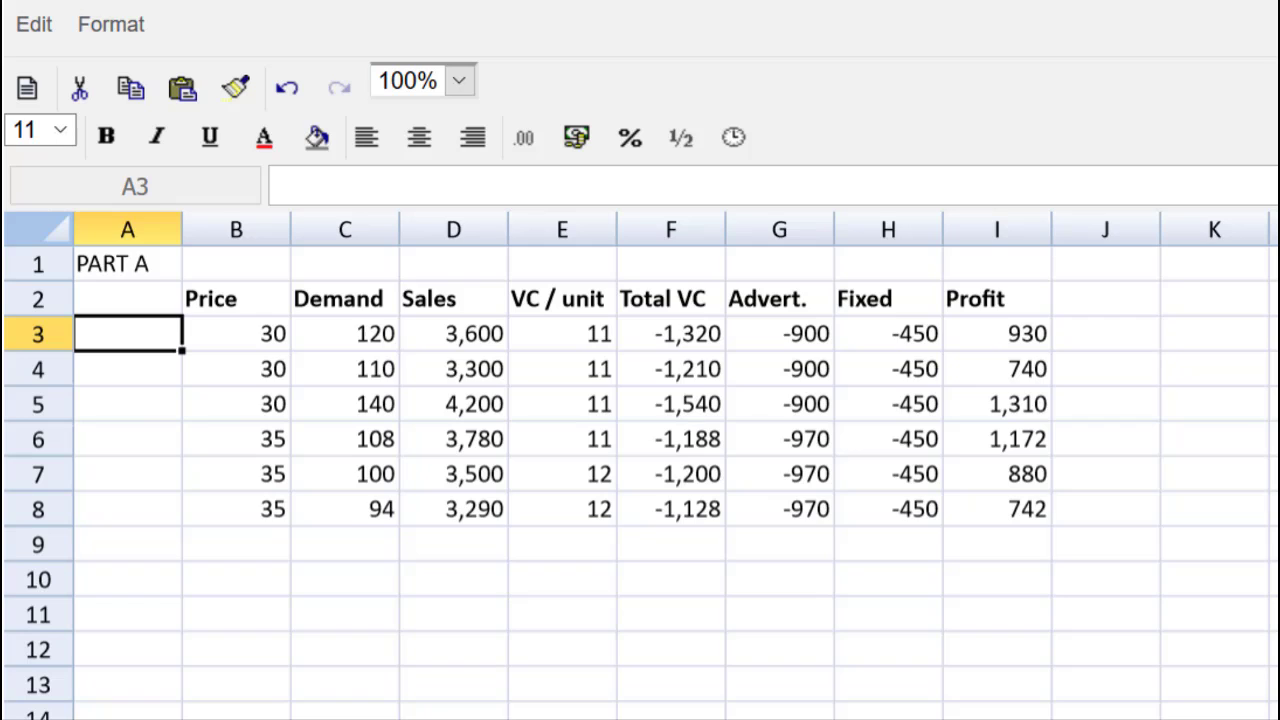
key(ctrl+0)
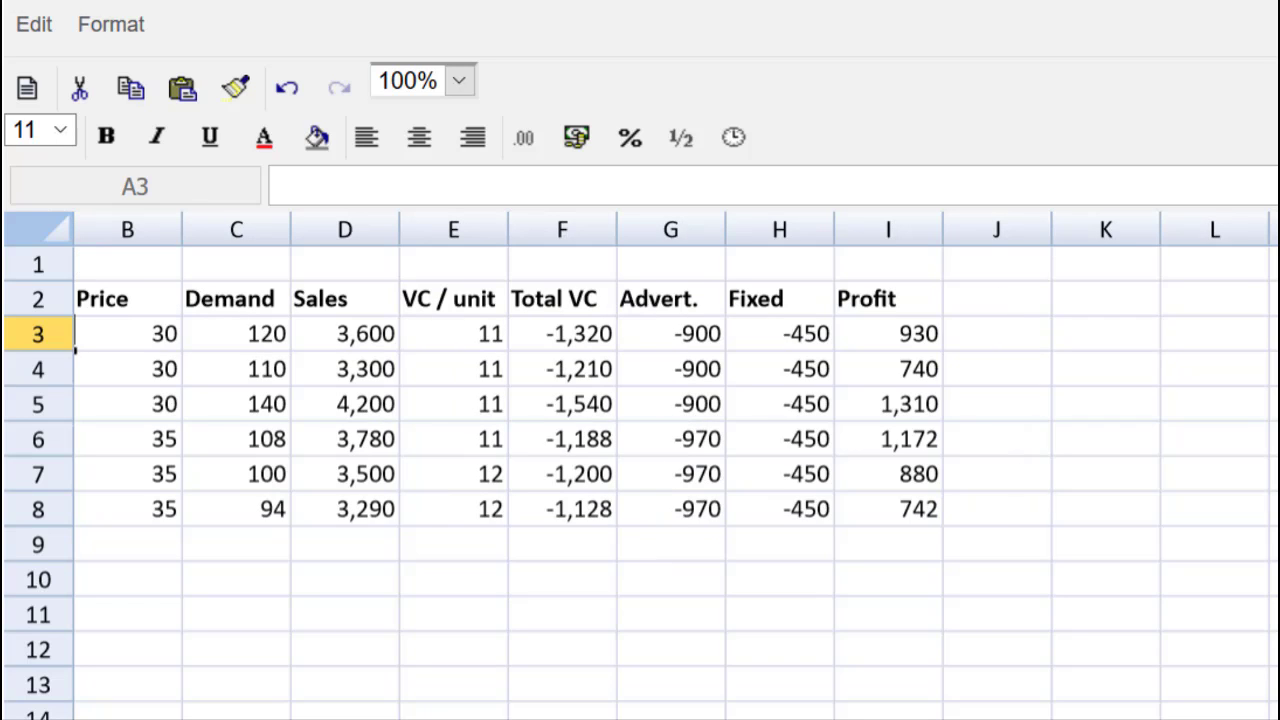
- Label cell J1, to the right of the profit table, 'PART B'
scroll(640, 460, right, 4)
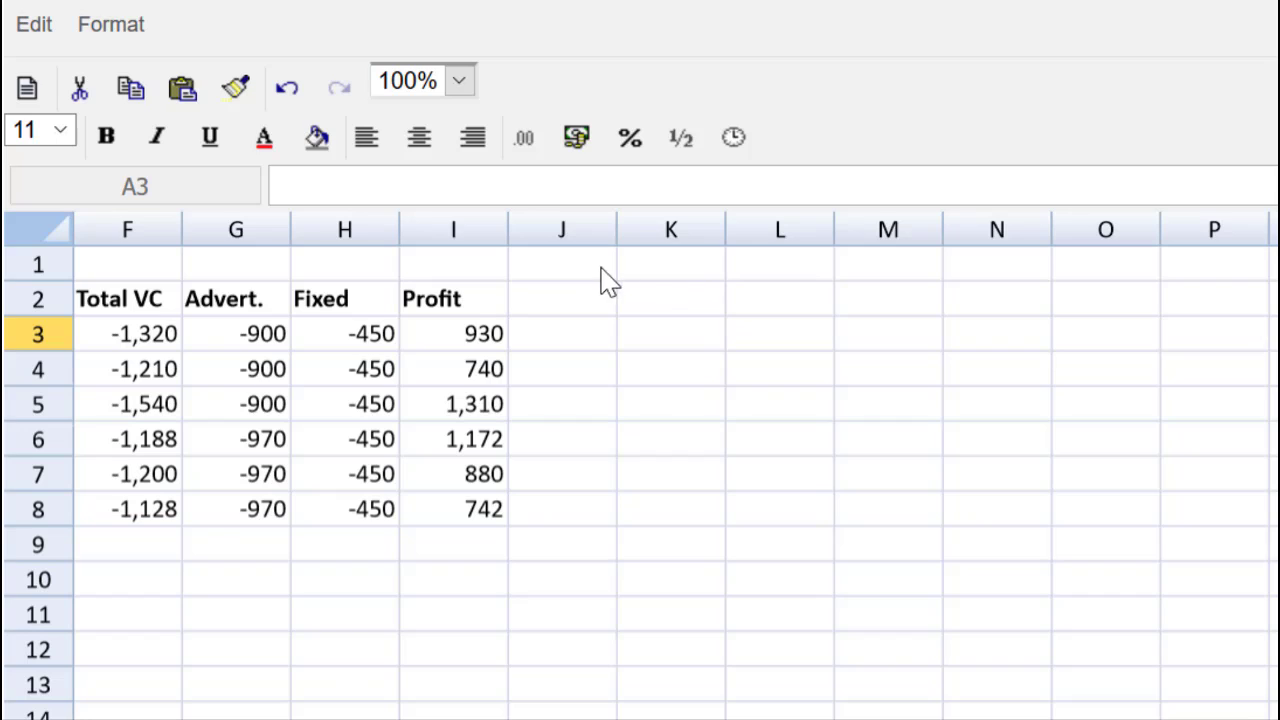
click(638, 266)
click(585, 281)
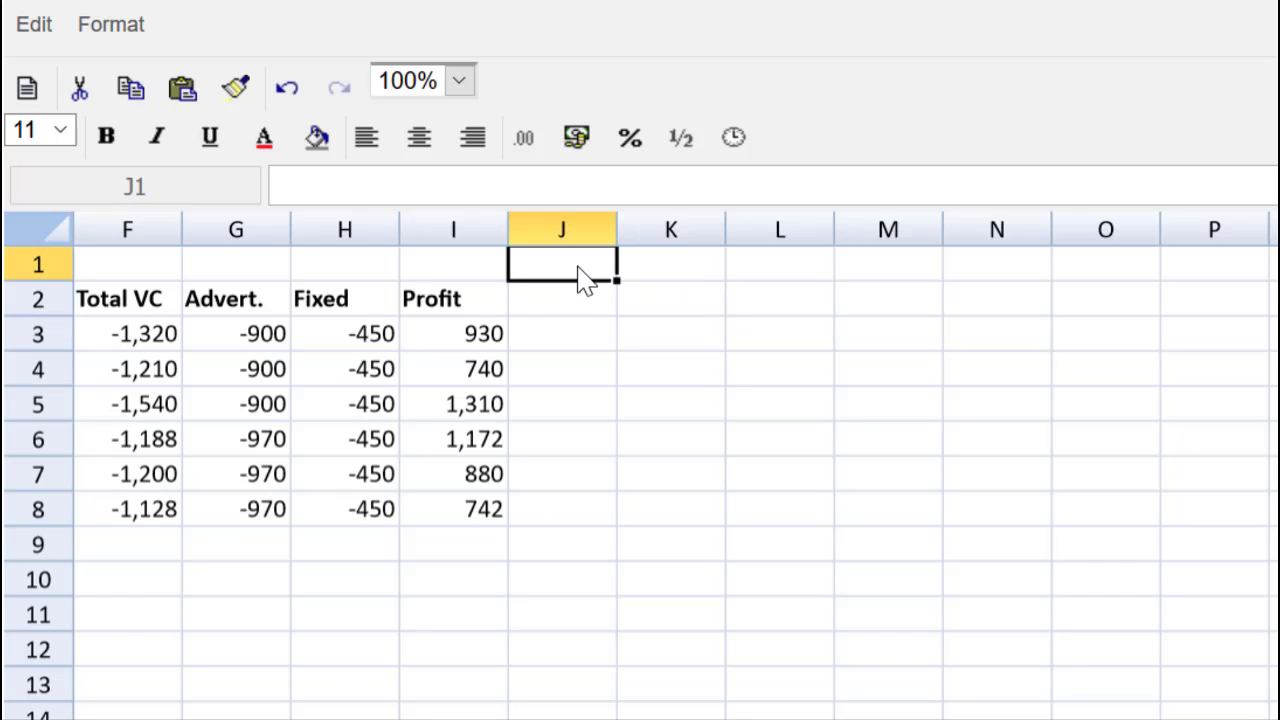
text(PART B)
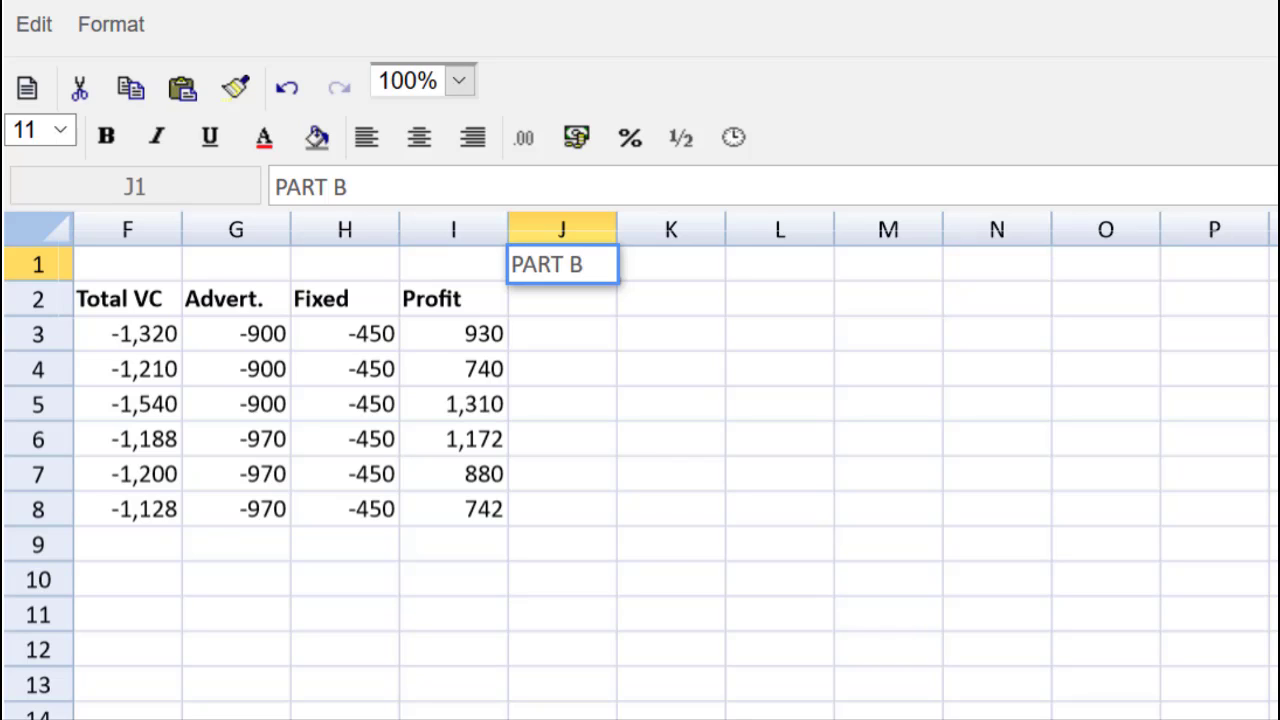
- Enter the heading 'Probability' in J2 and autofit column J to fit it
click(556, 310)
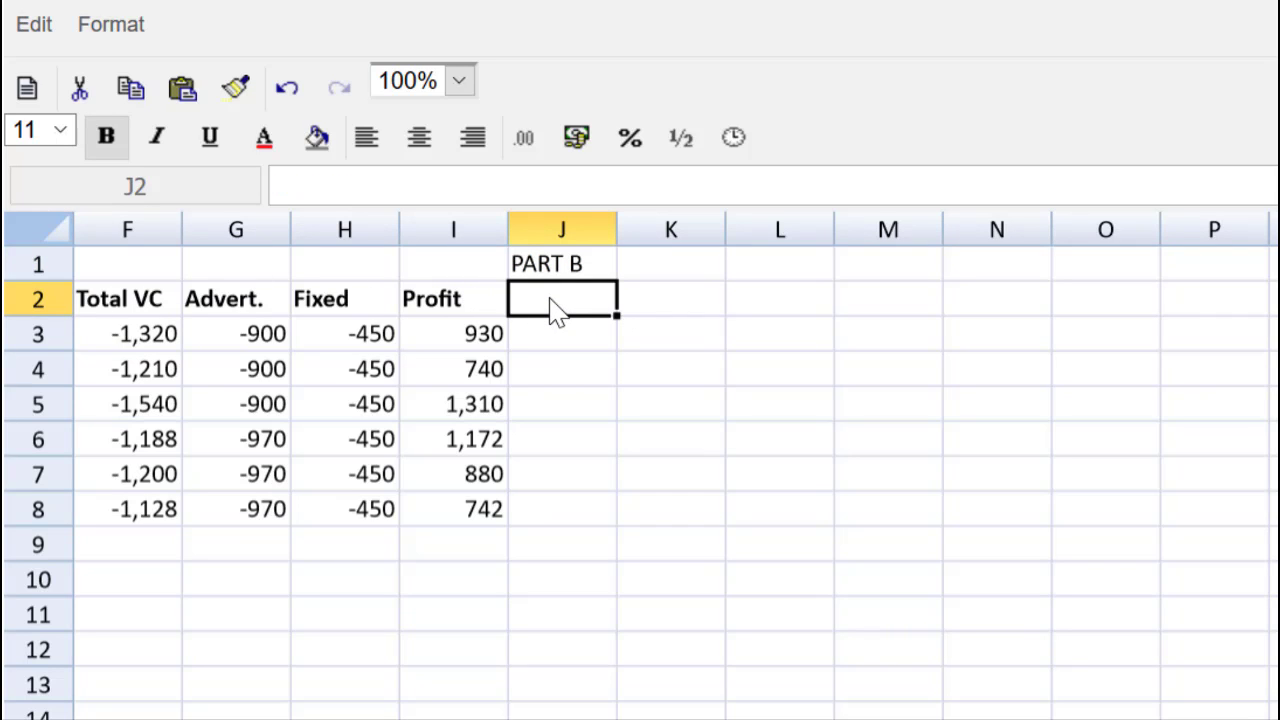
text(Proba)
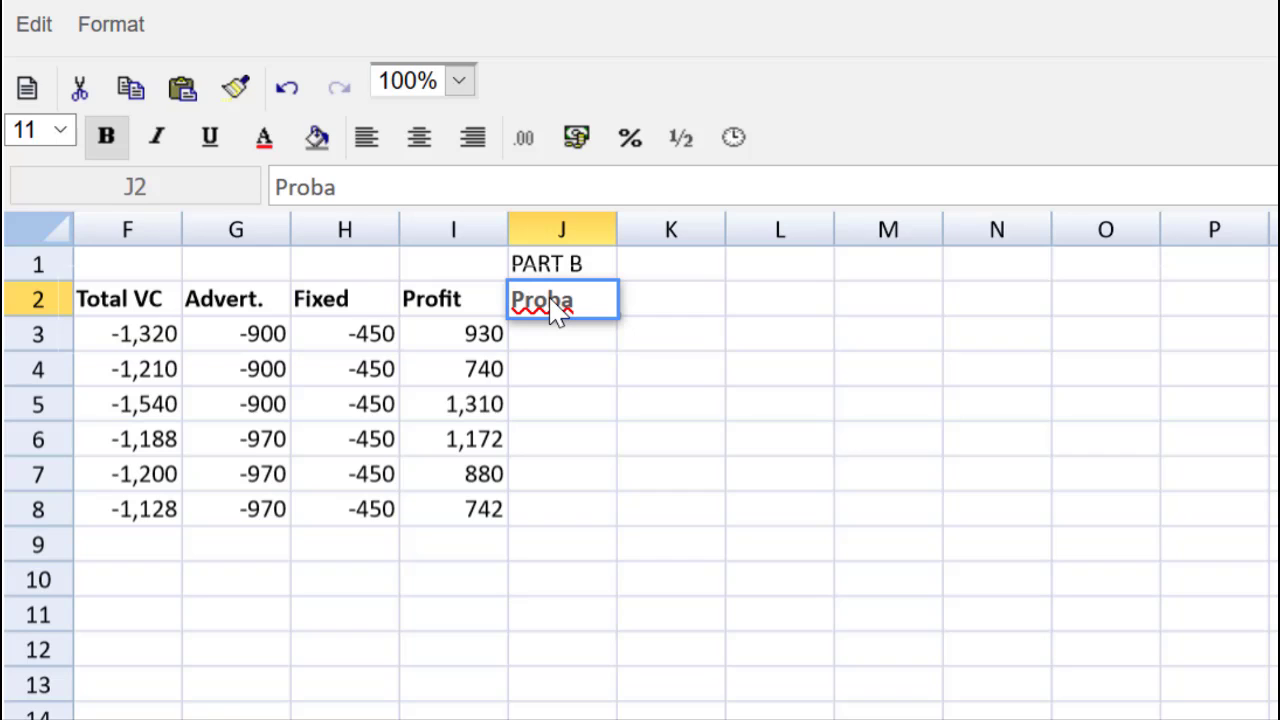
text(bility)
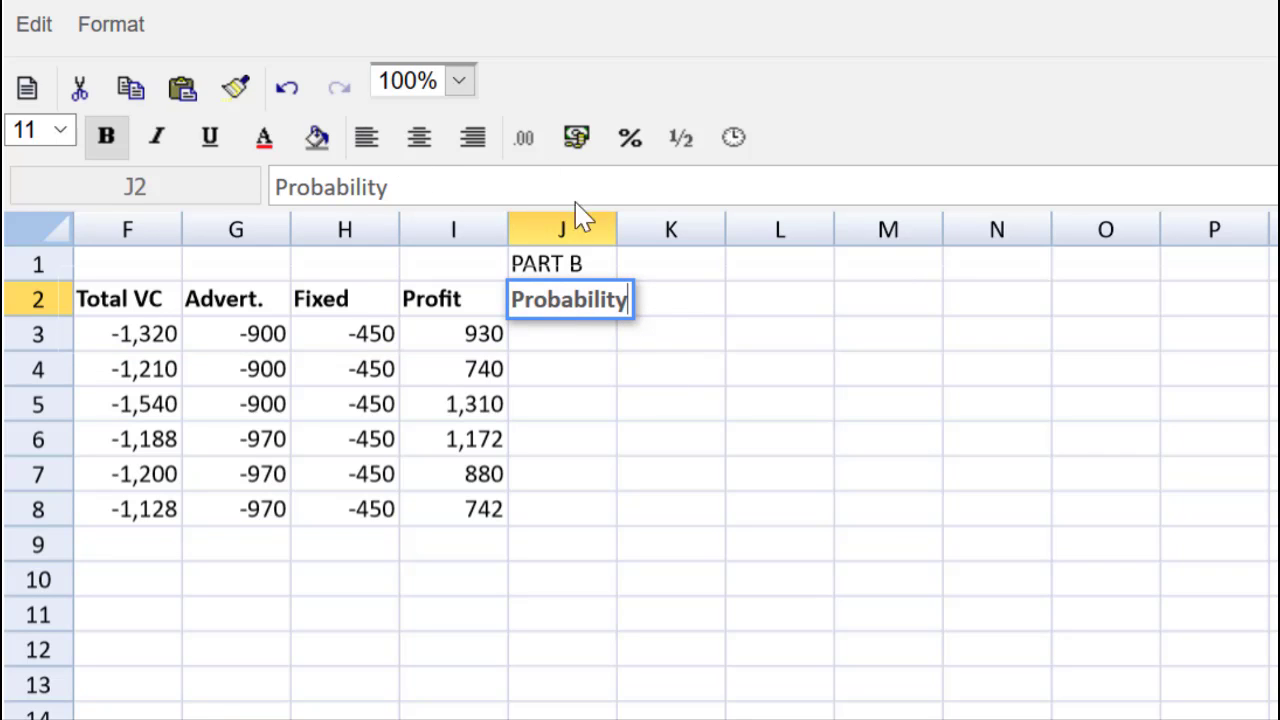
double_click(617, 229)
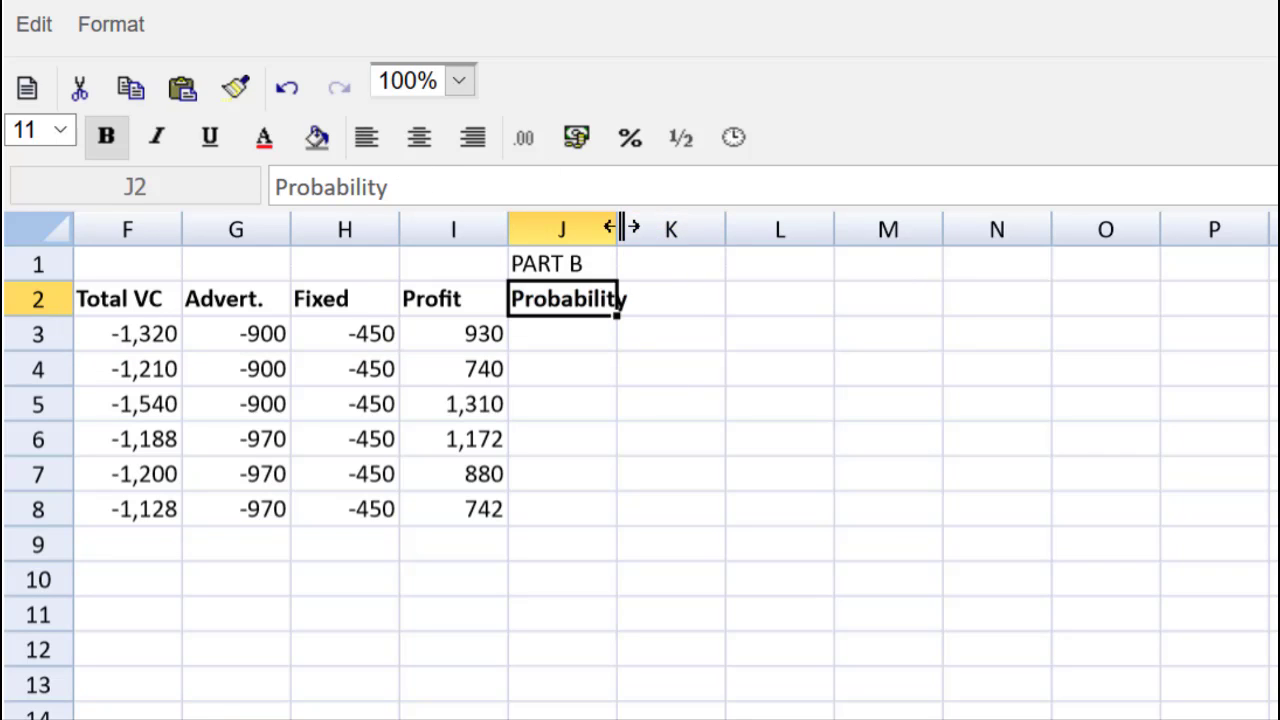
- Add the headings 'Profit * %' in K2 and 'E.V.' in L2
click(688, 306)
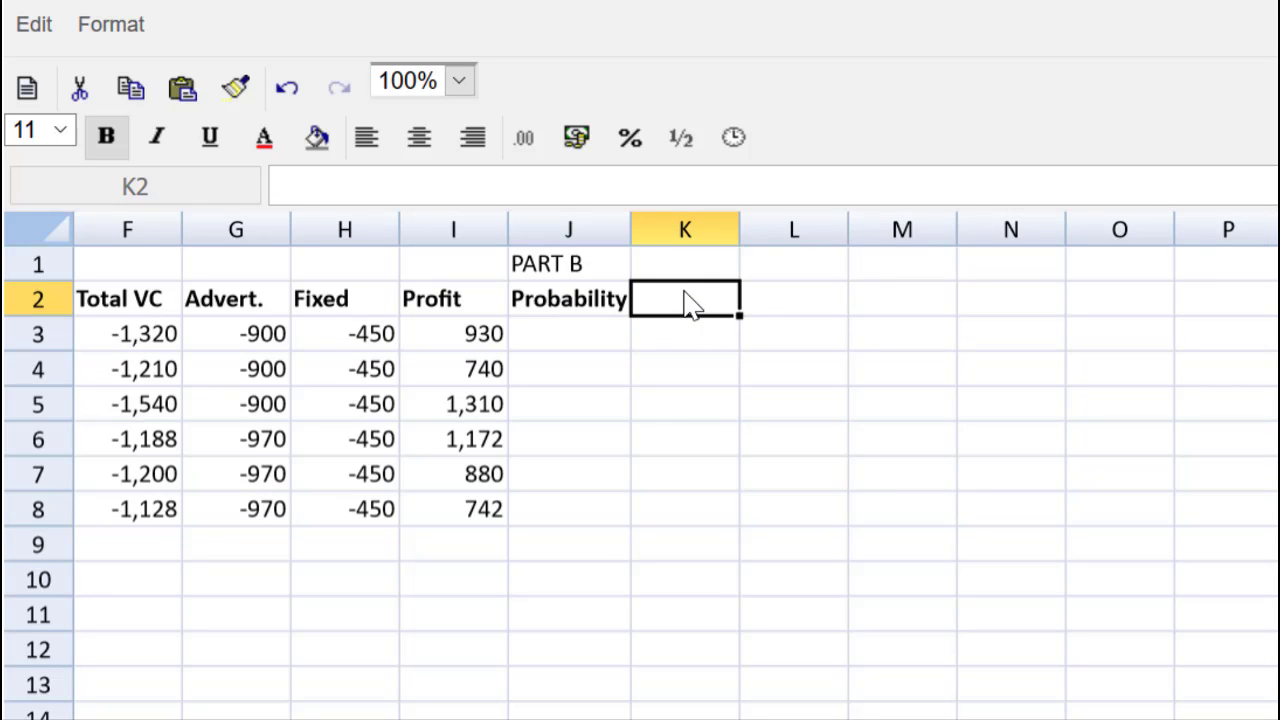
text(Profit)
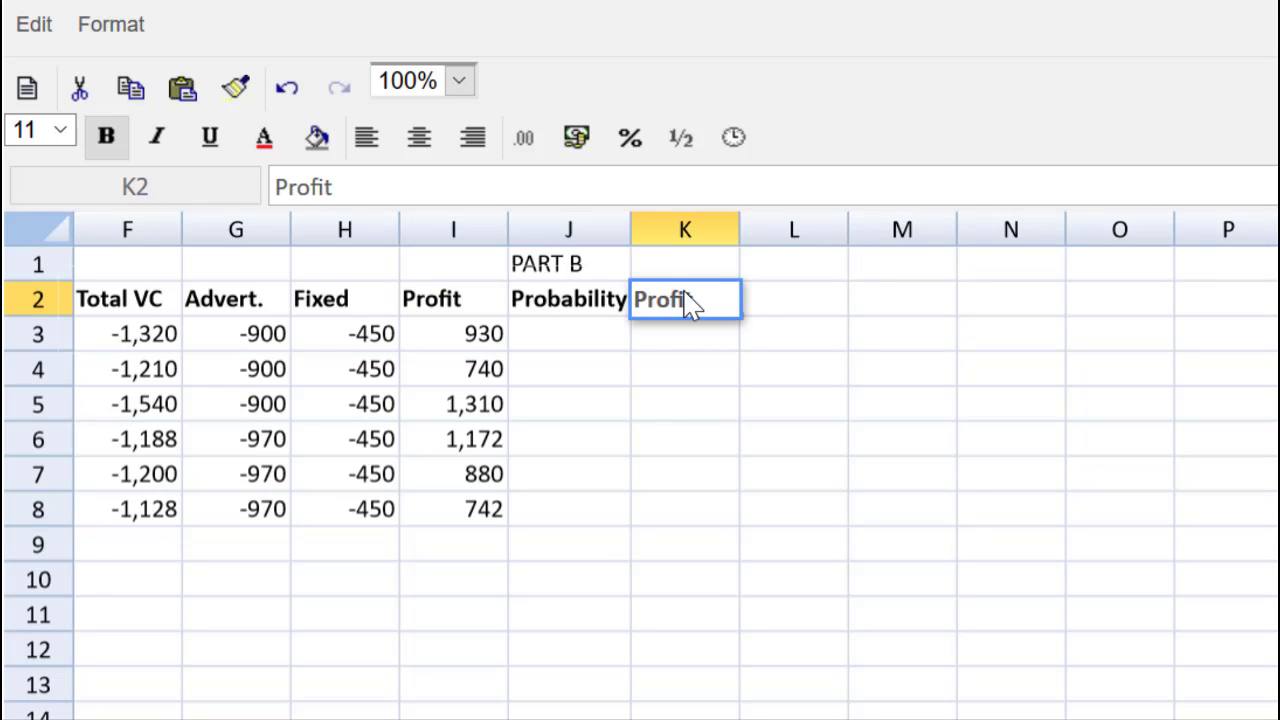
text( * %)
click(778, 310)
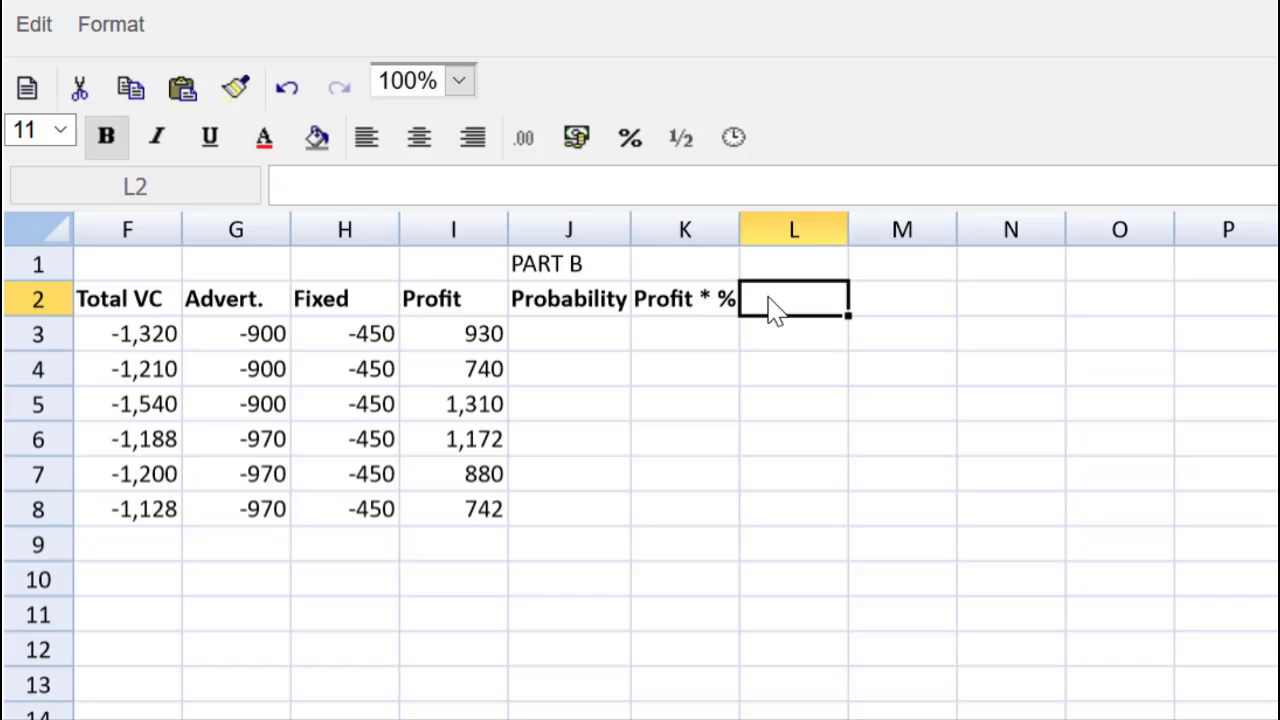
text(E>V)
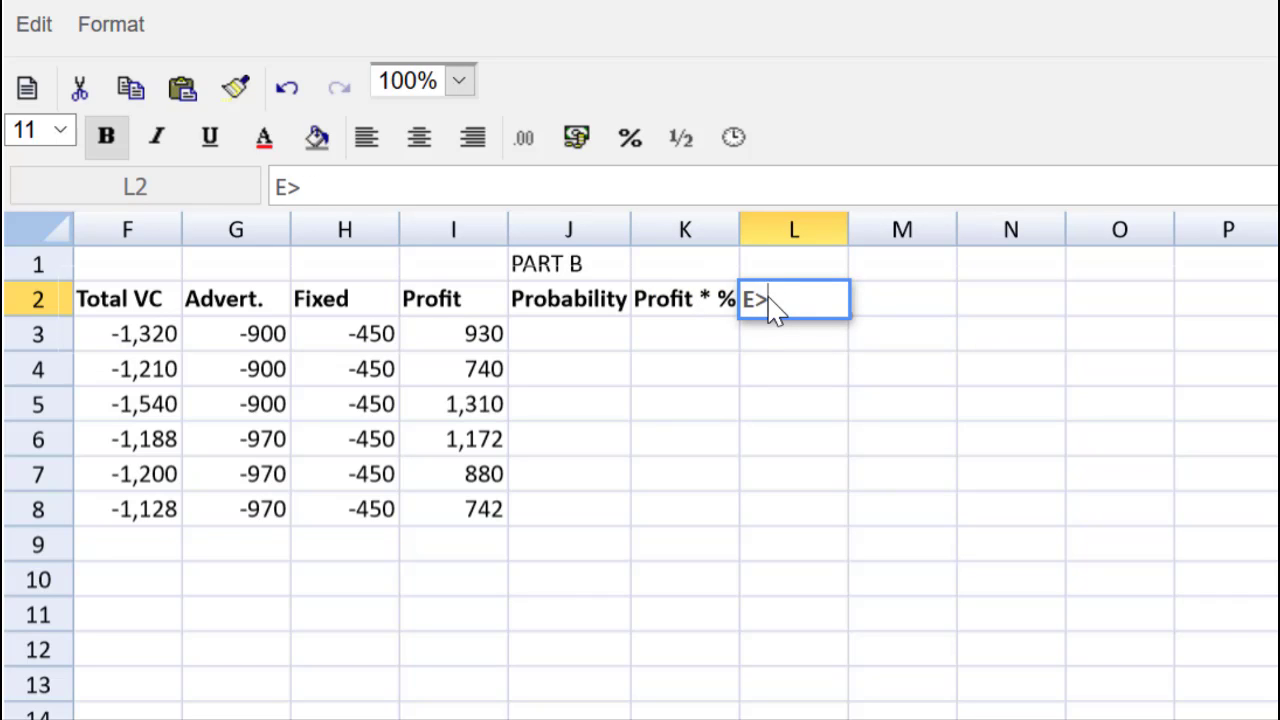
key(BackSpace)
key(BackSpace)
text(.V.)
scroll(640, 450, left, 2)
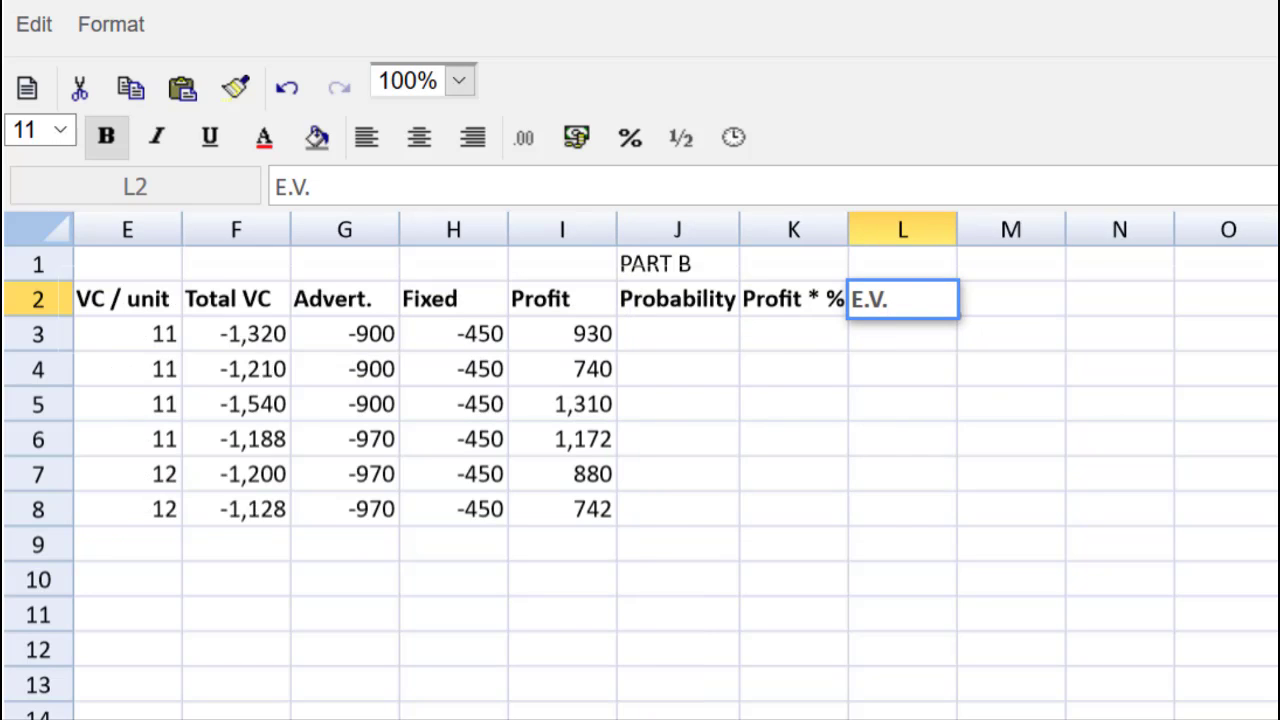
scroll(640, 450, left, 2)
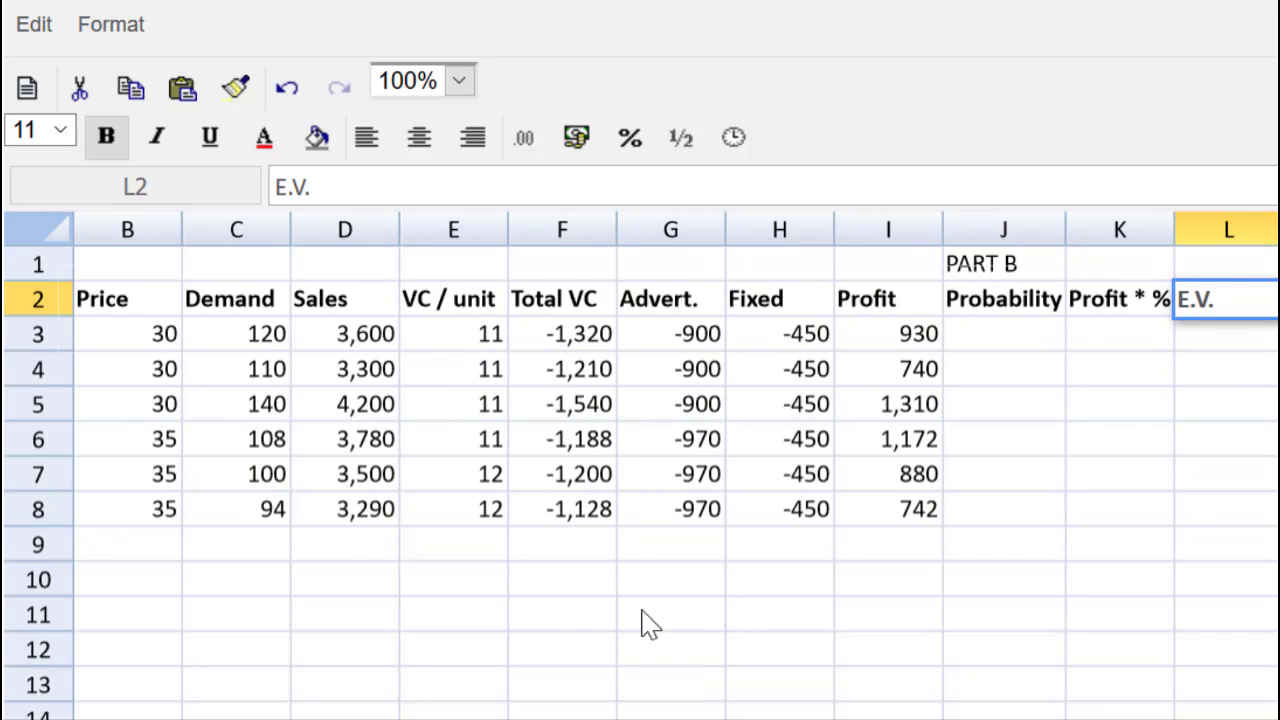
- Enter .4, .5, .1, .3, .3 and .4 down cells J3:J8
click(1040, 348)
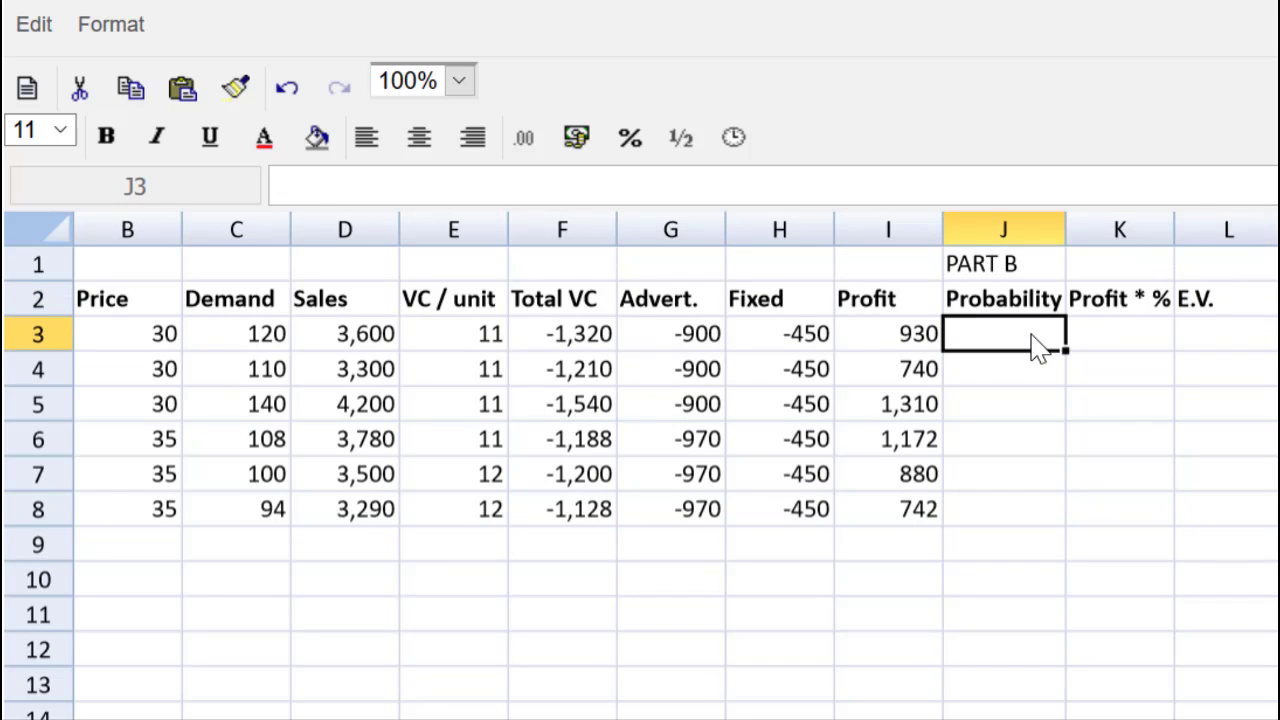
double_click(1040, 348)
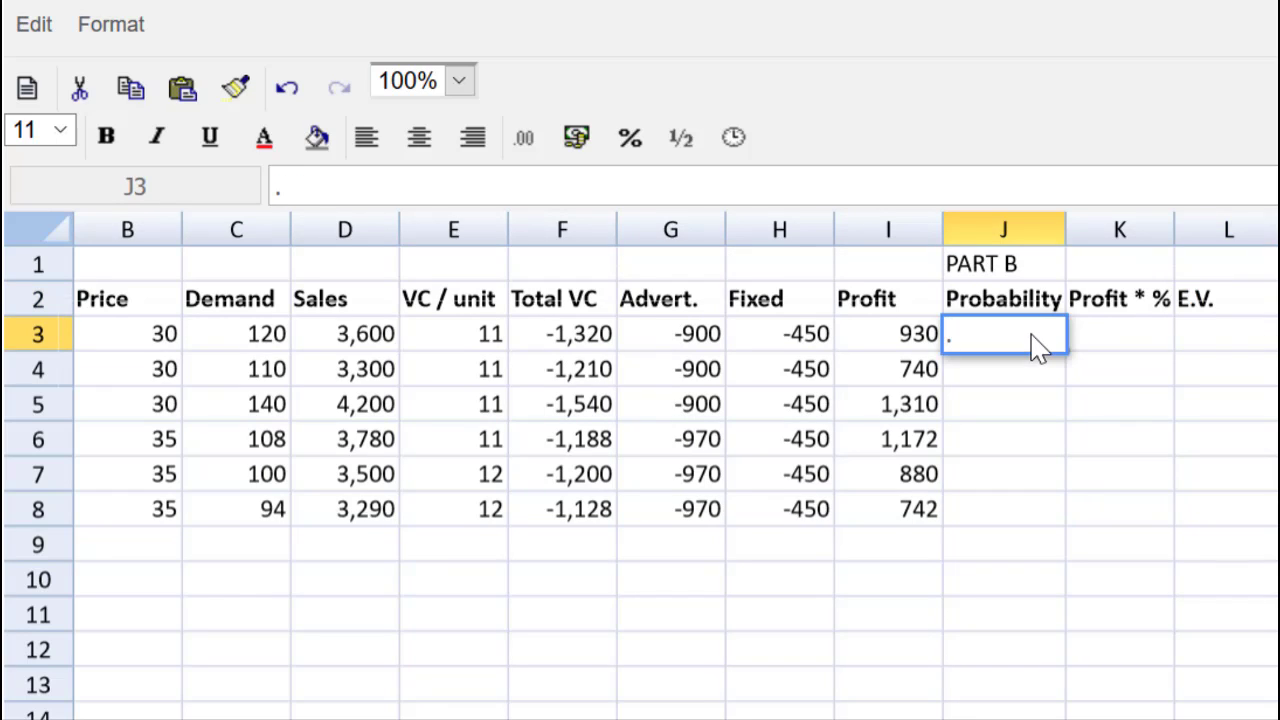
text(.4)
key(Return)
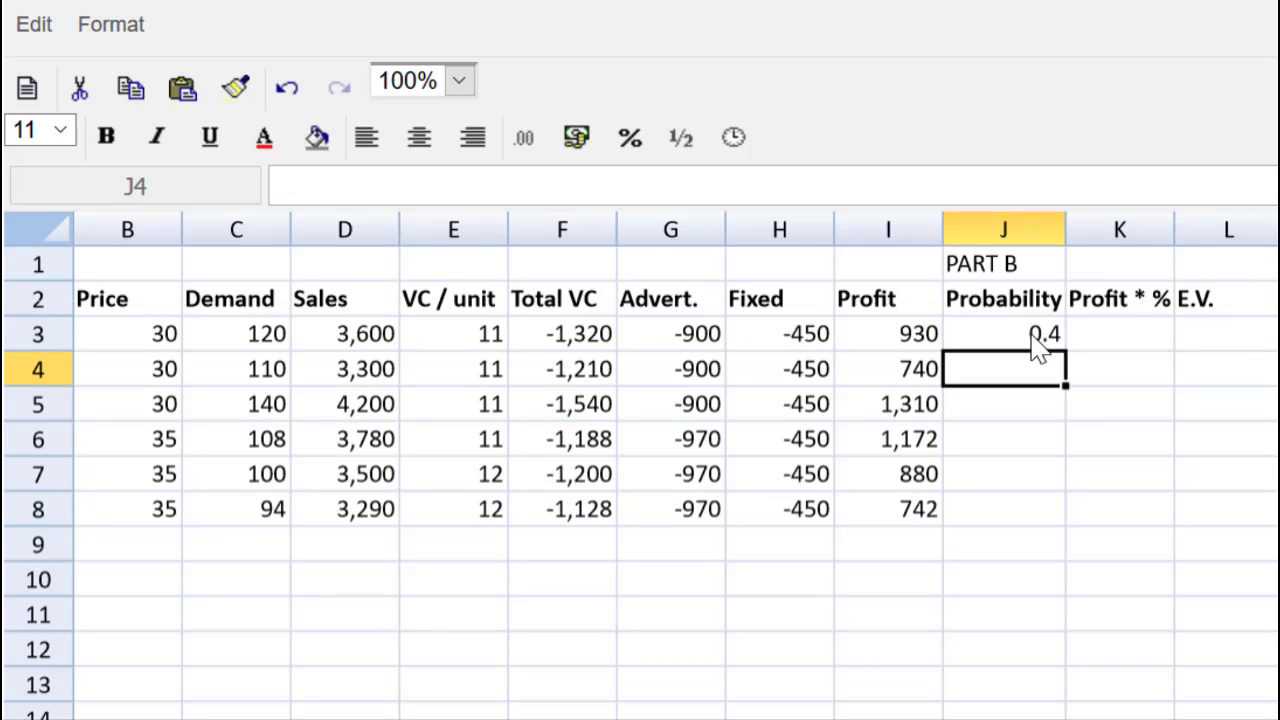
text(.5)
key(Return)
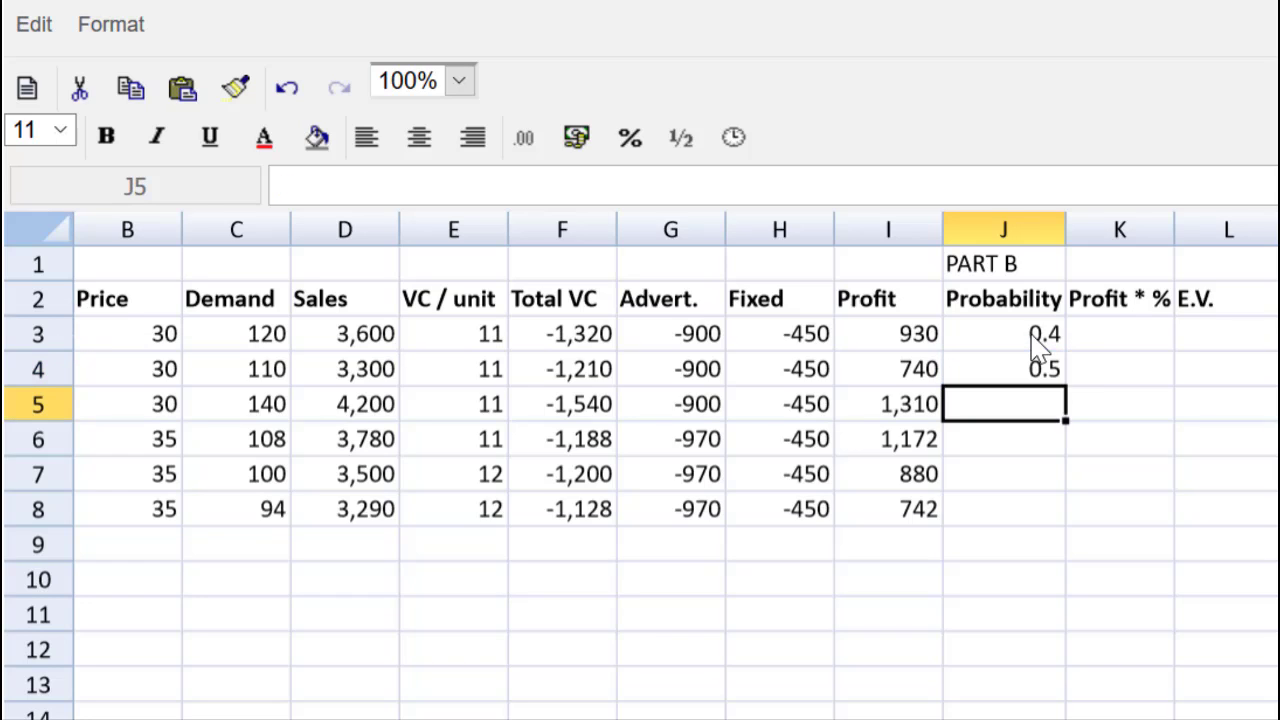
text(.1)
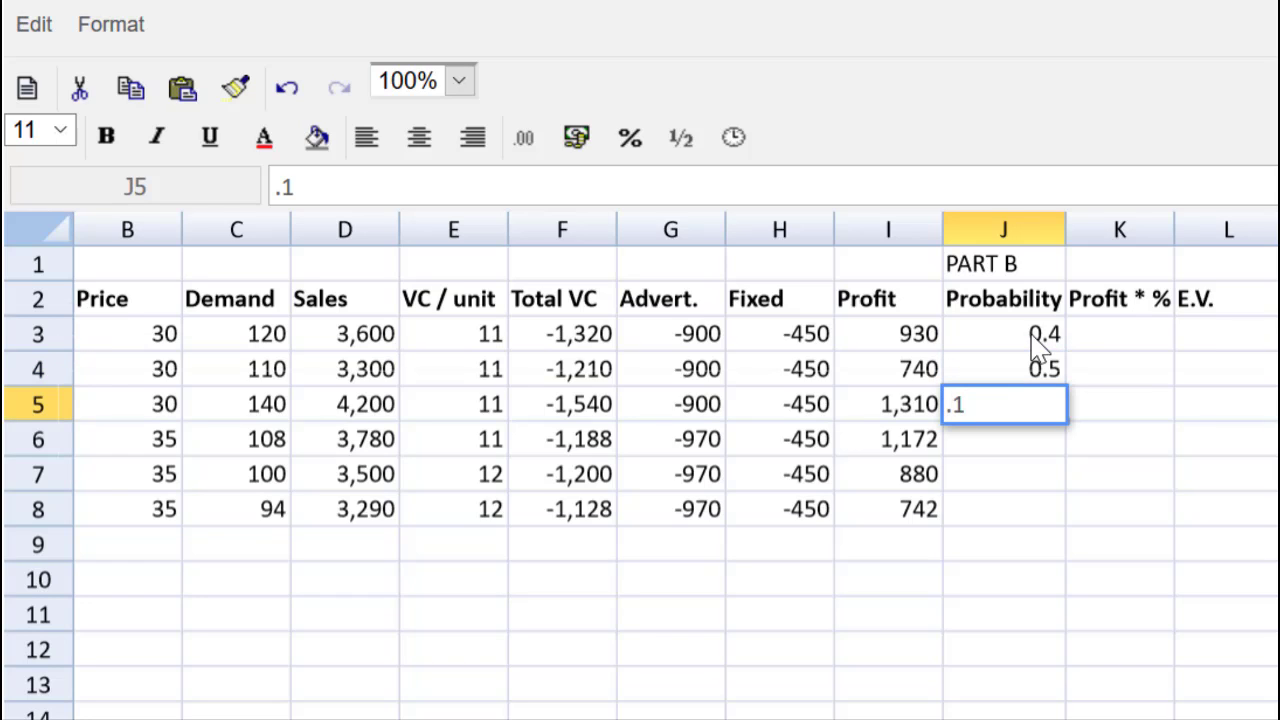
key(Return)
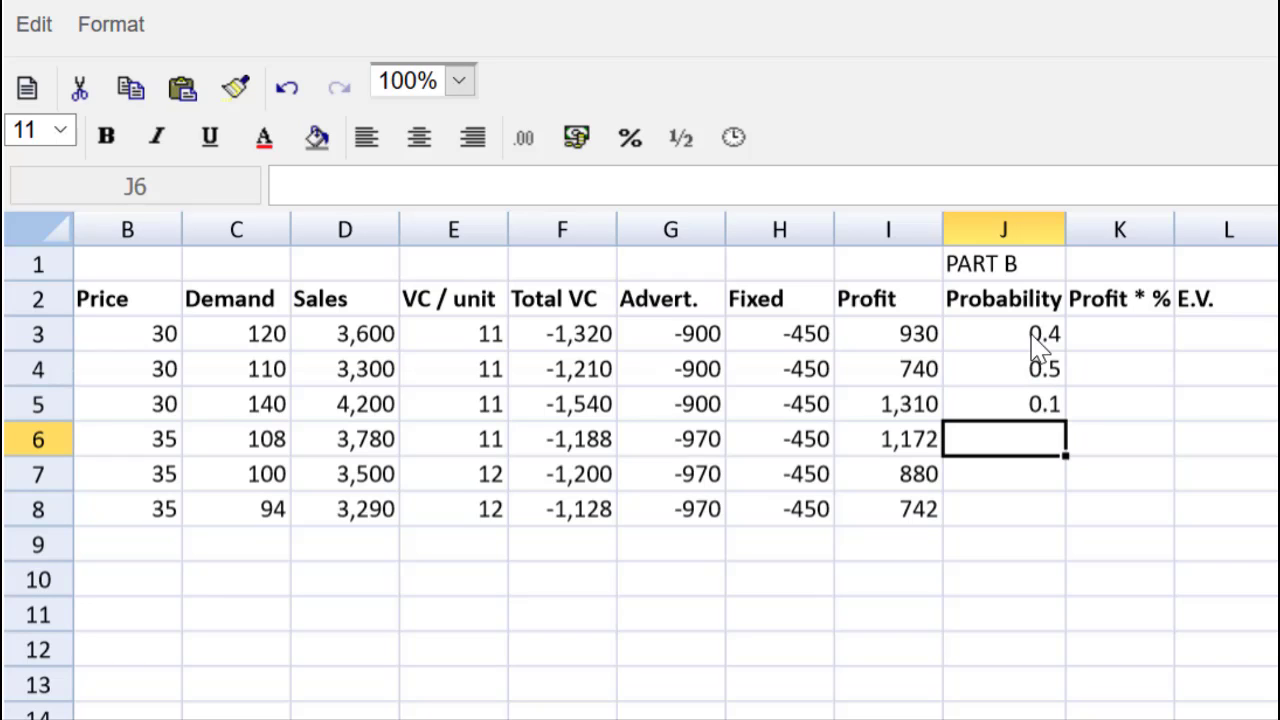
text(.3)
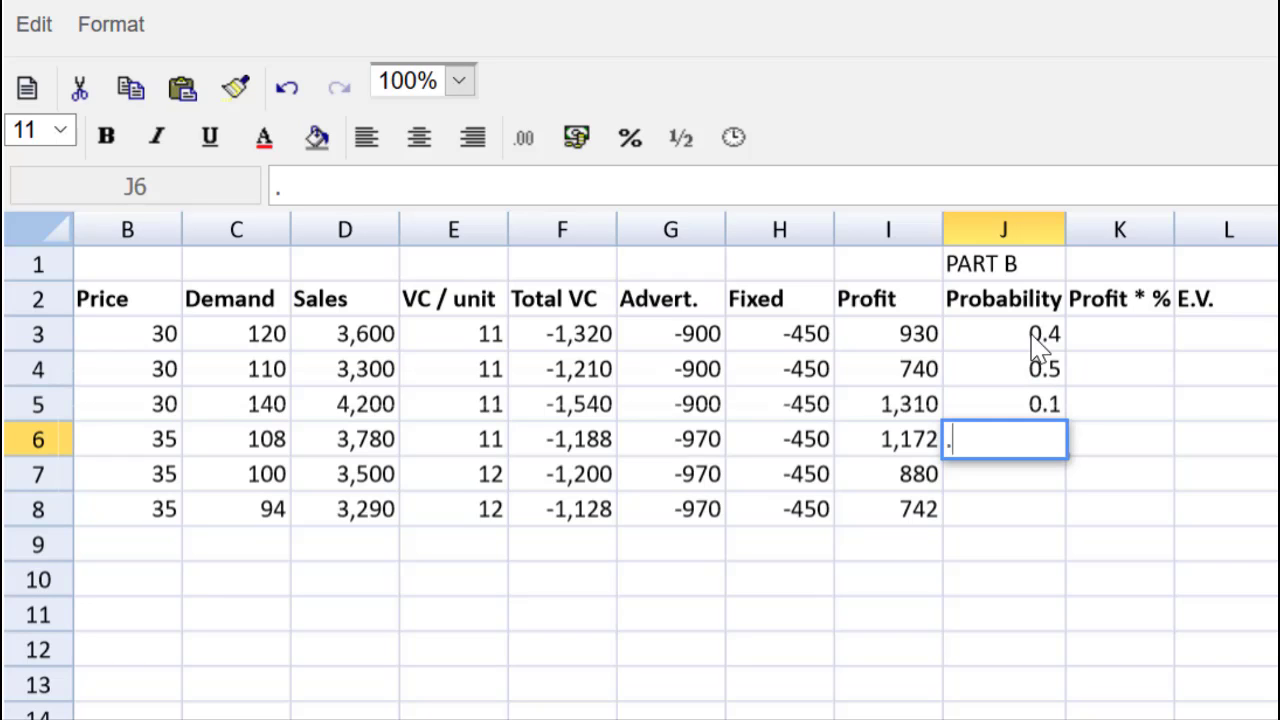
key(Return)
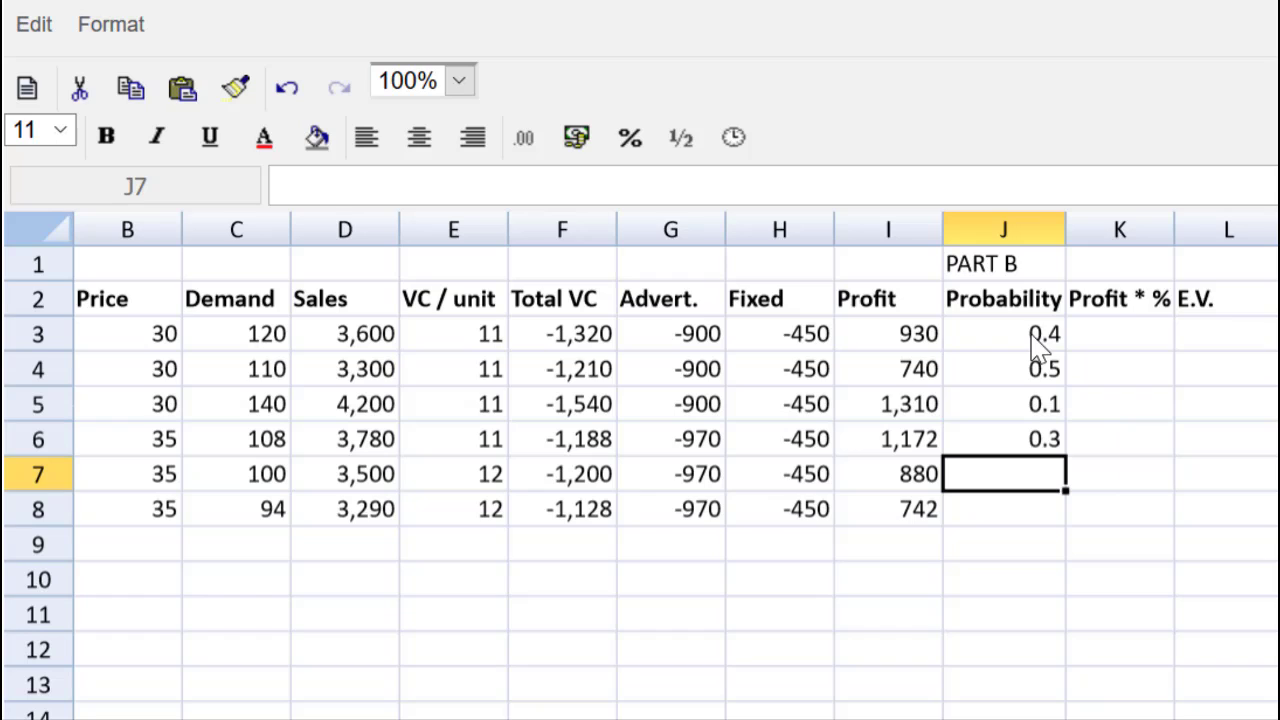
text(.3)
key(Return)
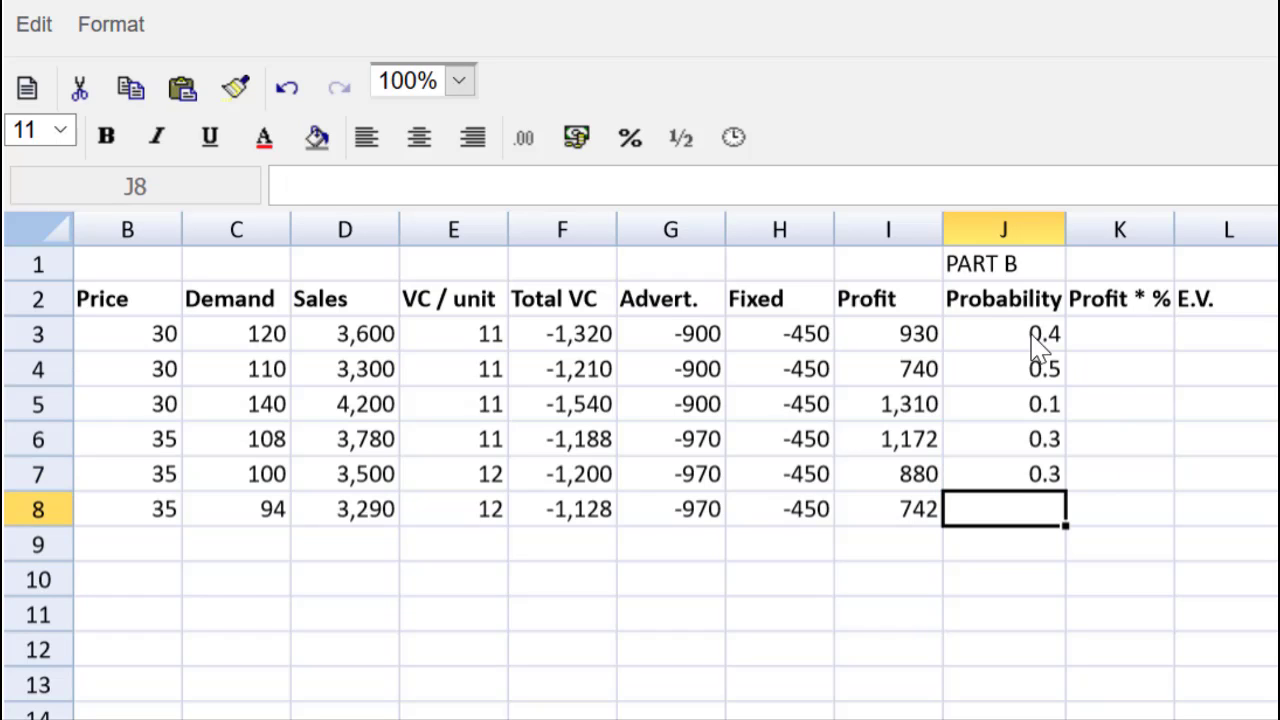
text(.4)
key(Return)
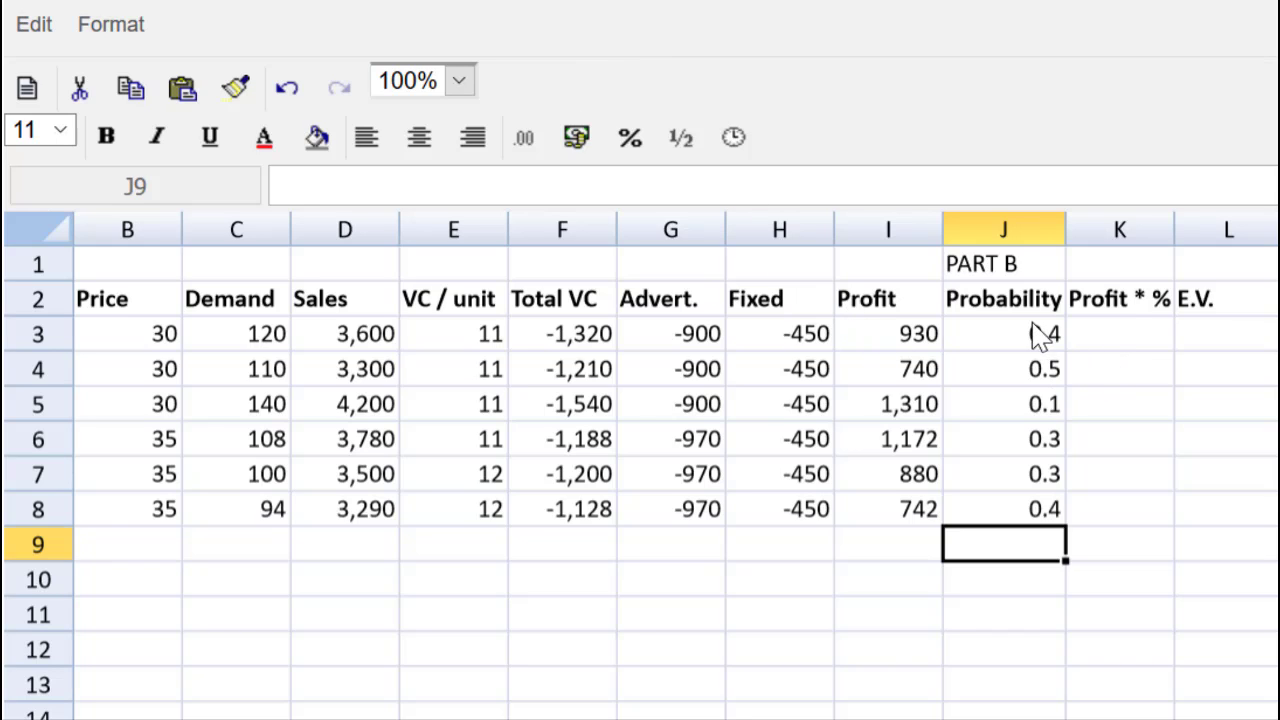
- Apply the 0% number format to J3:J8 so probabilities show as 40%, 50%, 10%, 30%, 30%, 40%
drag(1037, 334, 1014, 509)
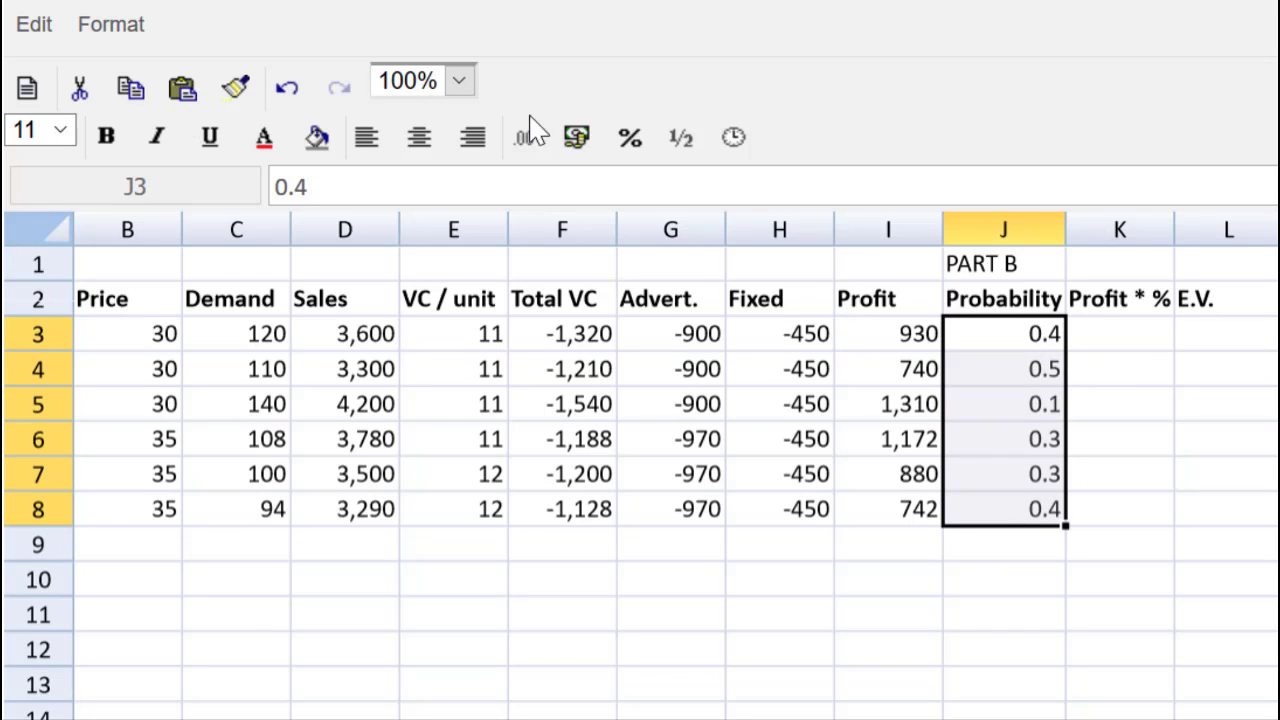
click(628, 150)
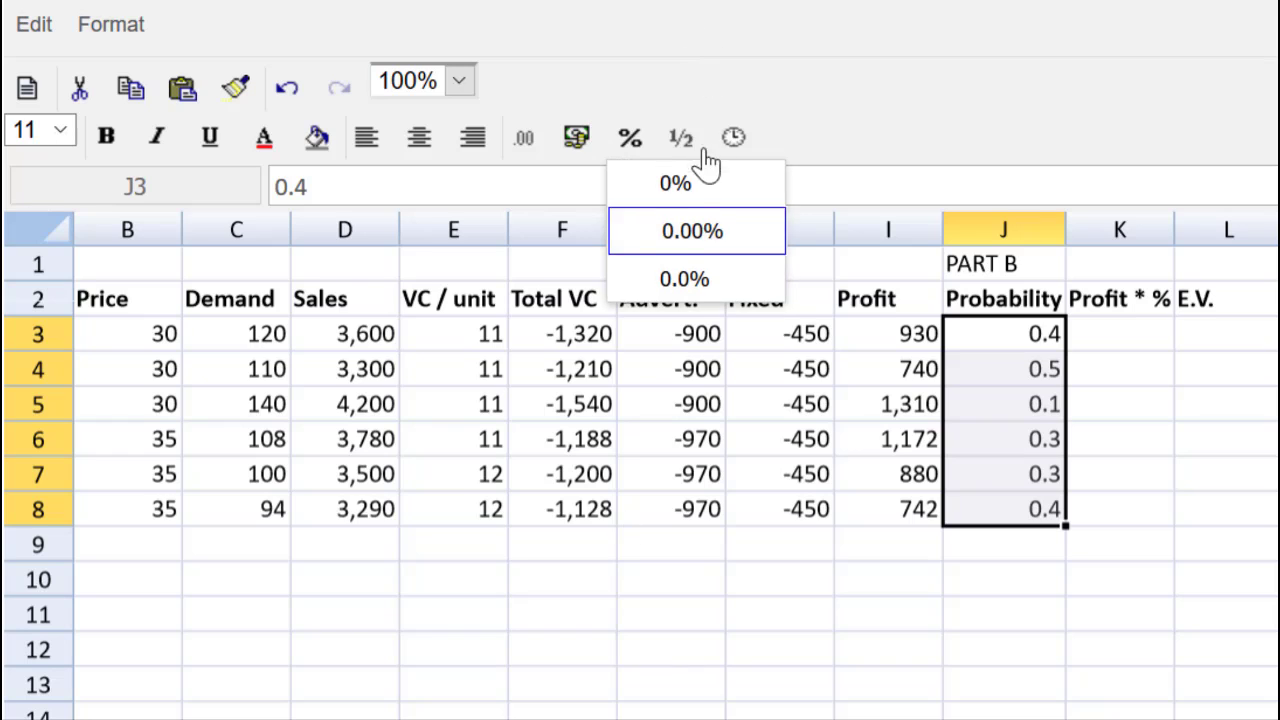
click(690, 188)
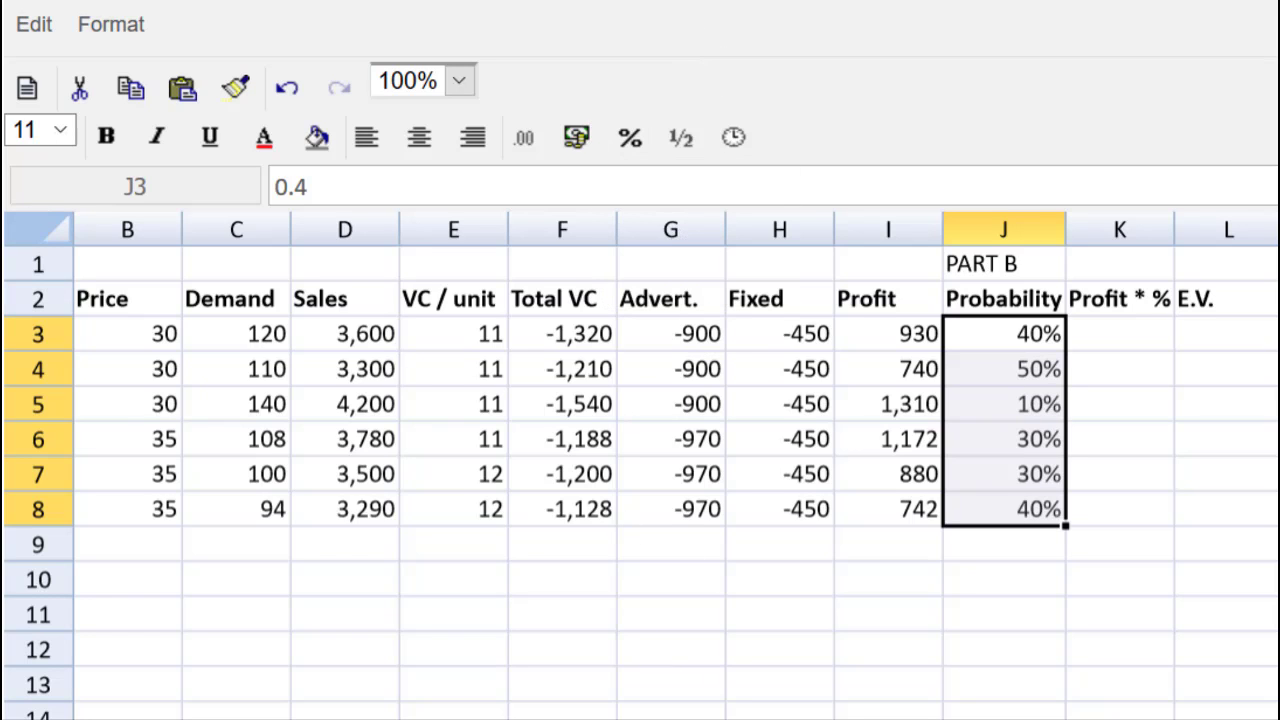
scroll(676, 450, right, 4)
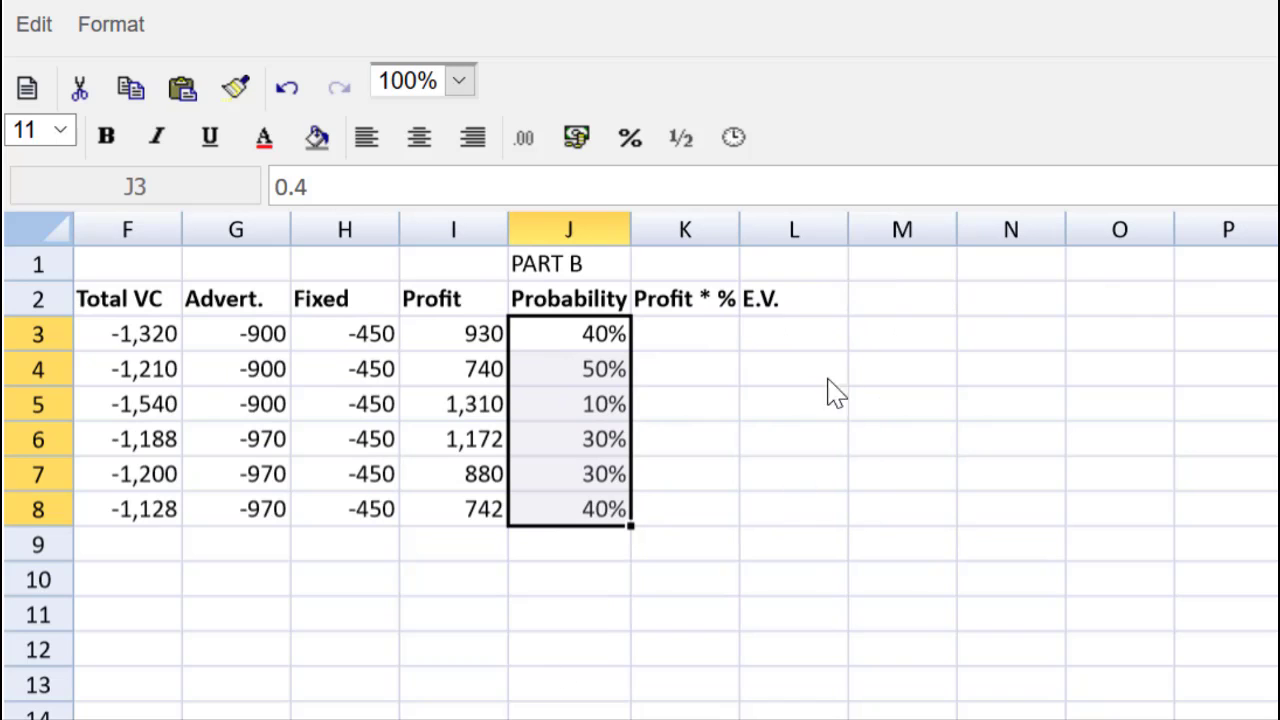
- Enter =I3*J3 in K3 to weight the 930 profit by its 40% probability
click(636, 310)
click(667, 333)
text(=)
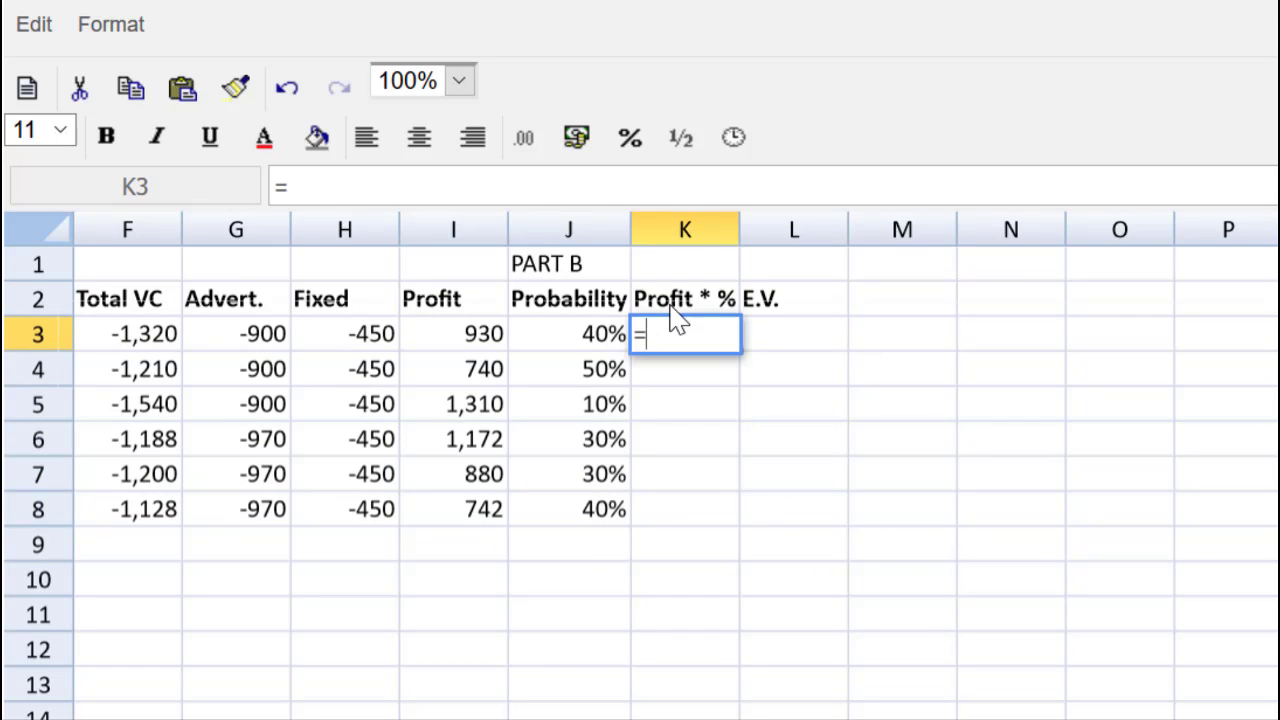
click(447, 335)
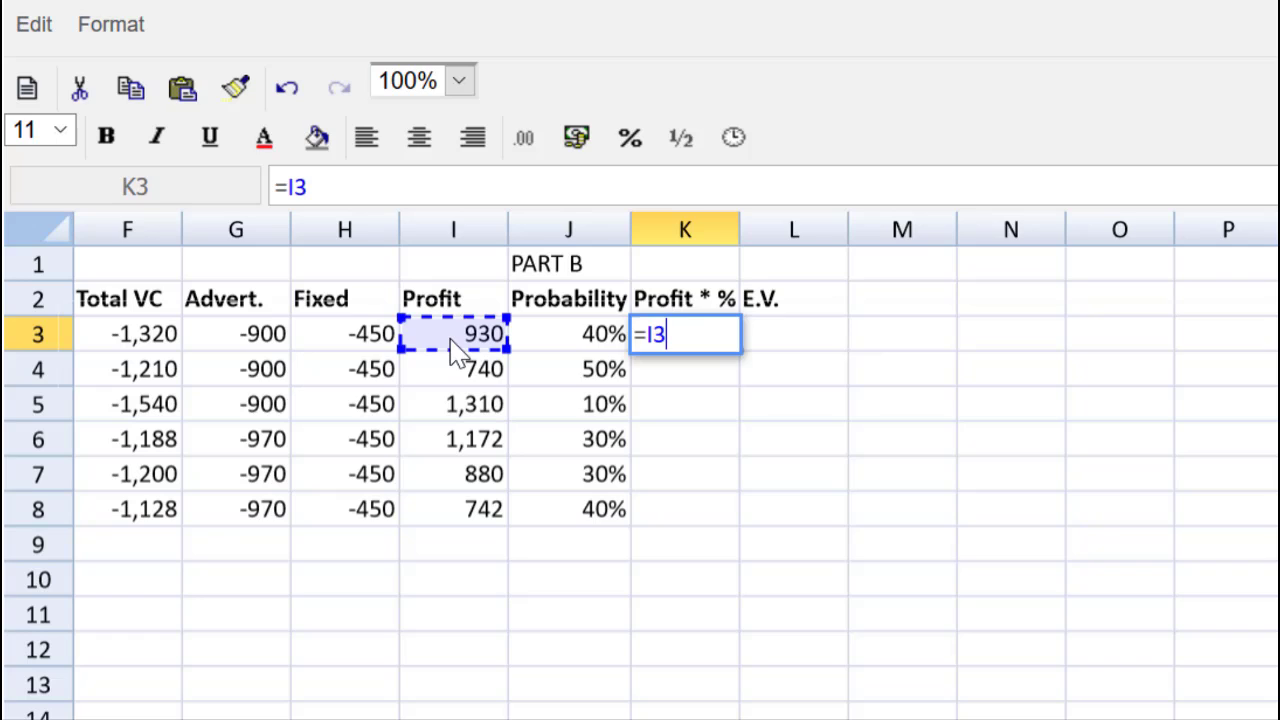
text(*)
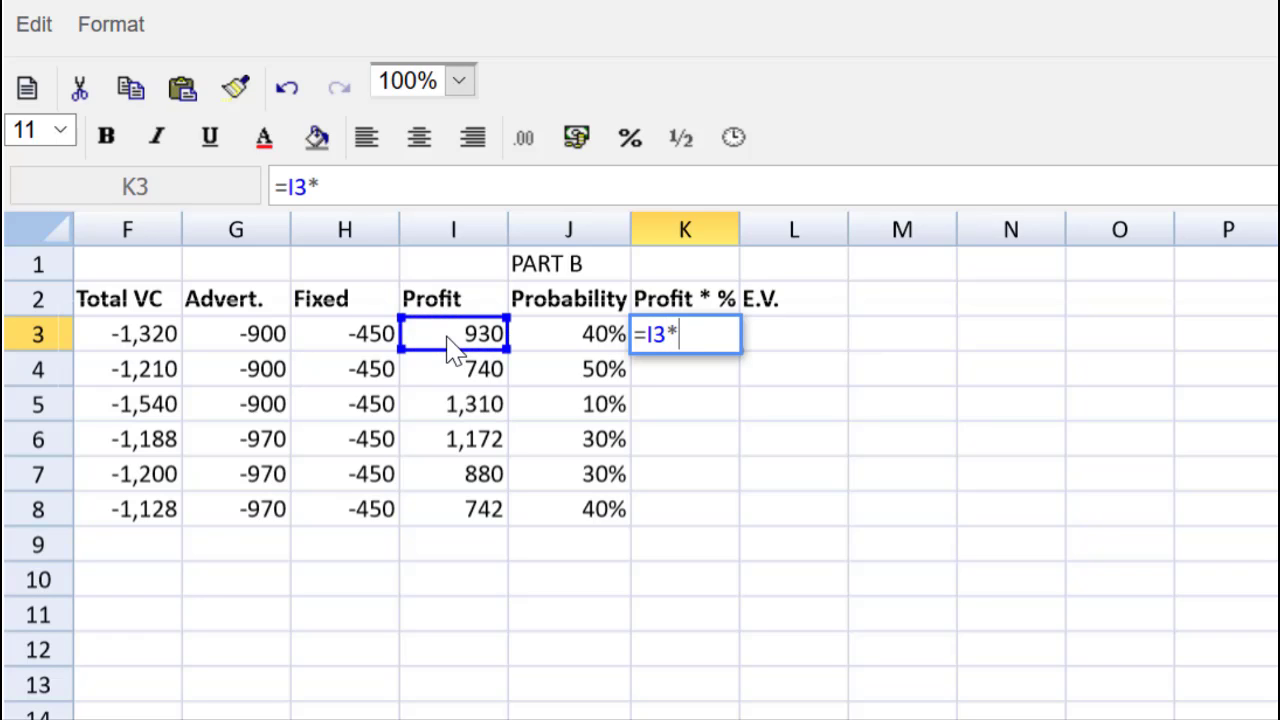
click(584, 345)
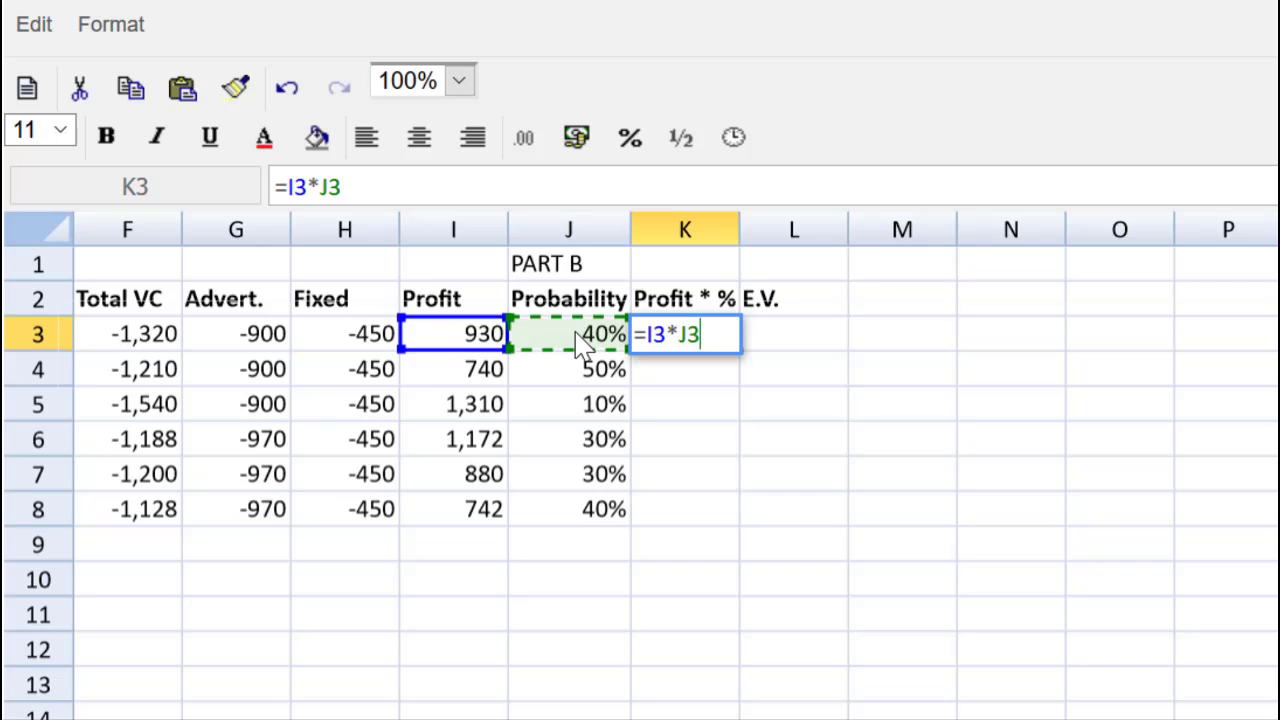
key(Return)
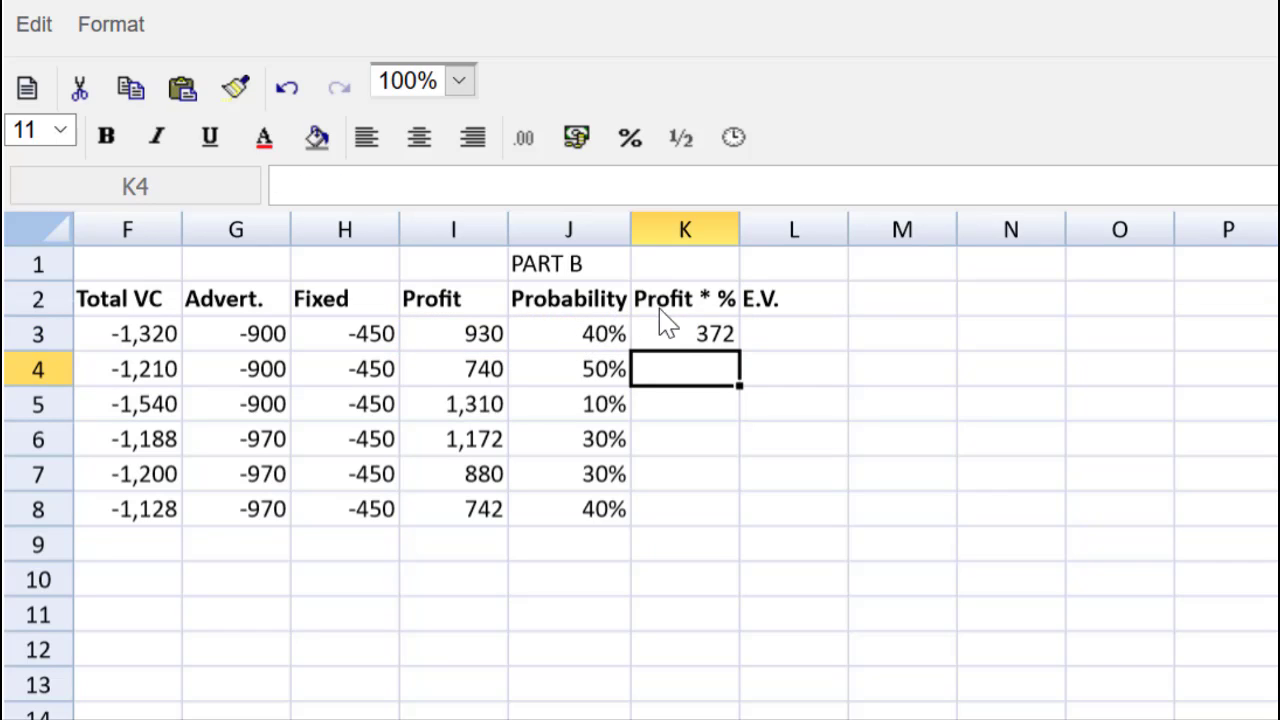
- Fill the K3 formula down to K8, giving 372, 370, 131, 351.6, 264 and 296.8
click(687, 345)
drag(738, 352, 727, 510)
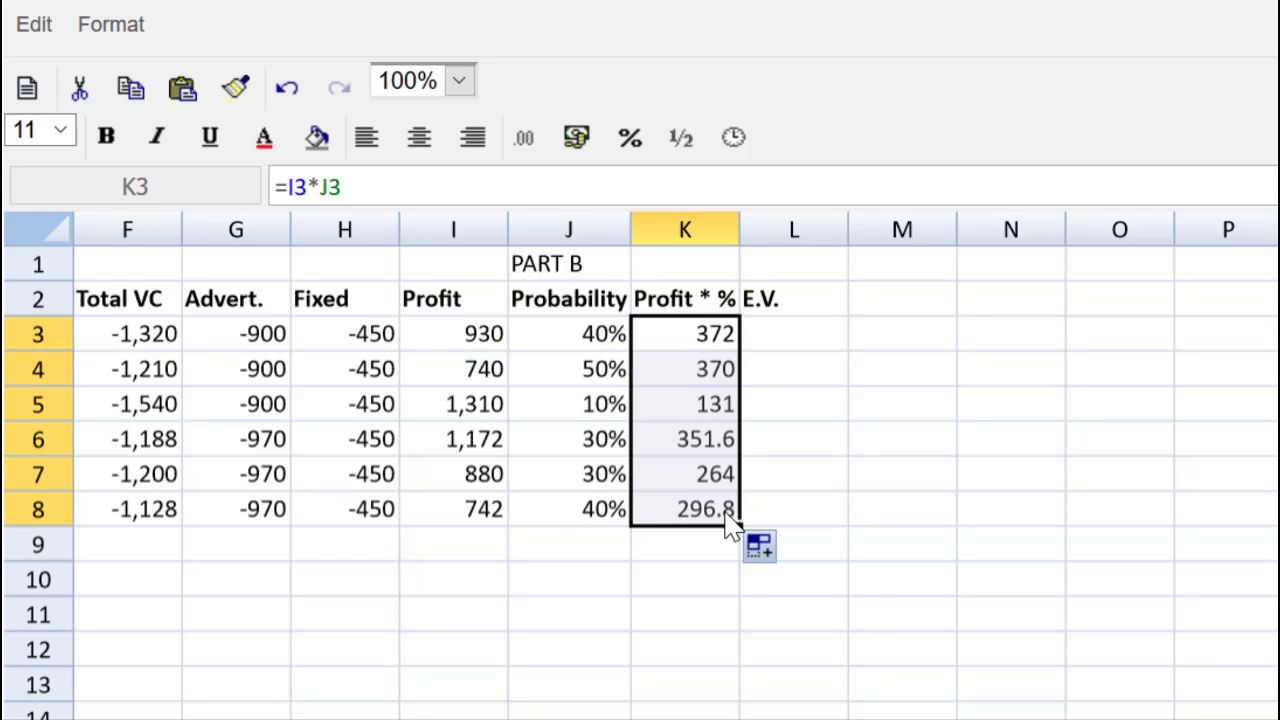
click(733, 516)
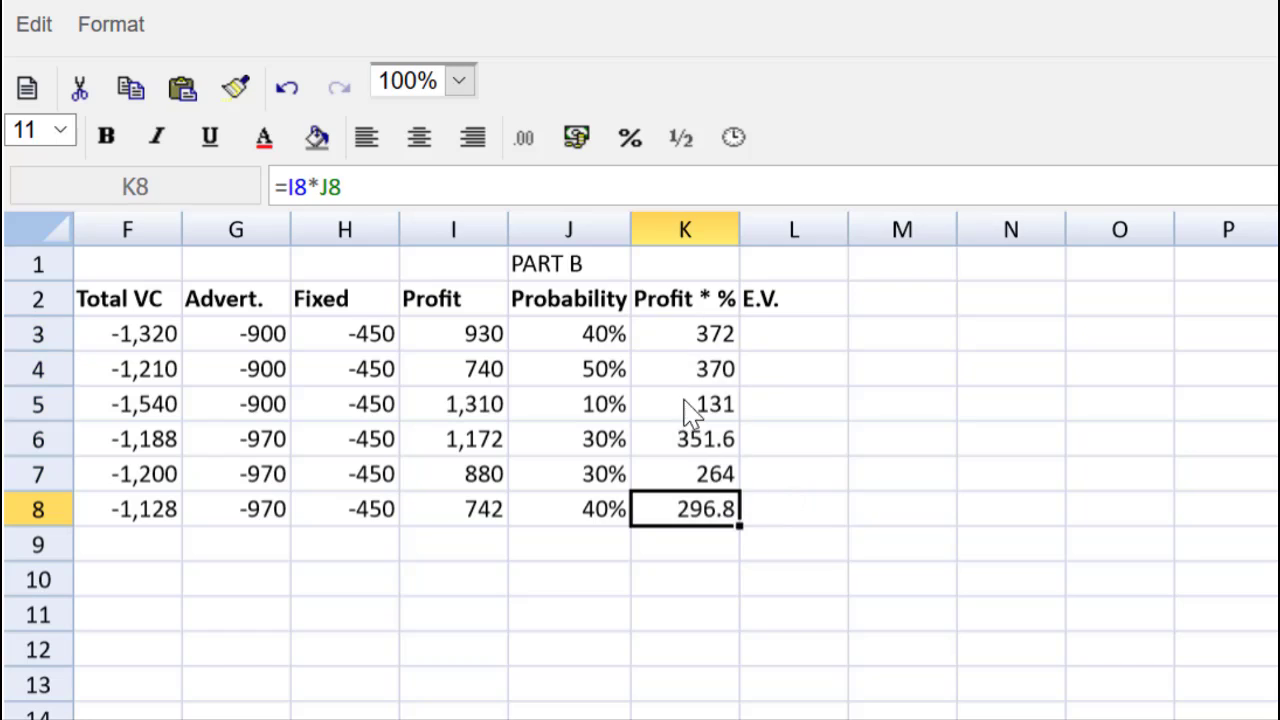
drag(689, 338, 694, 500)
click(703, 312)
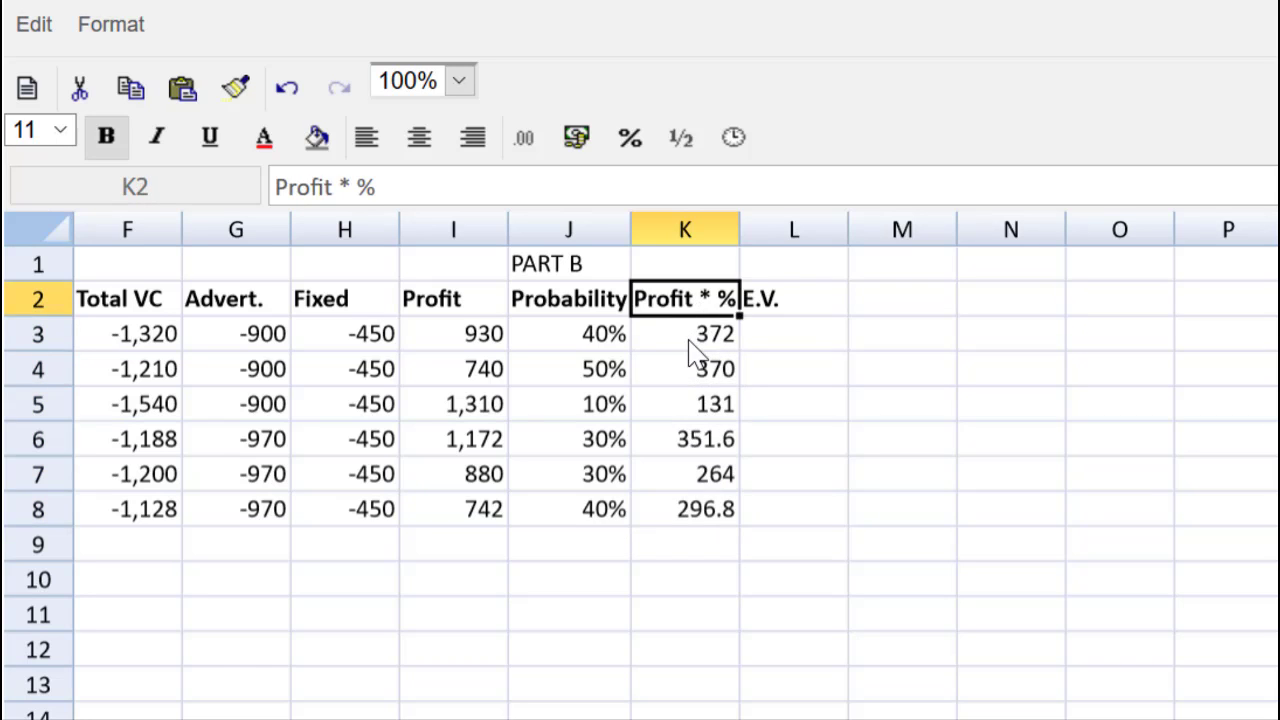
- Enter =SUM(K3:K5) in L4 for the $30 expected value of 873
click(690, 368)
click(666, 545)
click(808, 370)
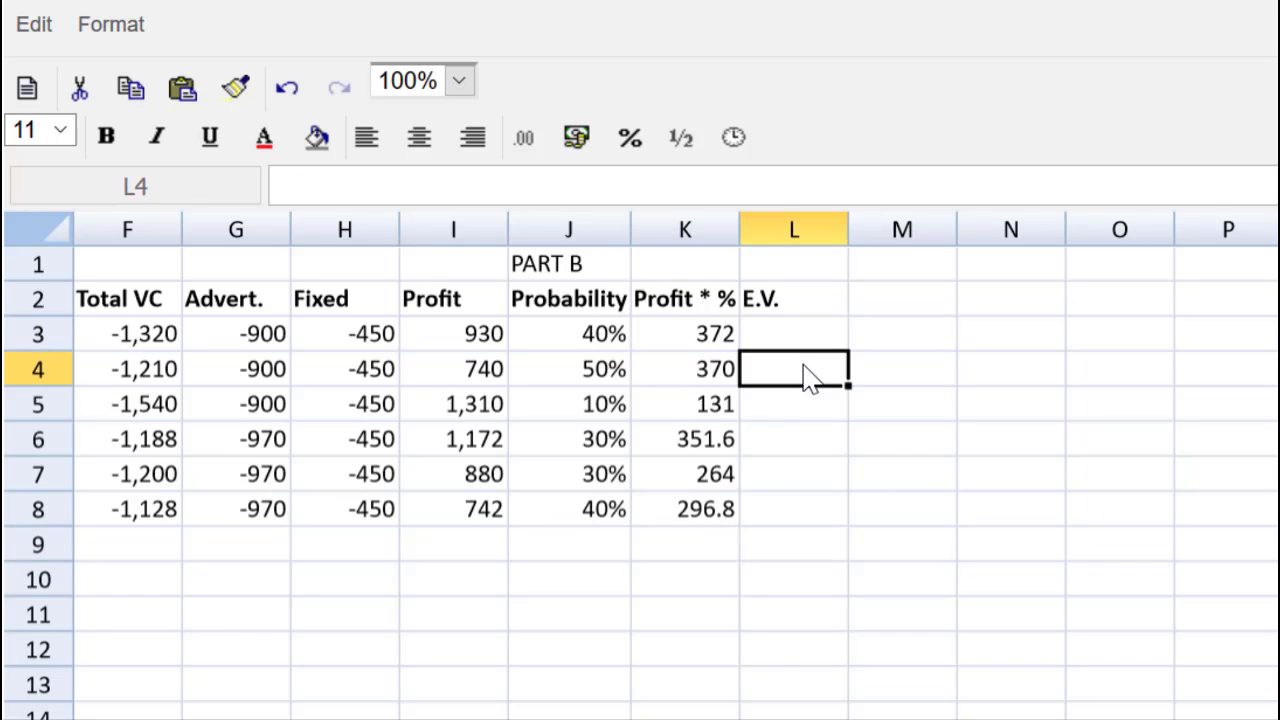
text(=)
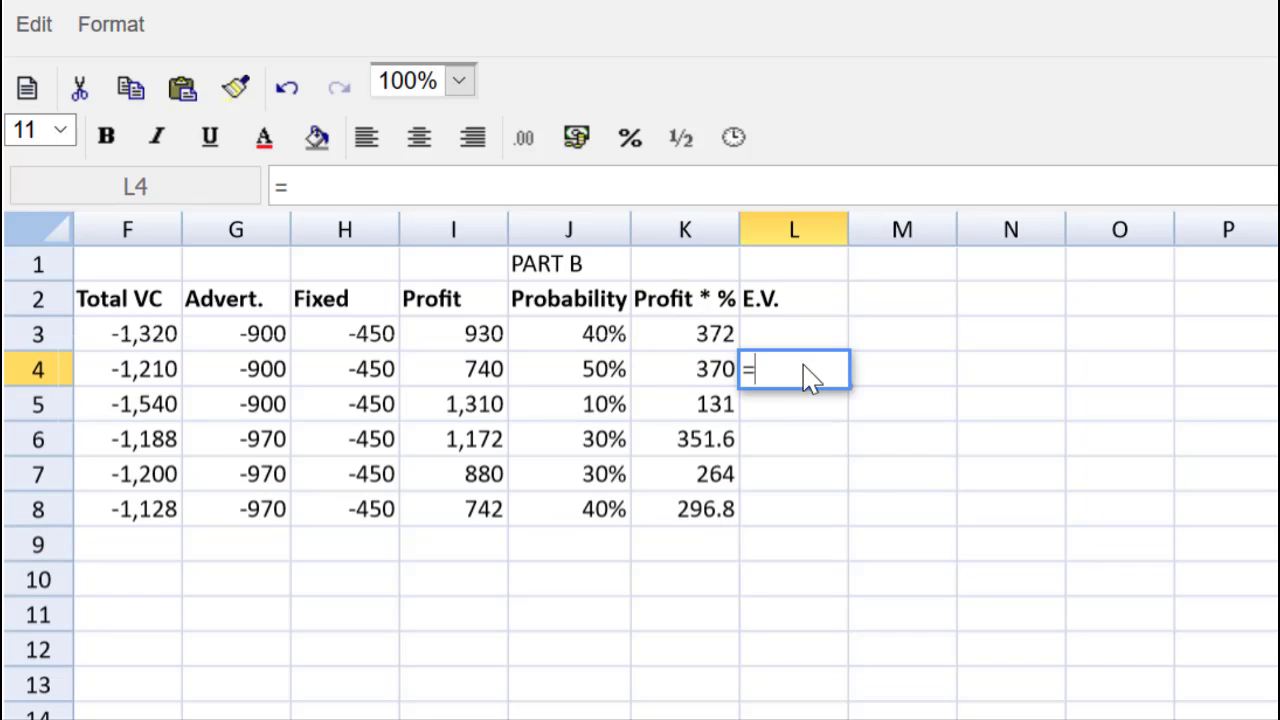
text(sum()
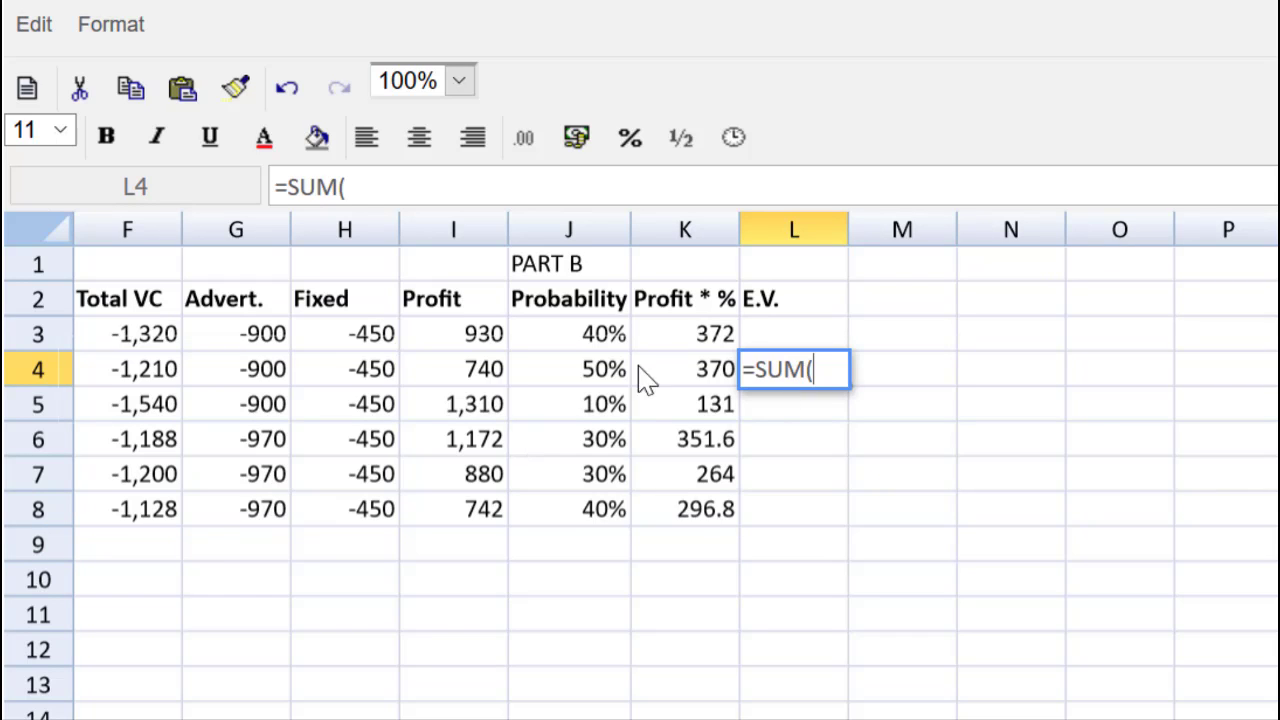
drag(680, 337, 680, 391)
text())
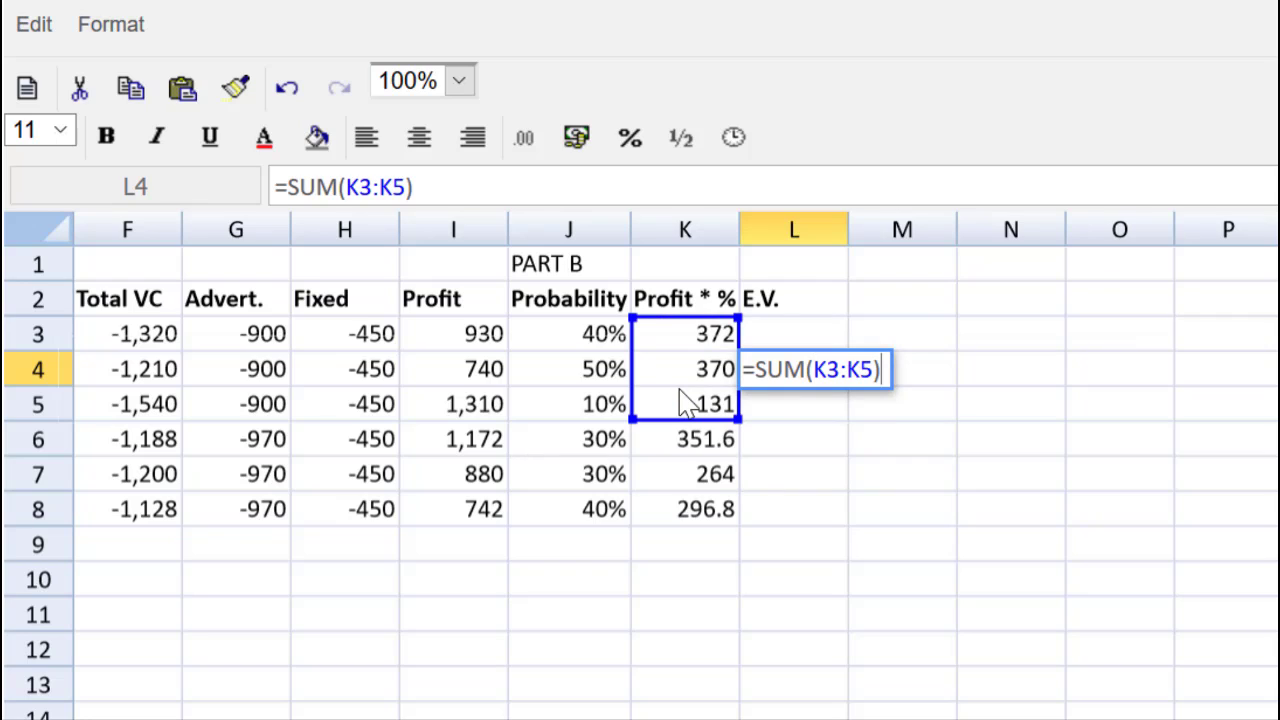
key(Return)
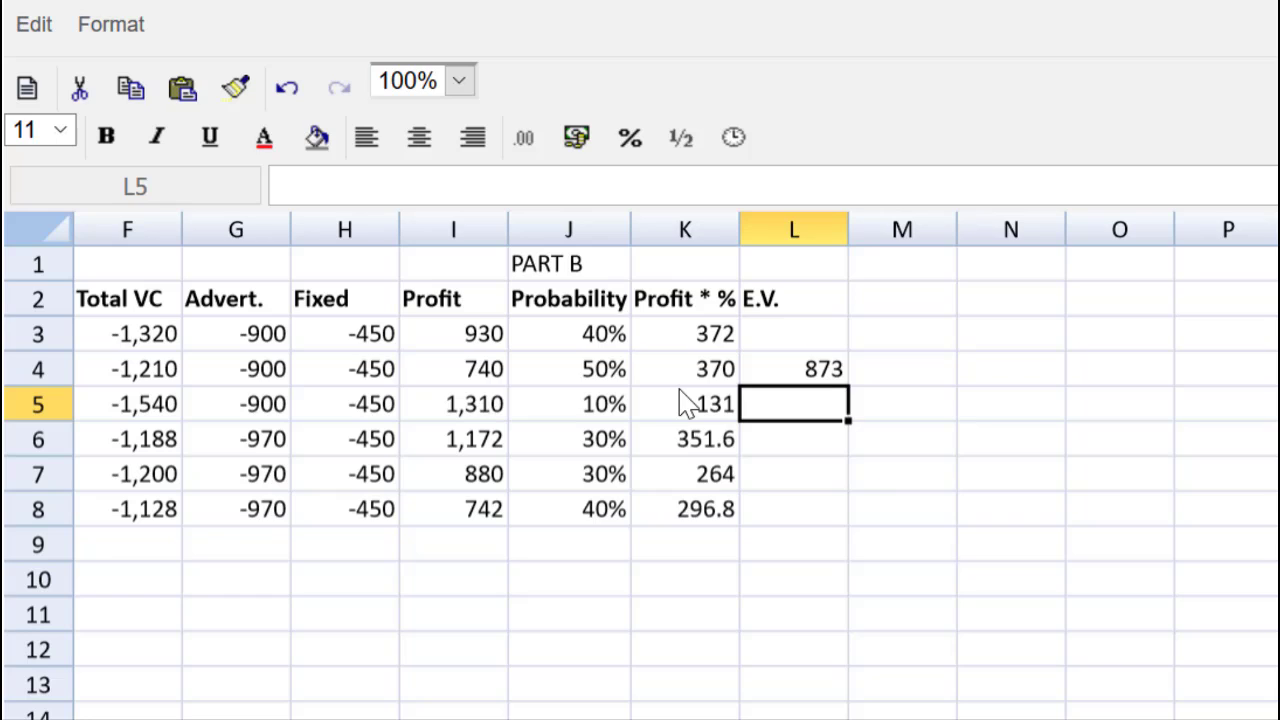
- Paste the sum formula into L7, giving =SUM(K6:K8) = 912.4 for $35
click(752, 378)
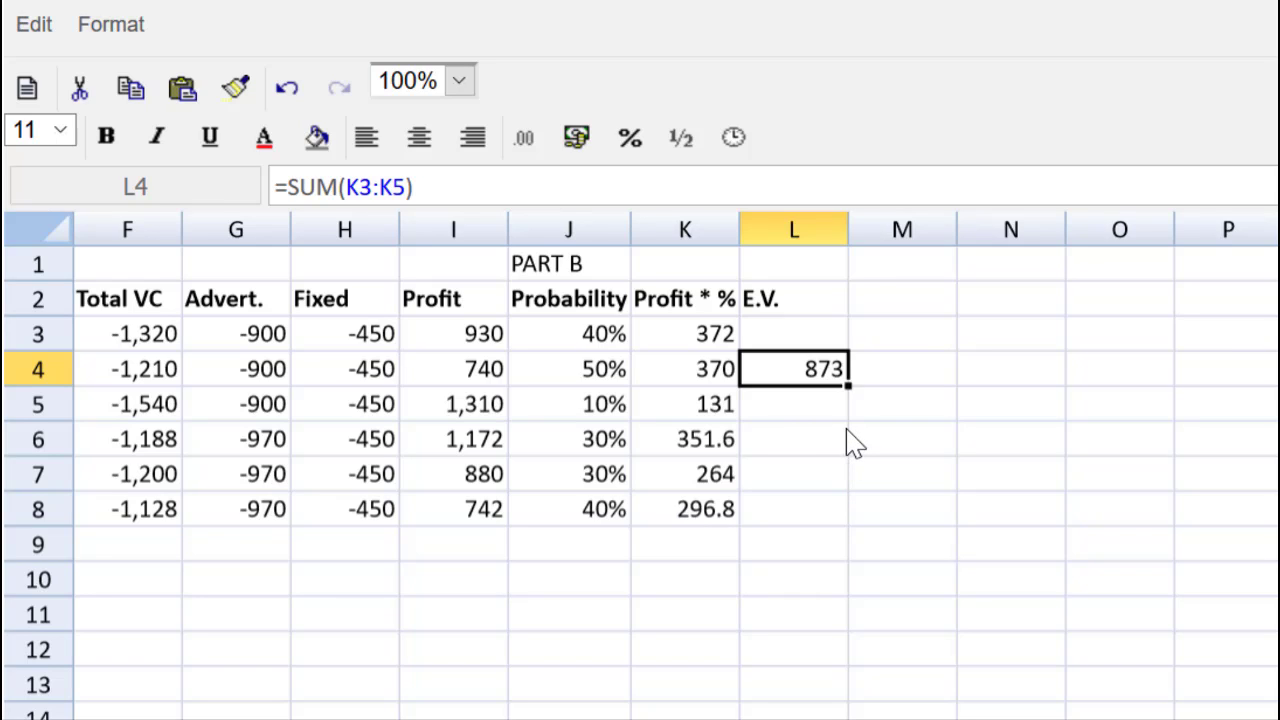
click(830, 477)
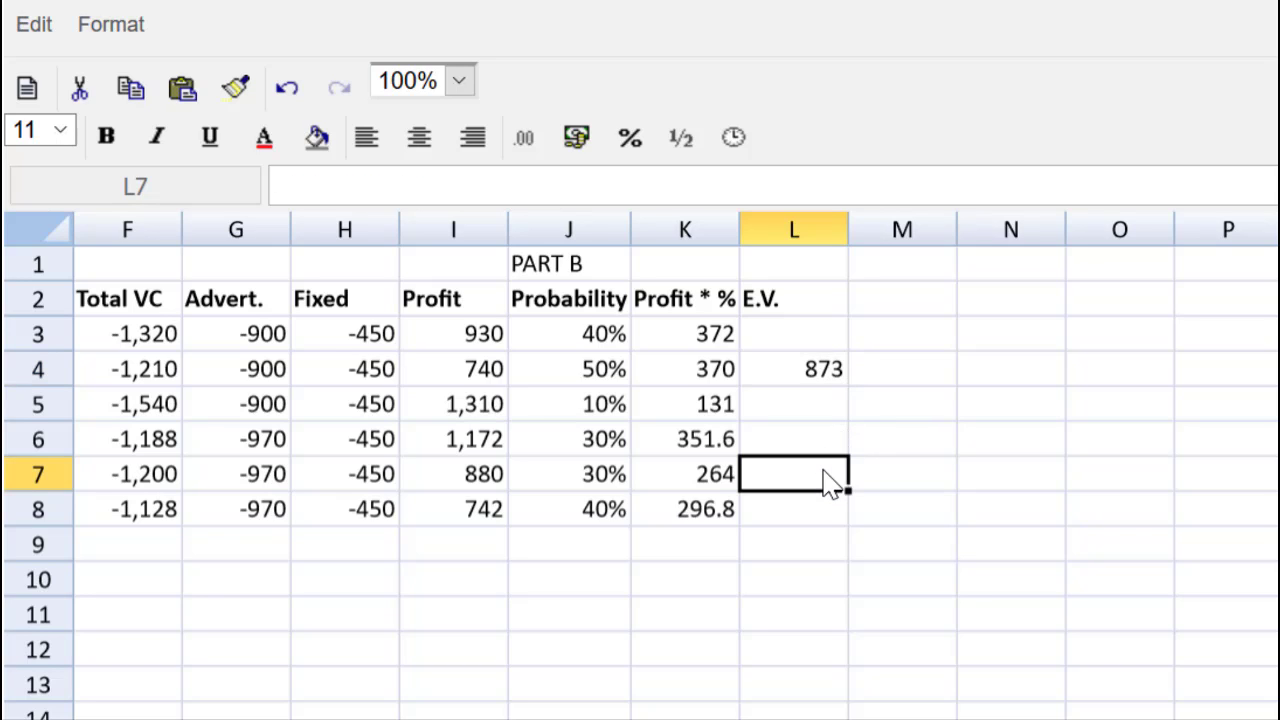
text(=SUM(K6:K8))
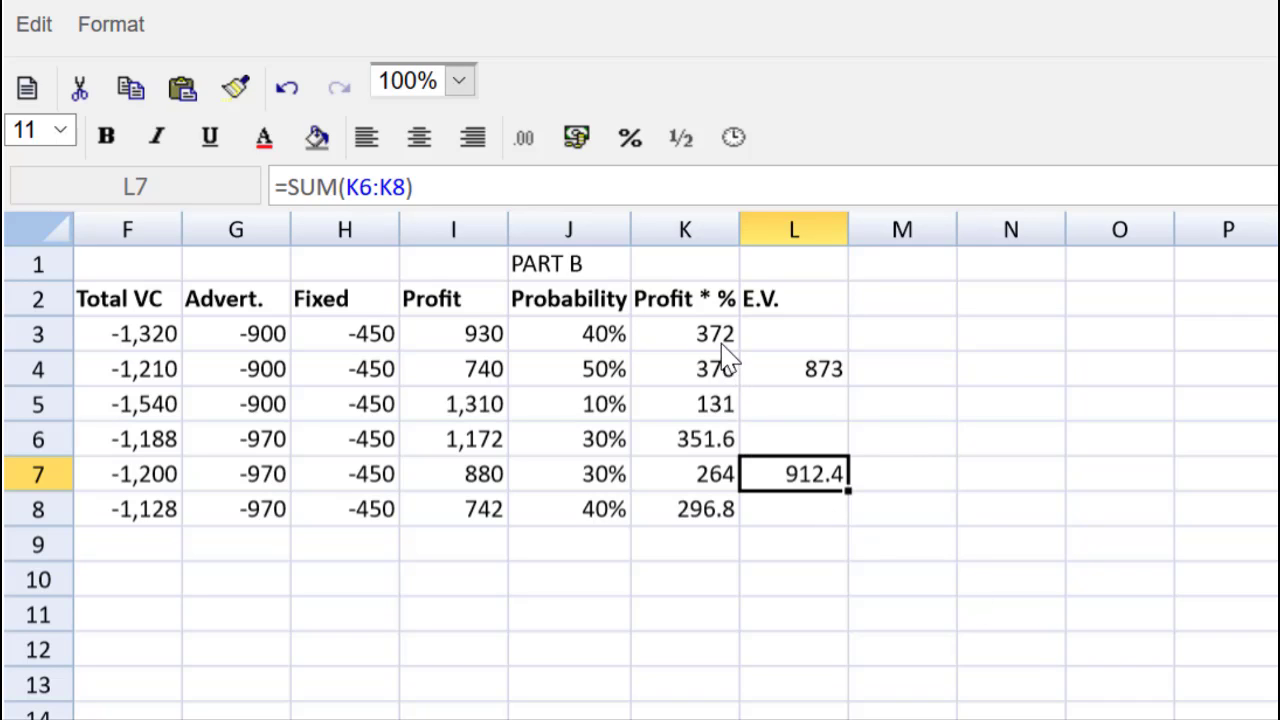
- Format K3:L8 with no decimals, so 351.6, 296.8 and 912.4 show as 352, 297 and 912
drag(730, 345, 791, 509)
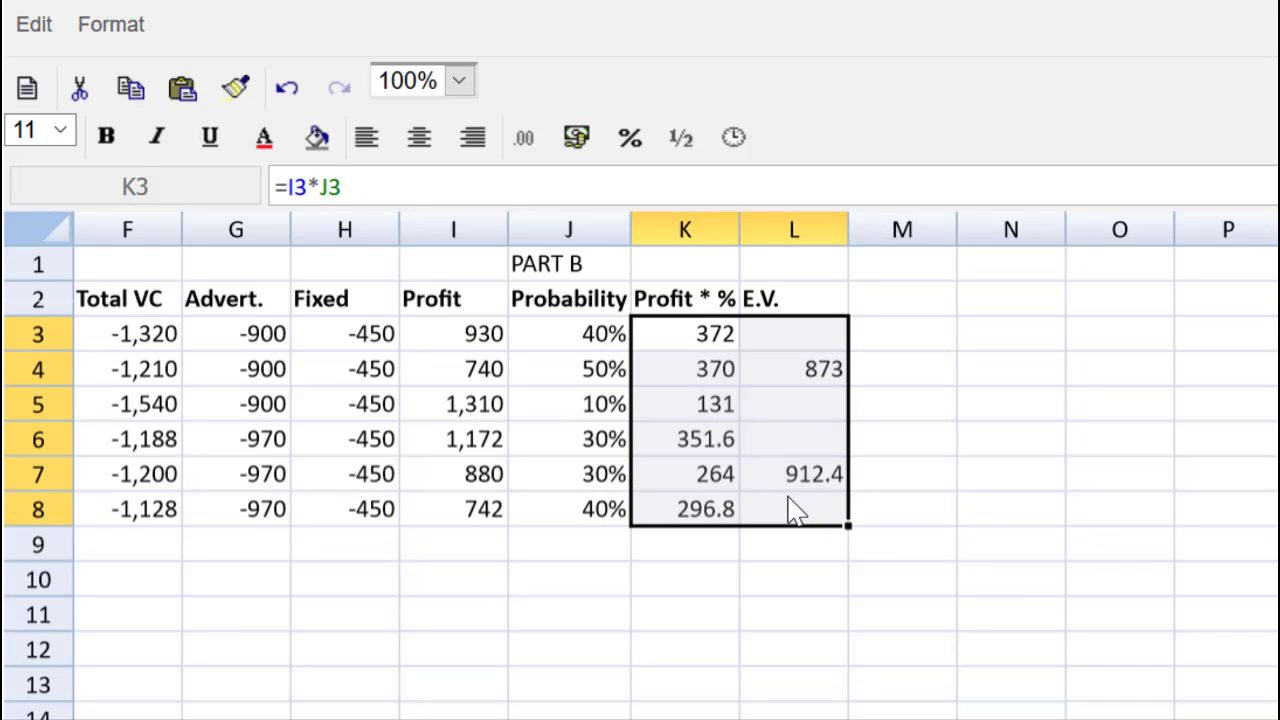
click(538, 150)
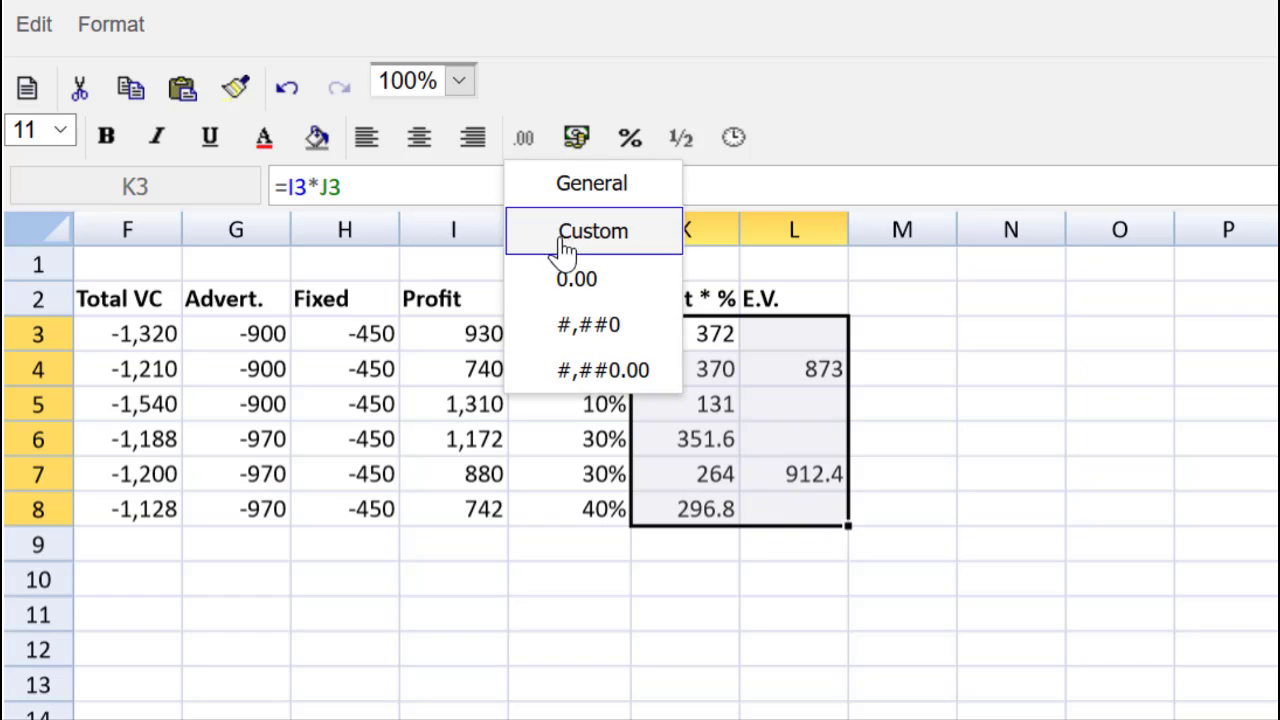
click(580, 322)
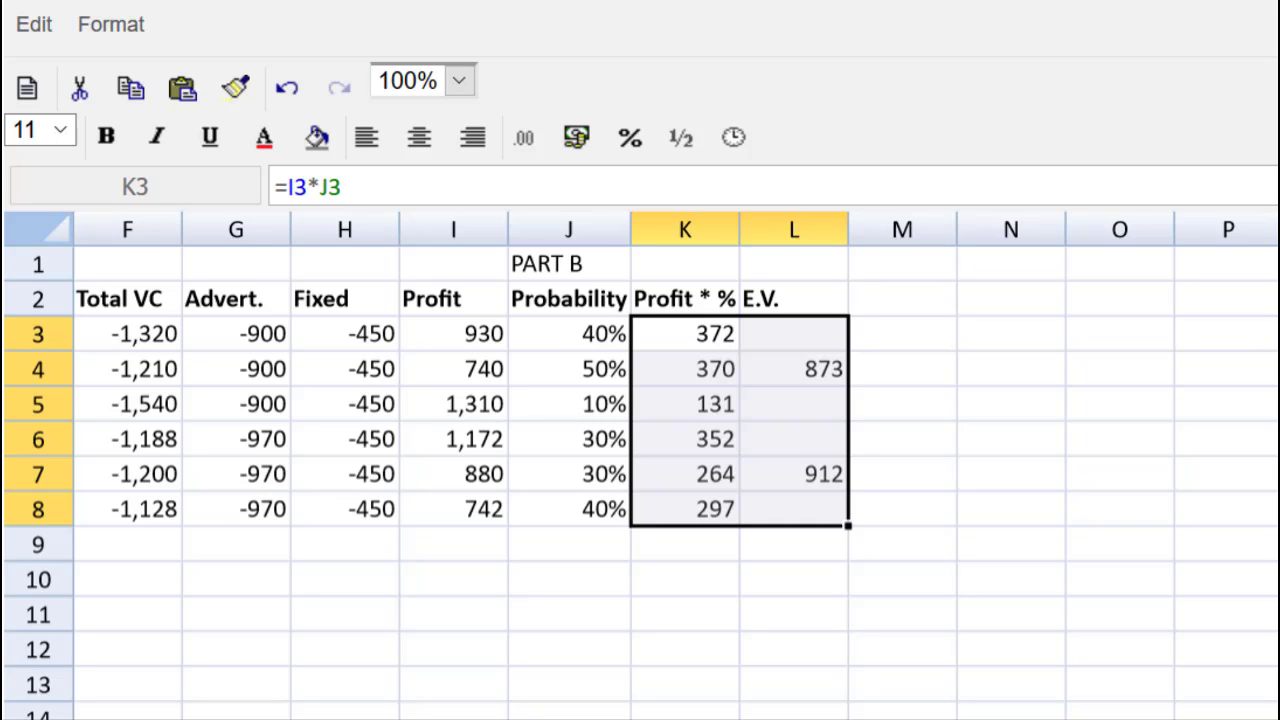
click(902, 369)
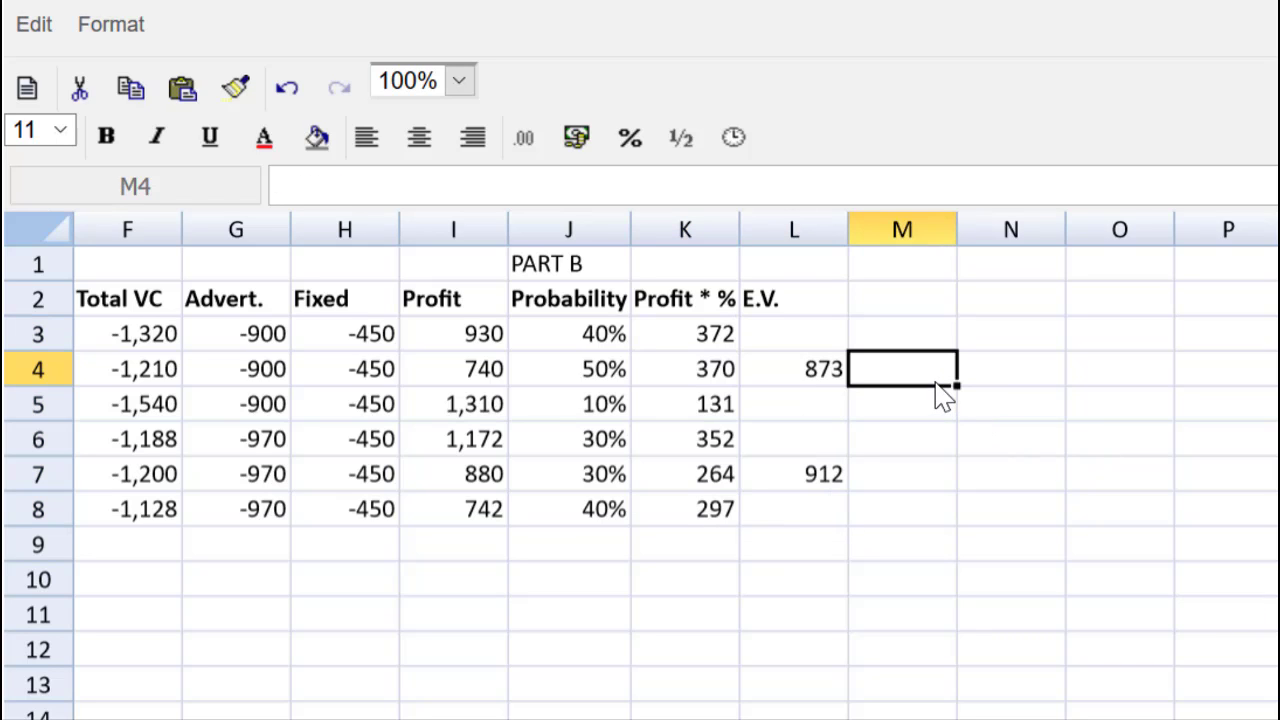
- Add the note 'for price of $30' in M4 beside the 873 expected value
text(for)
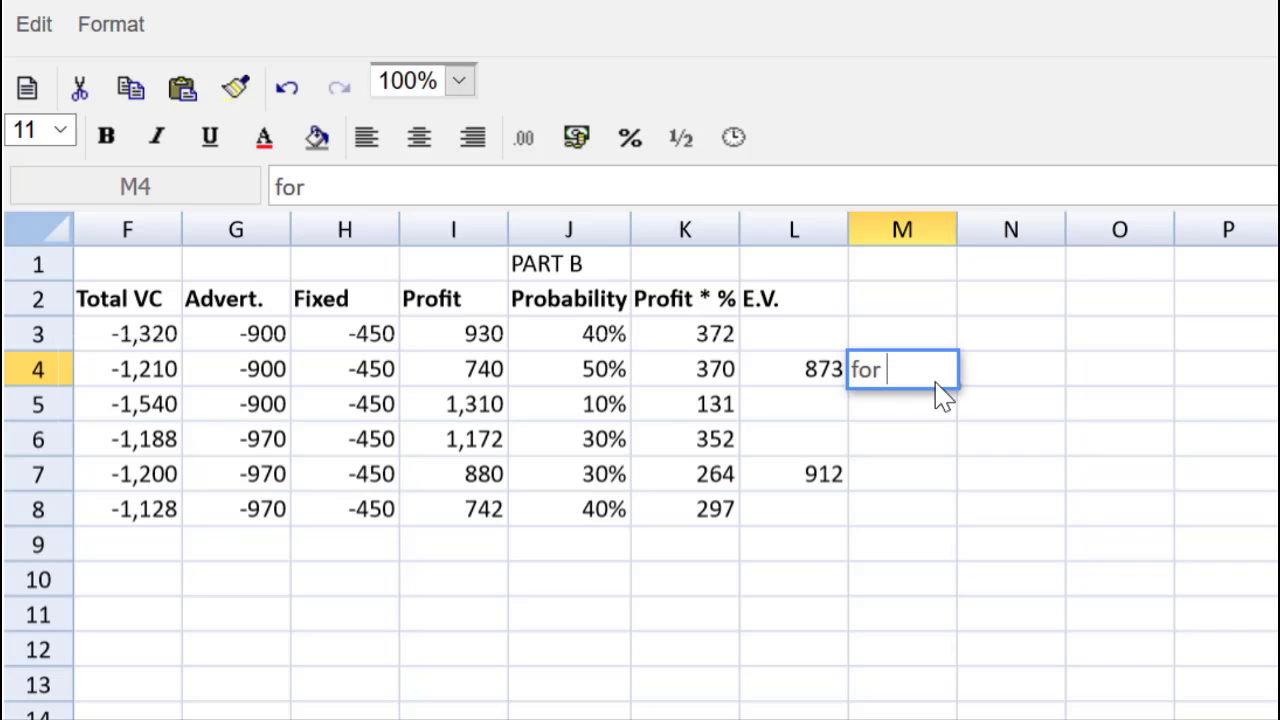
text( price of )
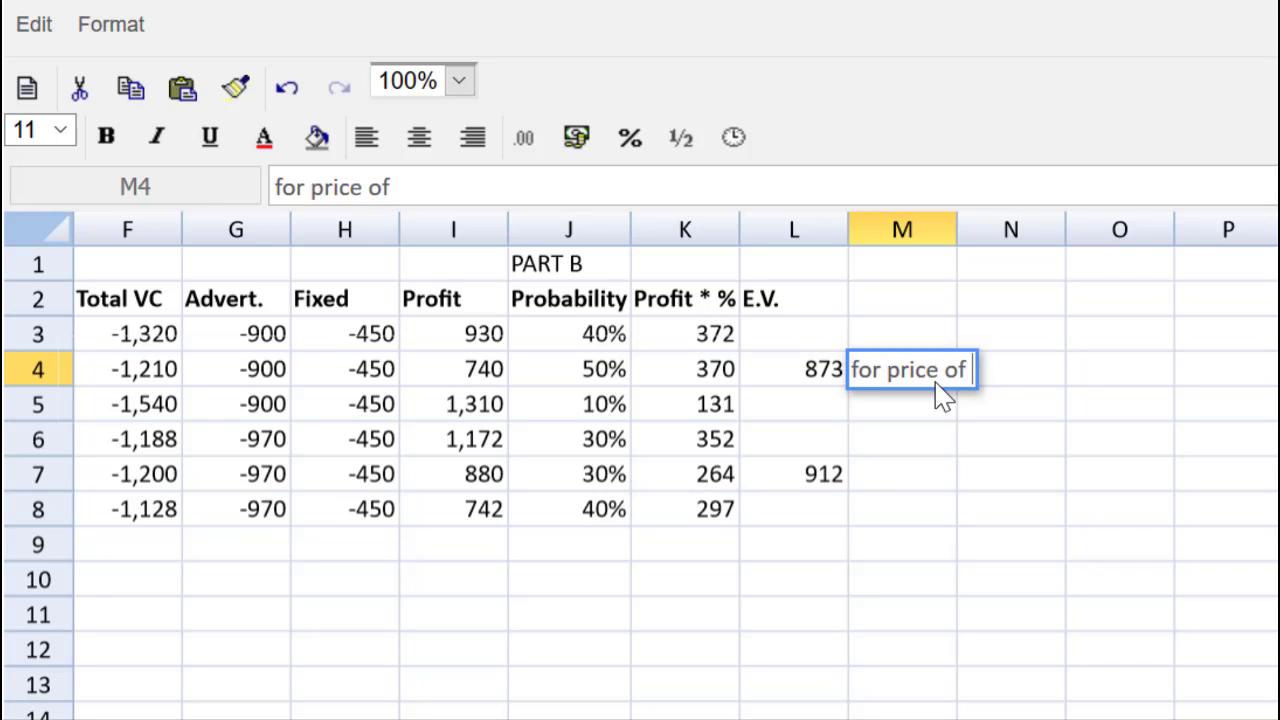
text(%30)
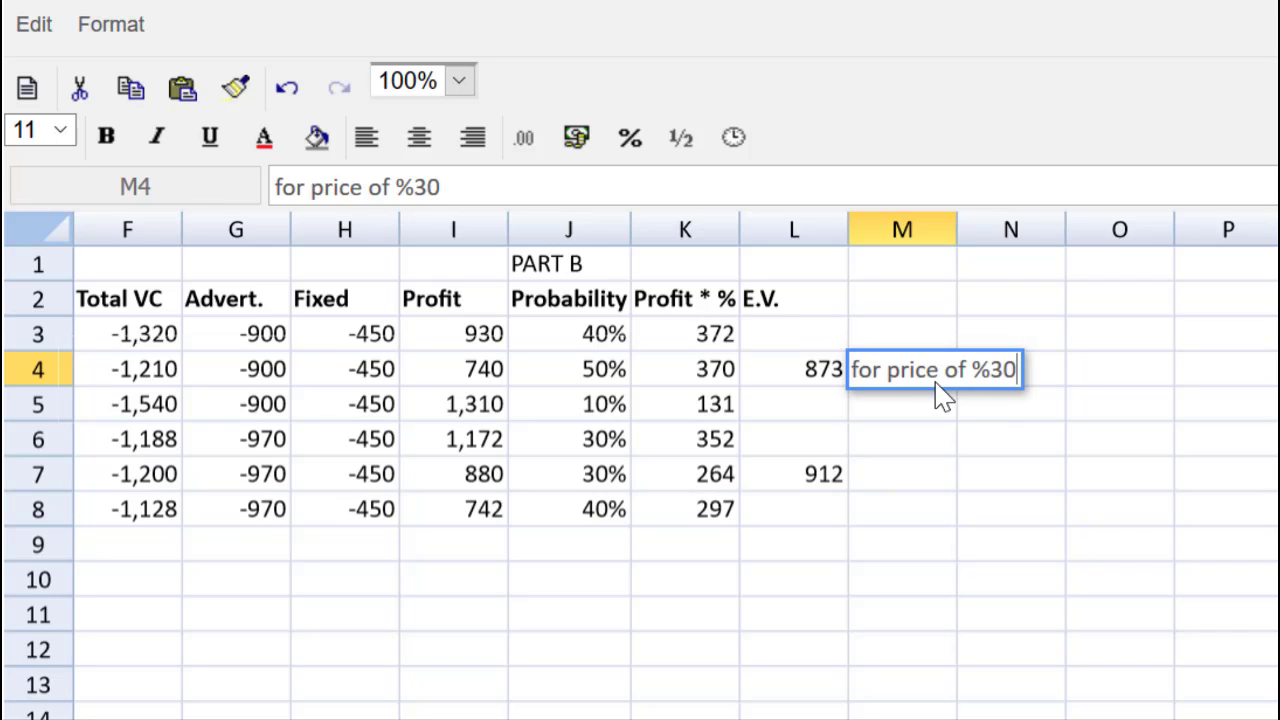
key(BackSpace)
key(BackSpace)
key(BackSpace)
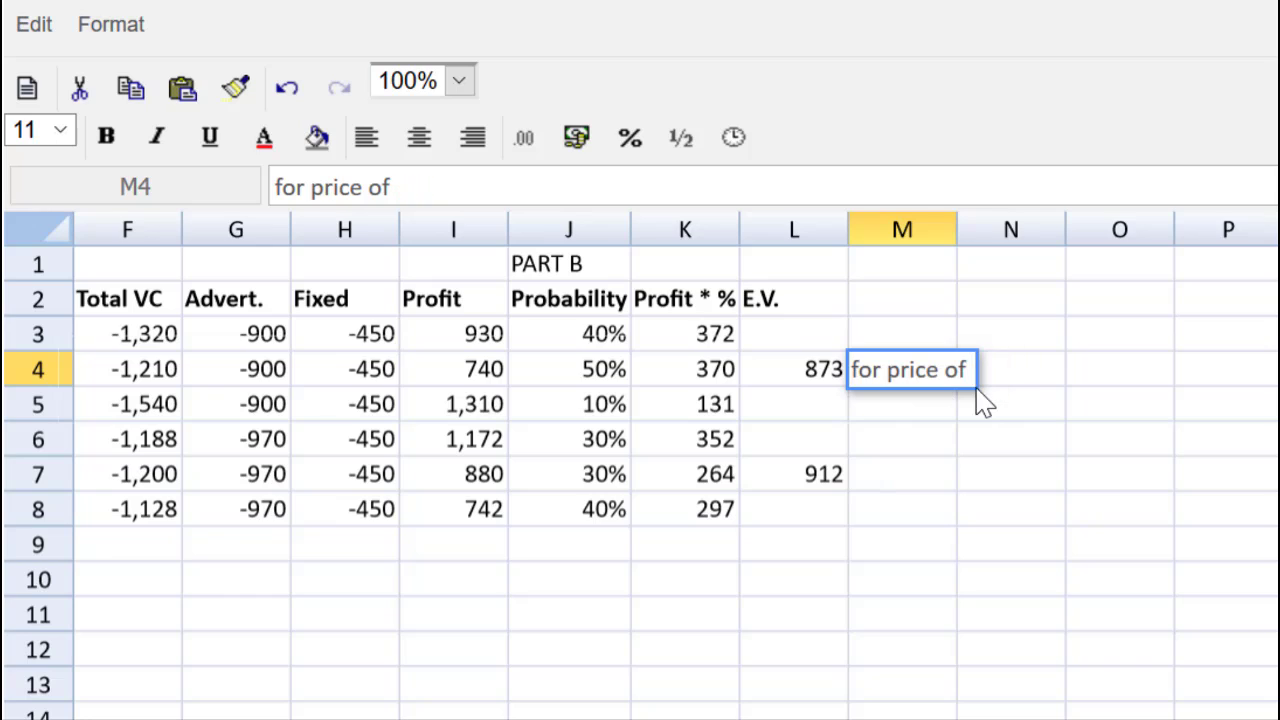
text($30)
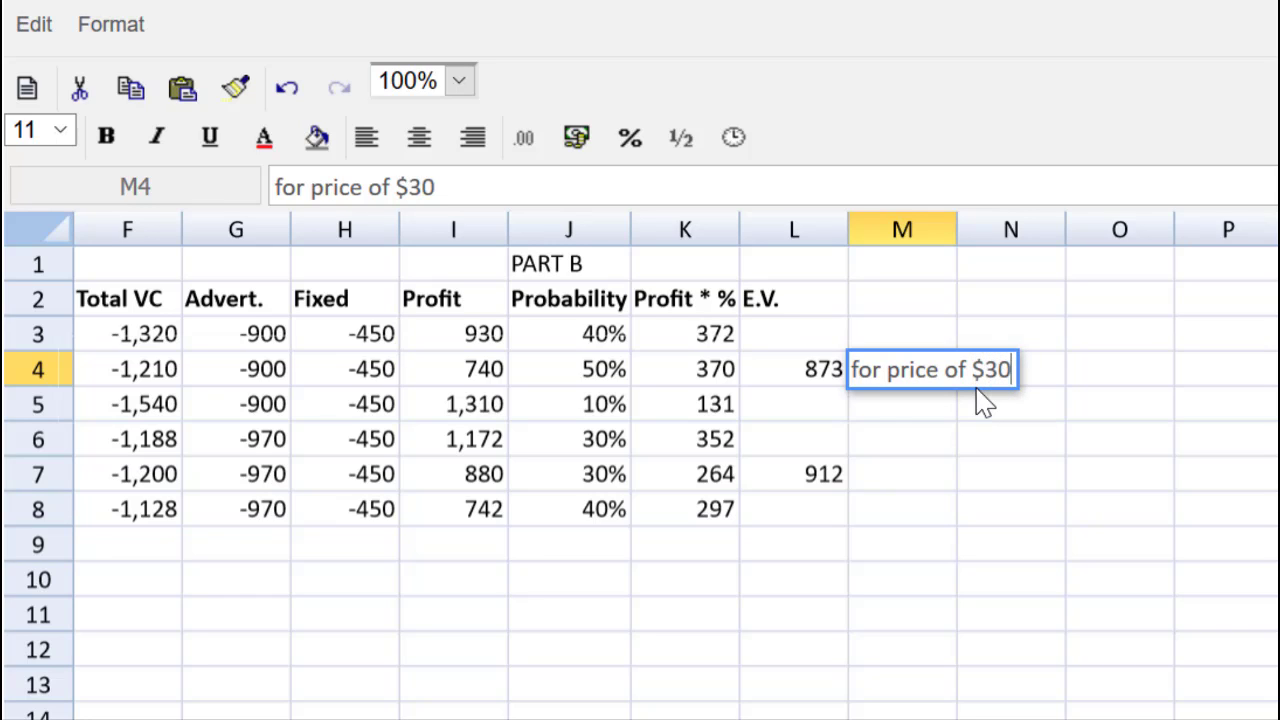
click(877, 469)
- Copy the M4 note into M7 and change it to 'for price of $35'
click(927, 385)
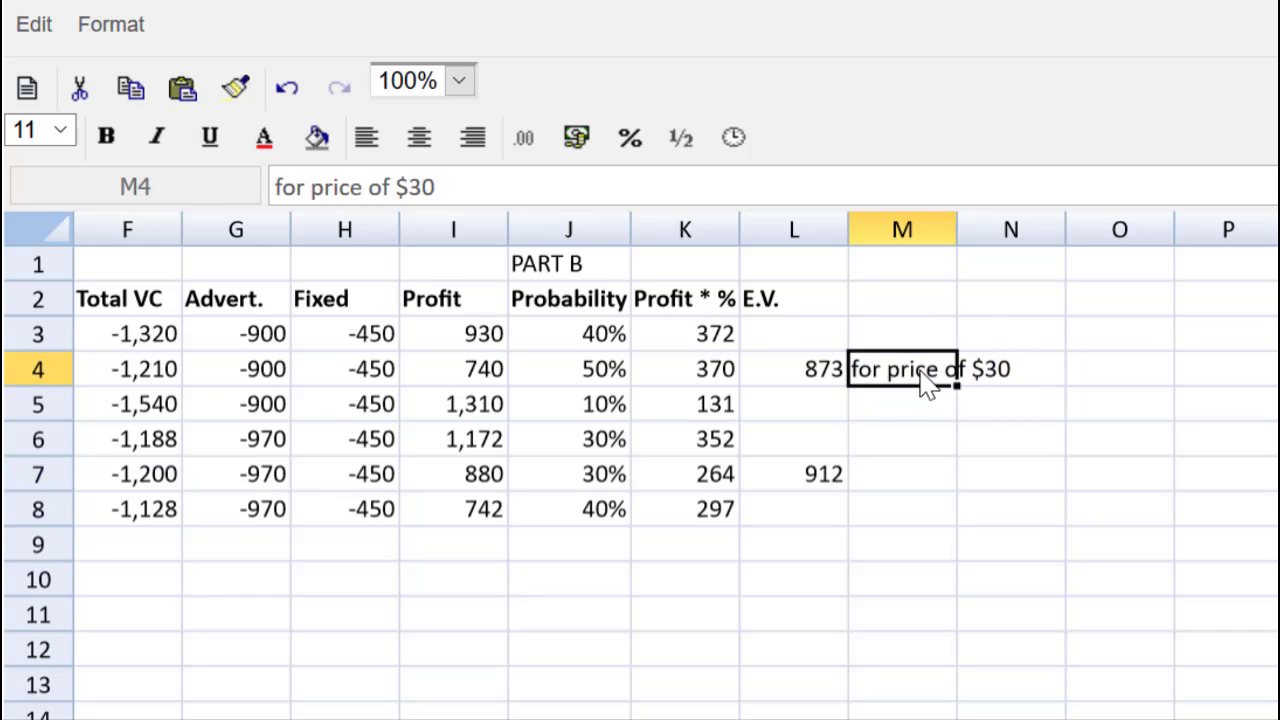
click(922, 475)
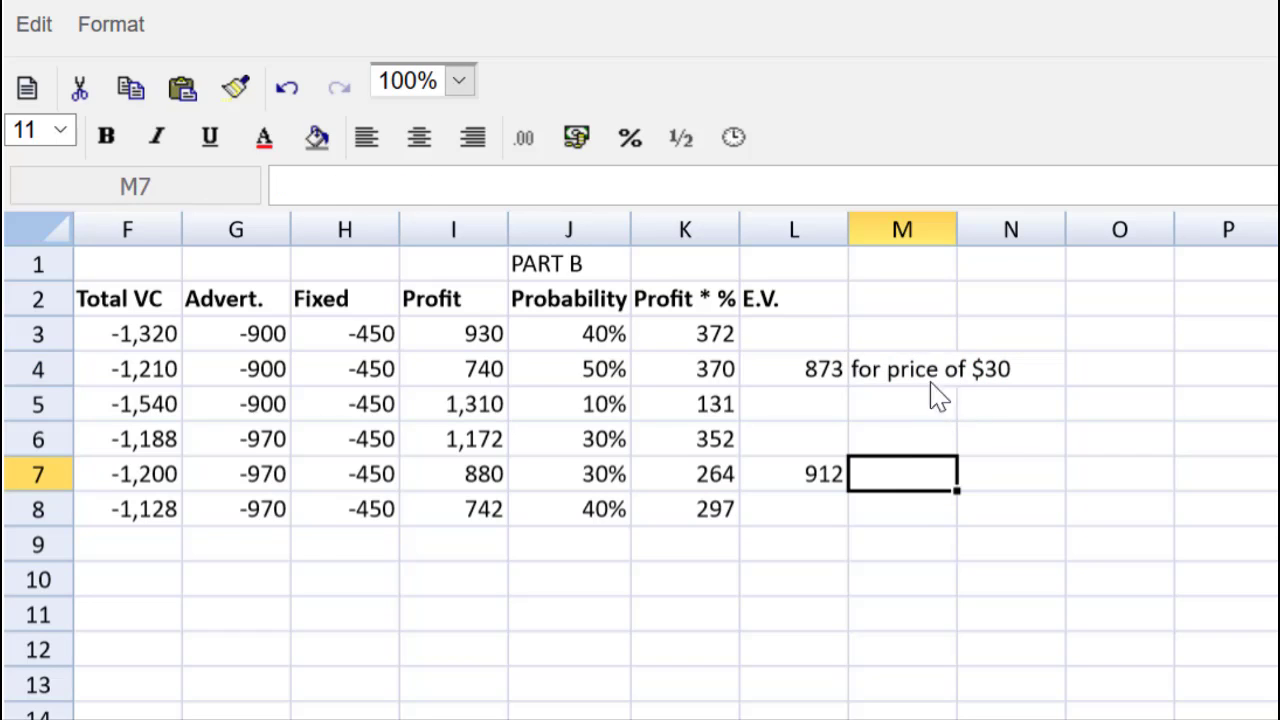
click(905, 372)
click(910, 478)
text(for price of $30)
click(1017, 487)
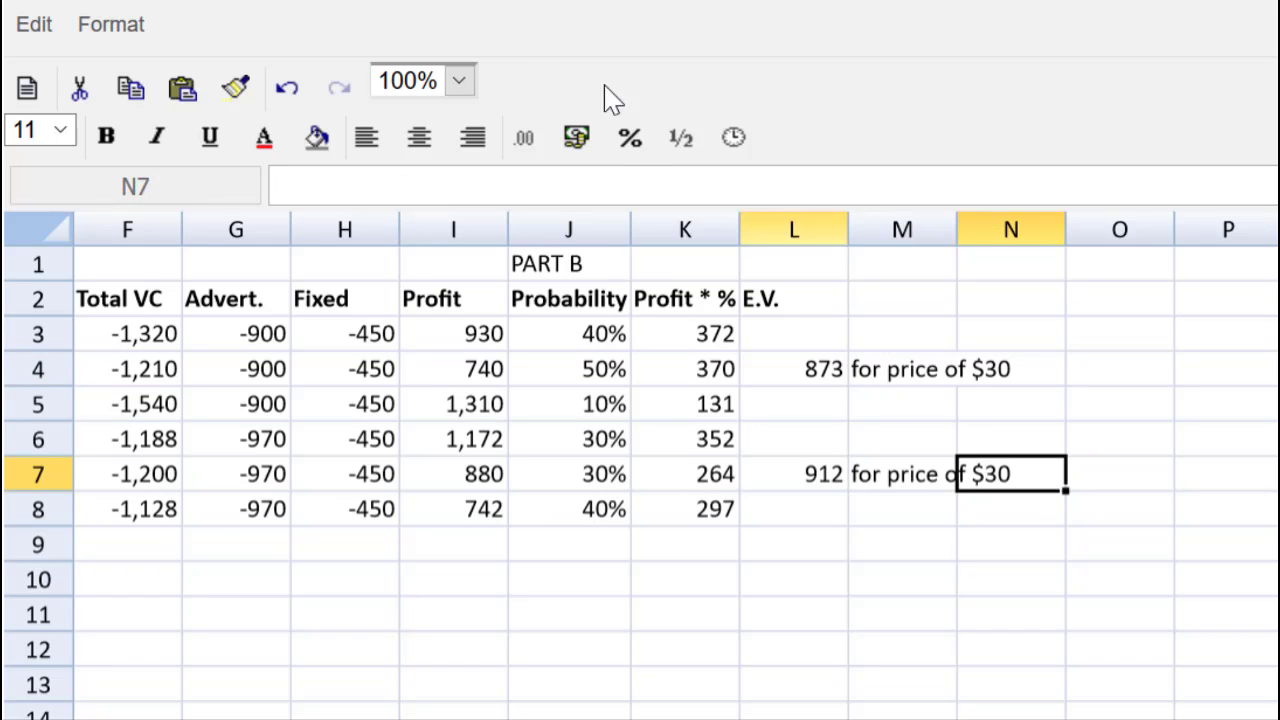
click(836, 488)
click(891, 486)
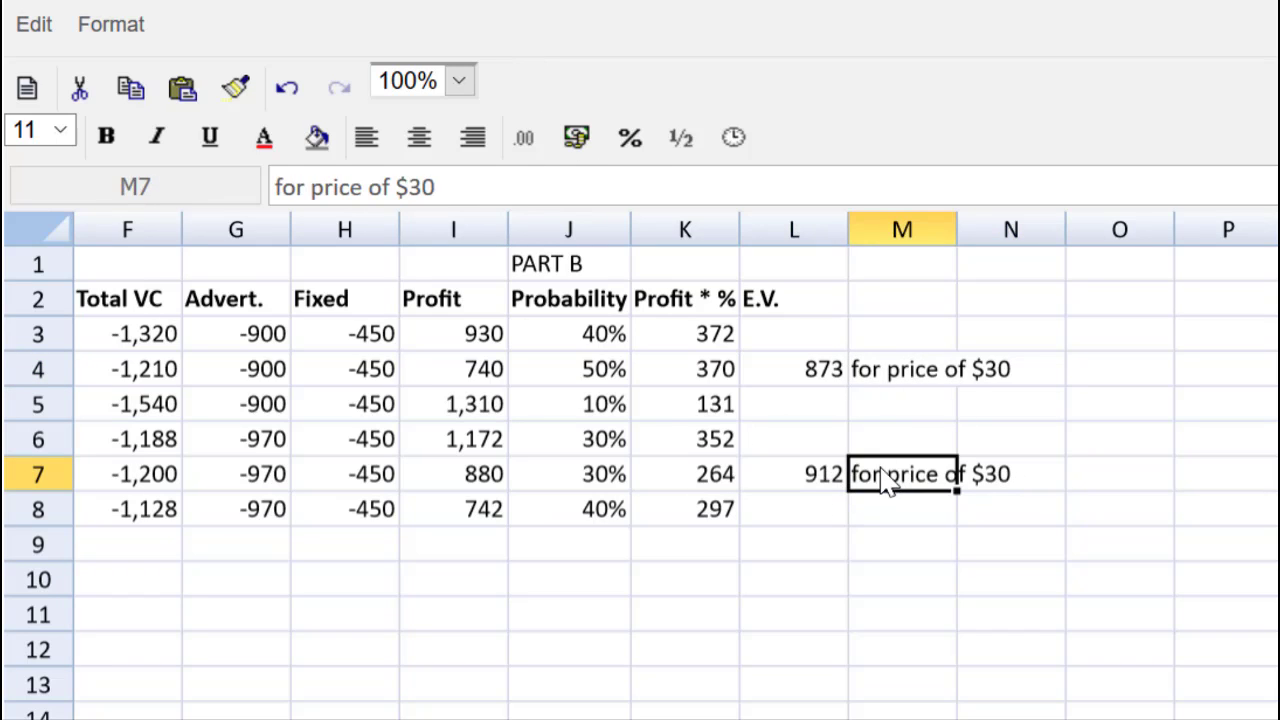
click(553, 198)
key(BackSpace)
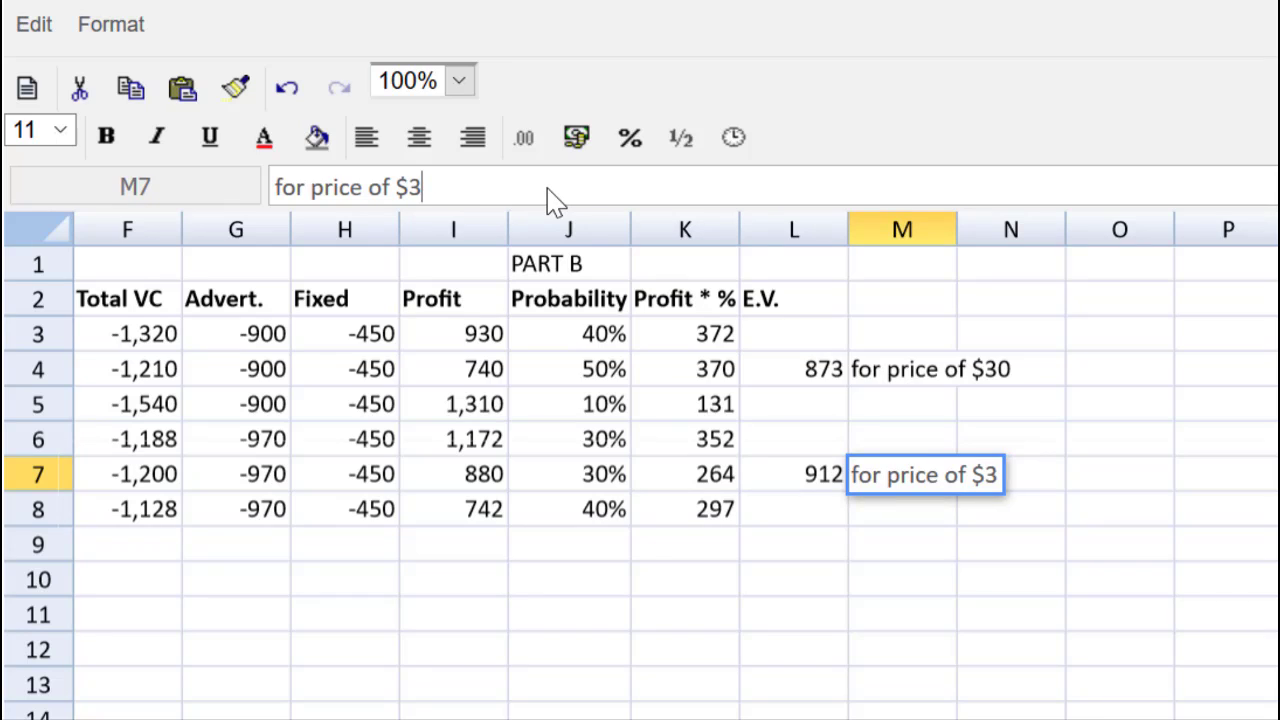
text(5)
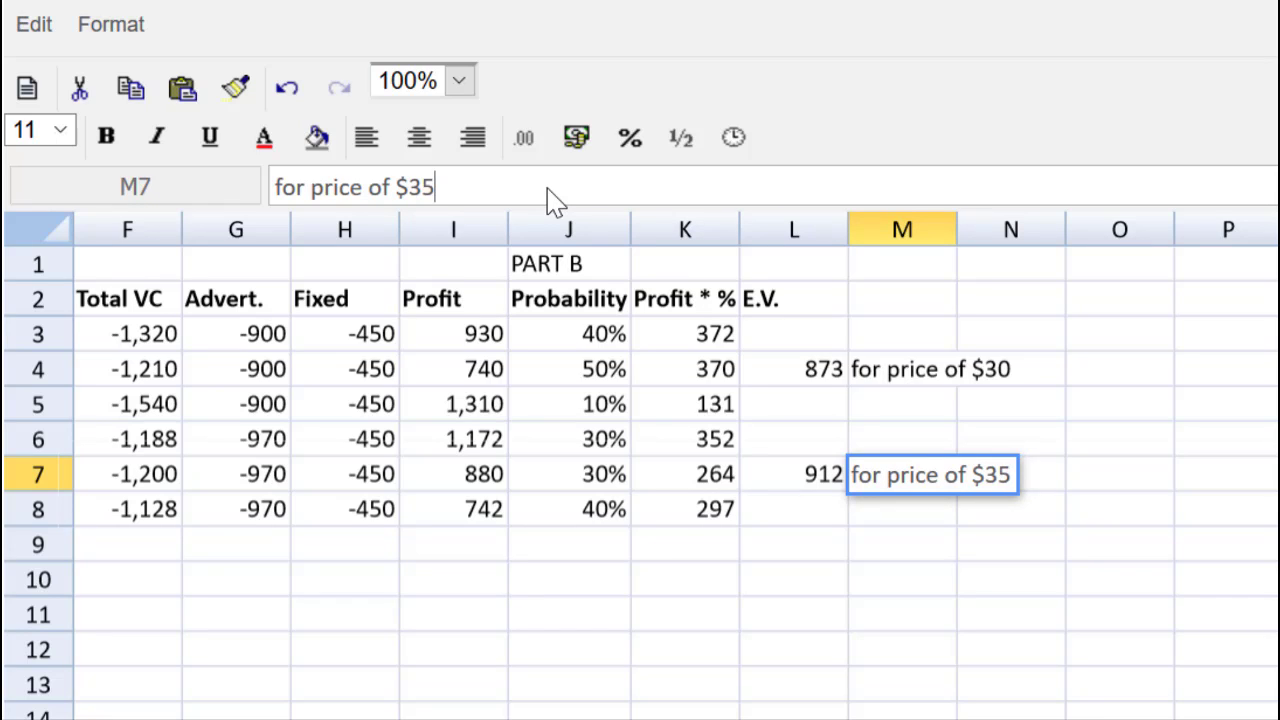
- Confirm the M7 label, then write 'Price of $35 has the highest EV, therefore I recommend this option.' in G10
click(312, 588)
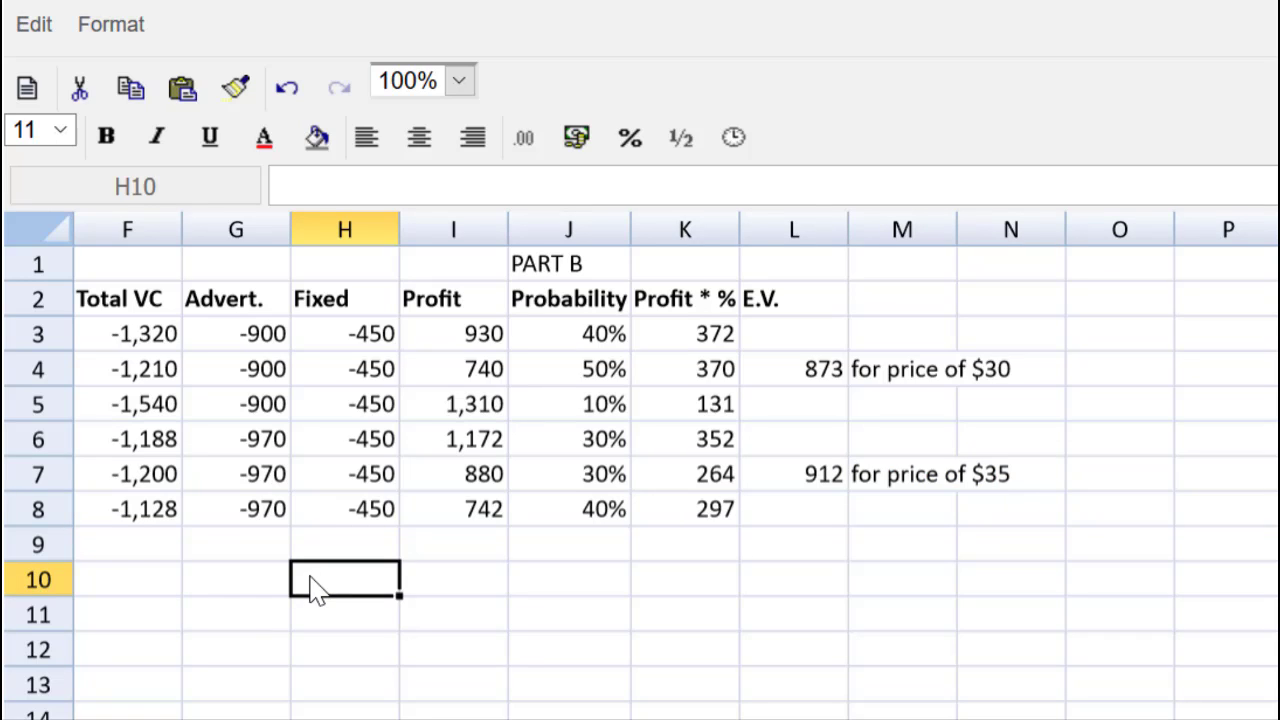
double_click(231, 594)
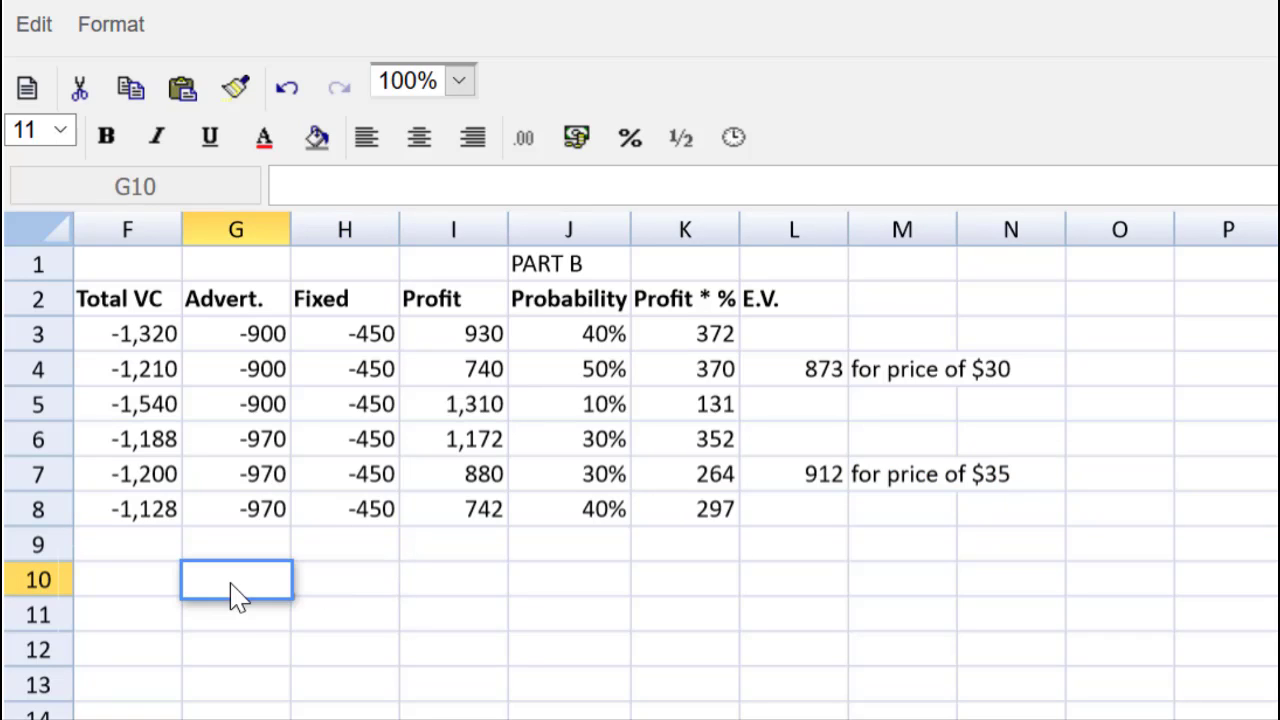
text(Price of )
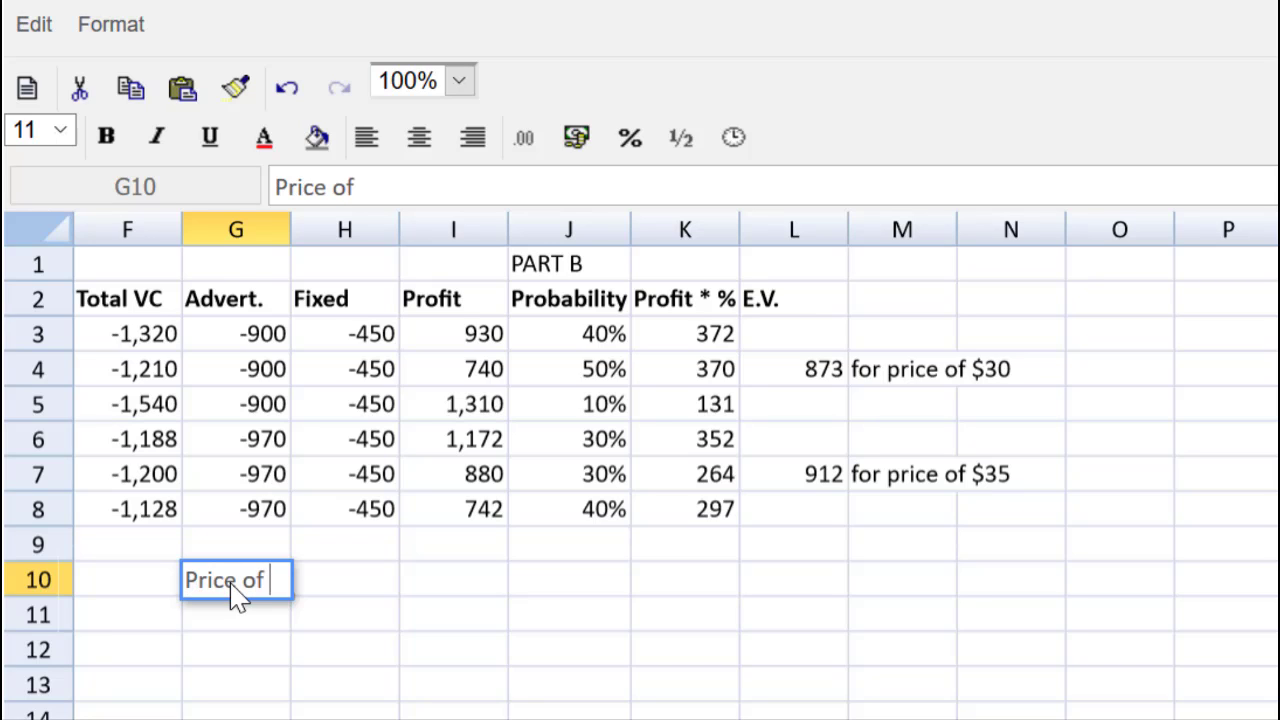
text($35 has)
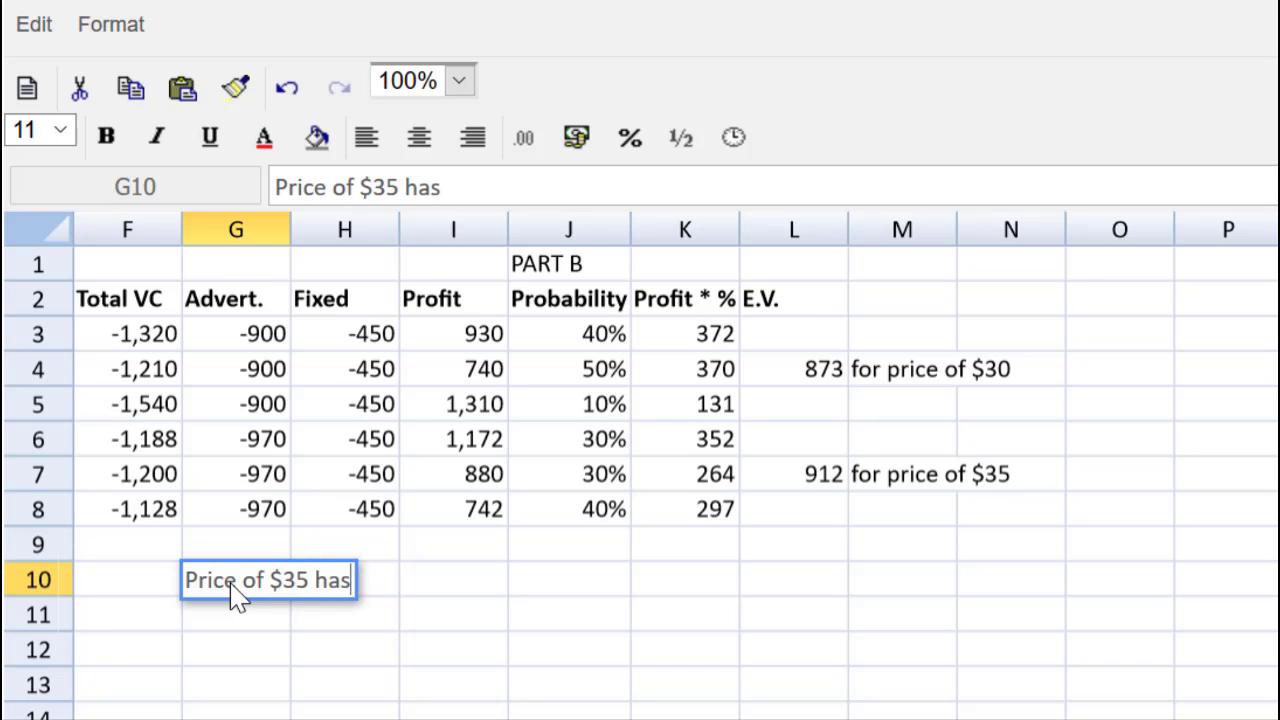
text( the h)
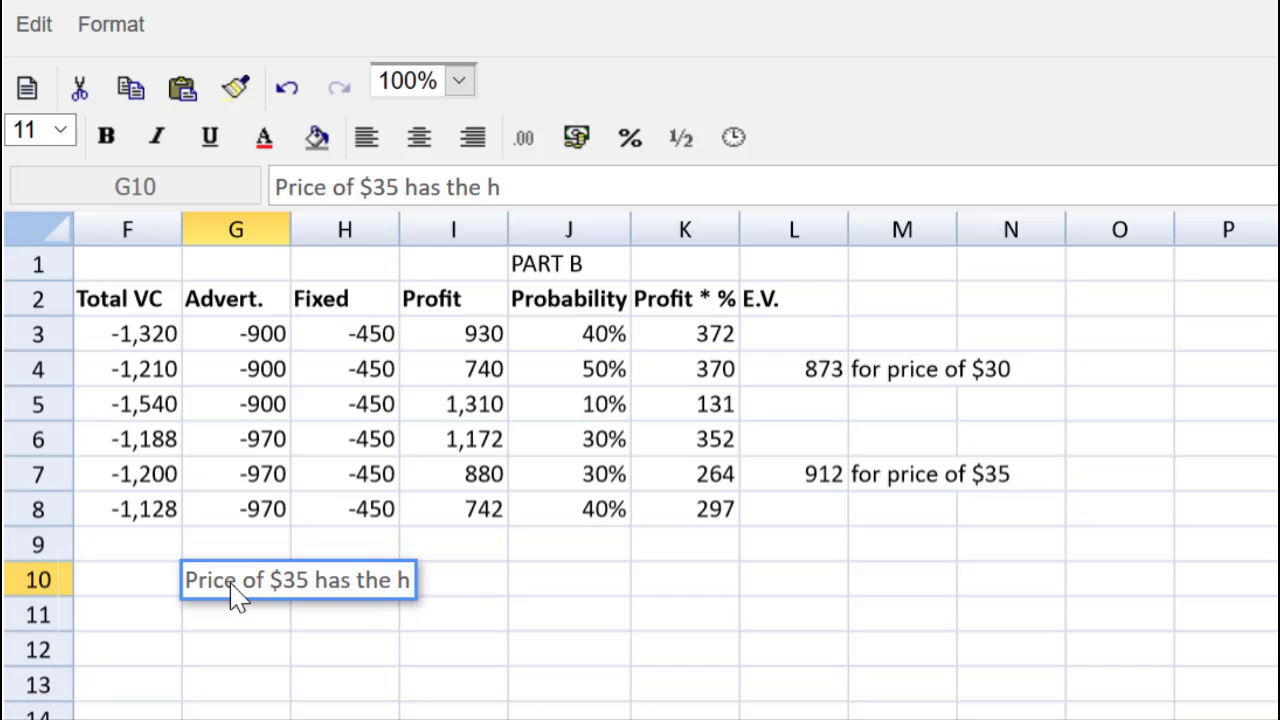
text(ighest )
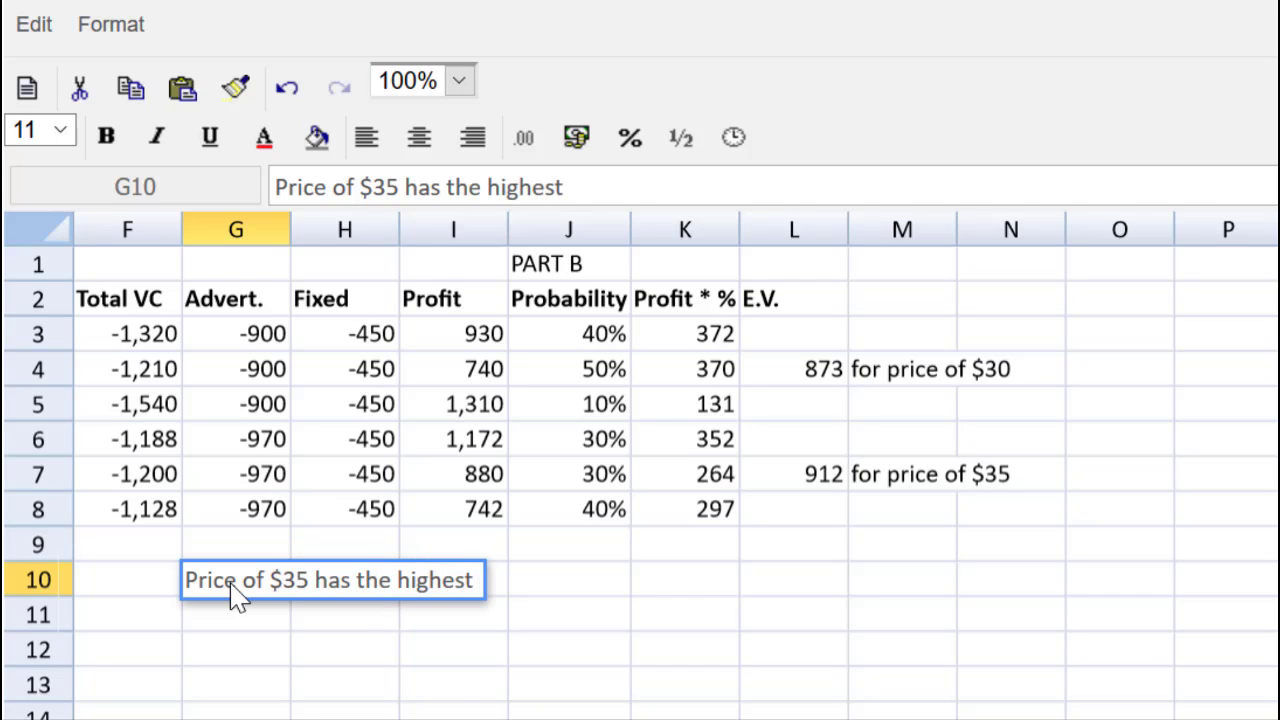
text(EV,)
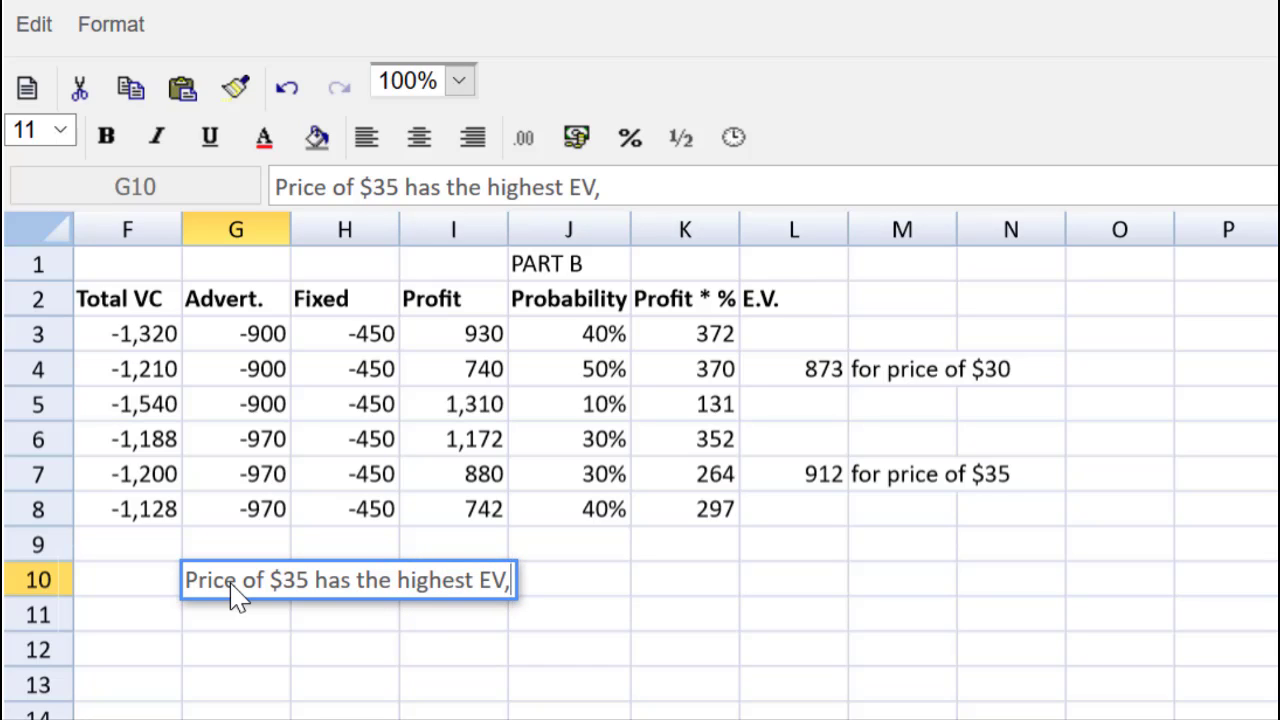
text( therefo)
key(BackSpace)
text(fo)
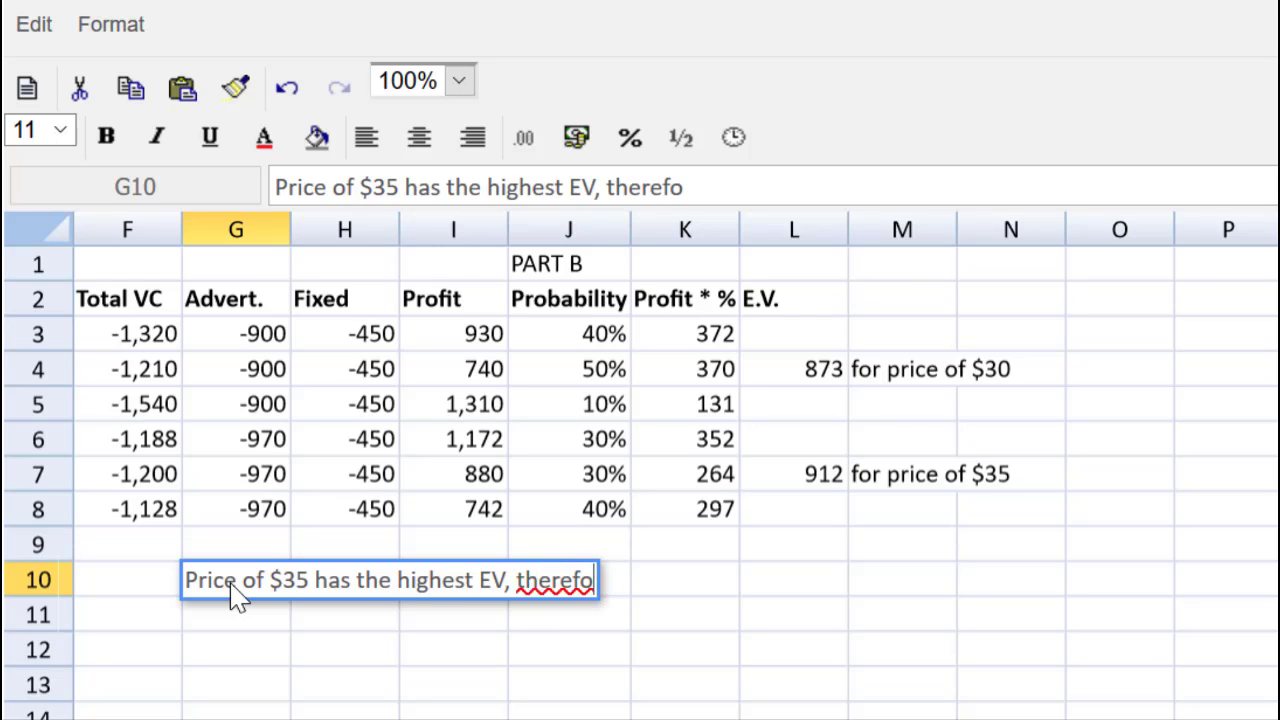
text(re I recoo)
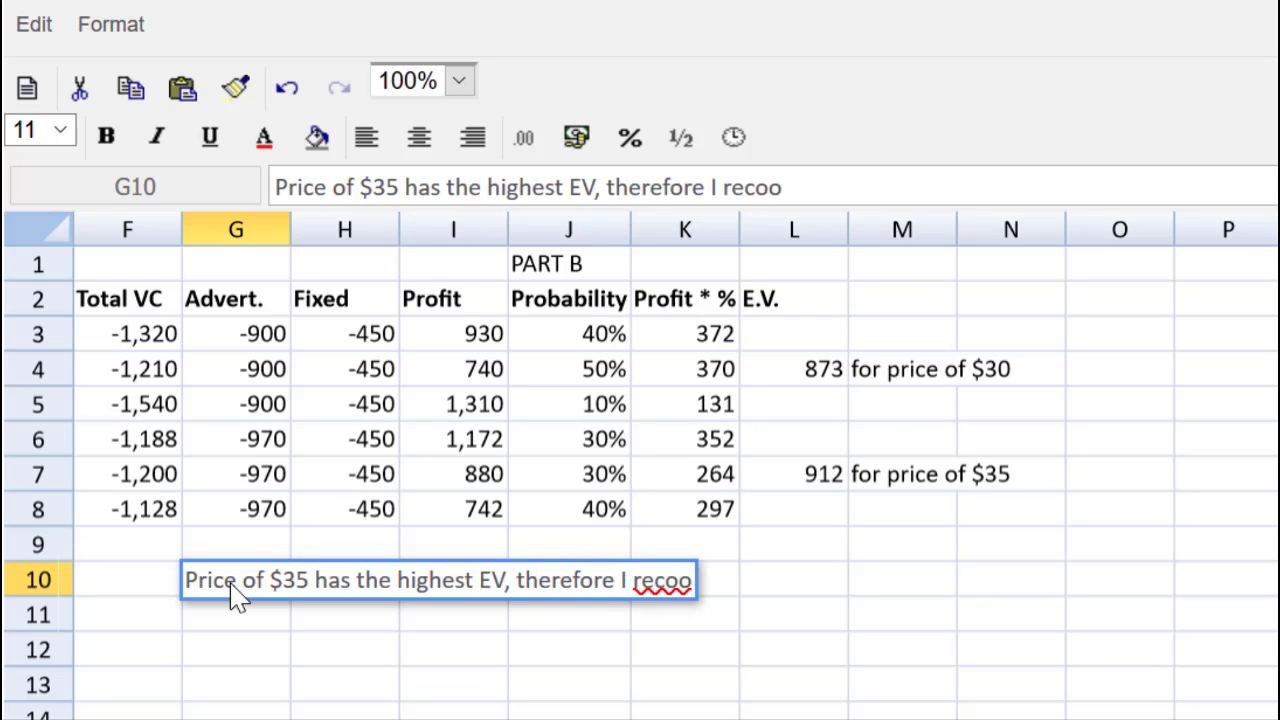
key(BackSpace)
text(mmend th)
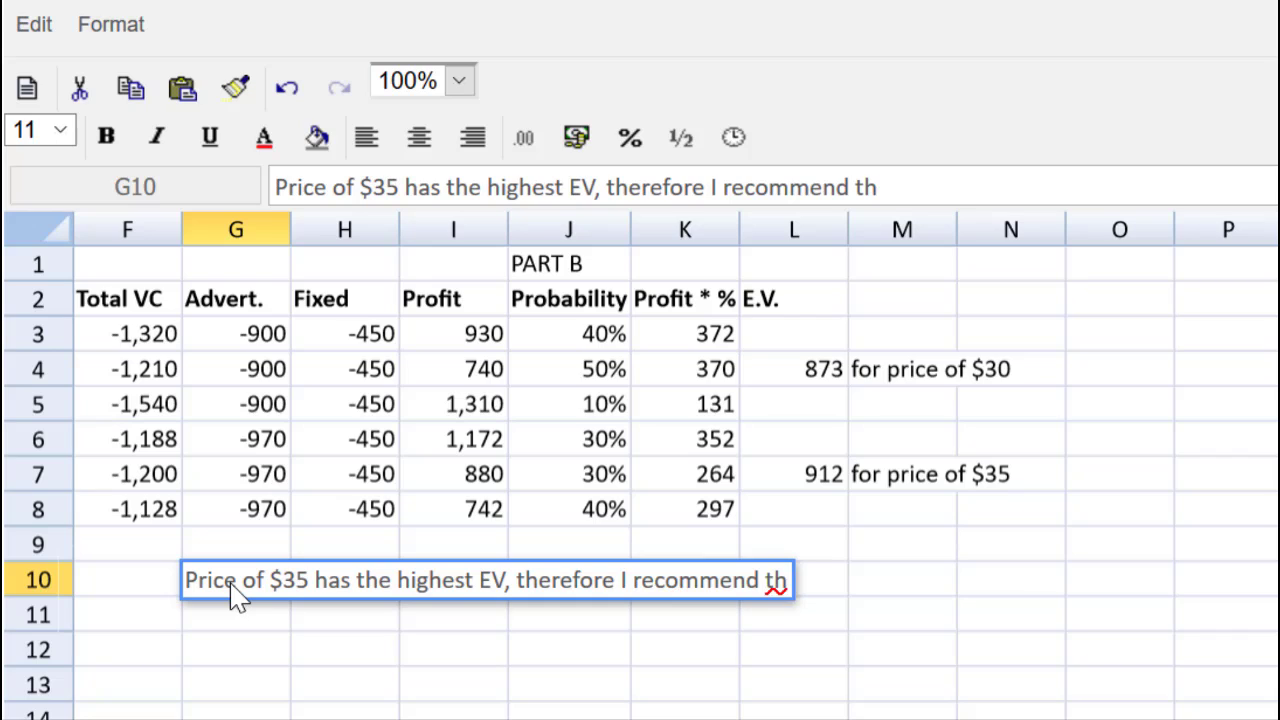
text(is optio)
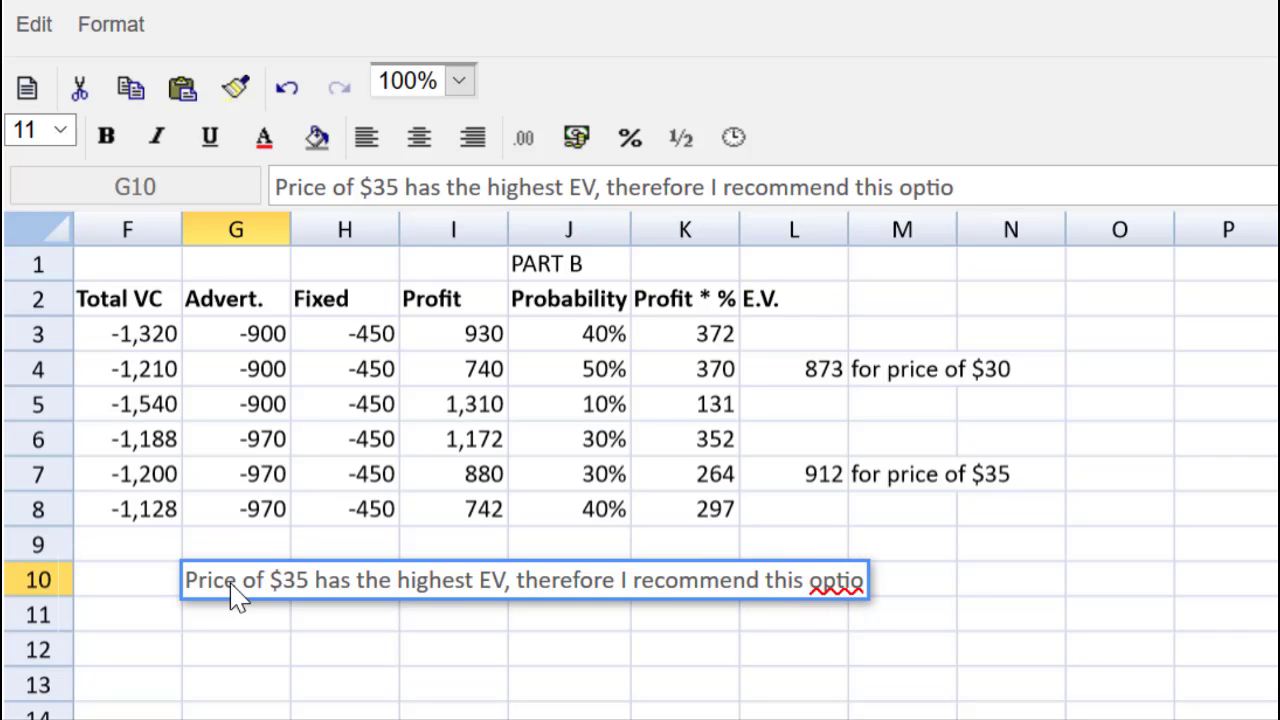
text(n.)
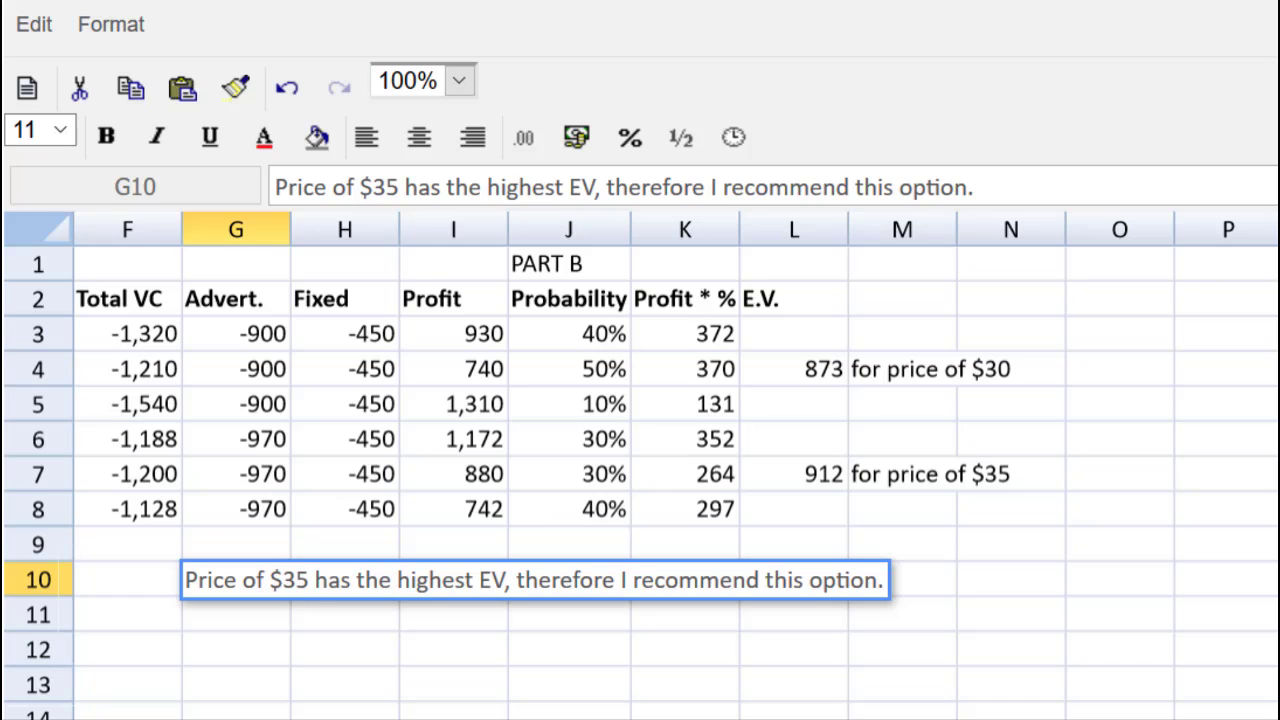
- Make the PART A heading in A1 and PART B heading in J1 bold
scroll(640, 450, left, 5)
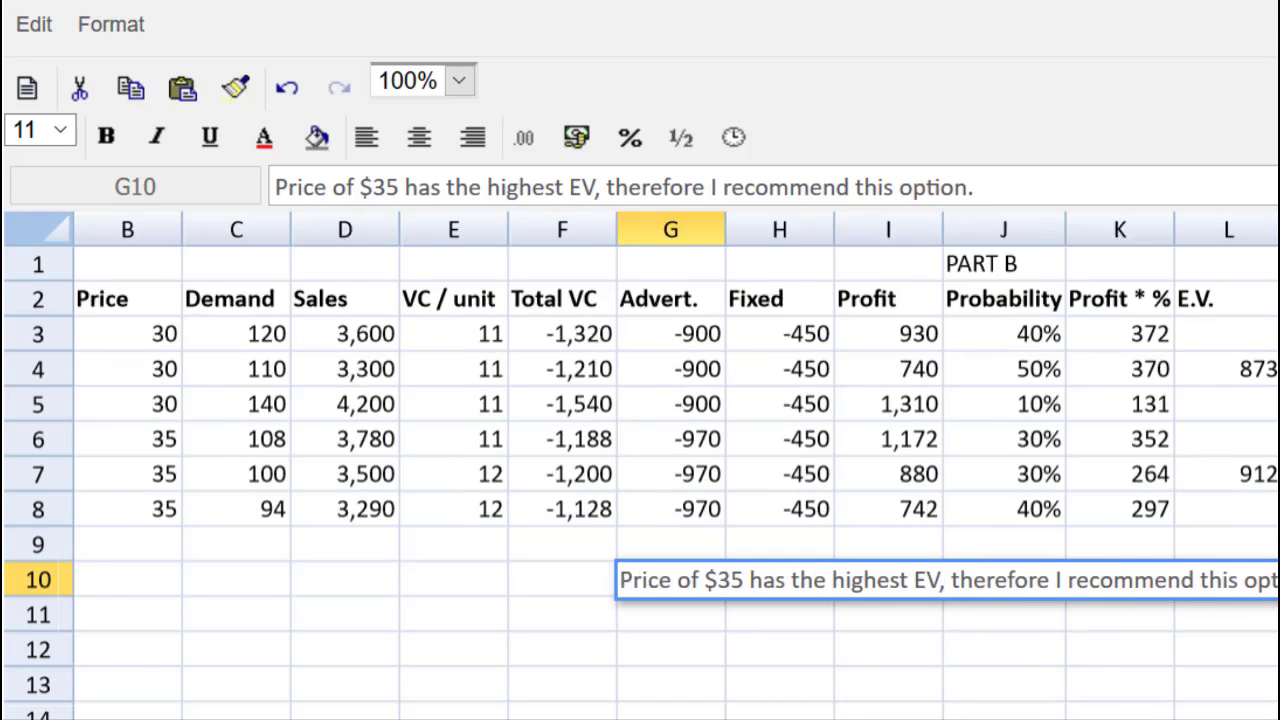
click(112, 276)
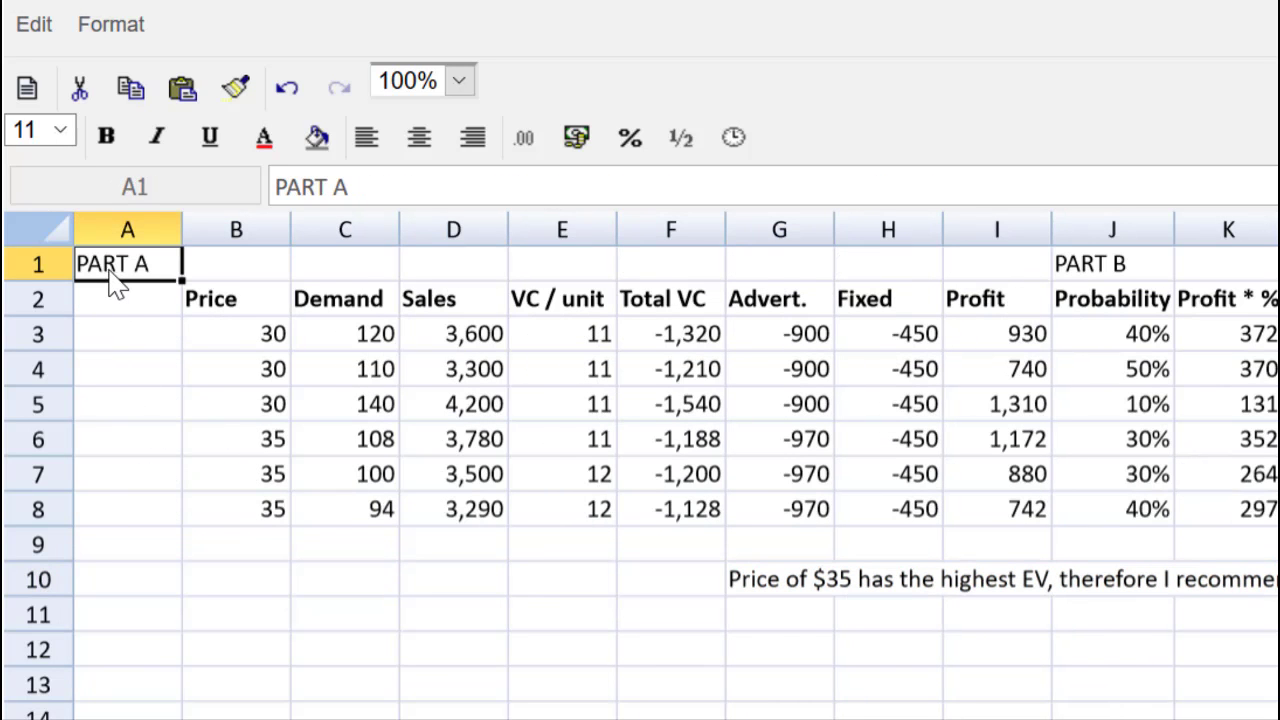
key(ctrl+b)
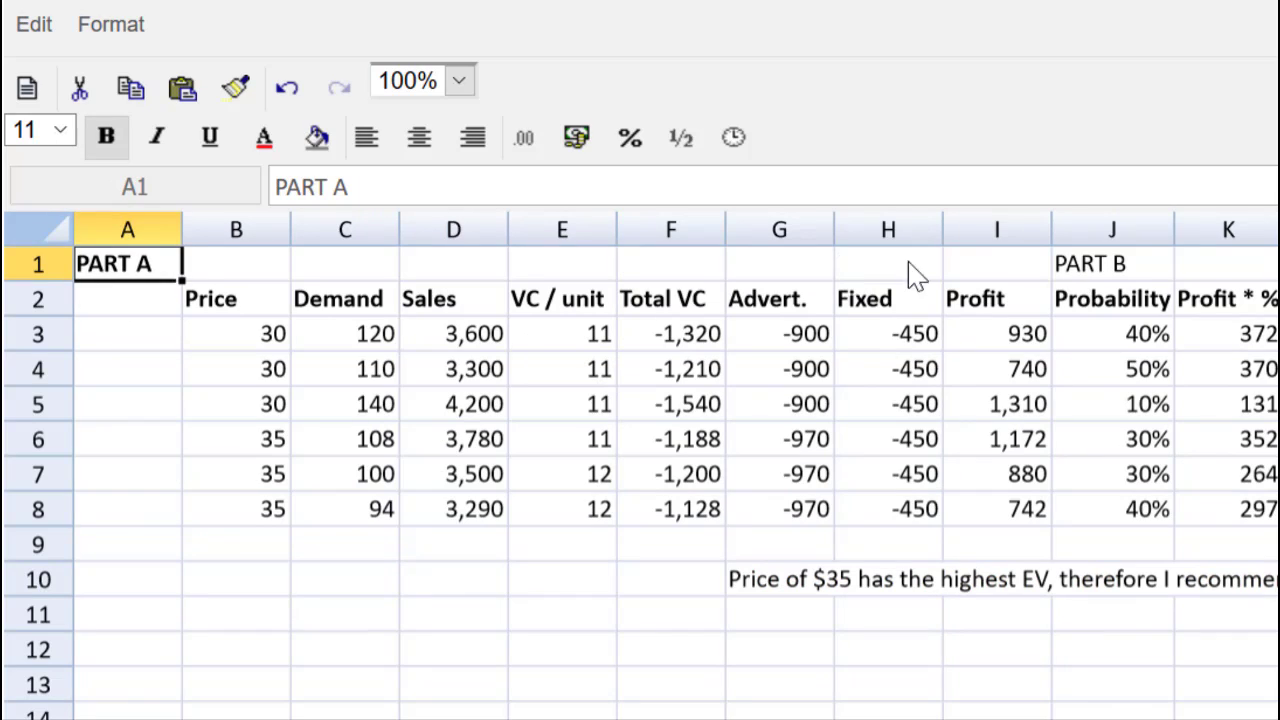
click(1118, 278)
key(ctrl+b)
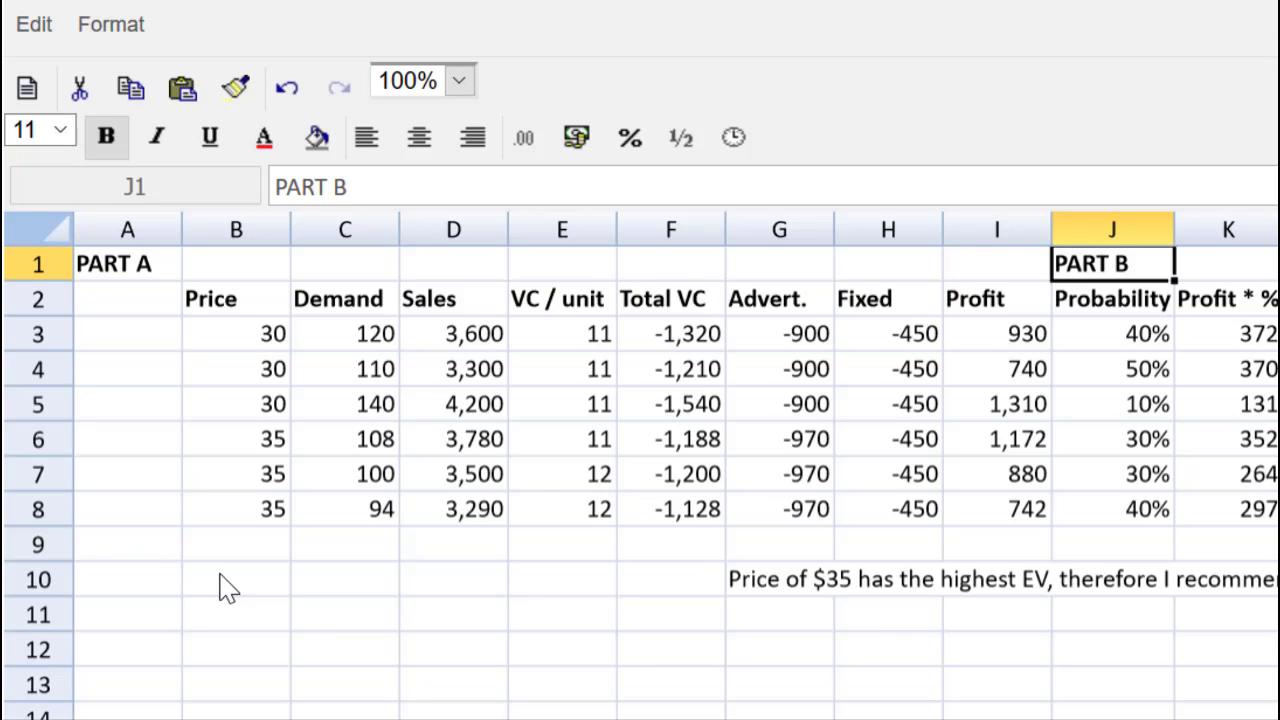
- Add a bold 'Part C' heading in cell A11
click(113, 618)
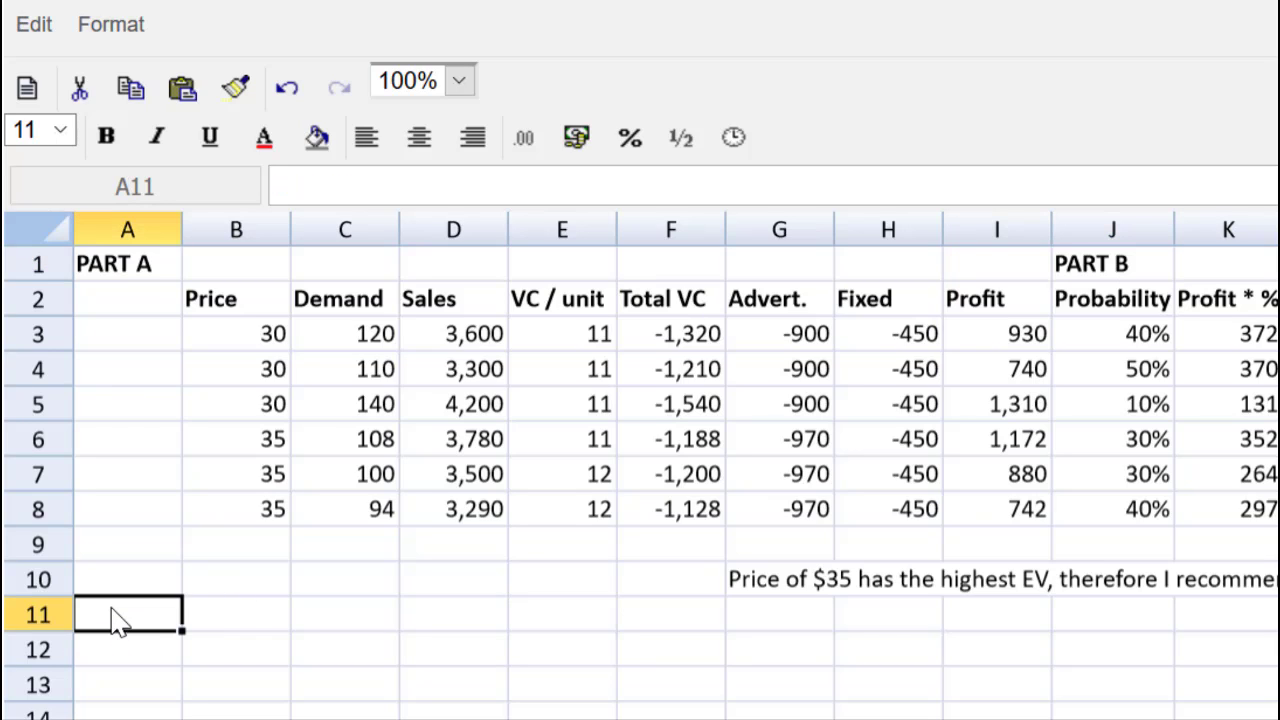
text(Par)
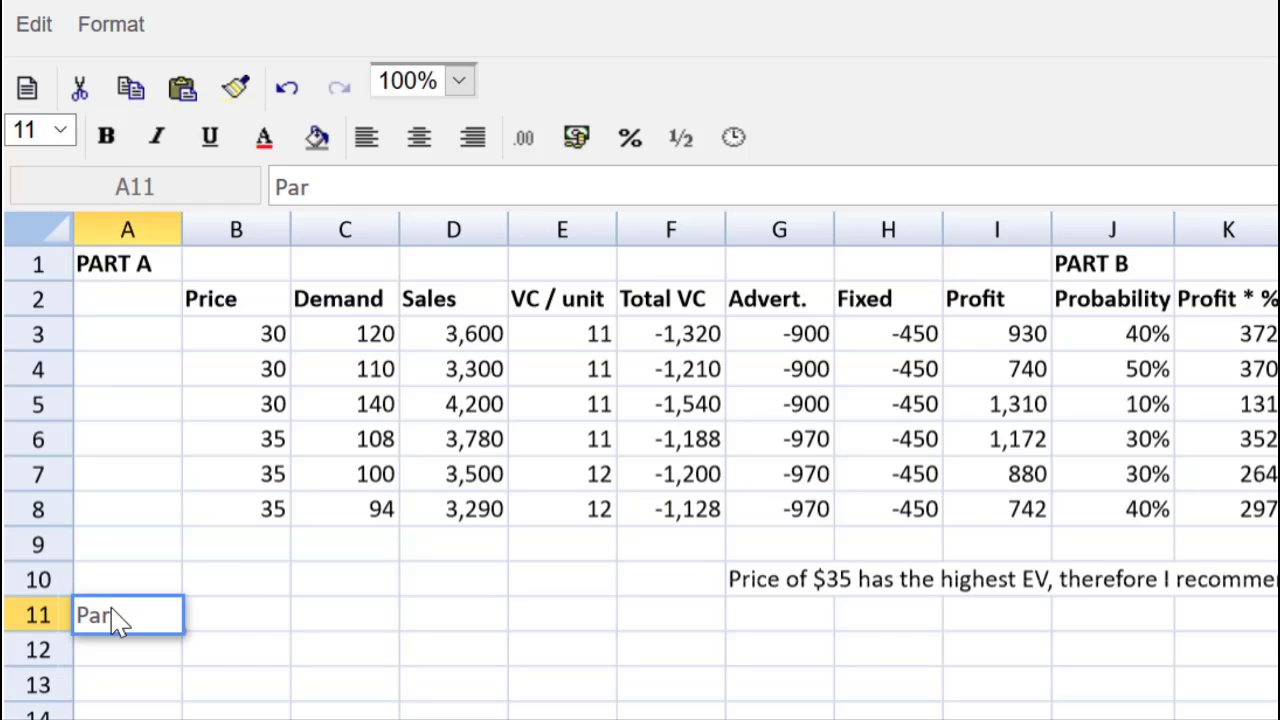
text(t C)
drag(152, 618, 60, 615)
key(ctrl+b)
key(Return)
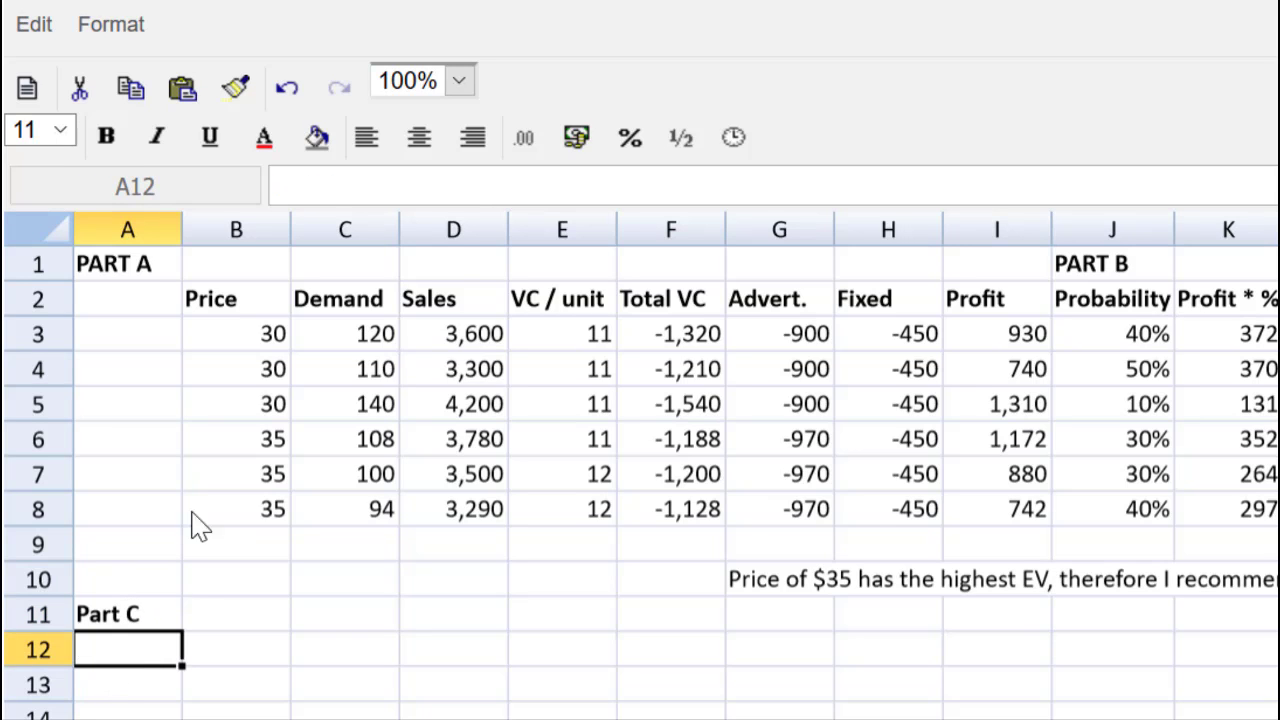
- At 200% zoom, enter the heading 'Maximin explained:' below the table
click(459, 82)
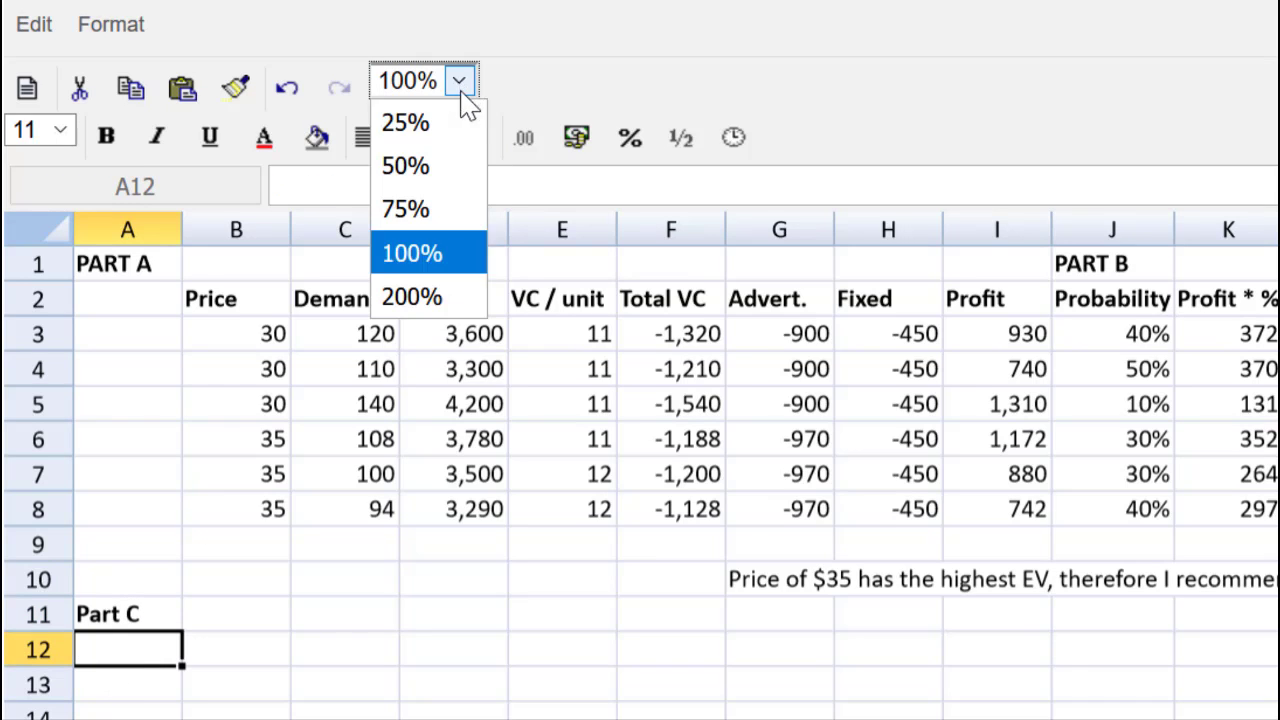
click(421, 280)
scroll(410, 430, down, 1)
scroll(402, 455, down, 1)
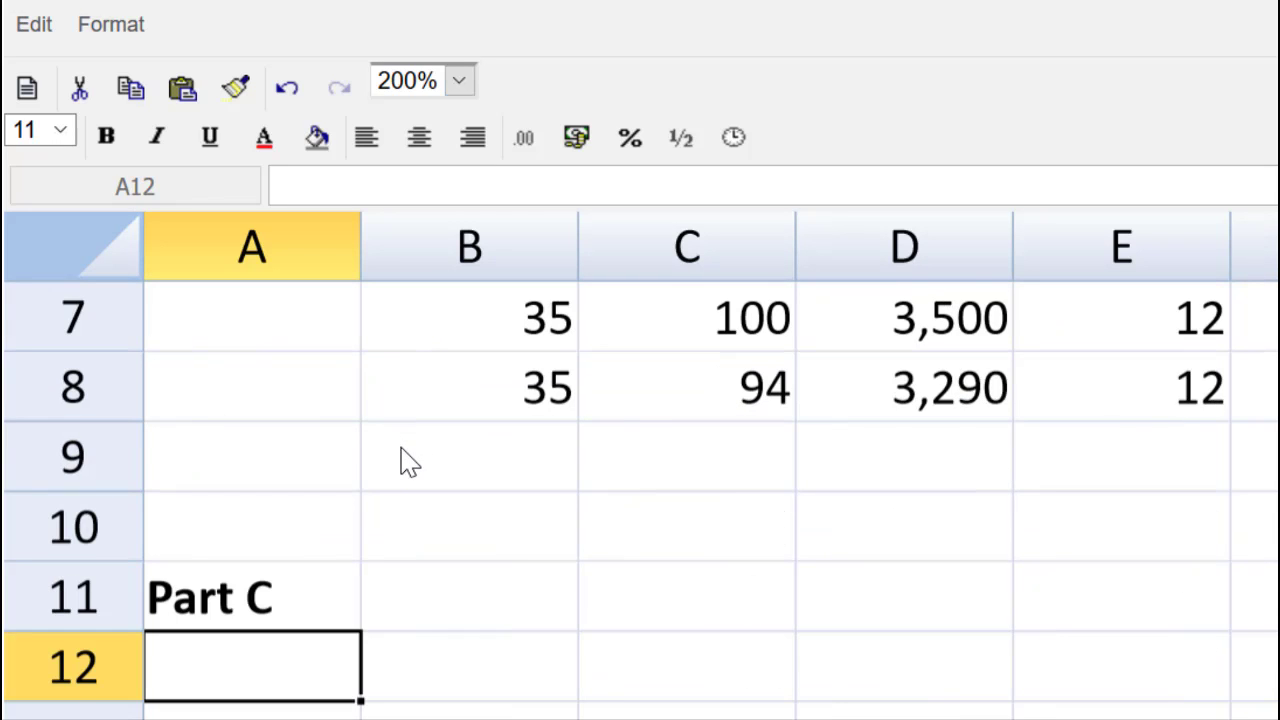
scroll(410, 462, down, 1)
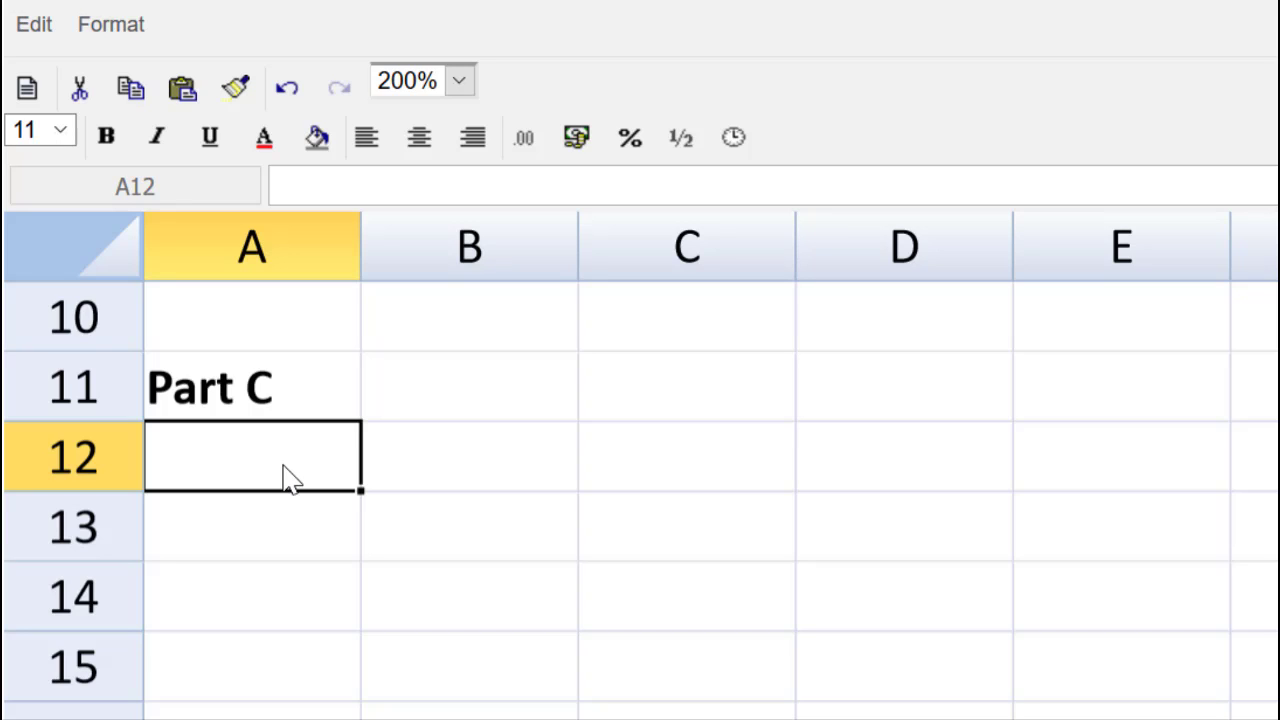
text(Max)
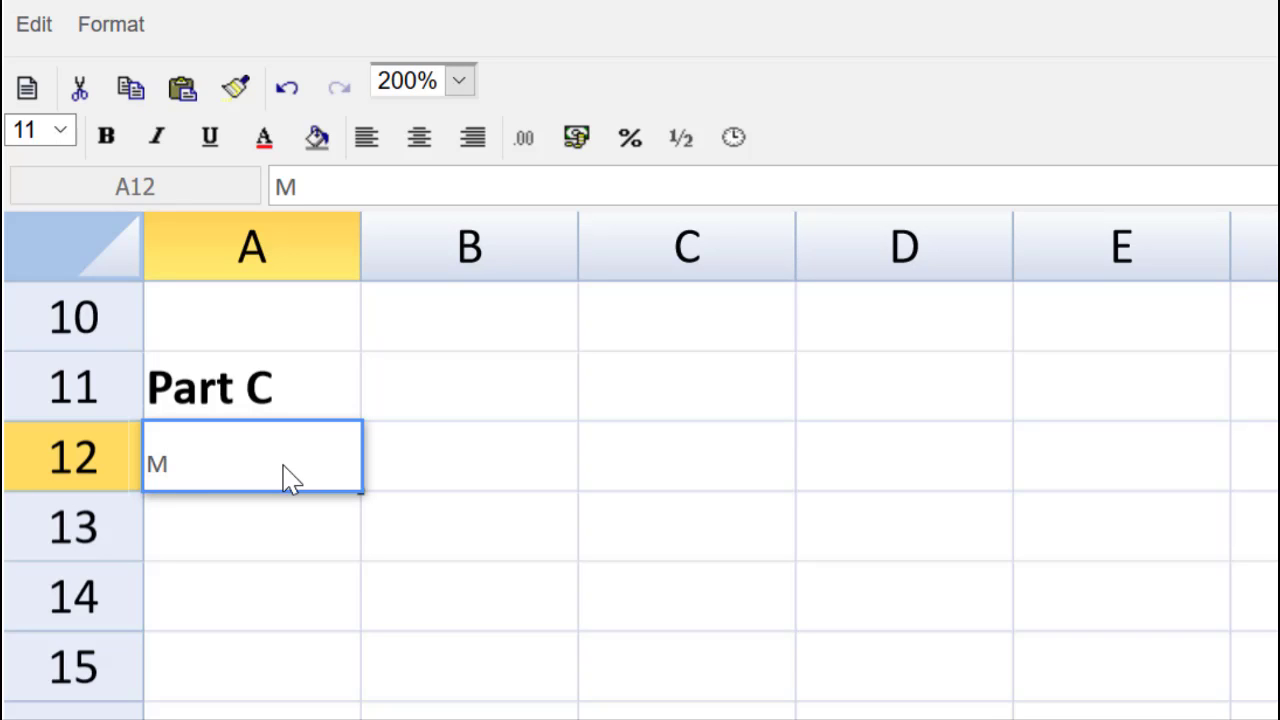
text(m)
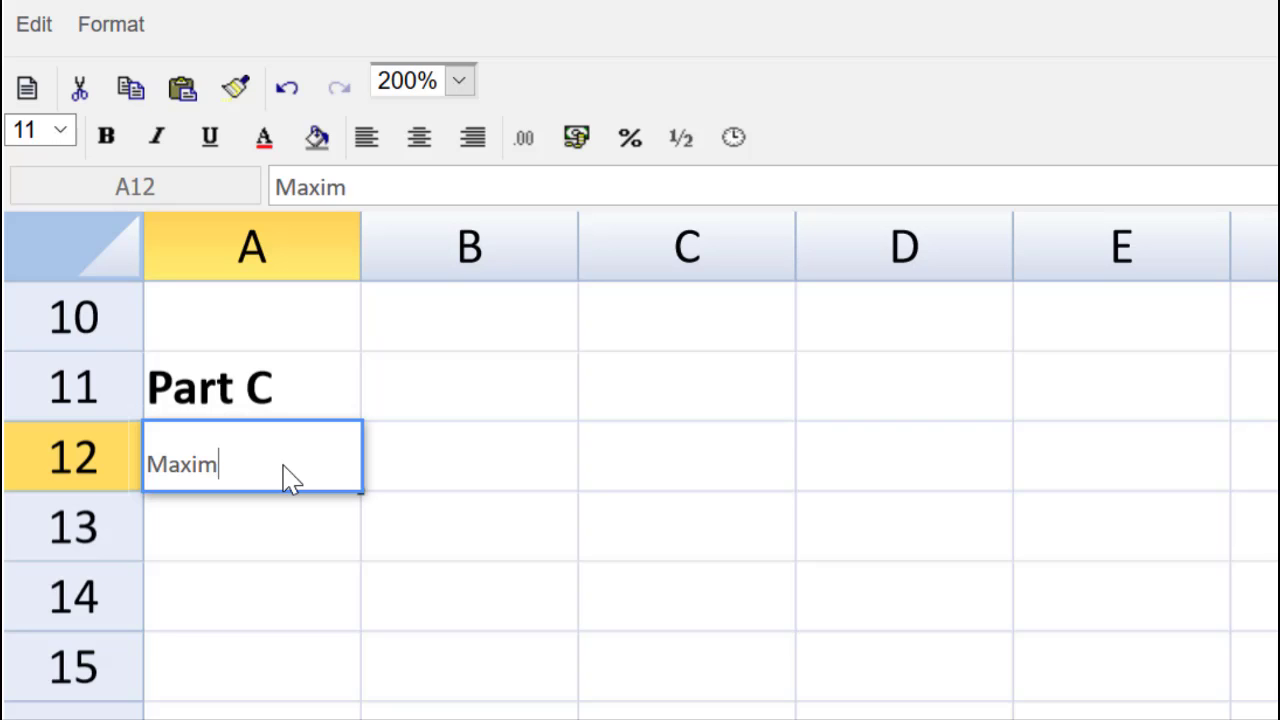
text(in explai)
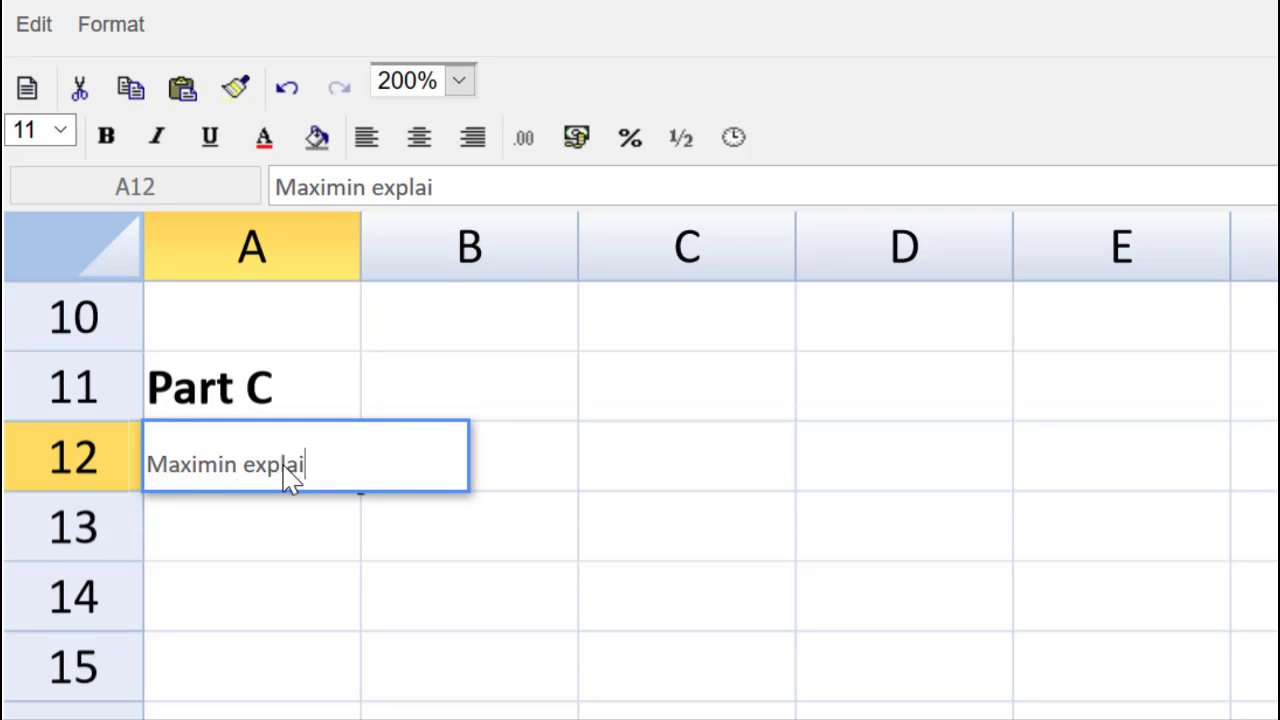
text(ned:)
key(Return)
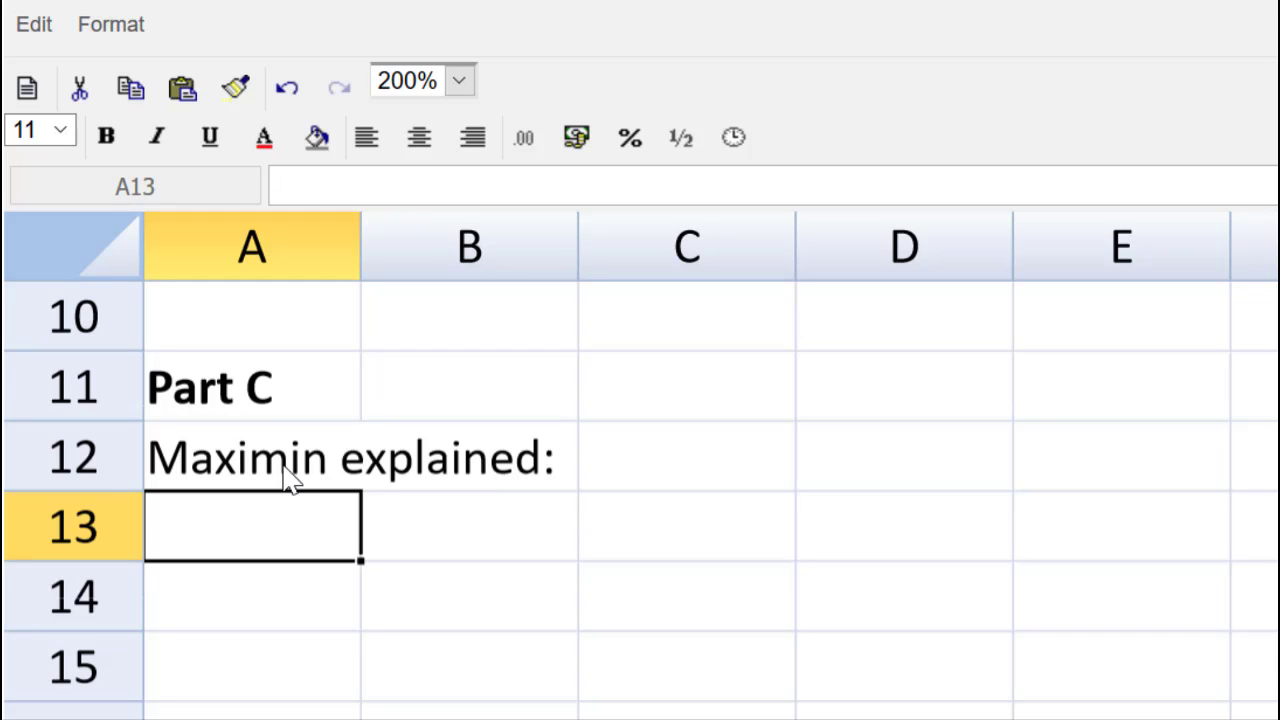
- Write that Maximin is the decision rule for the risk-averse decision maker, who finds the worst case
text(This is the d)
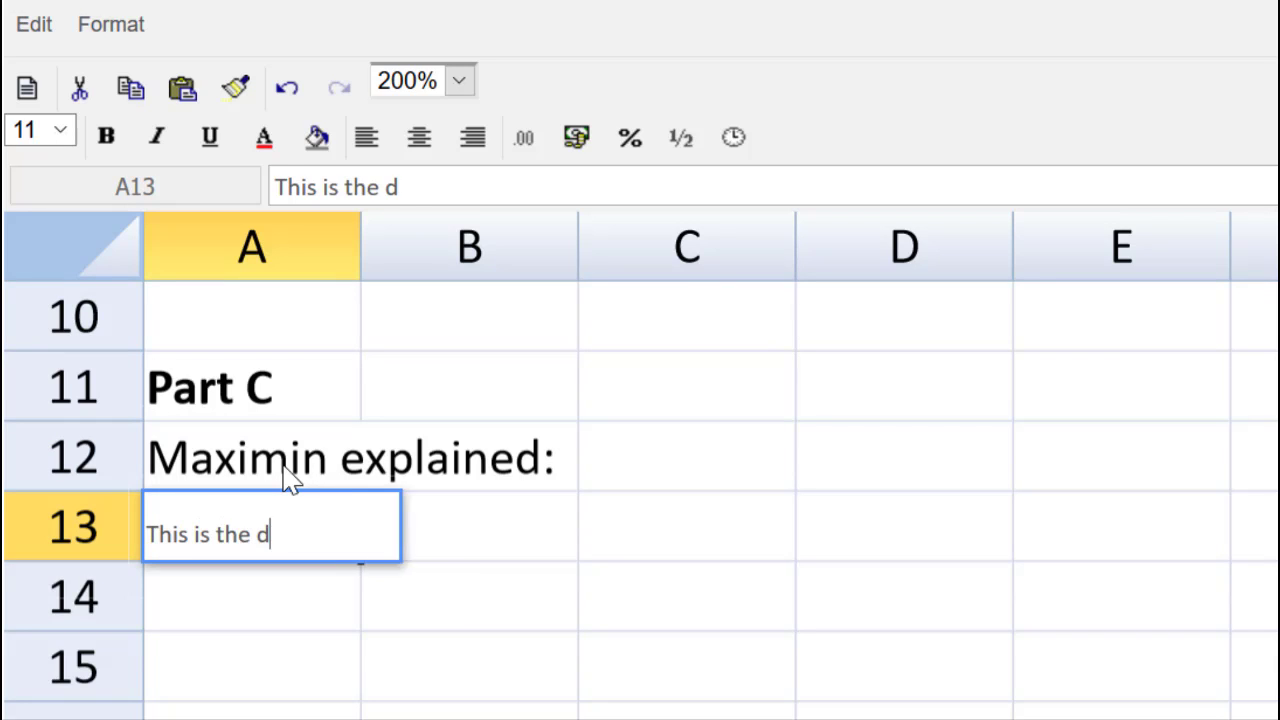
text(ecis)
key(BackSpace)
text(isio)
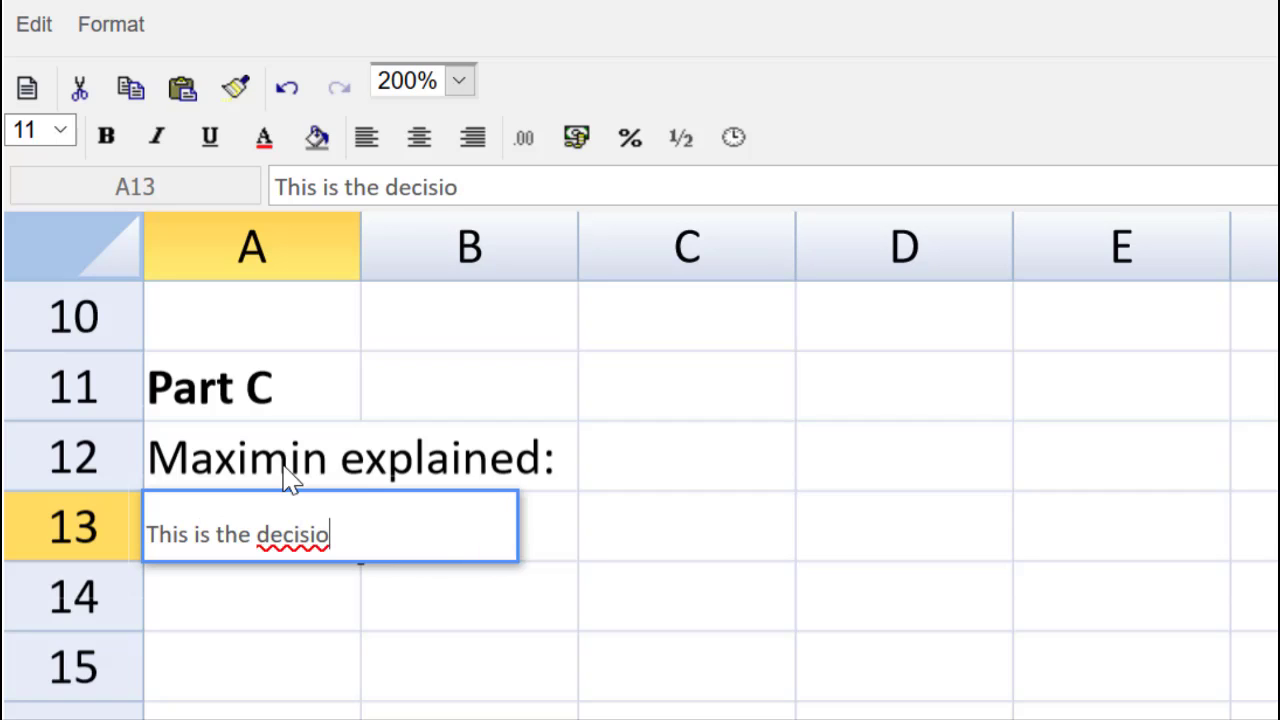
text(n rule )
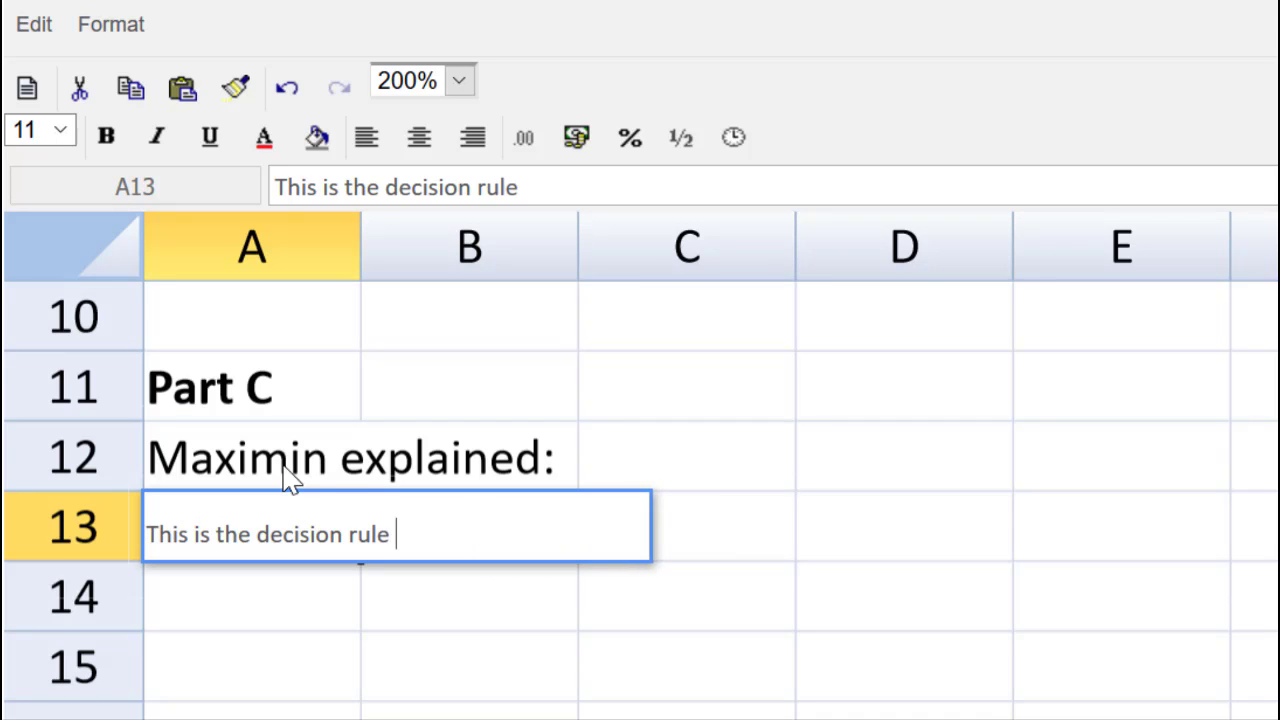
text(for the riskfor the risk)
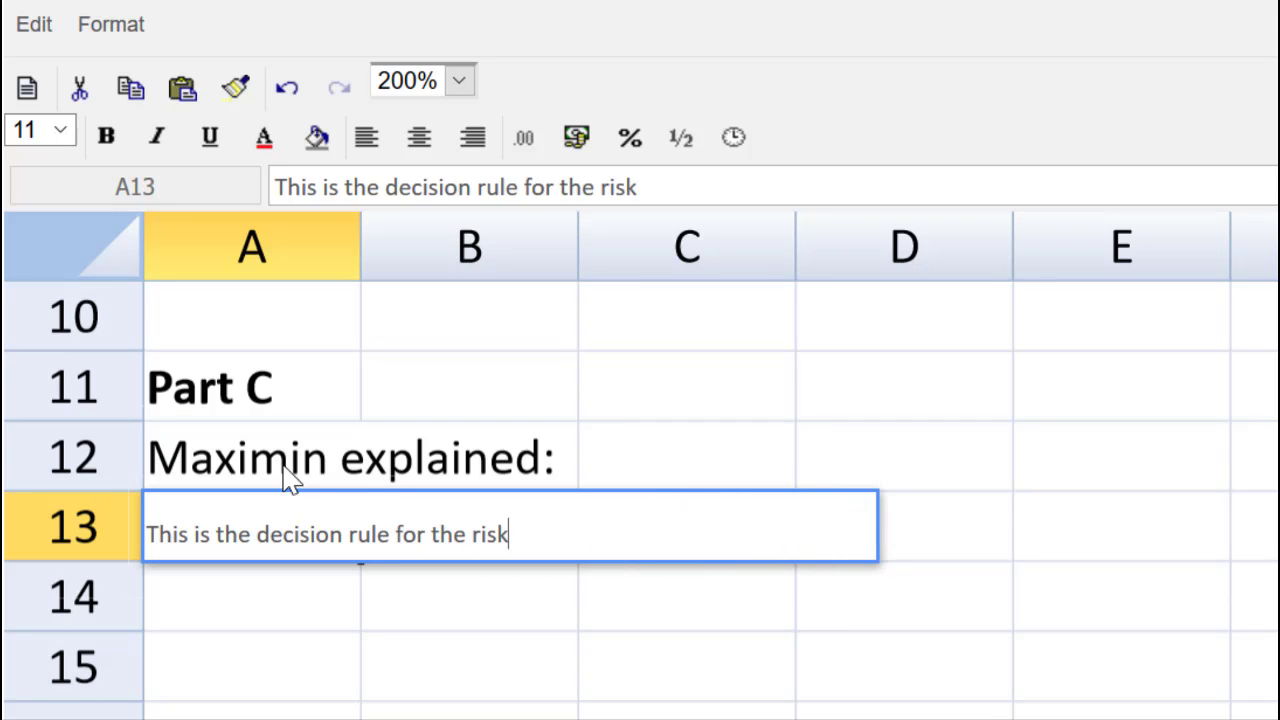
text( averser)
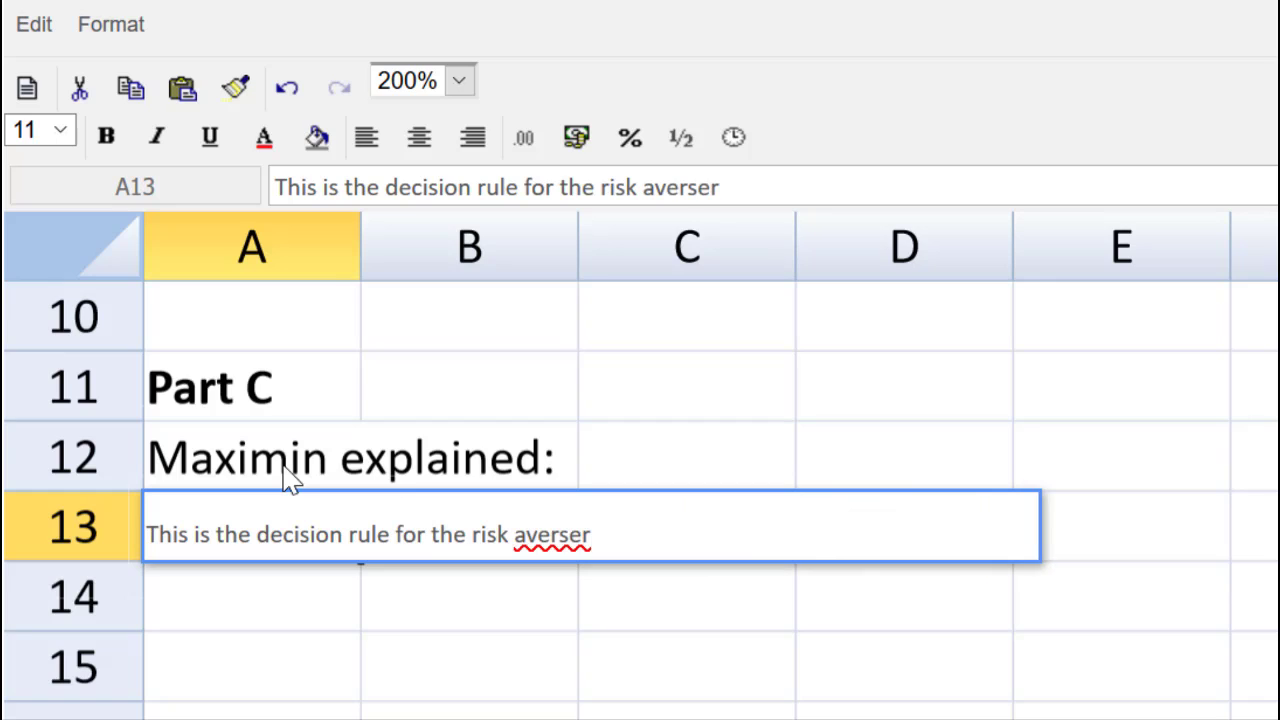
key(BackSpace)
text(dec)
text(isio)
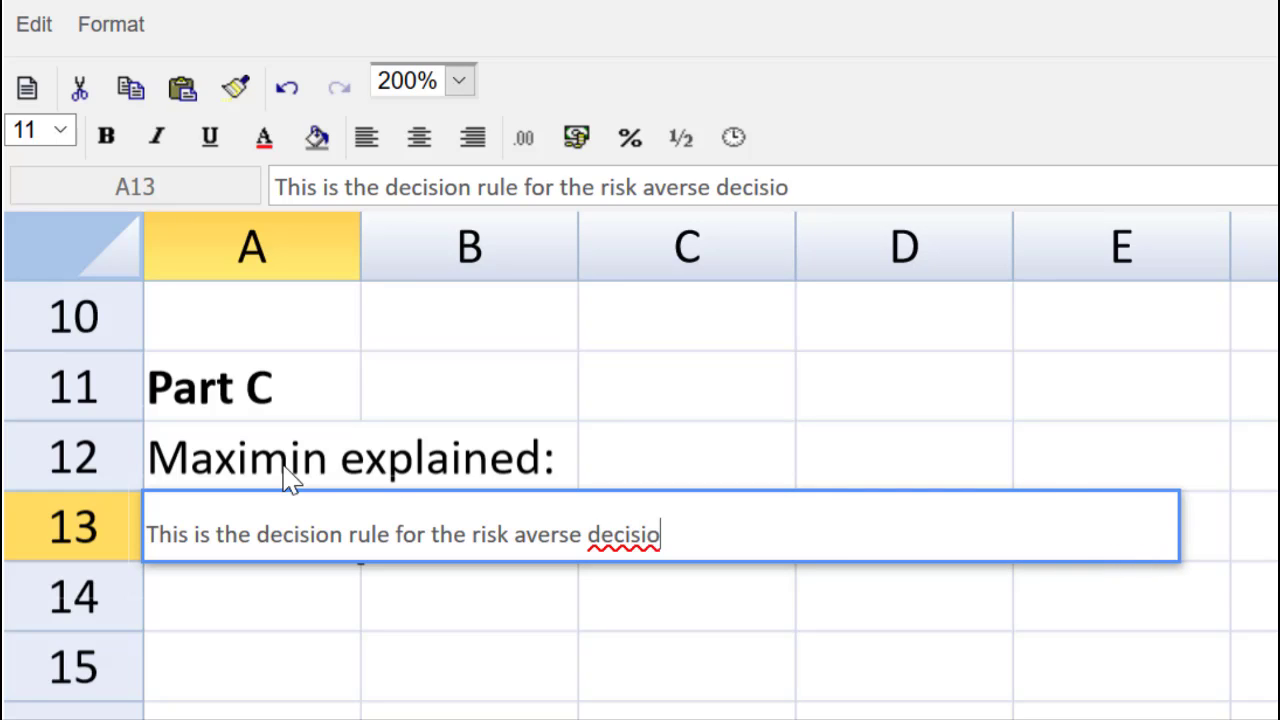
text(n maker. )
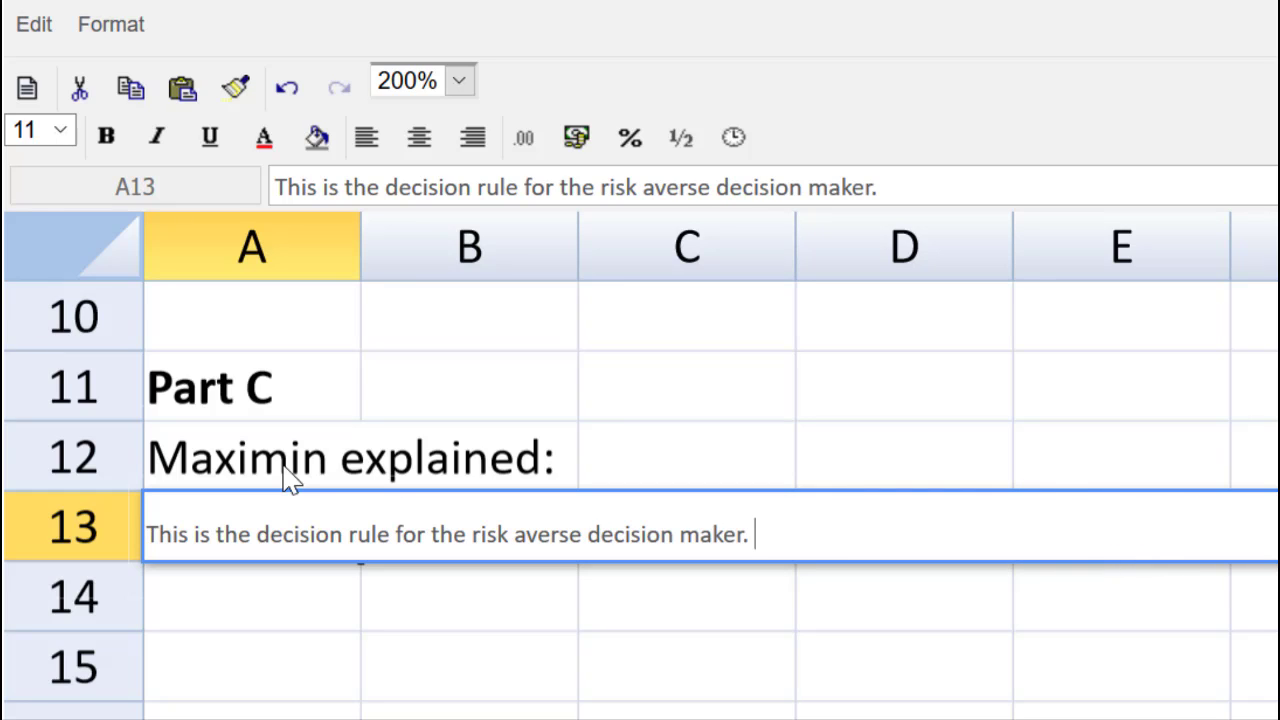
text(They will)
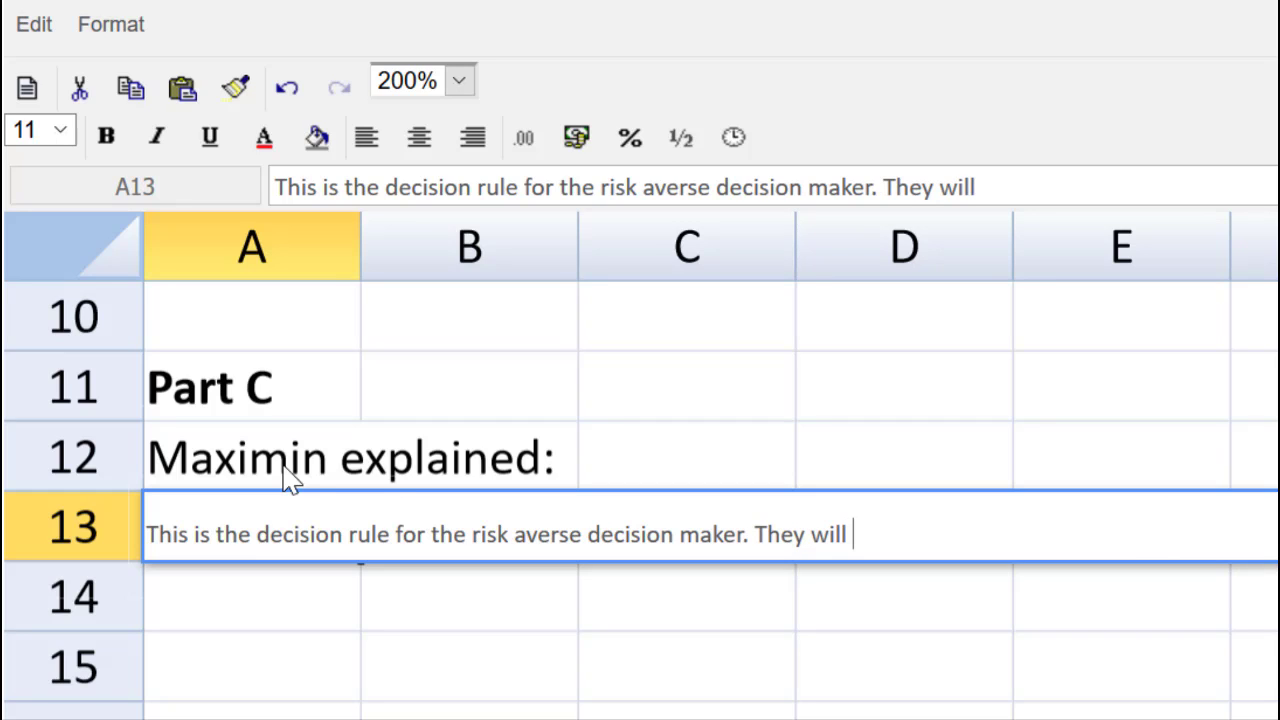
text( find the wor)
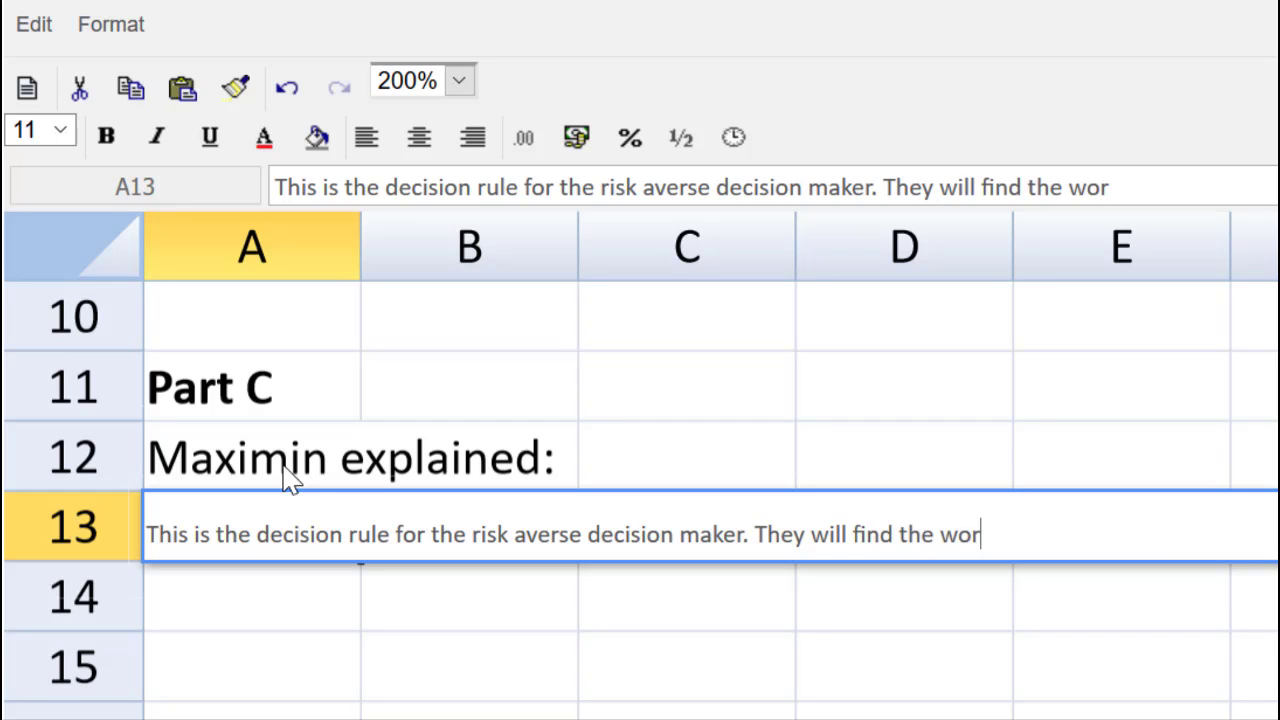
text(st case)
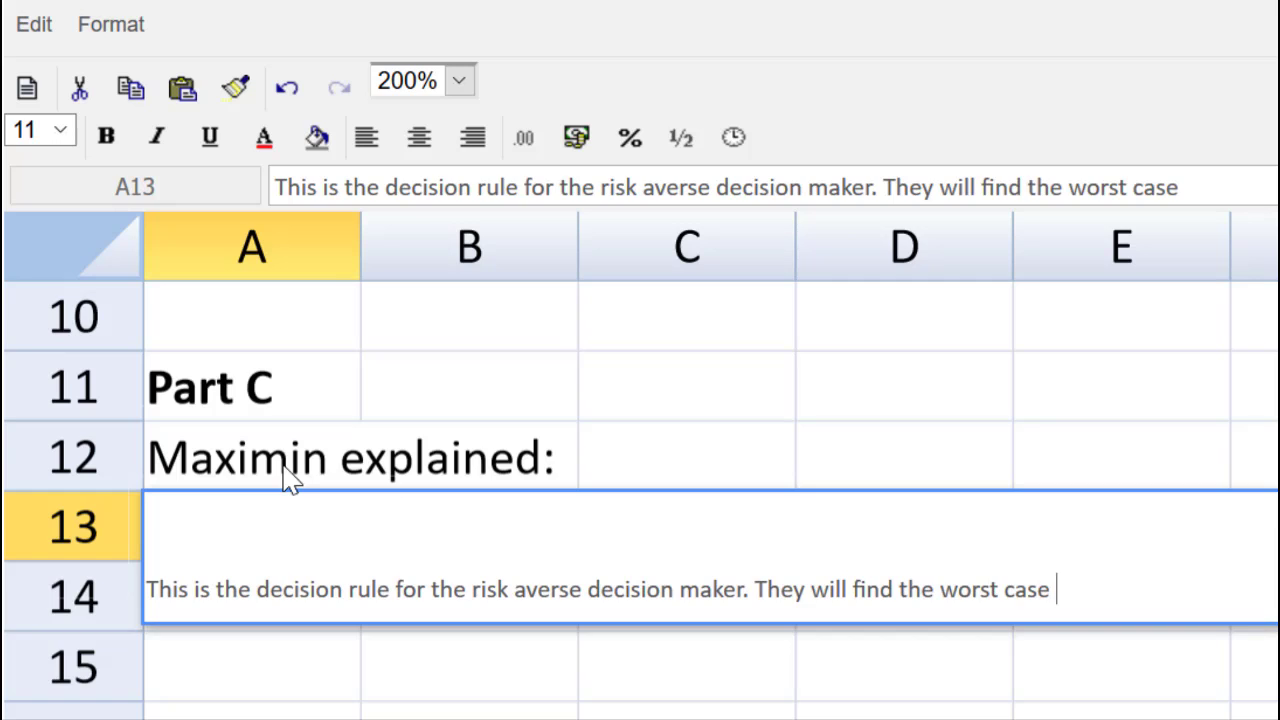
key(Return)
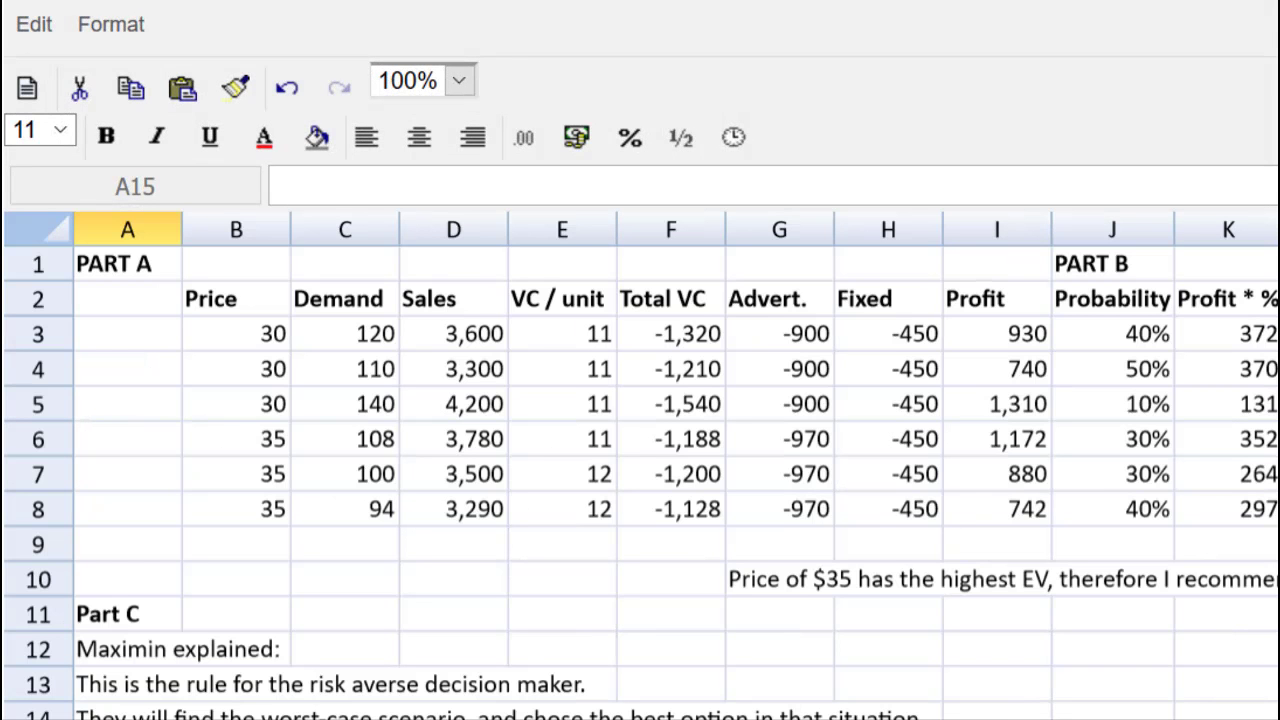
- At 200% zoom, make the $35 worst-case profit 742 in I8 bold
click(459, 81)
click(426, 295)
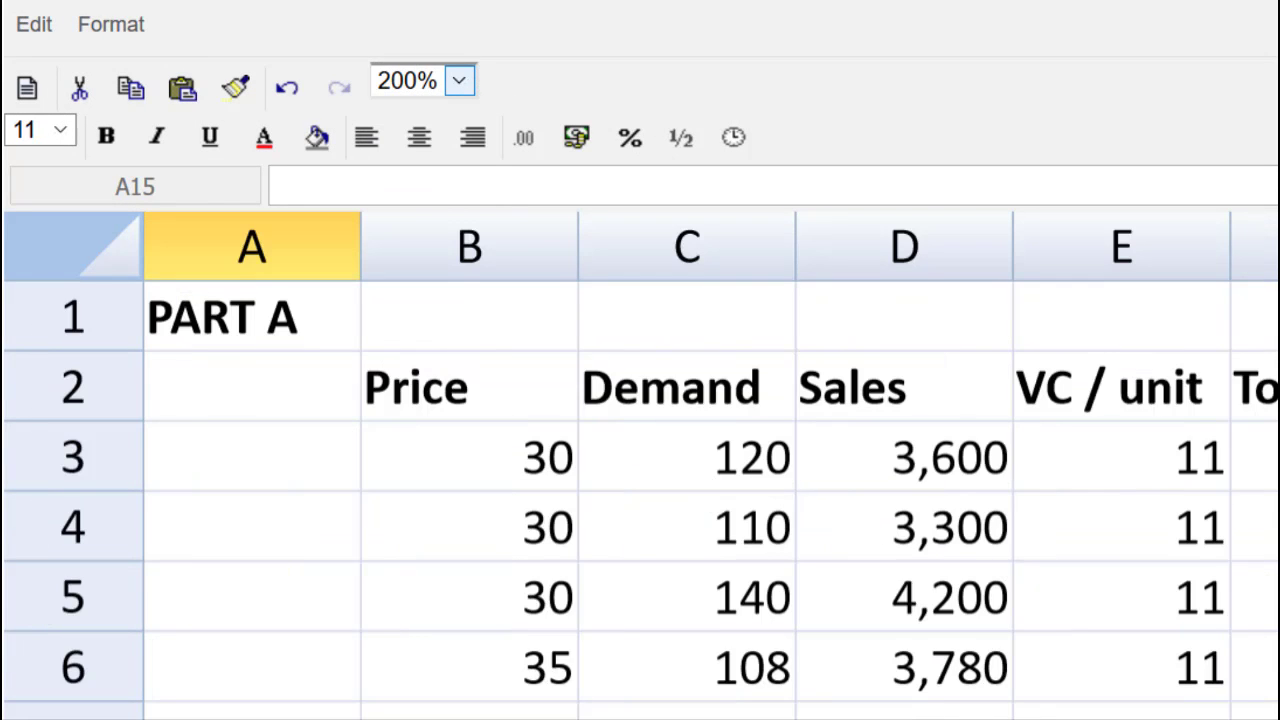
scroll(640, 460, right, 8)
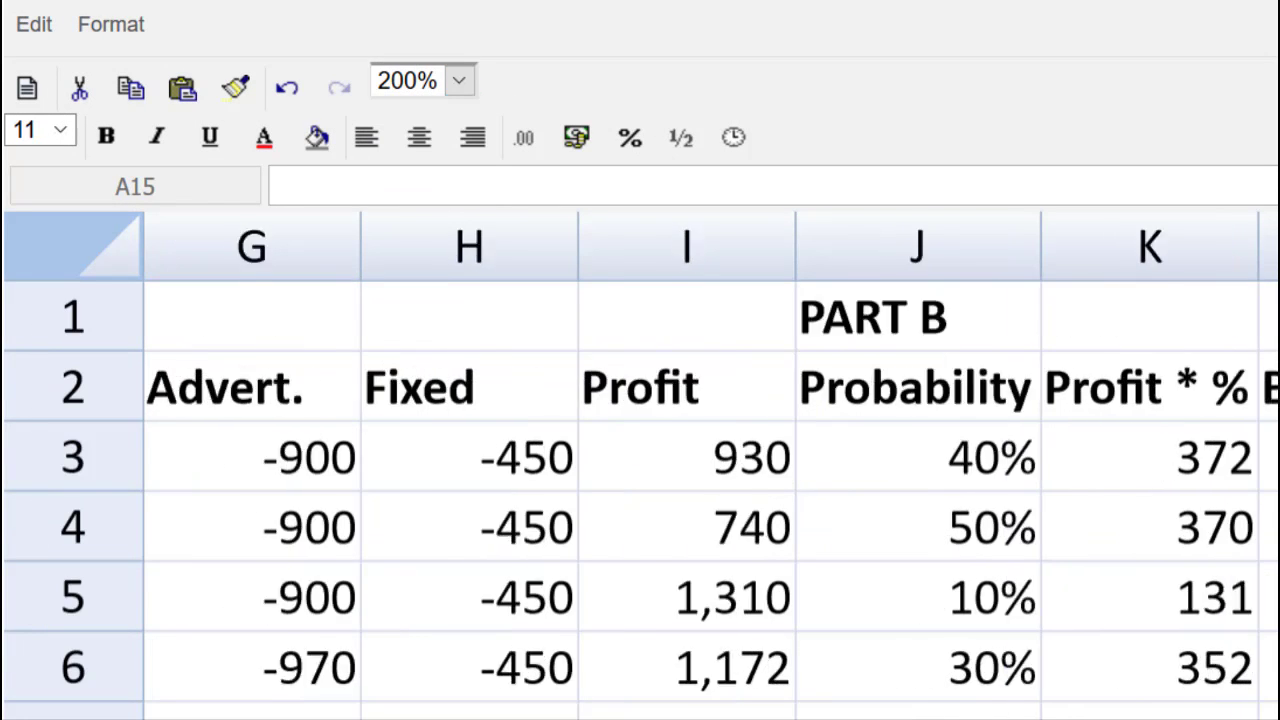
scroll(640, 460, left, 1)
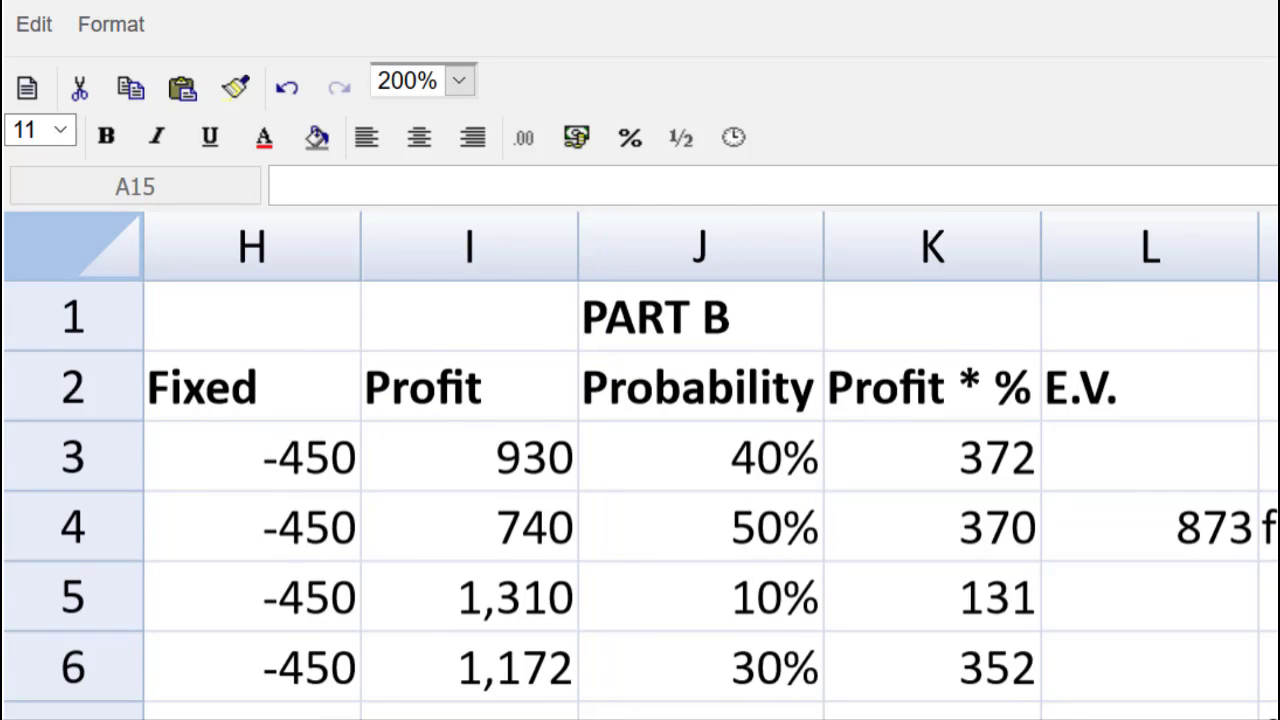
scroll(405, 630, down, 1)
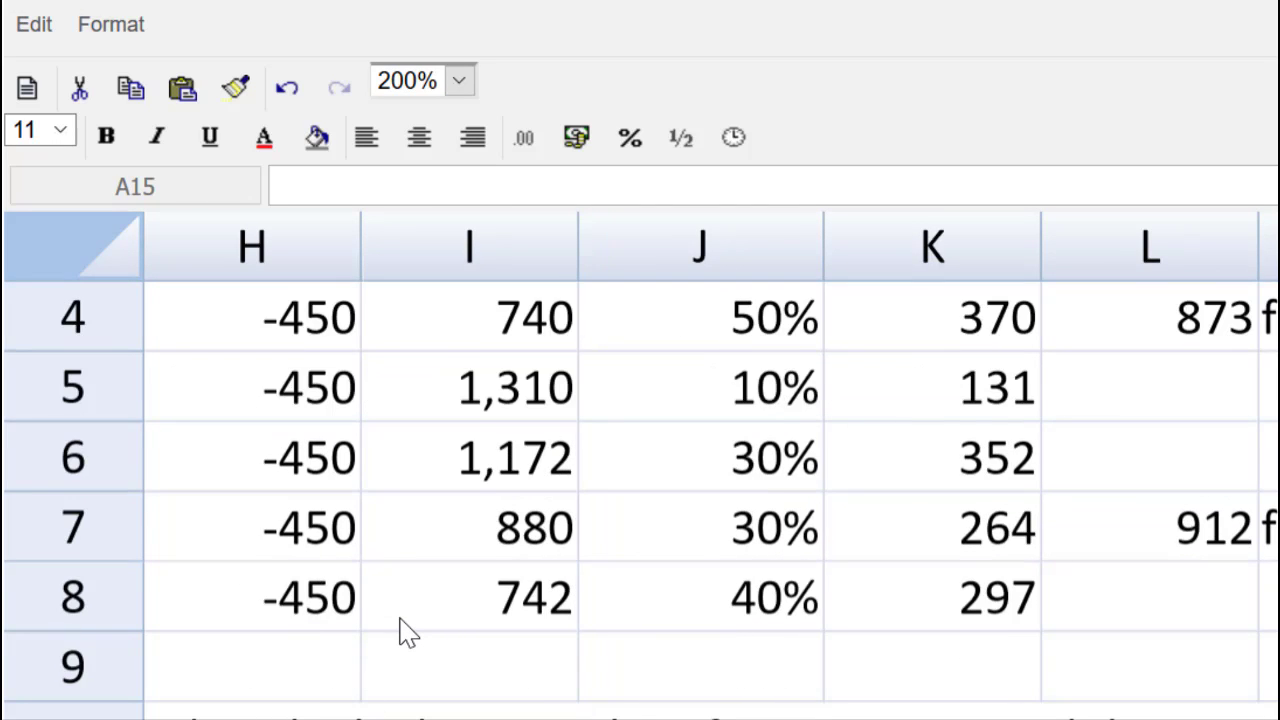
click(455, 608)
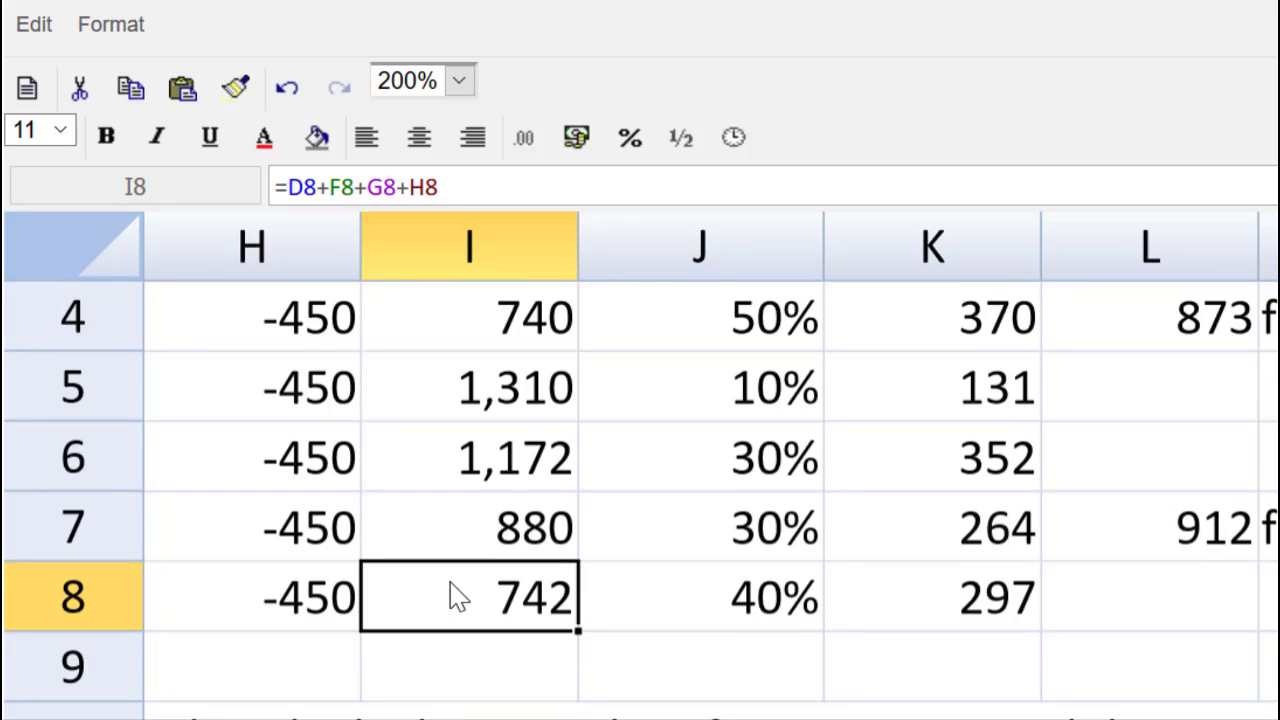
key(ctrl+b)
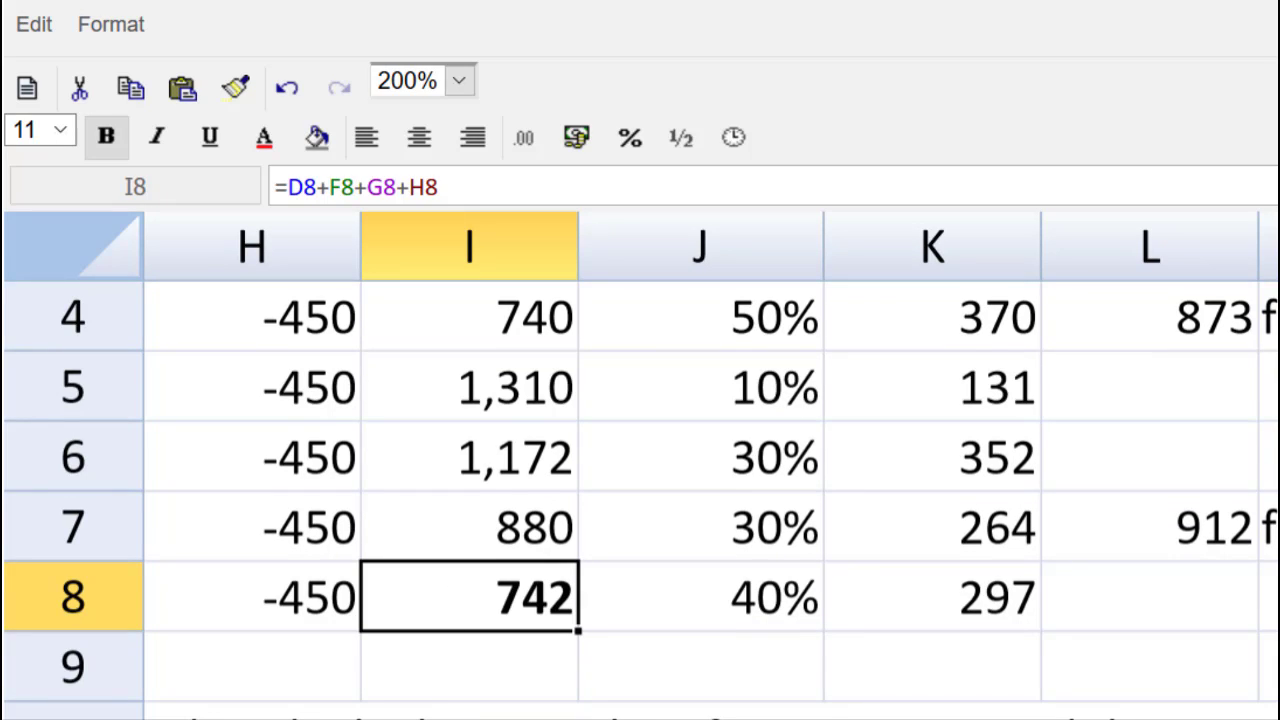
- Bold the $30 worst-case profit 740 in I4, then return the view to 100%
scroll(640, 450, left, 2)
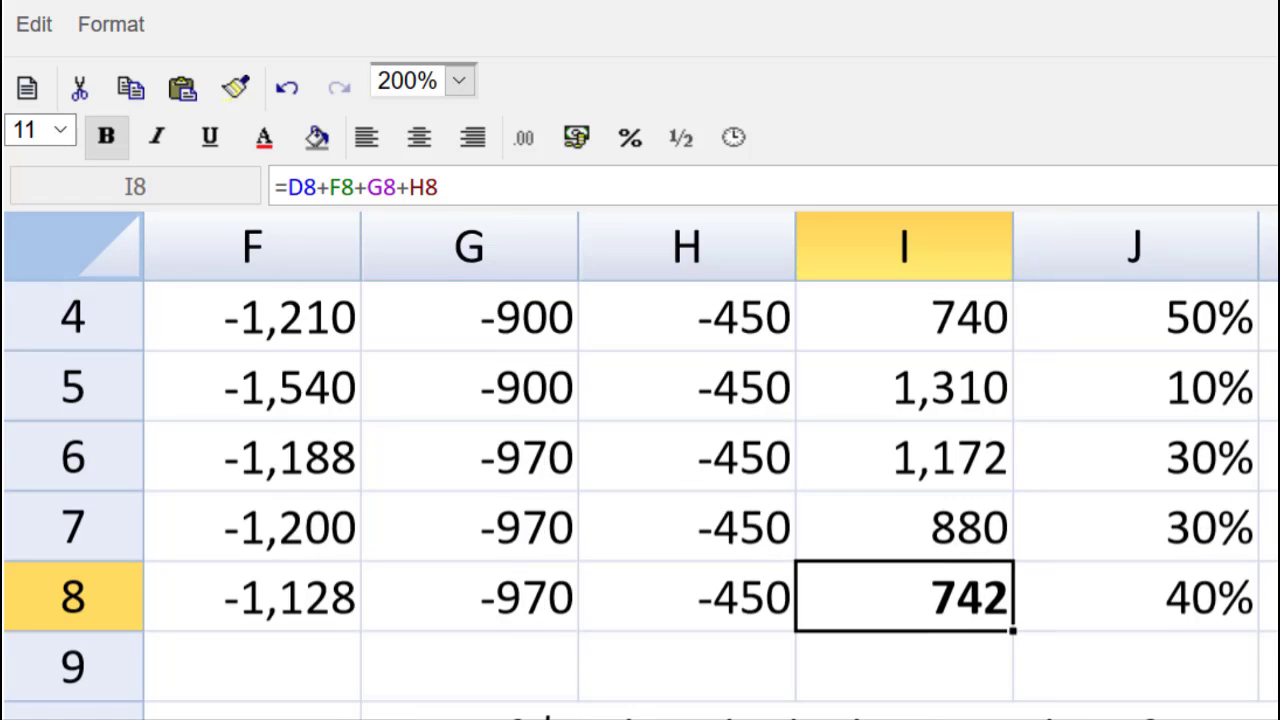
scroll(723, 571, up, 1)
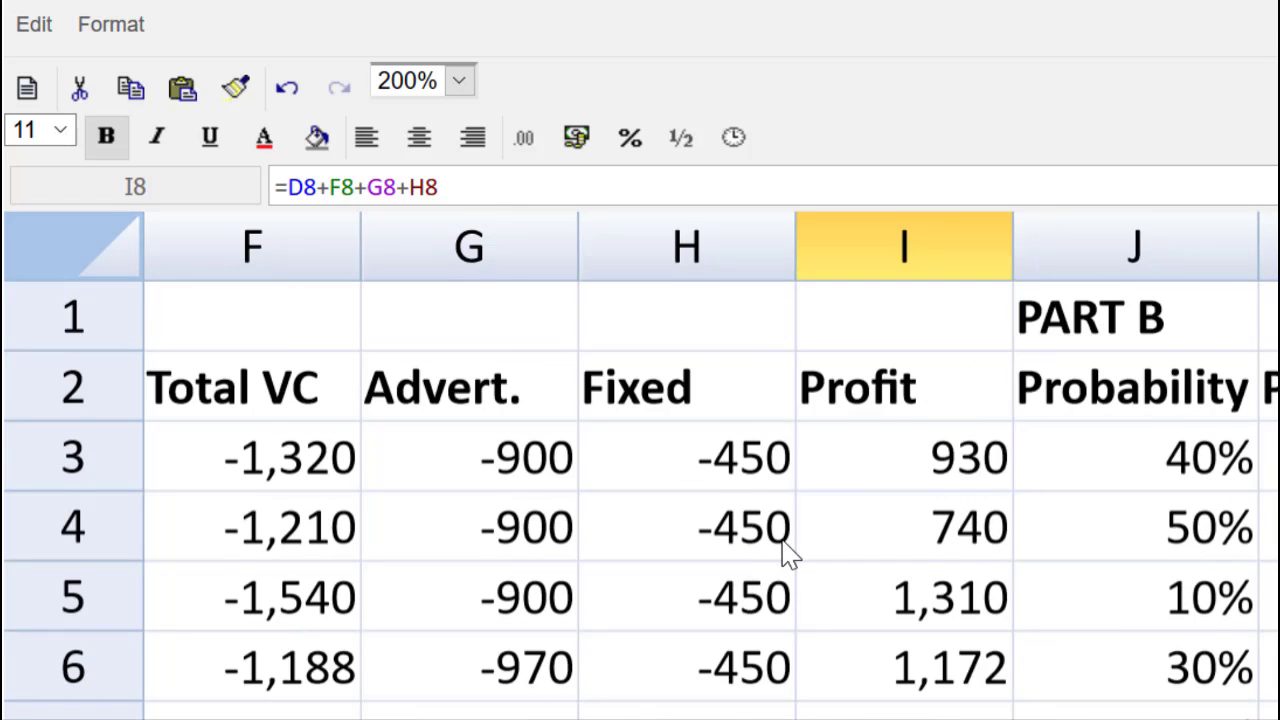
click(910, 555)
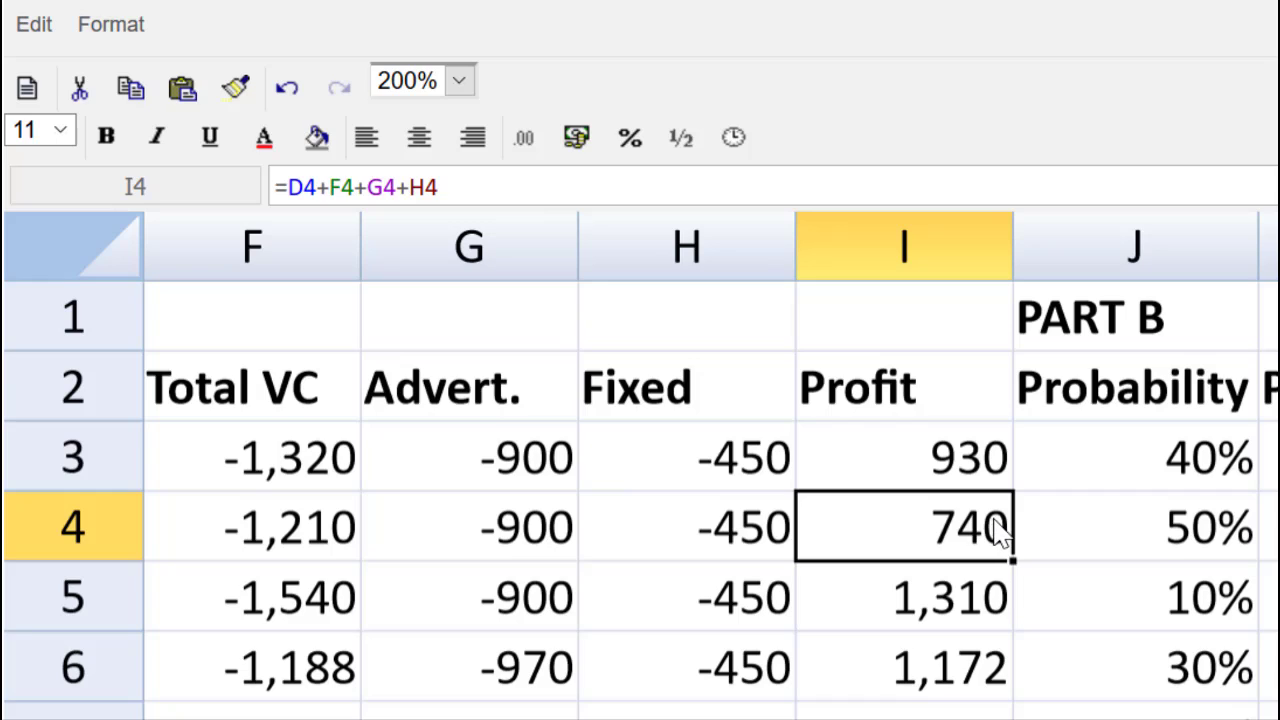
key(ctrl+b)
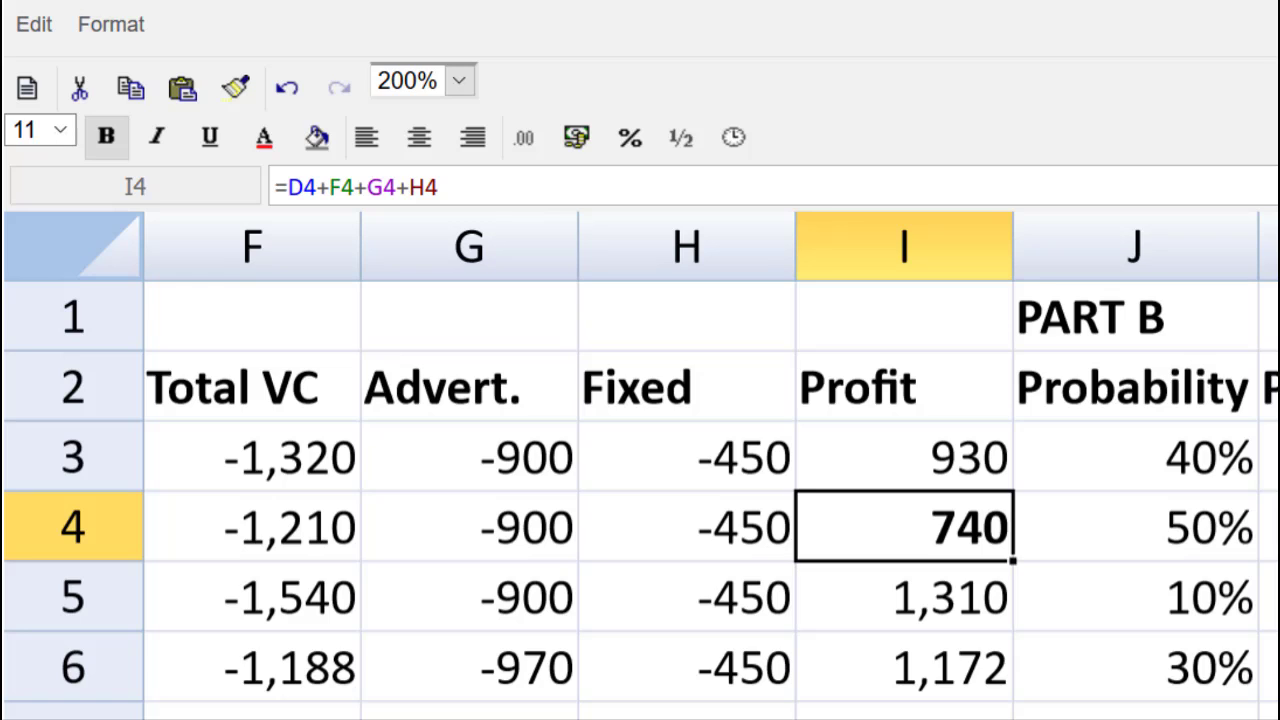
click(461, 88)
- At 100% zoom, begin the A15 sentence 'In our situation, a price...'
click(427, 253)
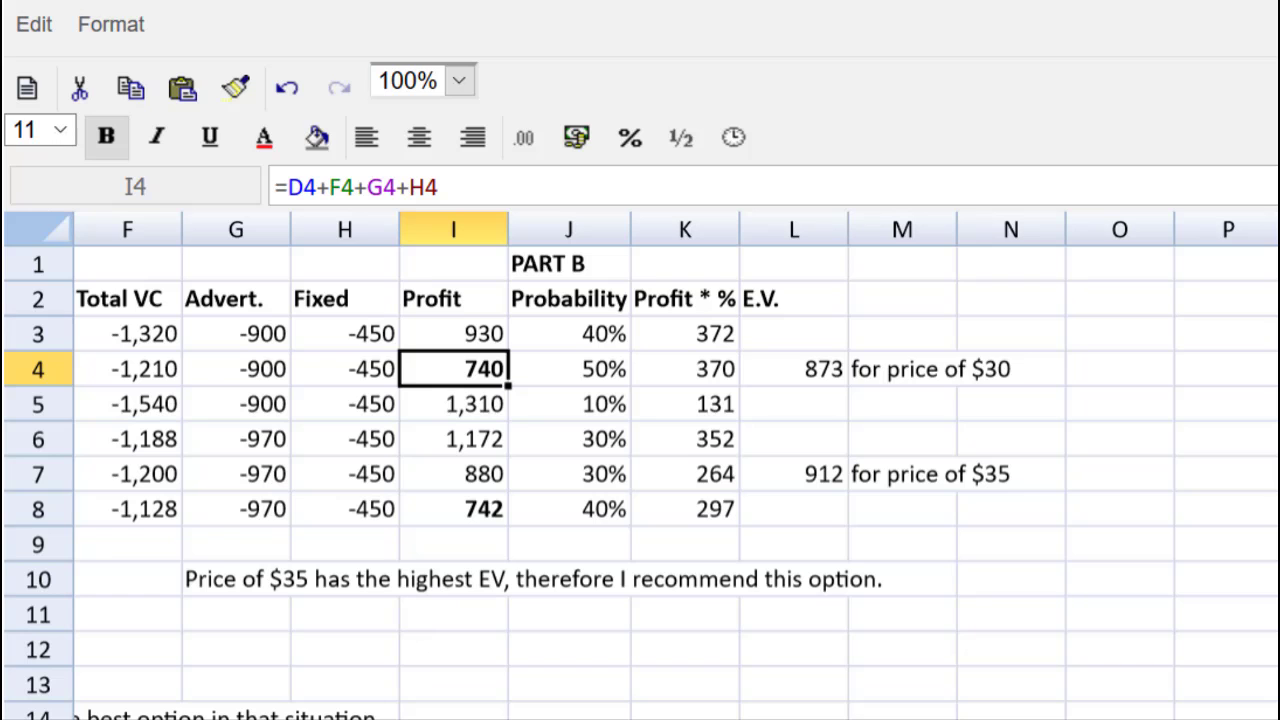
scroll(640, 450, left, 5)
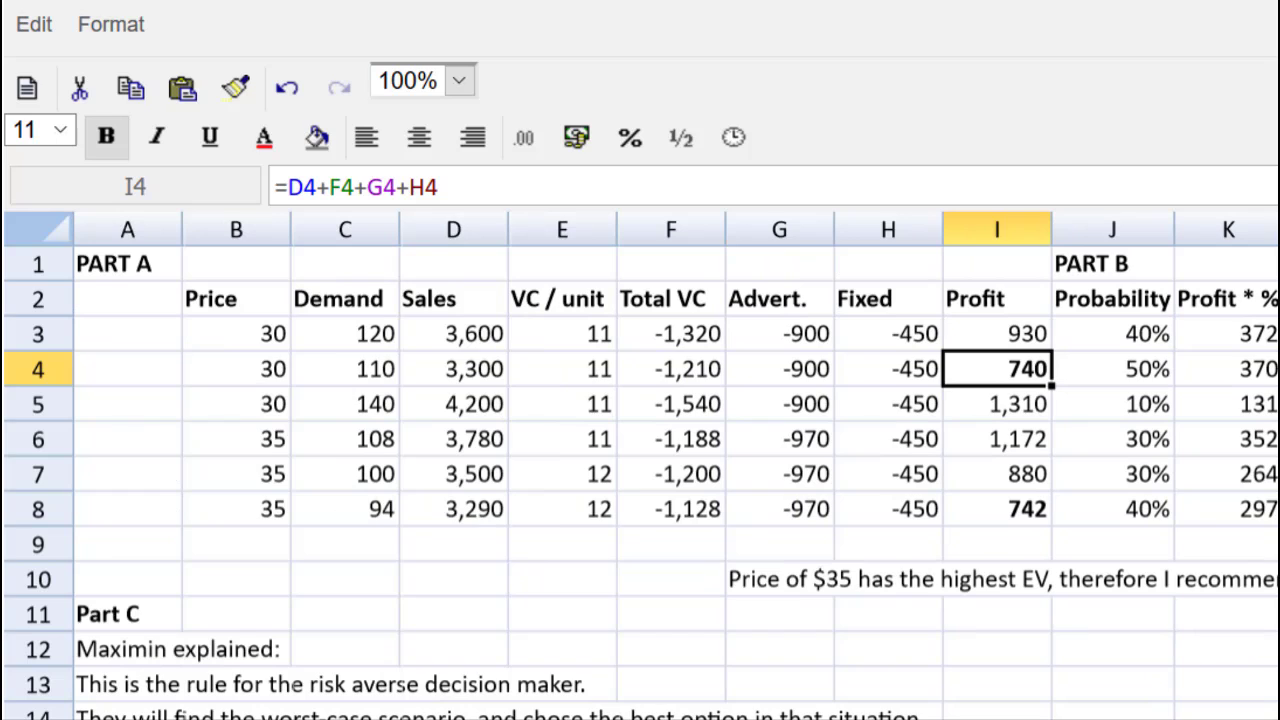
scroll(128, 700, down, 1)
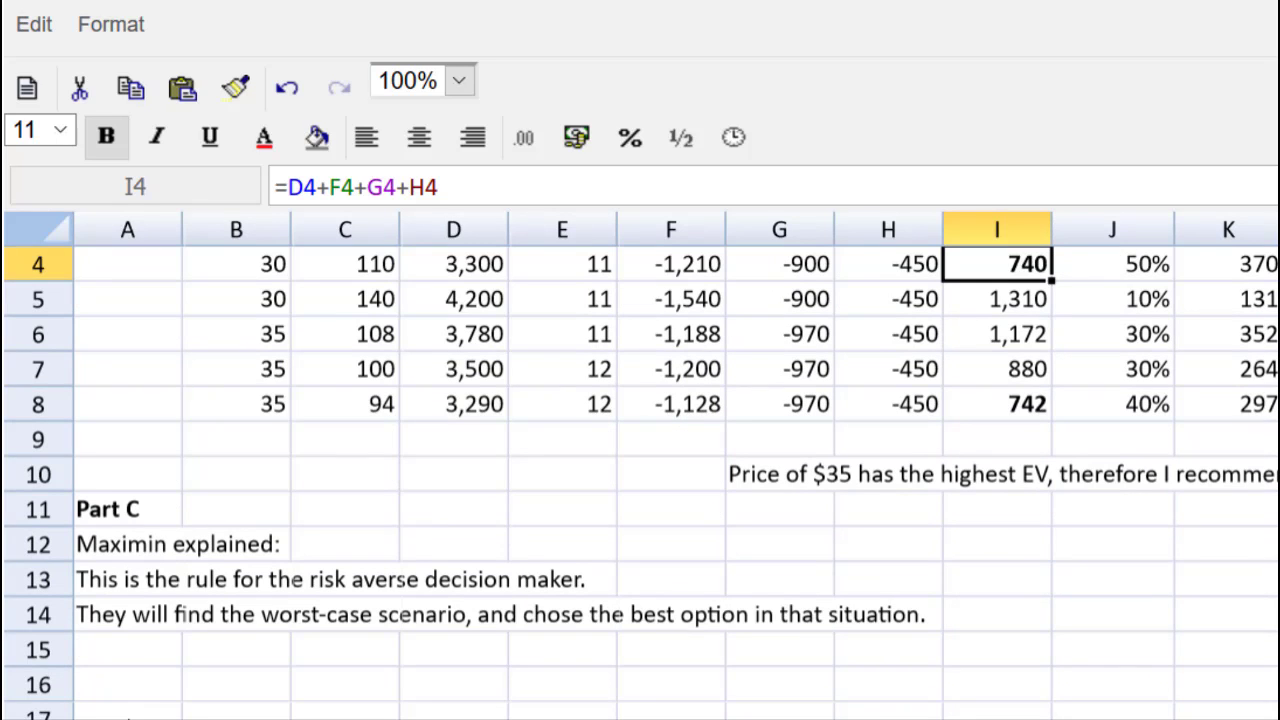
click(130, 645)
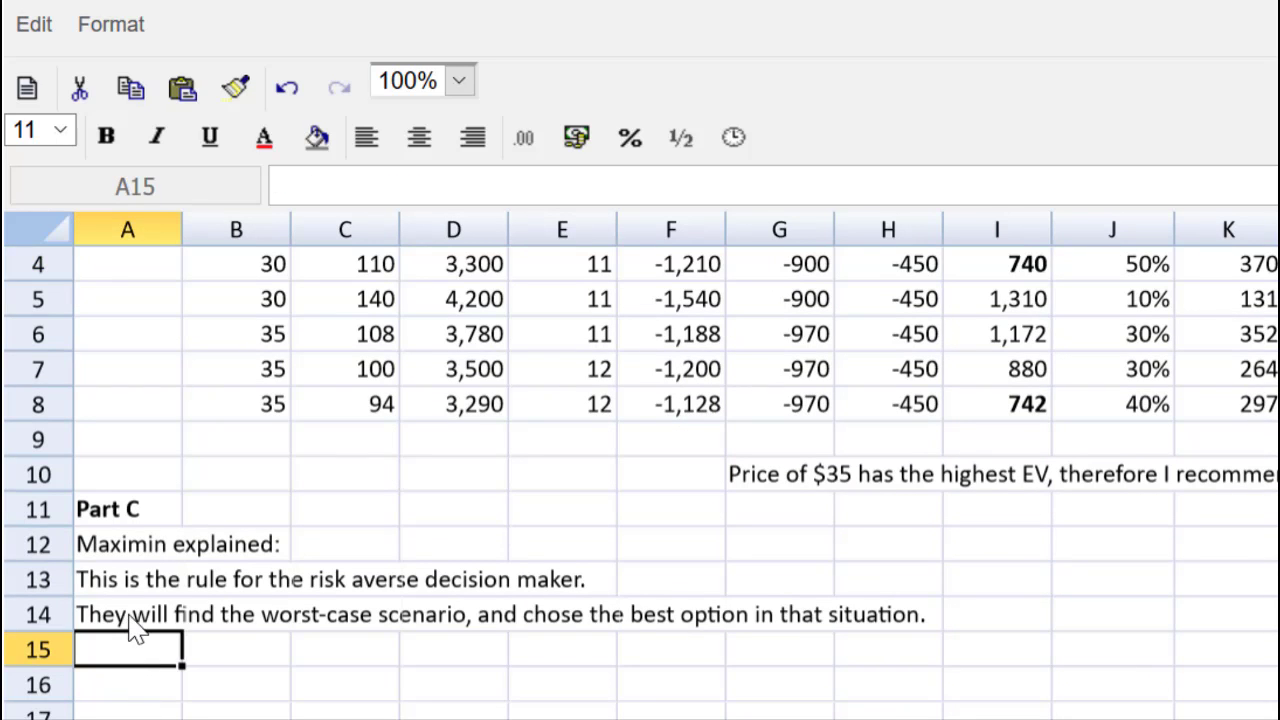
text(In ouyr)
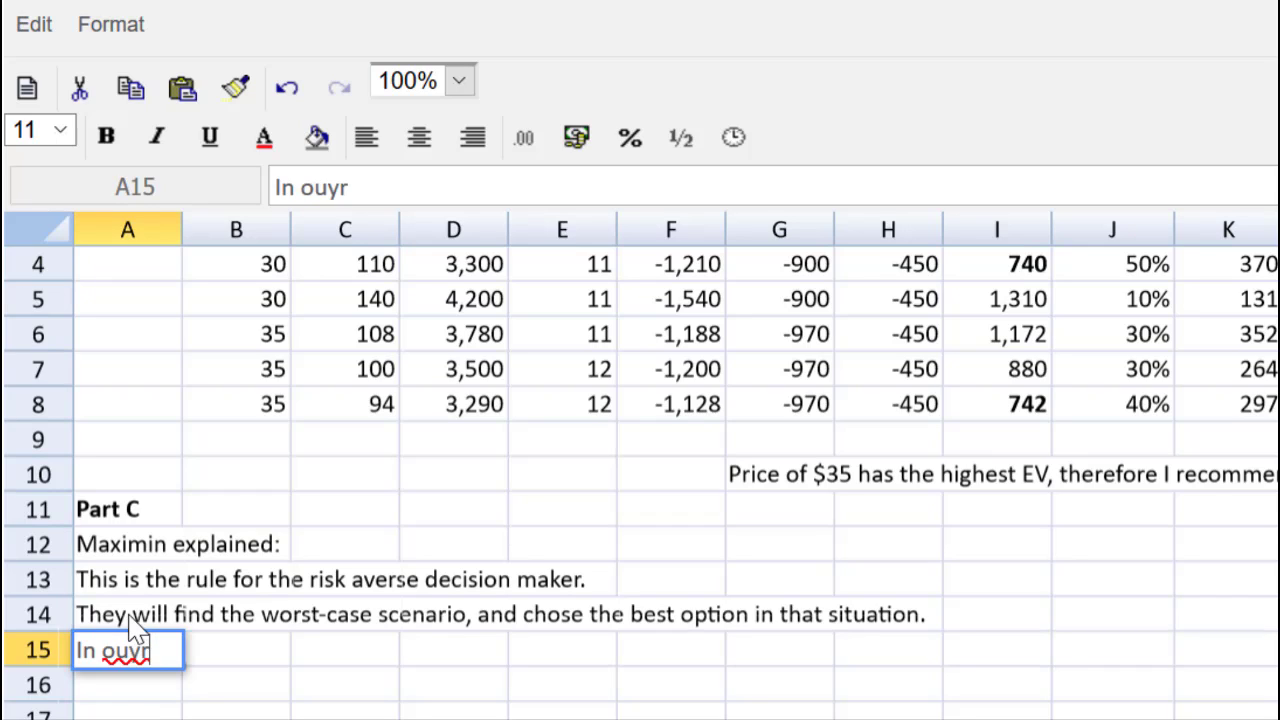
key(BackSpace)
key(BackSpace)
text(r situ)
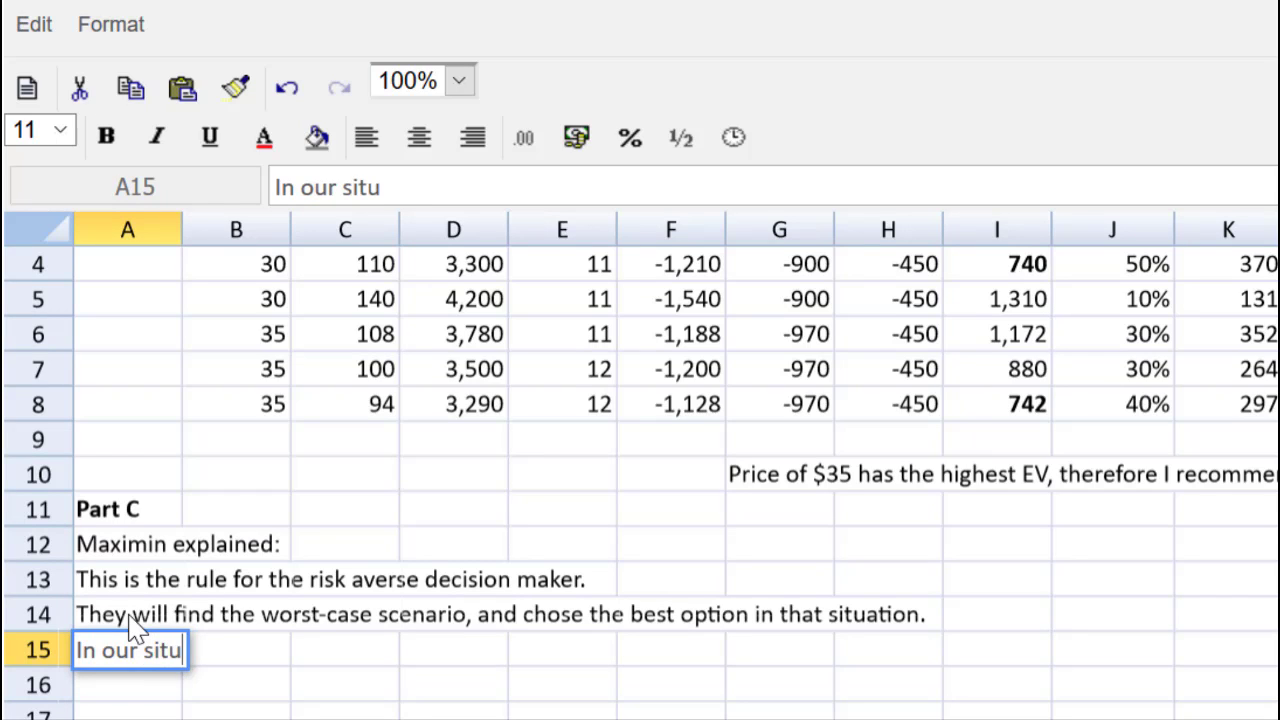
text(ation,)
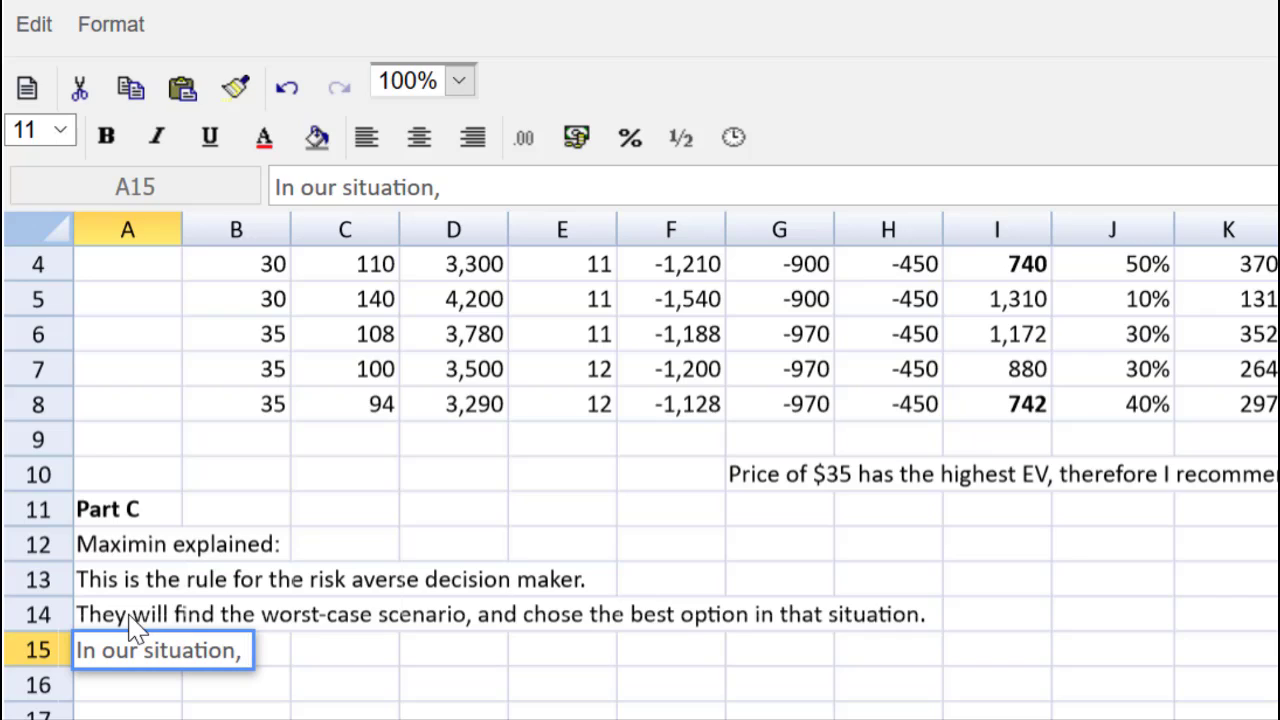
text( t)
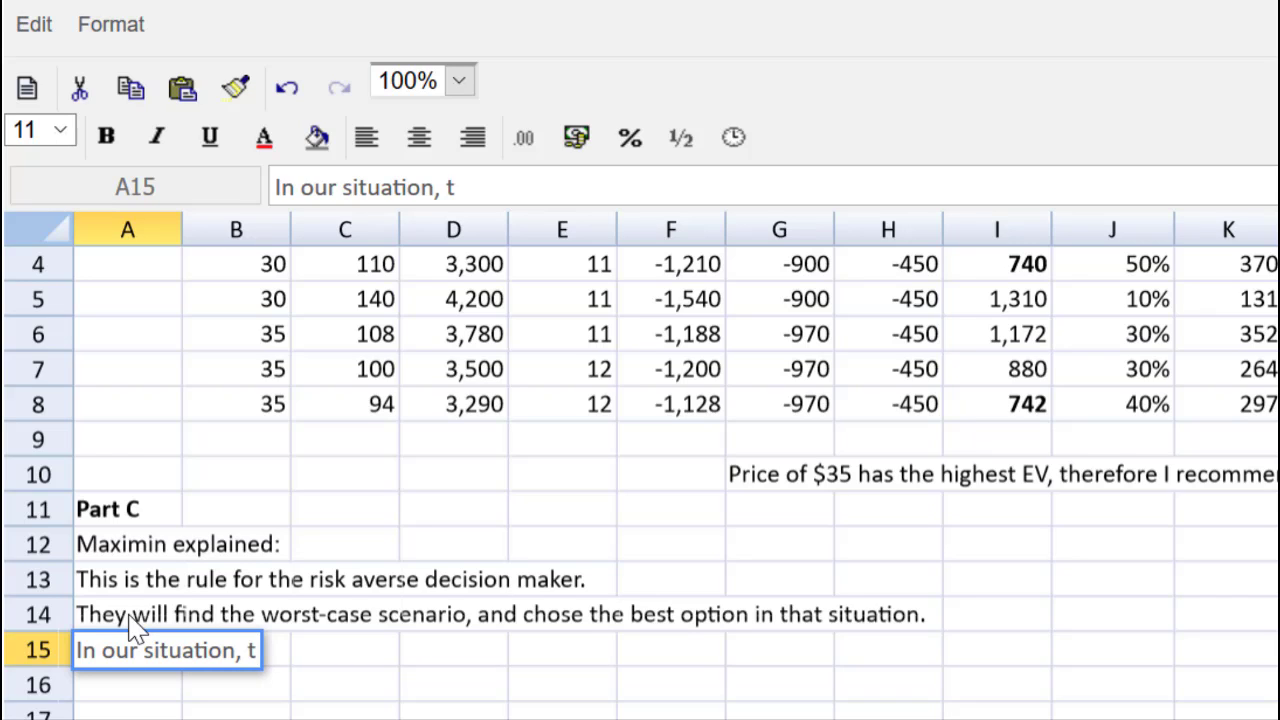
key(BackSpace)
text(a priuce)
key(BackSpace)
key(BackSpace)
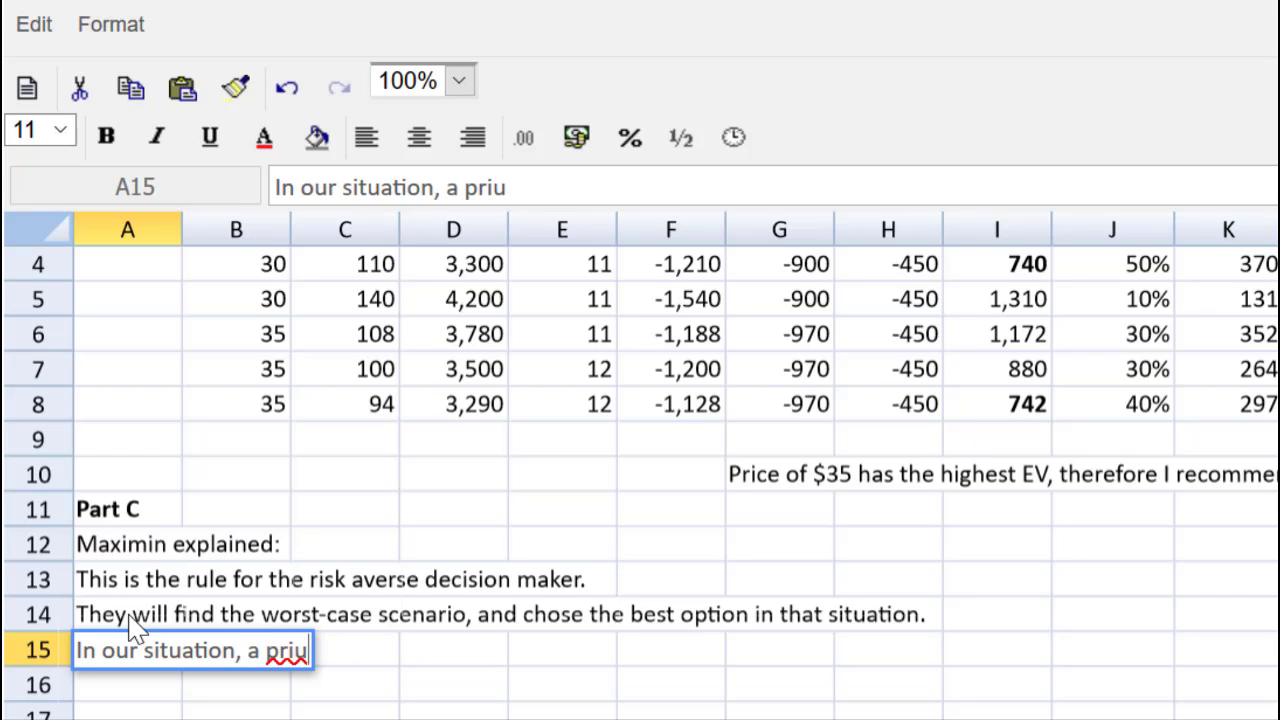
key(BackSpace)
- Finish A15: a $35 price gives a slightly better option than the $30 worst case
text(ce of )
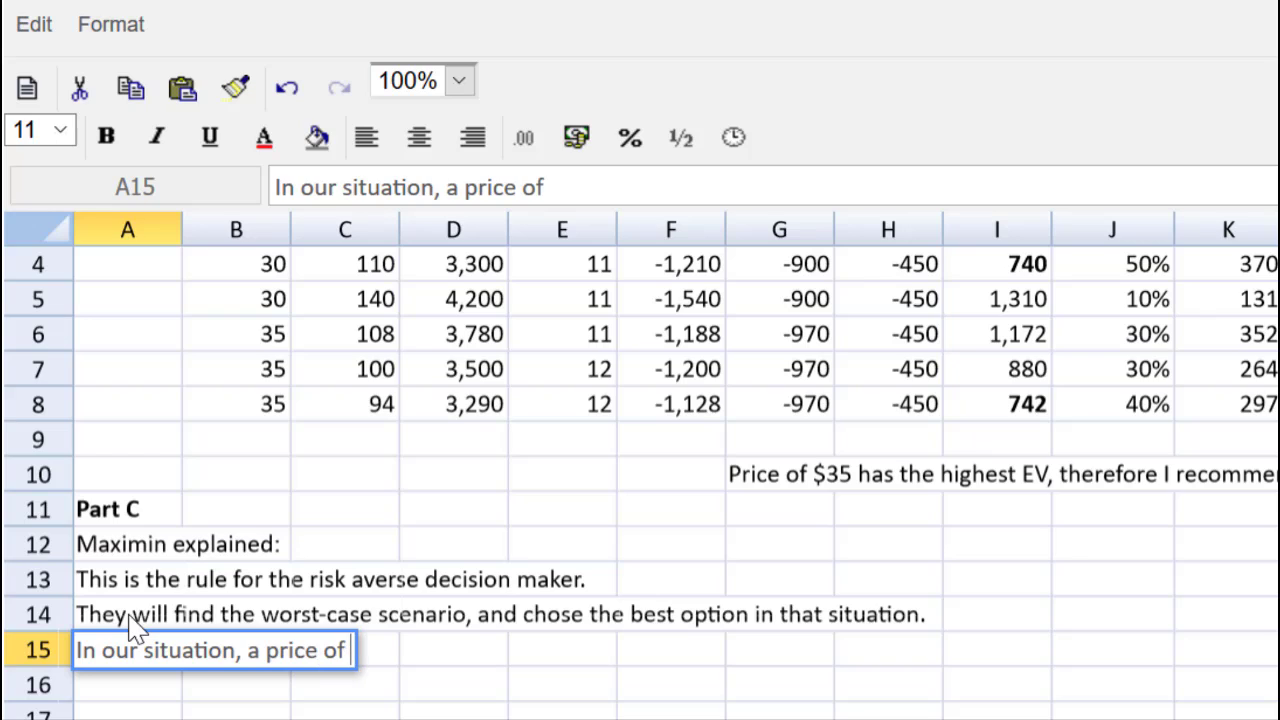
text($35)
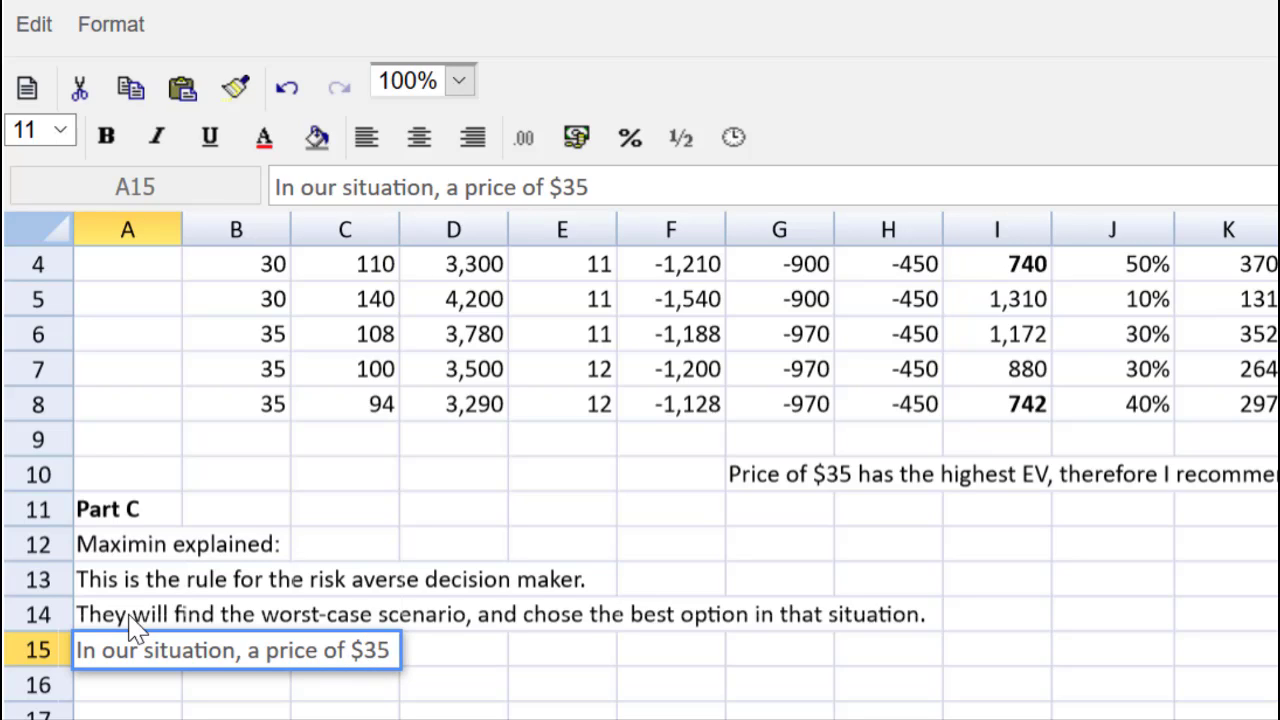
text( d)
key(BackSpace)
text(gives u)
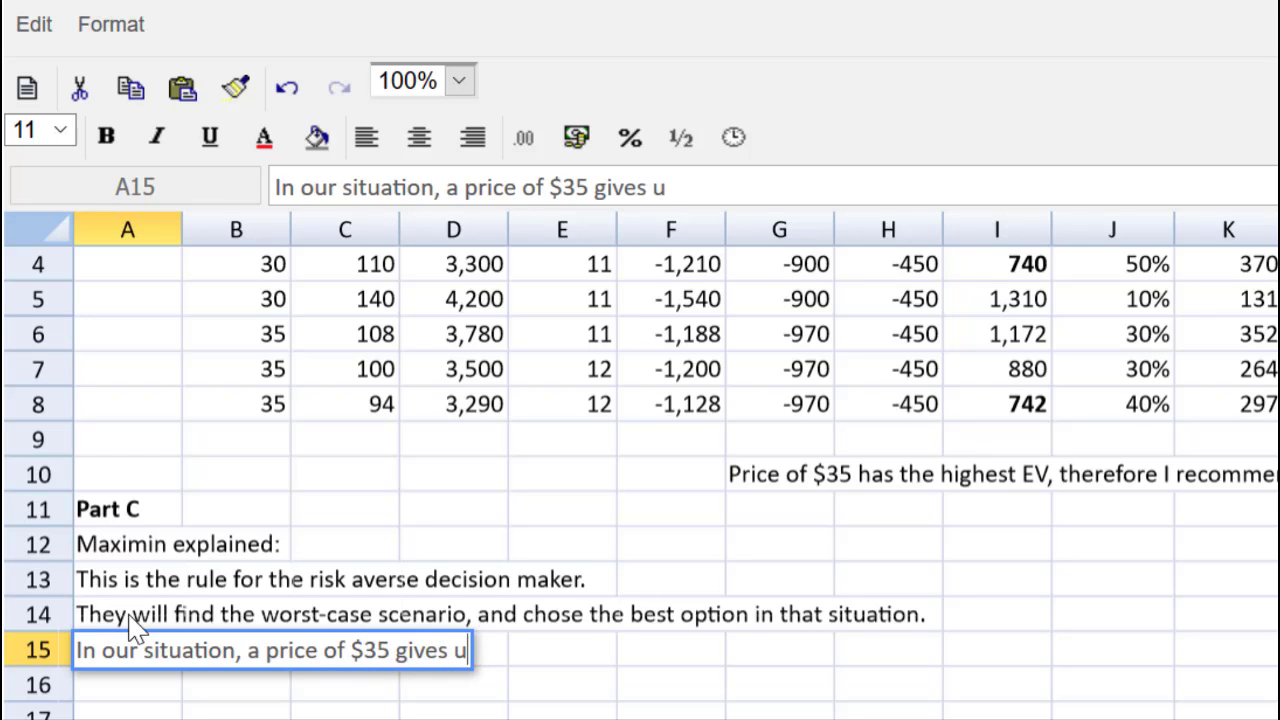
text(s a sli)
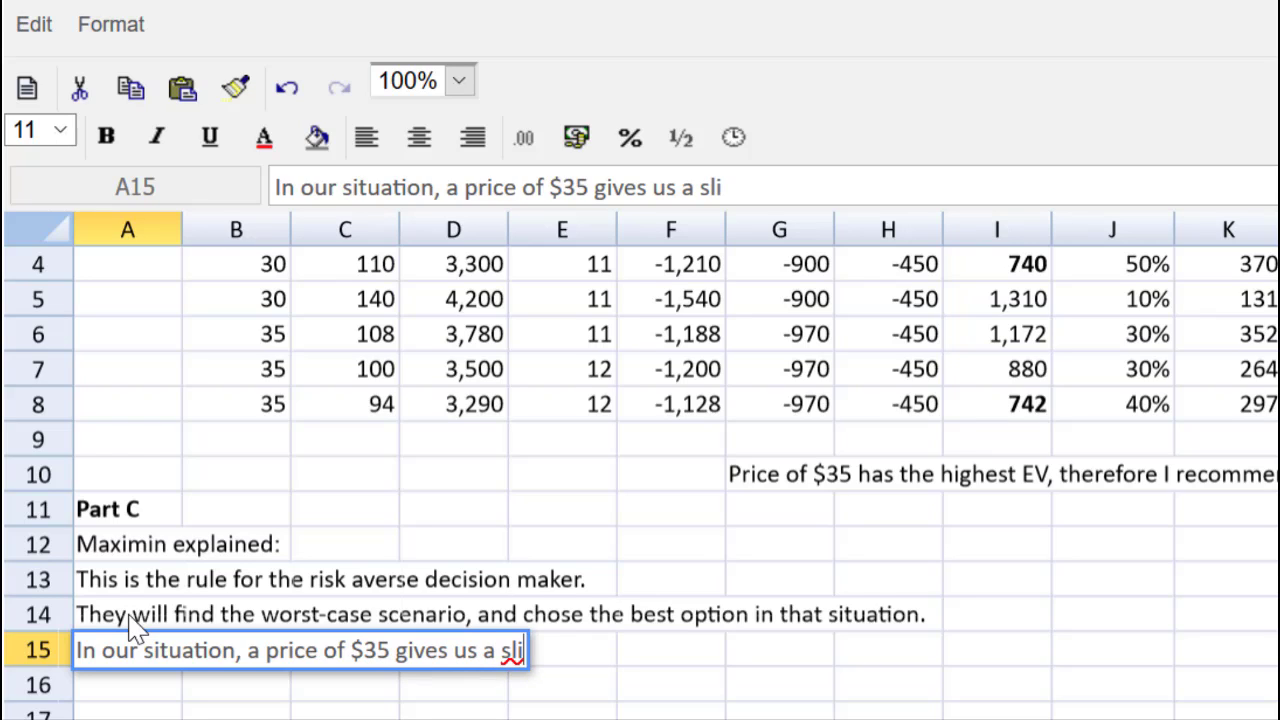
text(ghted)
key(BackSpace)
key(BackSpace)
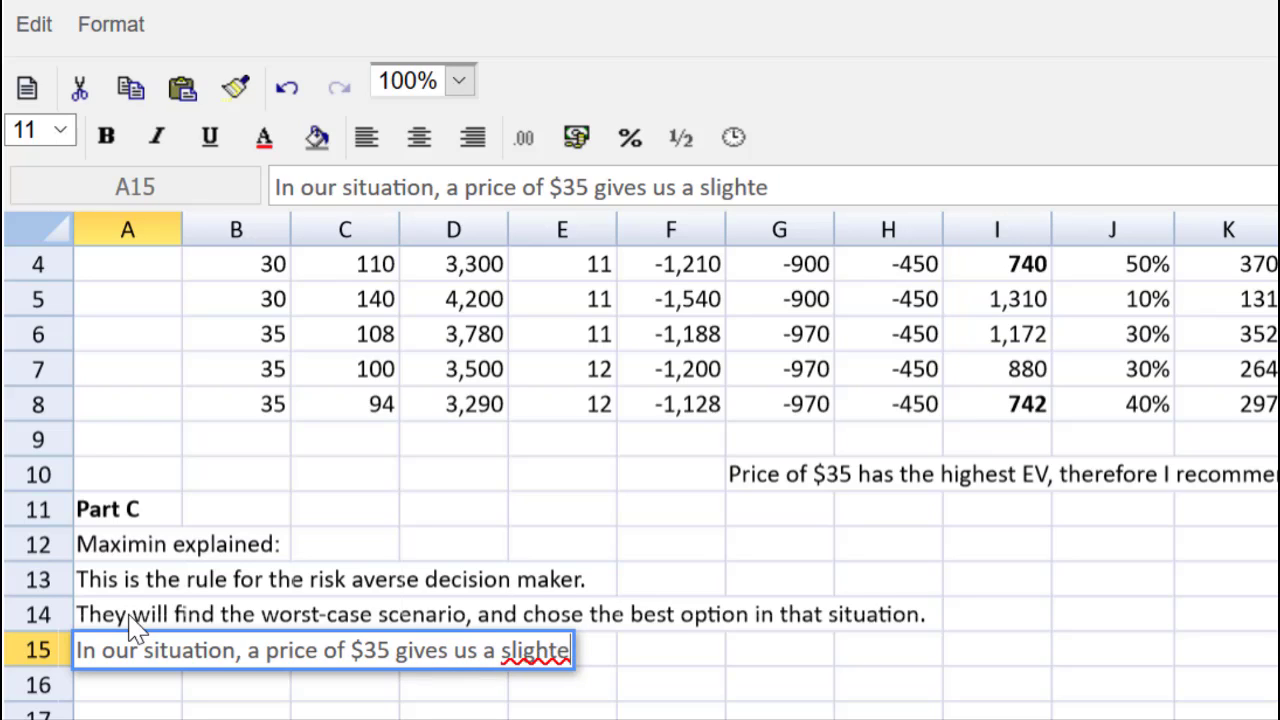
text(ly better i)
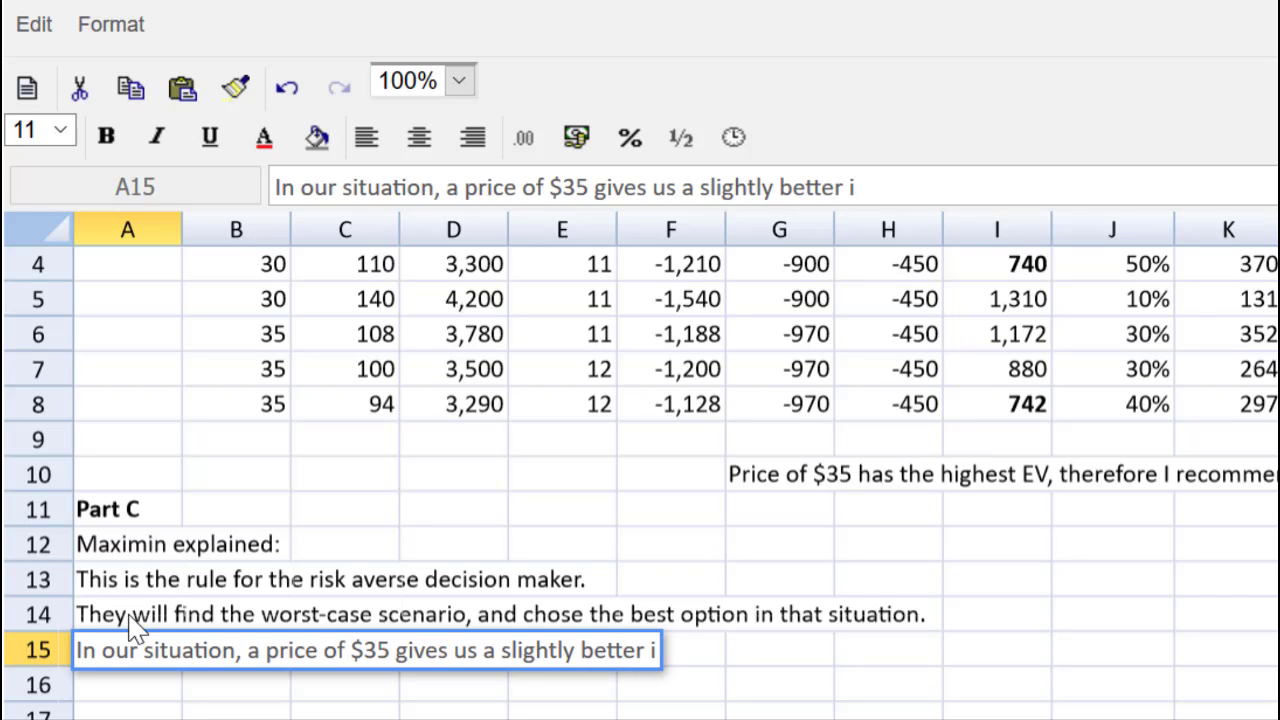
key(BackSpace)
text(op)
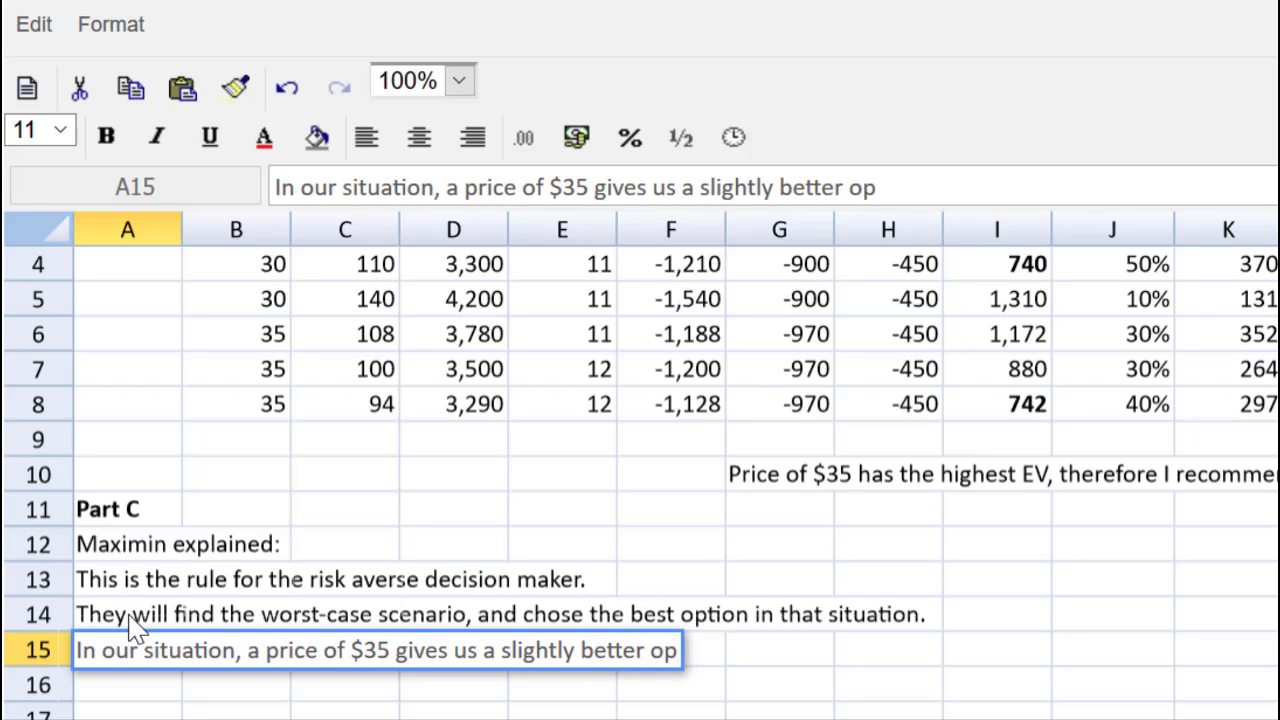
text(tion that the worst case)
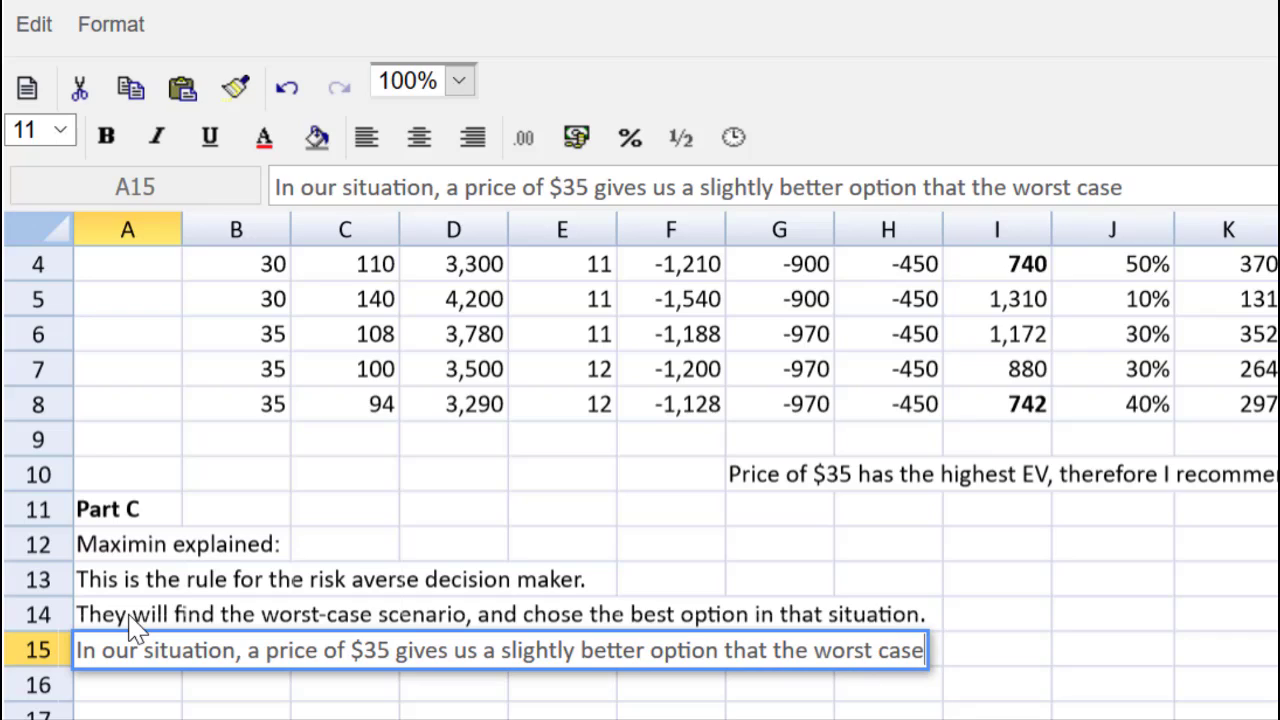
text( of th)
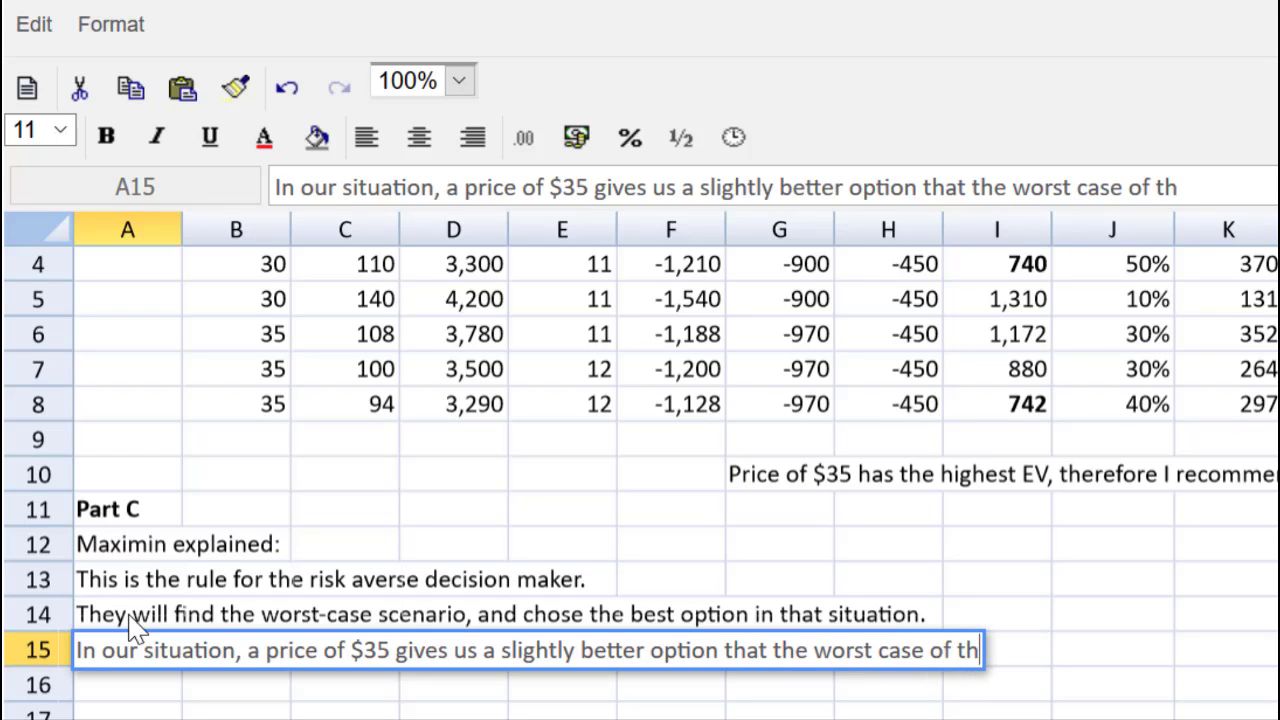
text(e 3)
key(BackSpace)
key(BackSpace)
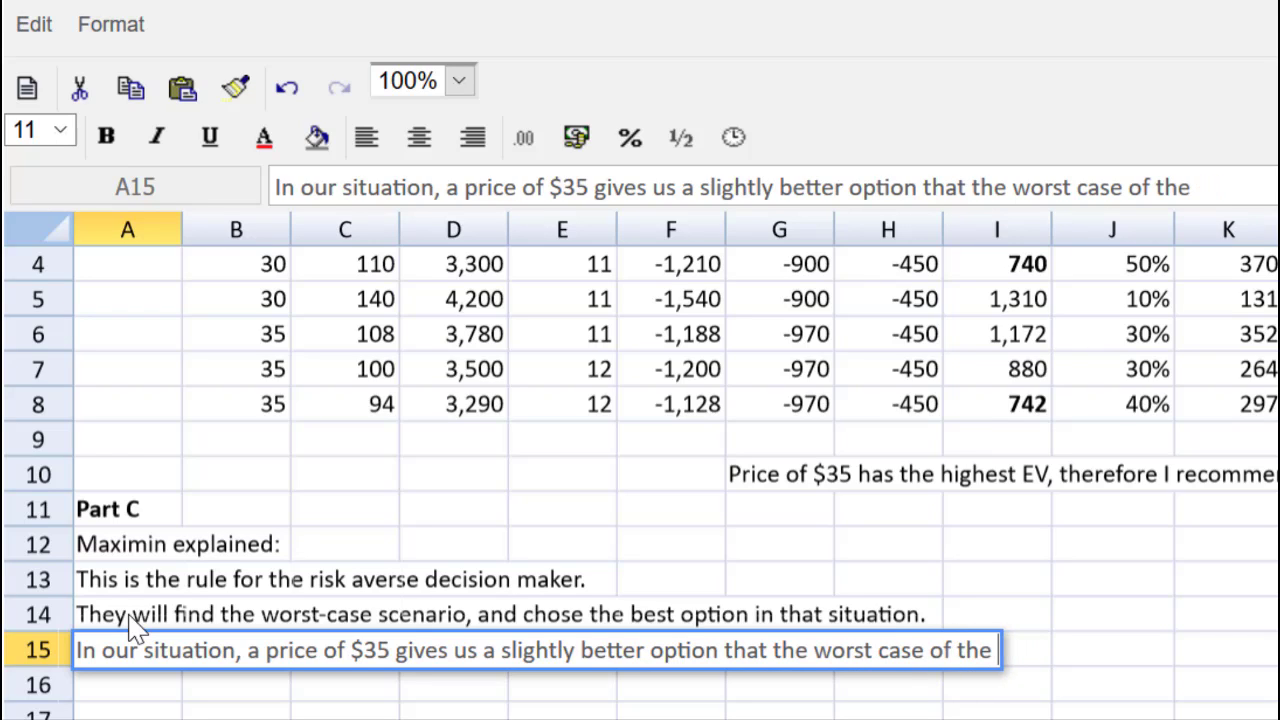
text($30)
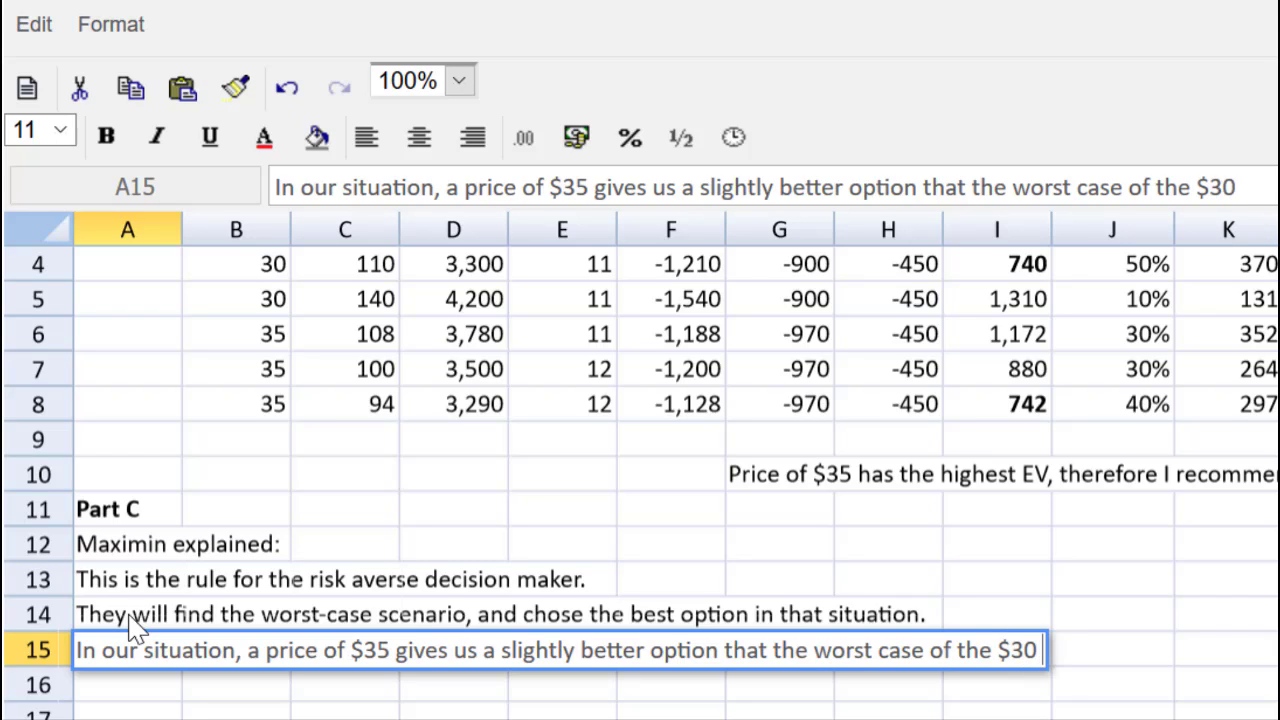
text( price.)
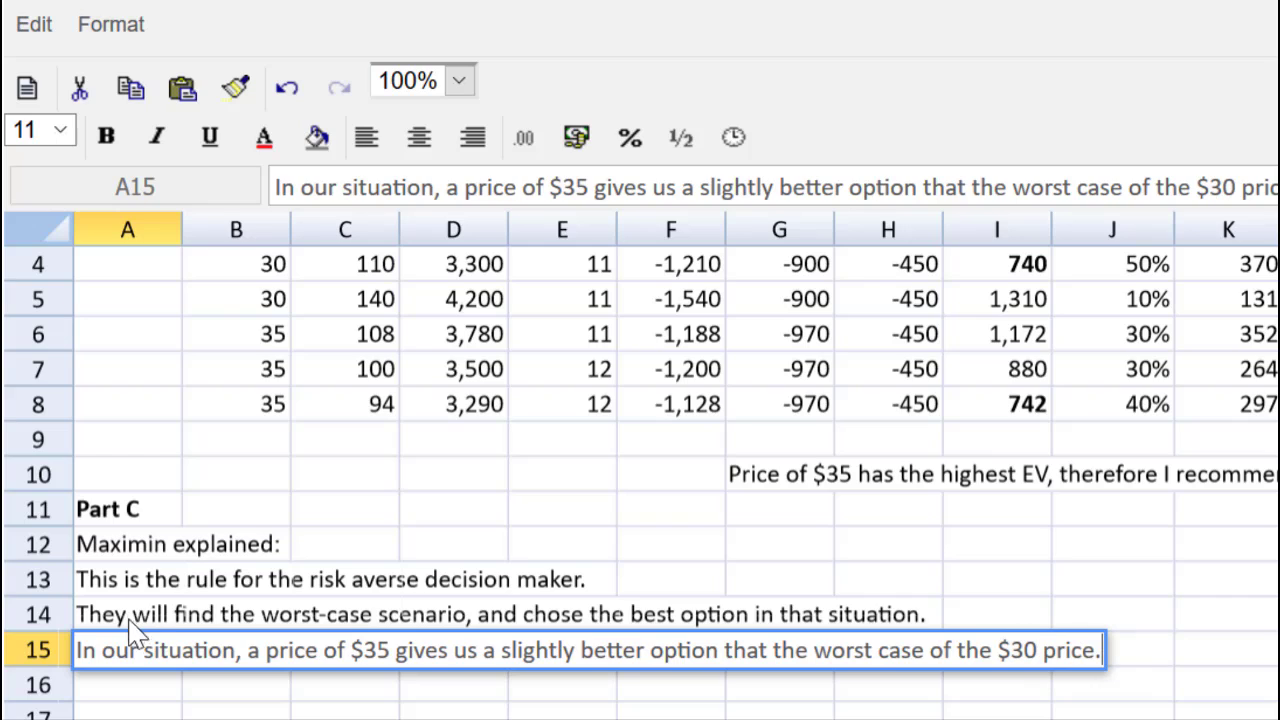
- Enter the conclusion 'So I will choose $35 under MaxiMin.' in A16
click(118, 688)
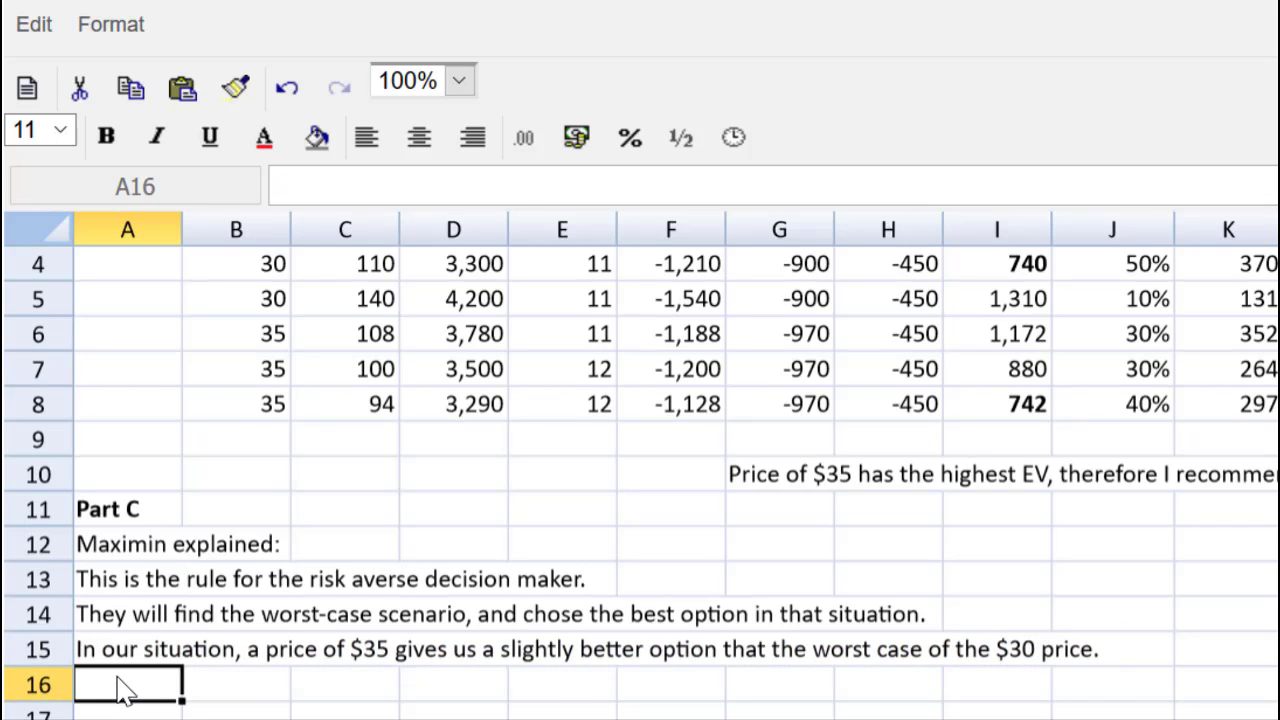
text(So I will)
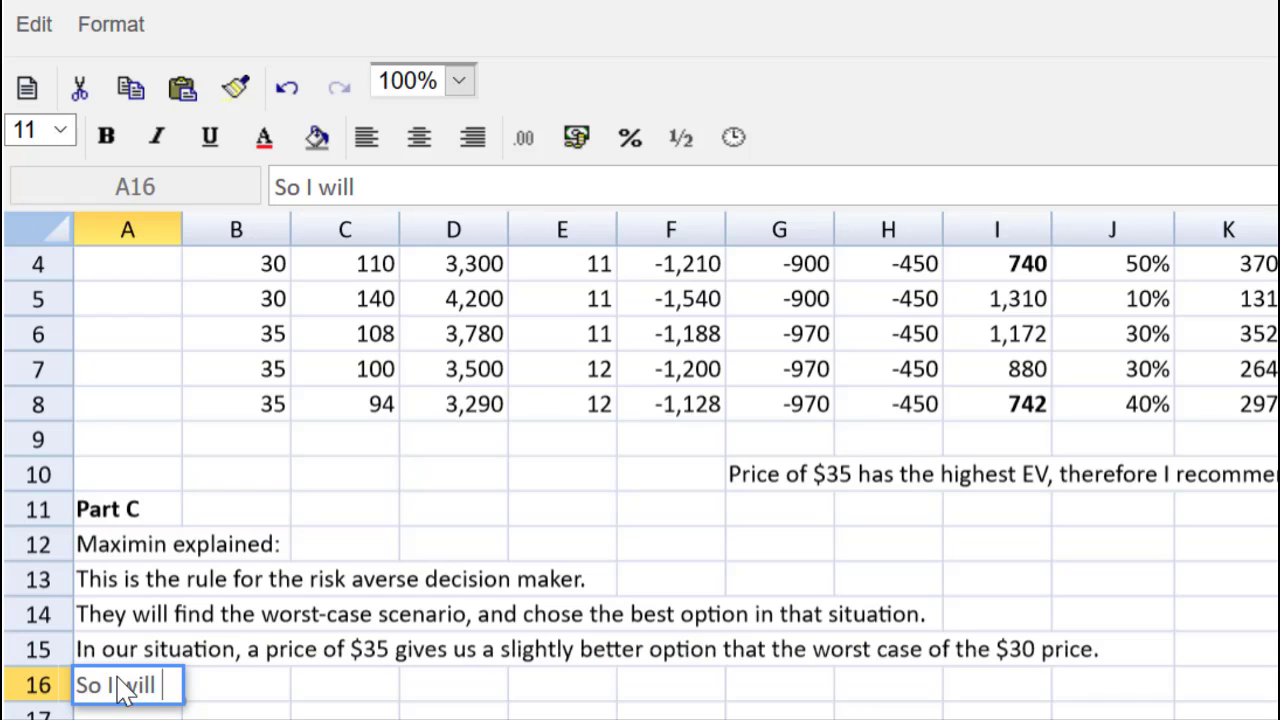
text( choos)
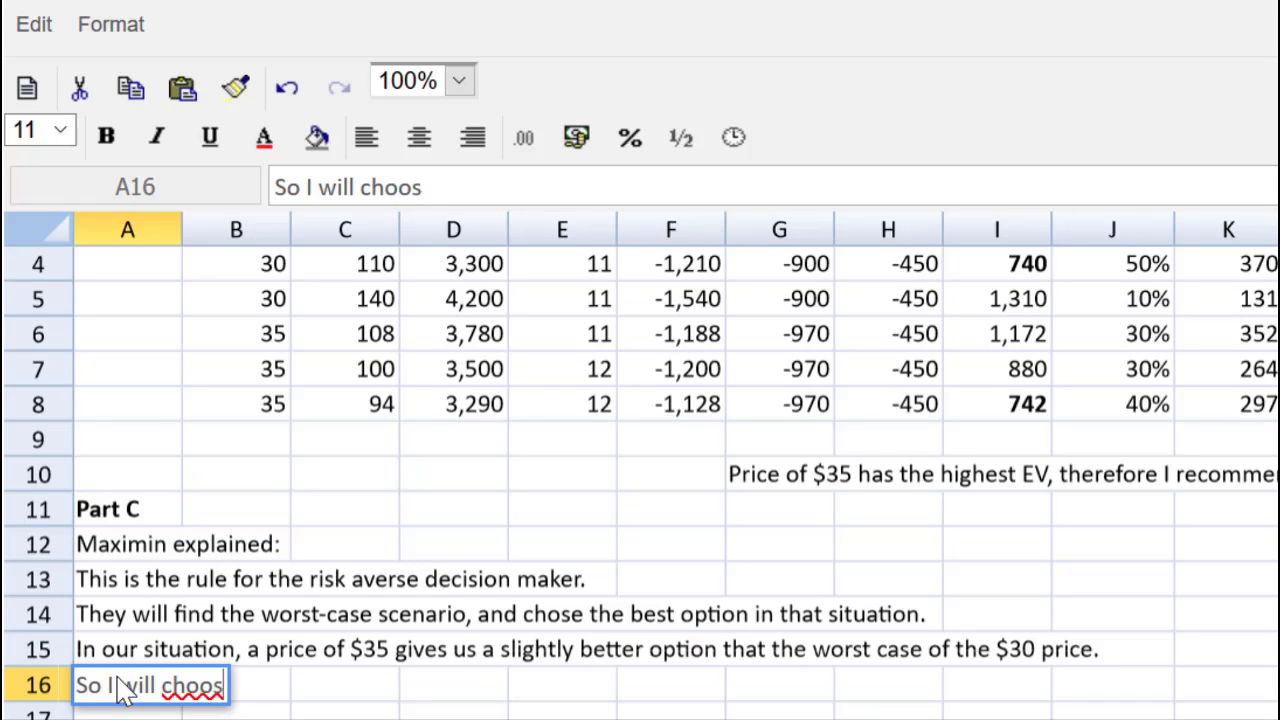
text(e $35, u)
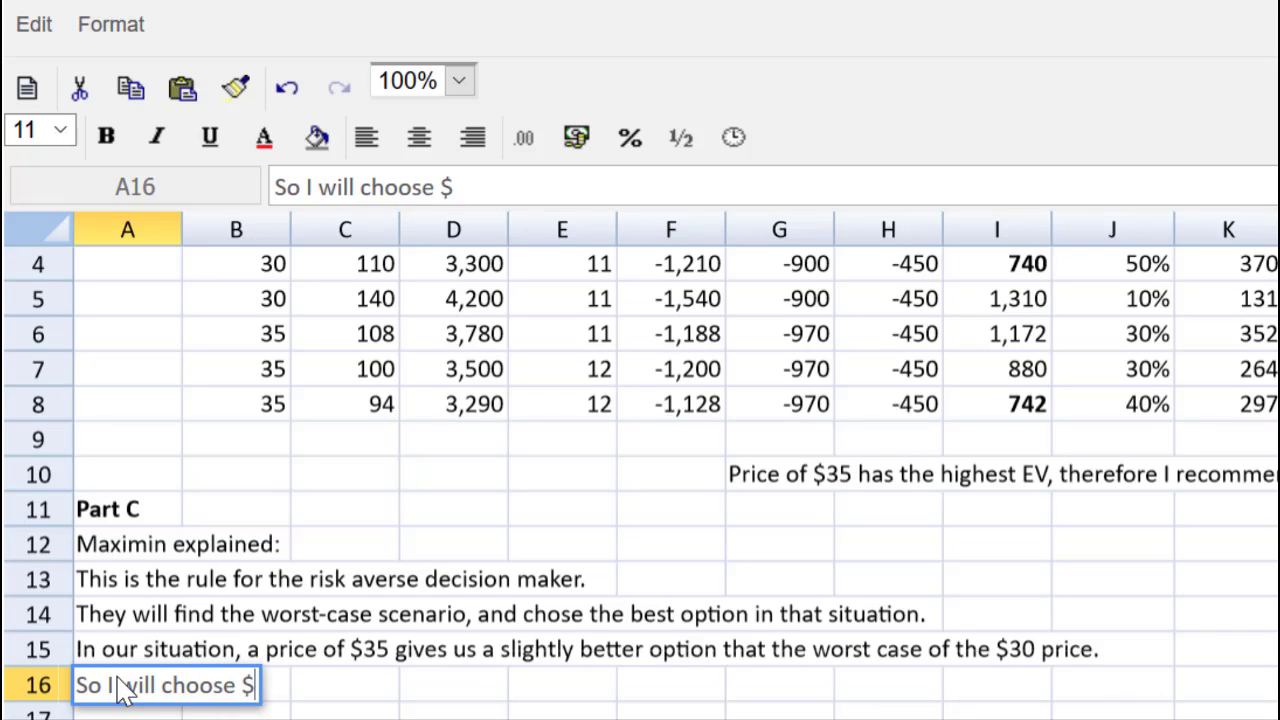
key(BackSpace)
key(BackSpace)
key(BackSpace)
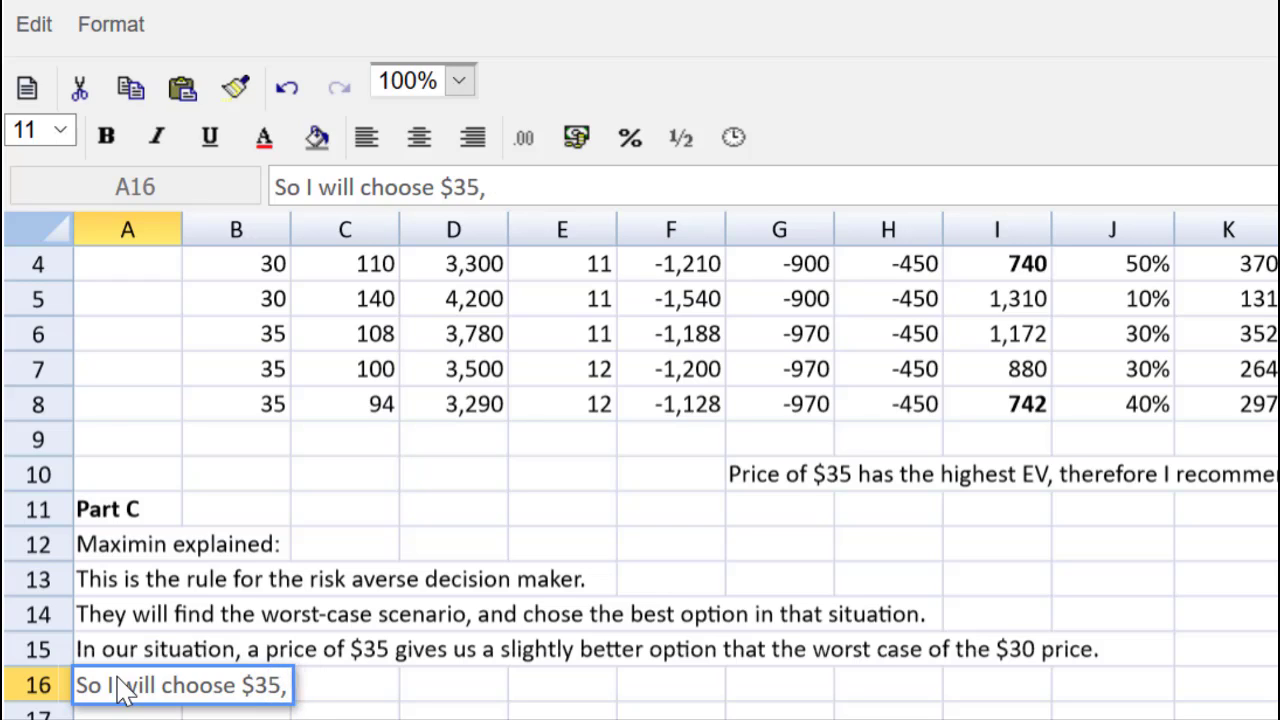
text(und)
key(BackSpace)
text(er MAxi)
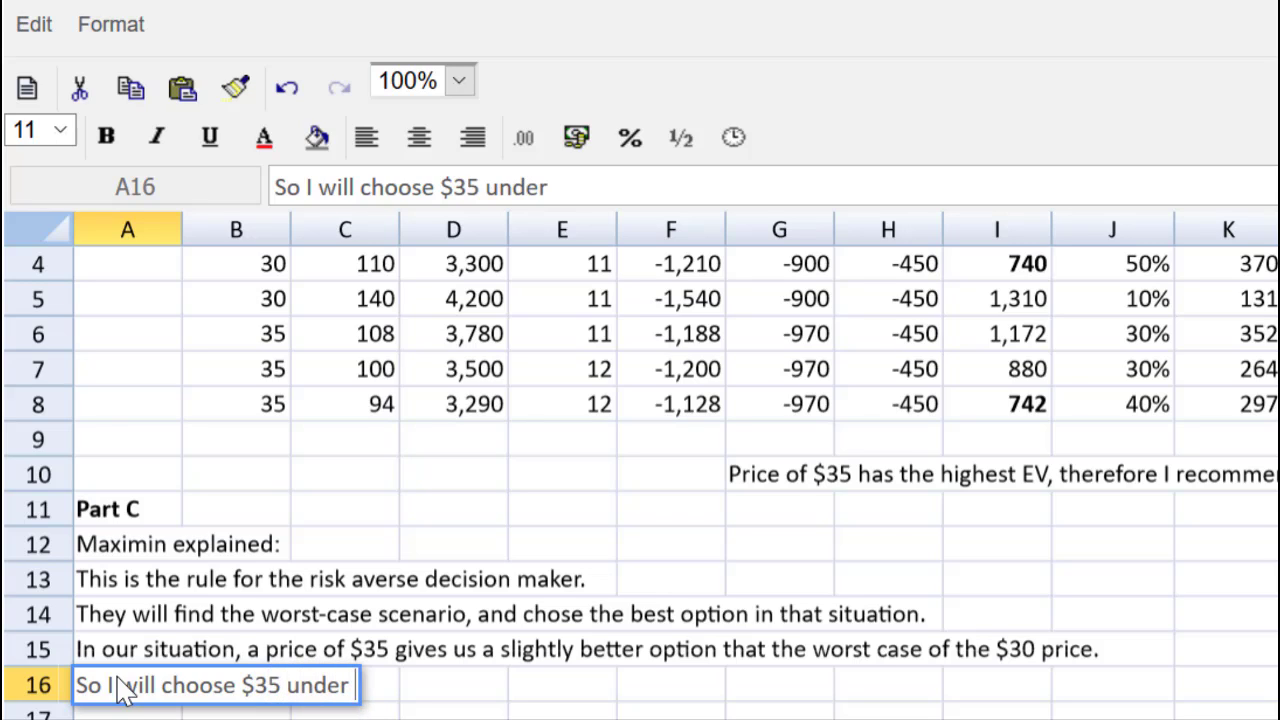
key(BackSpace)
key(BackSpace)
key(BackSpace)
text(axi)
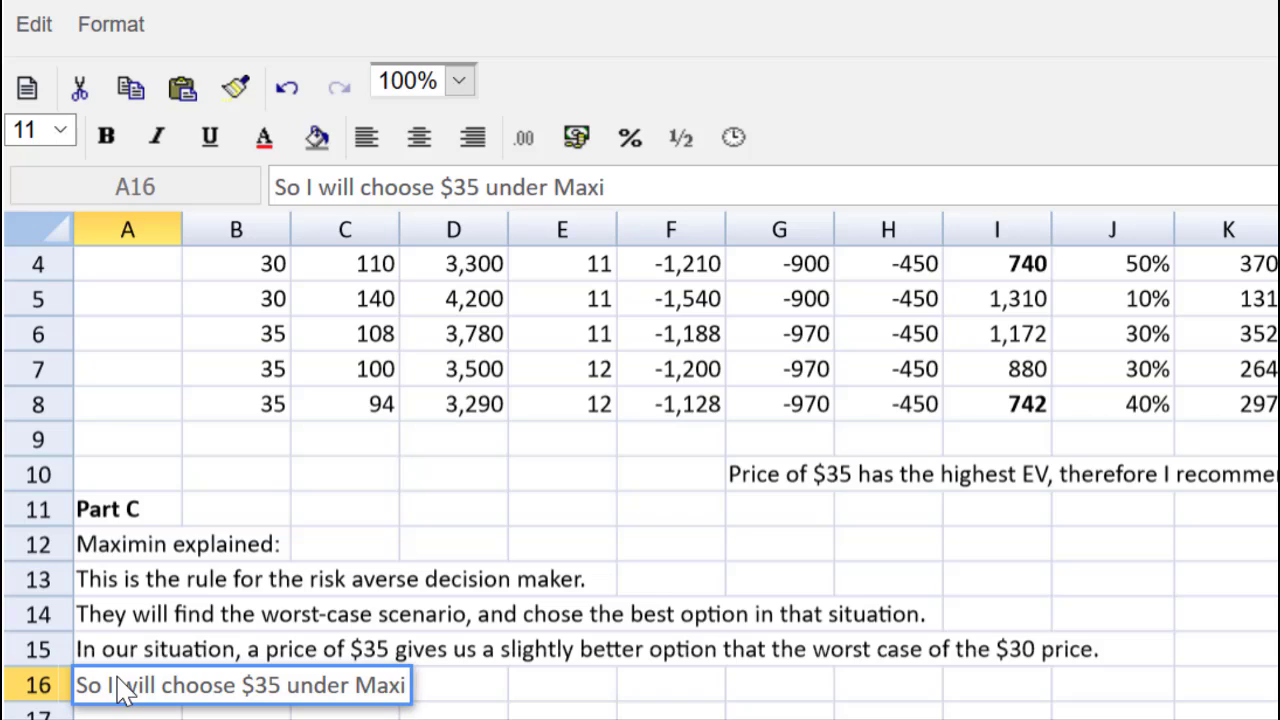
text(Min)
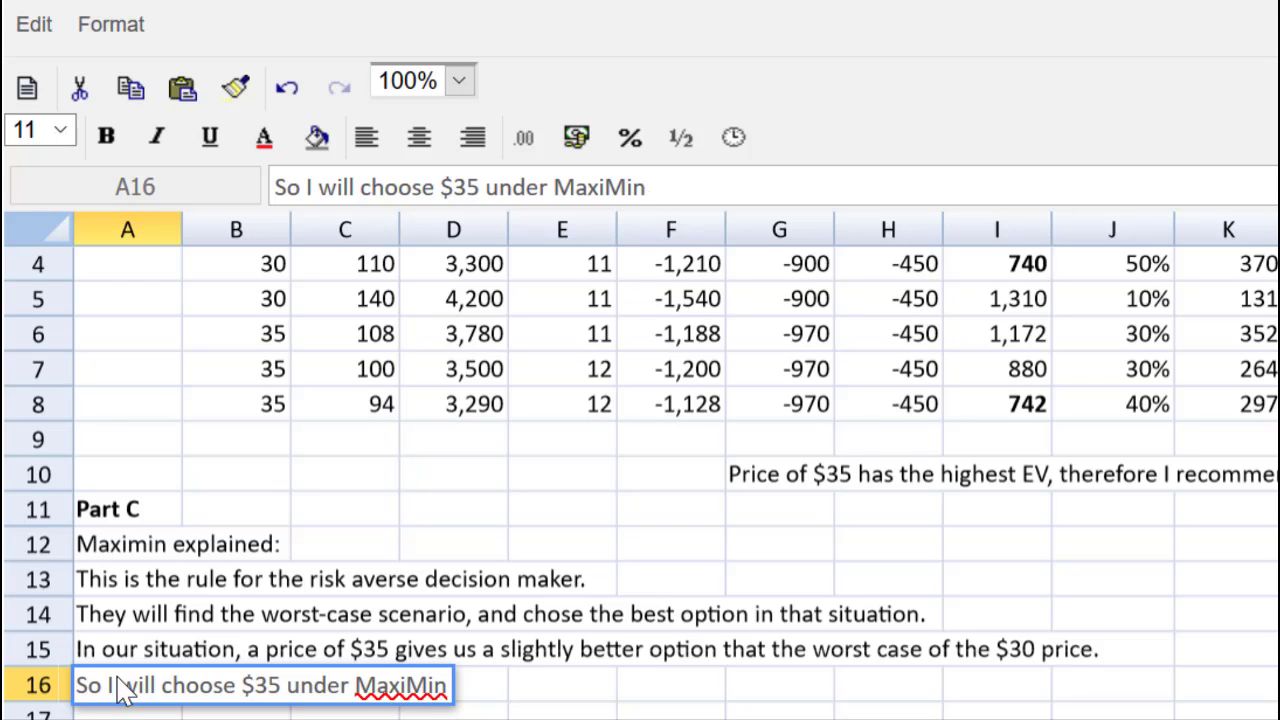
text(.)
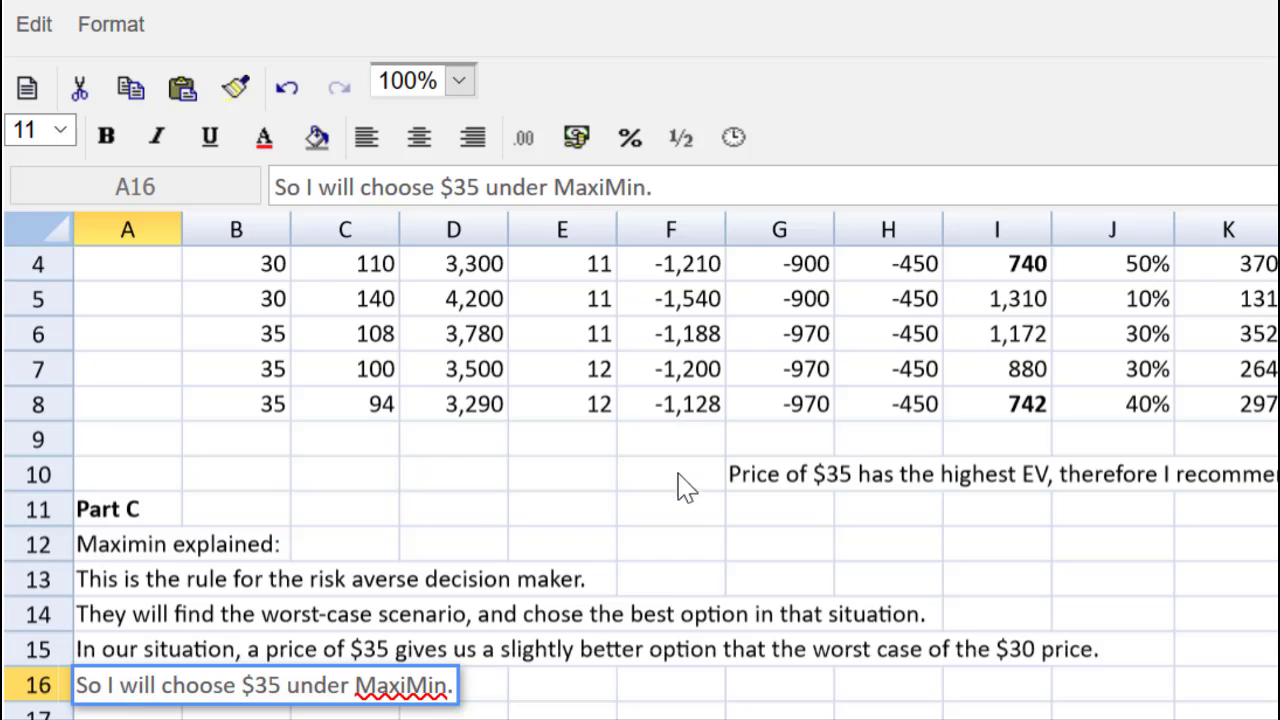
scroll(672, 567, up, 1)
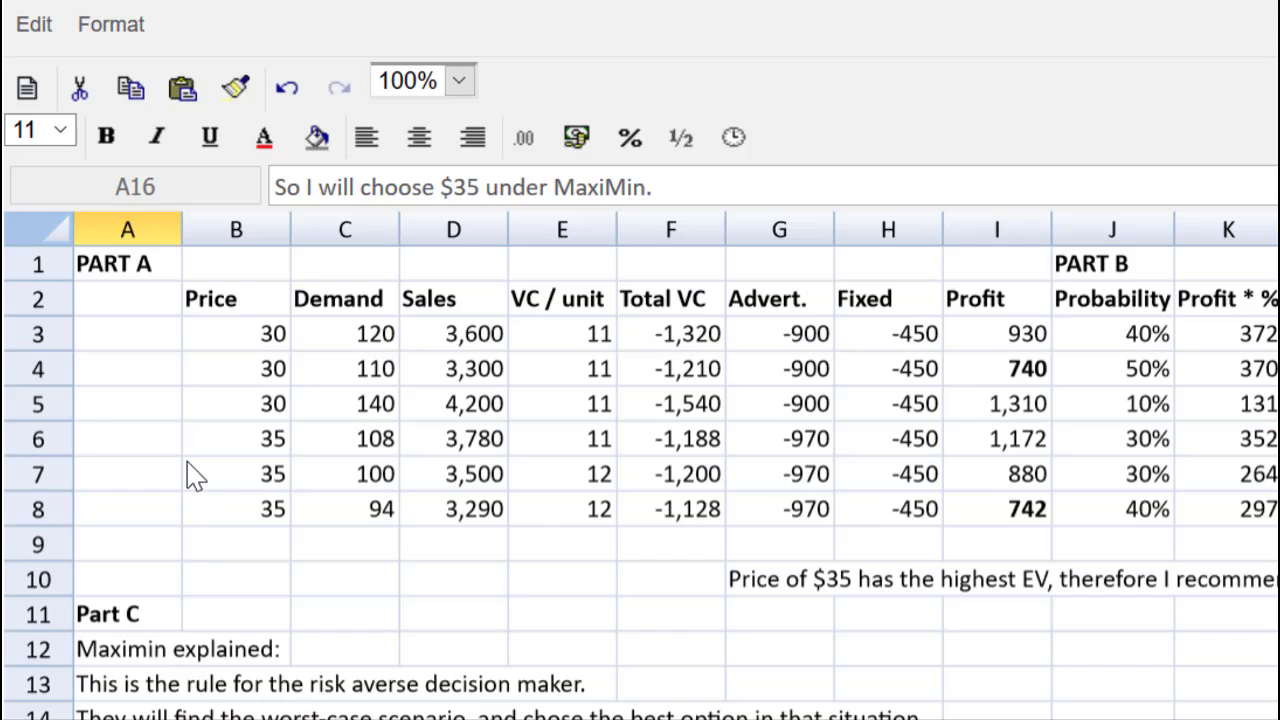
scroll(195, 475, down, 2)
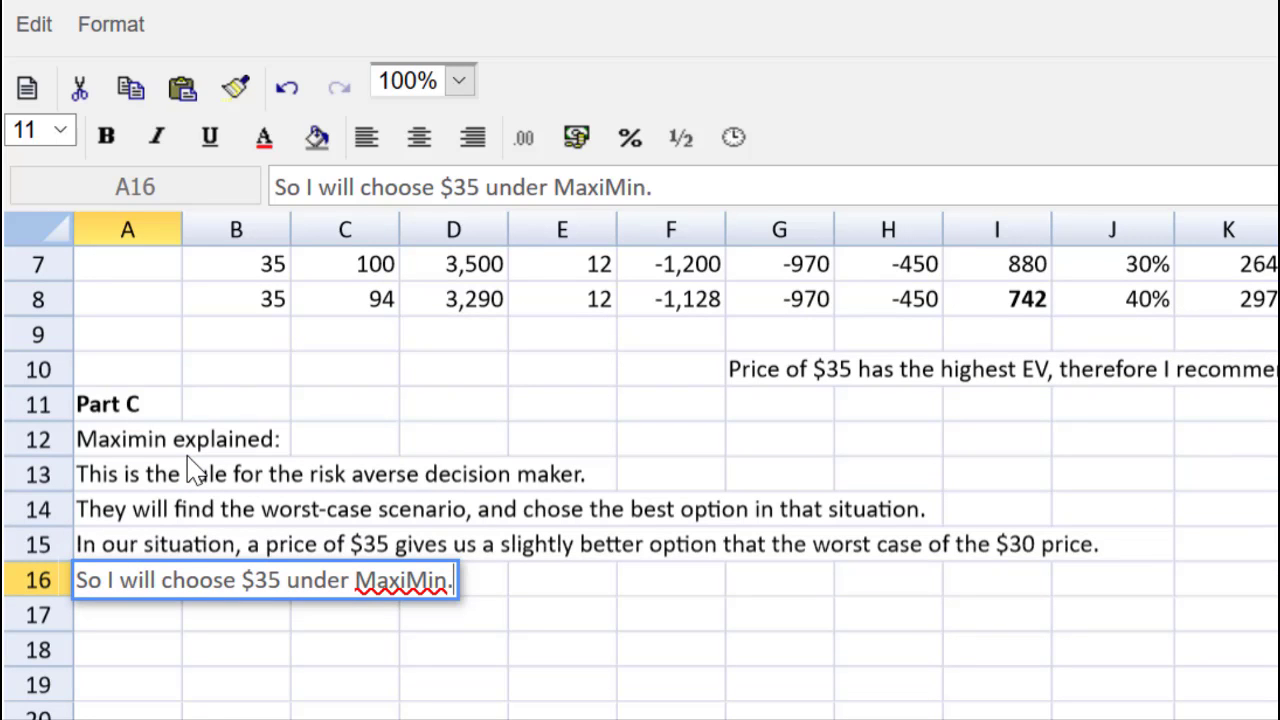